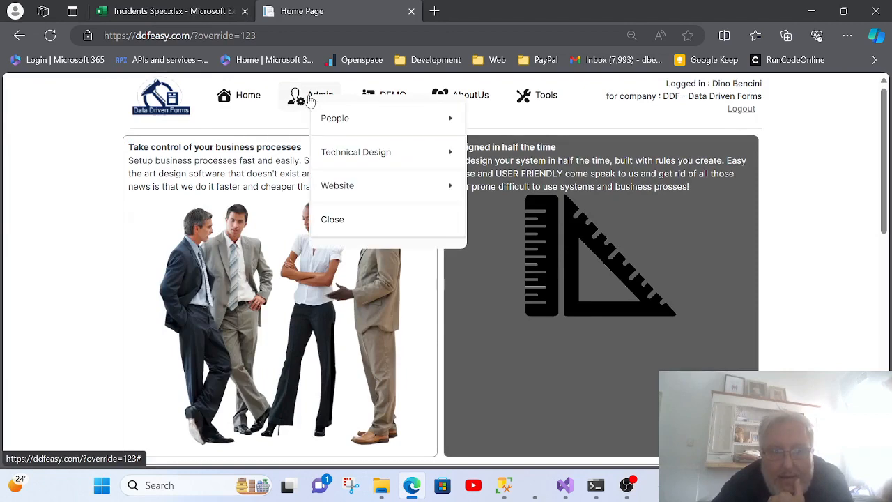
- Start a new form in the technical Form Design area and set its connection to Default DB
click(384, 156)
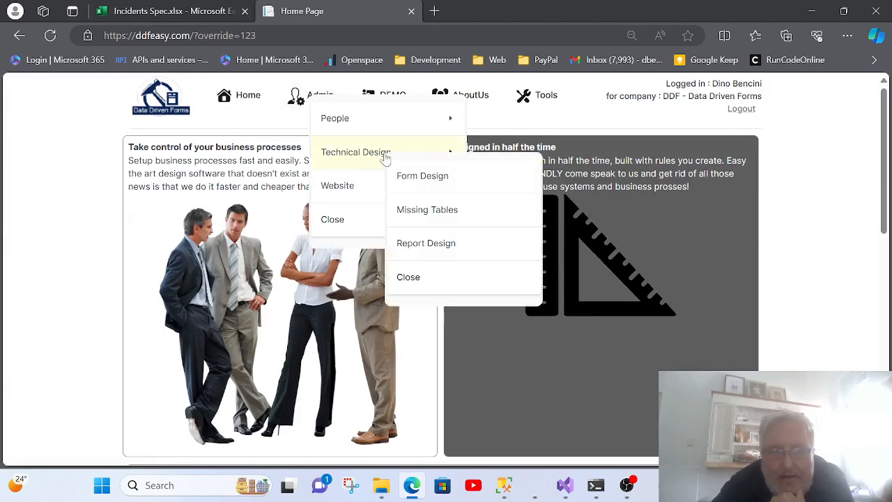
click(420, 176)
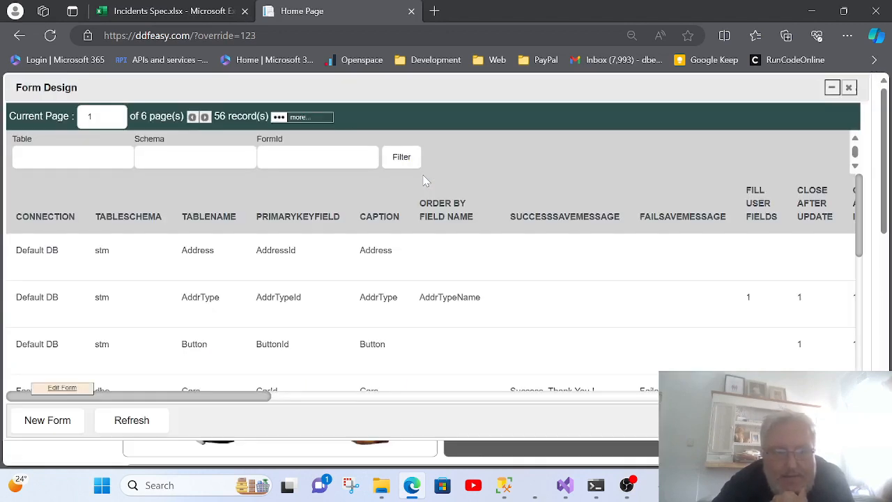
click(47, 420)
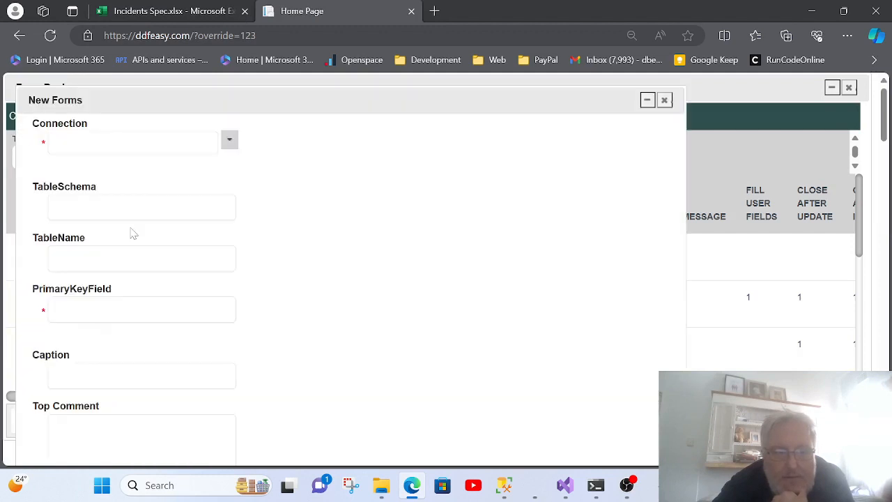
click(229, 141)
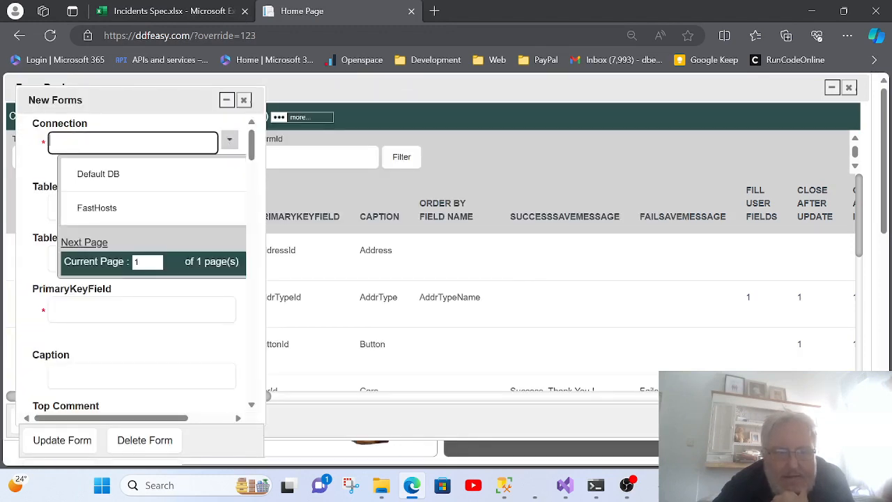
click(122, 175)
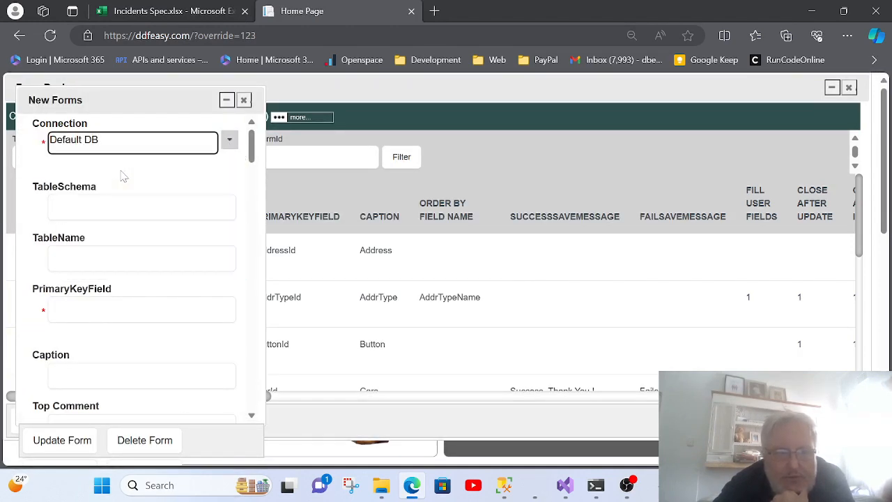
- Fill the table schema with the saved stm entry, and clear the autofilled table name, primary key field and caption
click(124, 207)
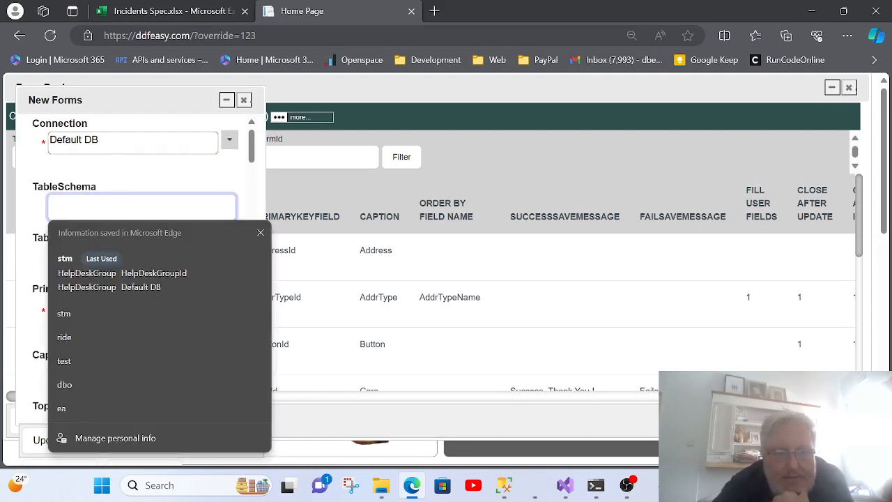
click(115, 269)
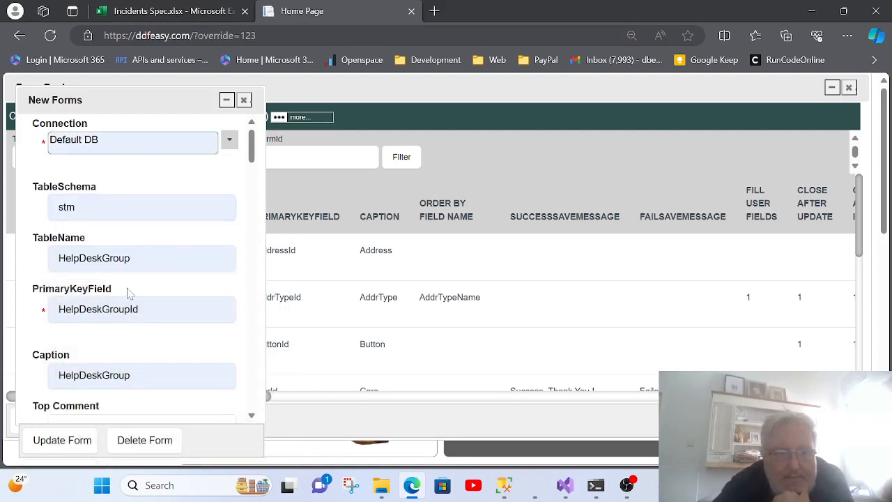
double_click(130, 258)
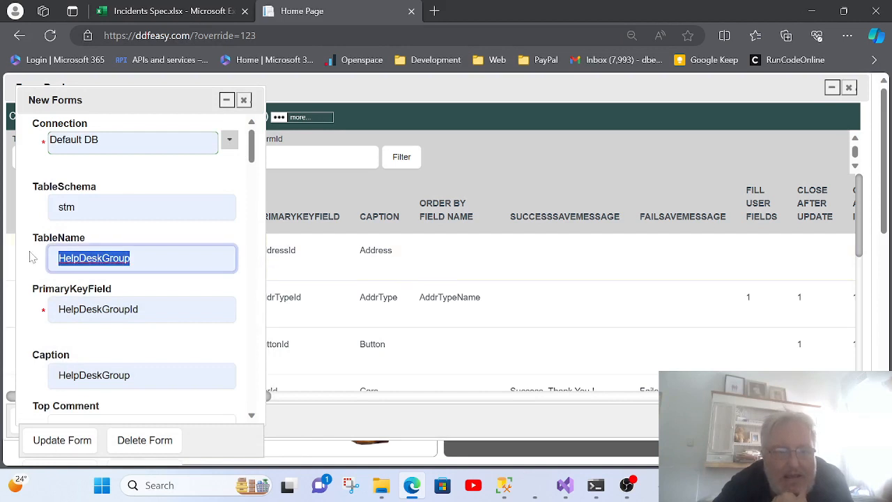
key(BackSpace)
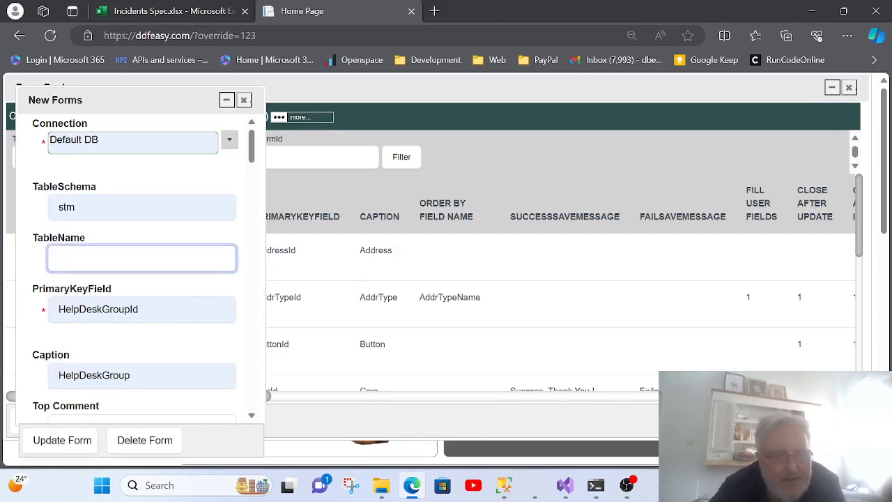
key(Tab)
key(BackSpace)
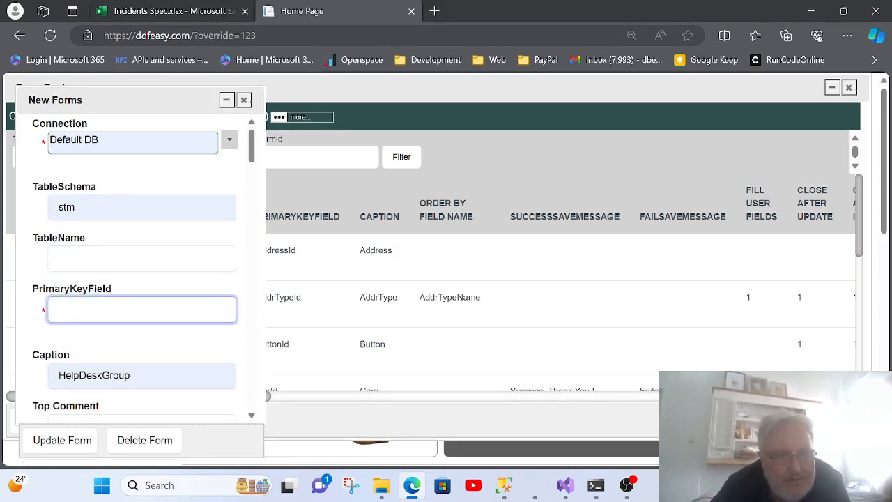
key(Tab)
key(BackSpace)
key(Tab)
click(131, 250)
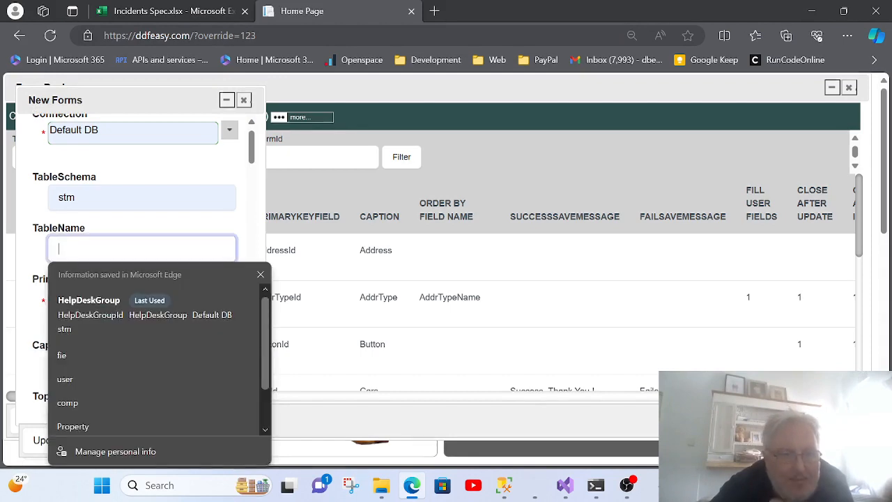
- Switch to the Incidents Spec workbook and enter stm.HelpDesk in cell B9 of the GroupName sheet
click(173, 11)
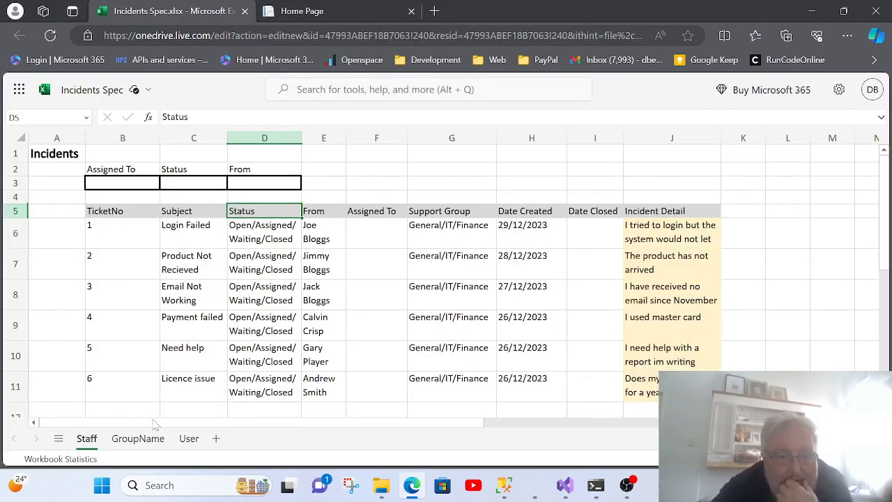
click(138, 437)
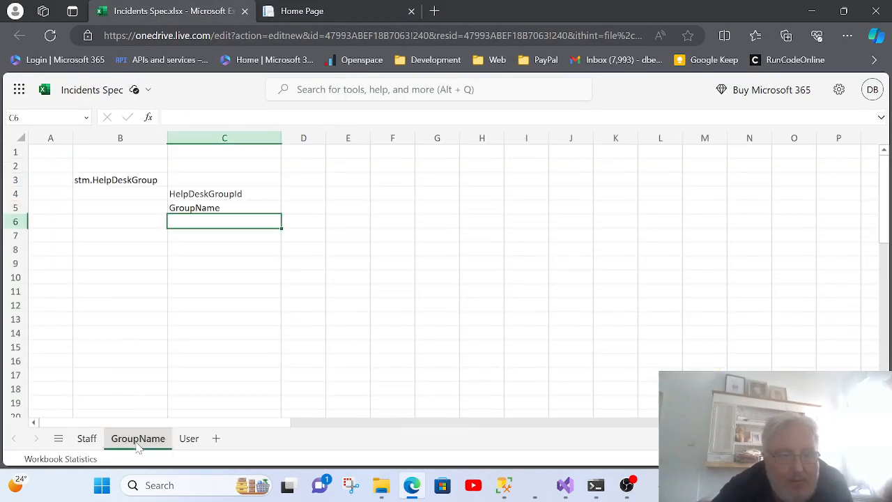
click(101, 265)
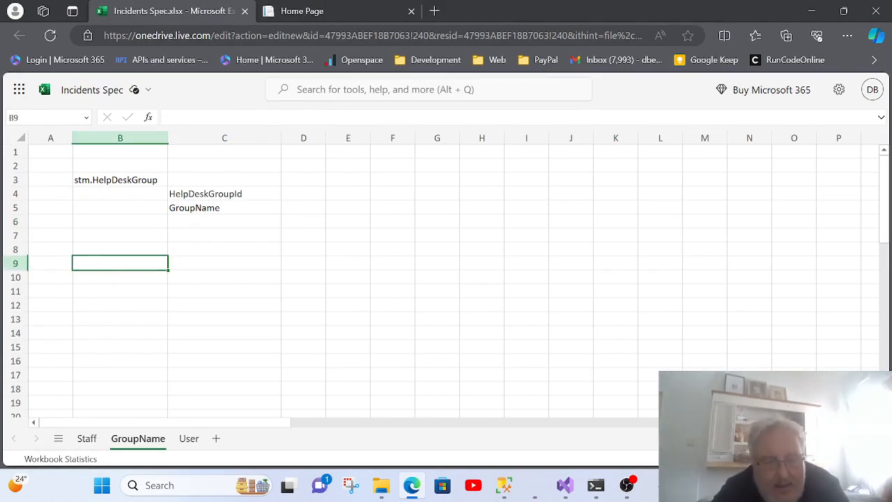
text(st)
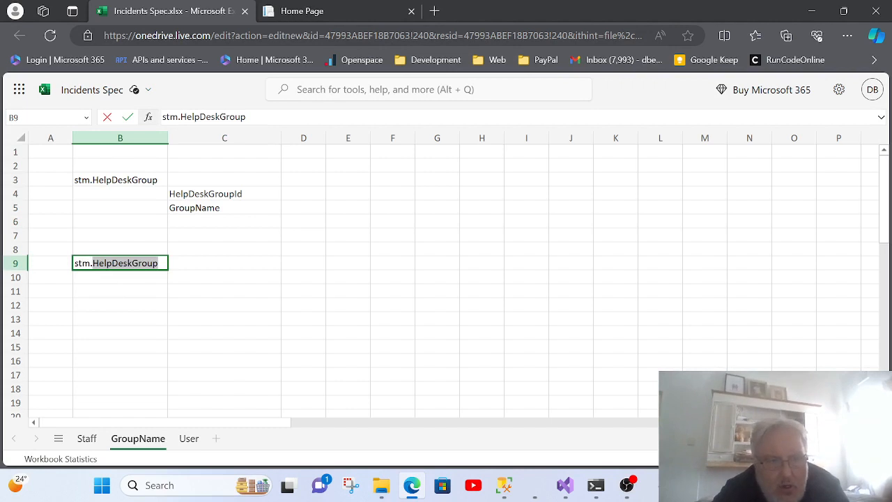
text(m.HelpDesk)
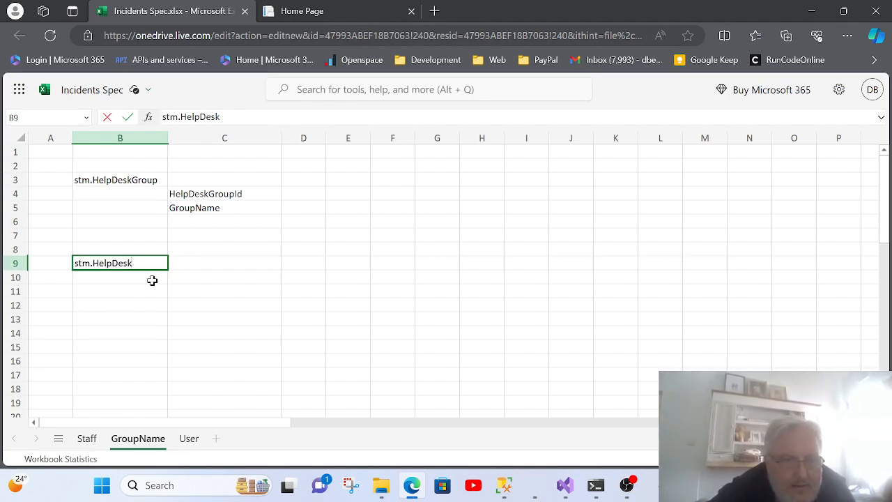
- Copy the stm.HelpDesk text into cell C10 and edit it to read HelpDeskId
drag(132, 263, 48, 260)
key(ctrl+c)
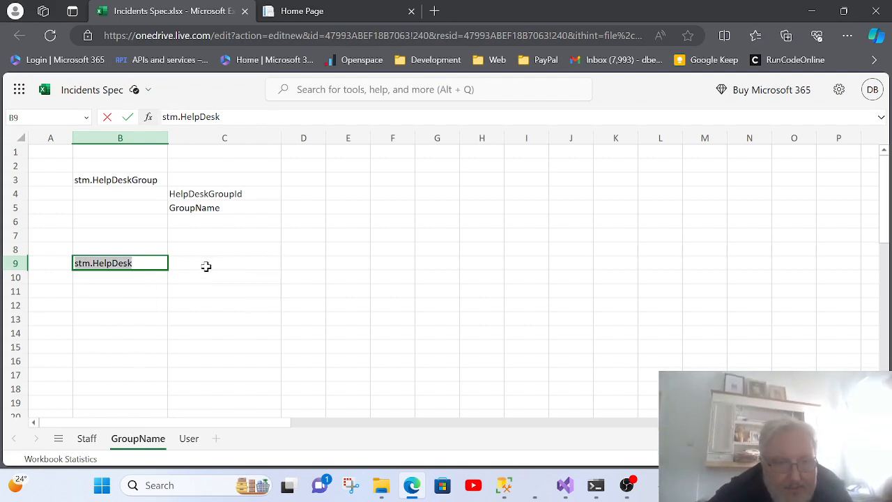
click(203, 279)
key(ctrl+v)
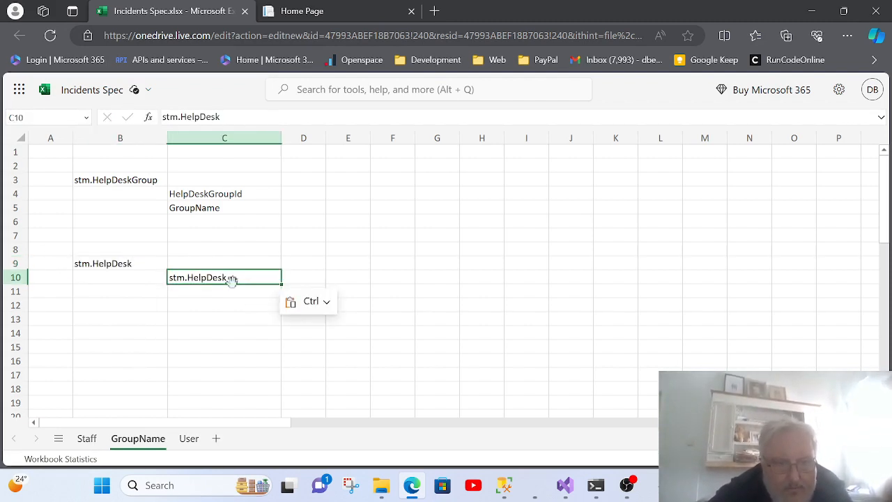
key(F2)
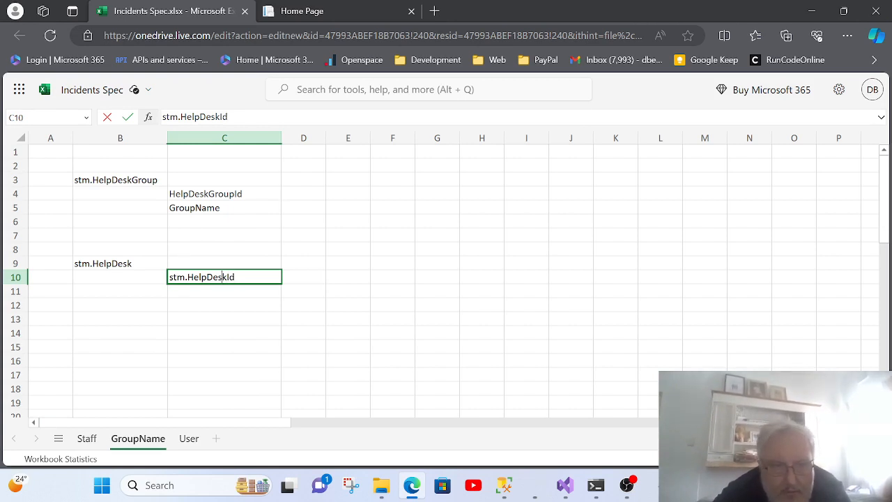
key(Left)
key(Left)
key(Left)
key(BackSpace)
key(BackSpace)
key(BackSpace)
key(BackSpace)
click(109, 305)
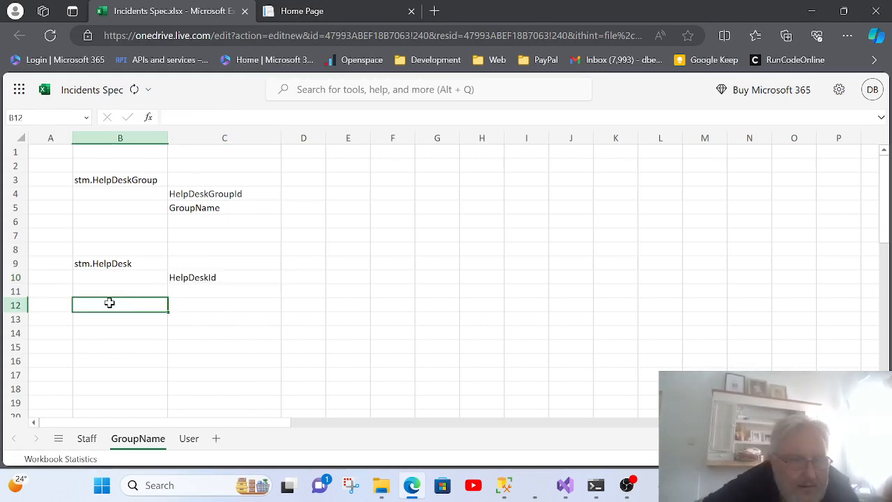
- Return to the new form on the Home Page site and set its table name to HelpDesk
click(140, 264)
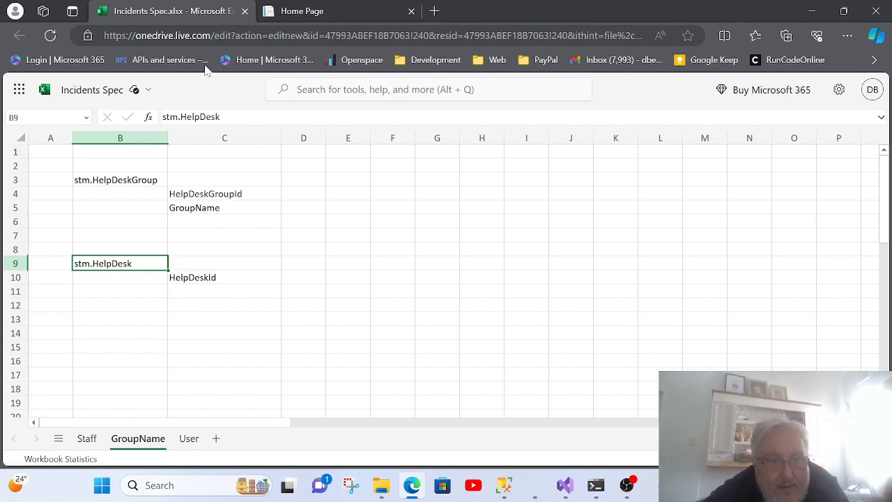
key(ctrl+Tab)
right_click(84, 254)
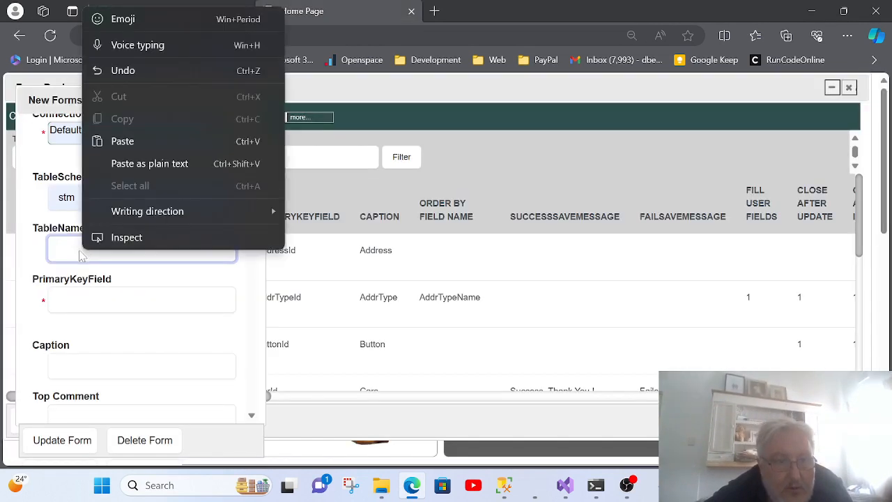
click(104, 163)
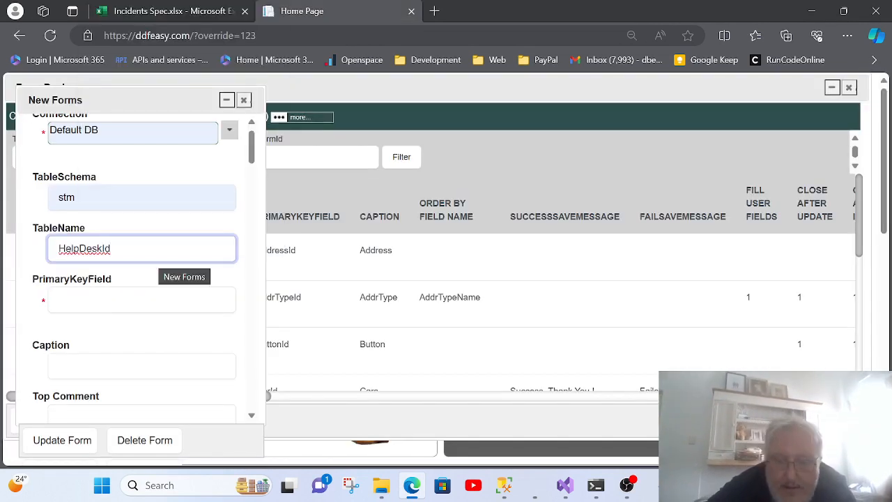
key(BackSpace)
key(BackSpace)
key(Escape)
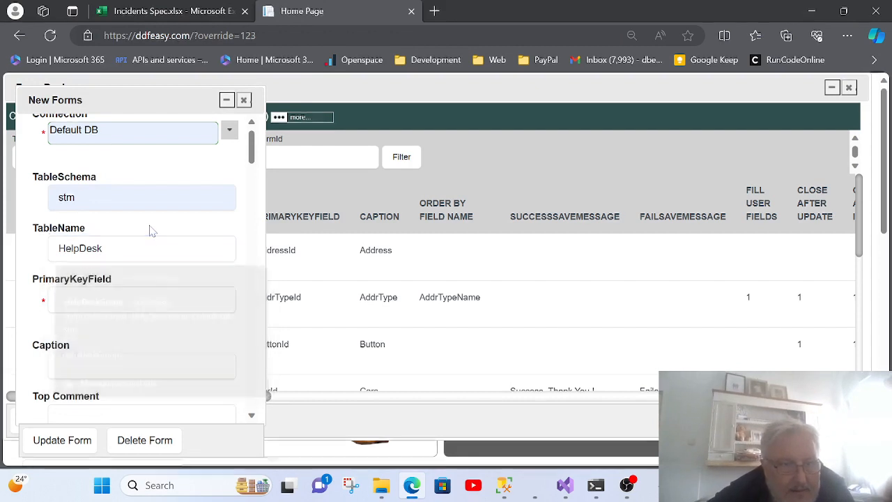
- Set the form's primary key field to HelpDeskId and its caption to HelpDesk
right_click(117, 300)
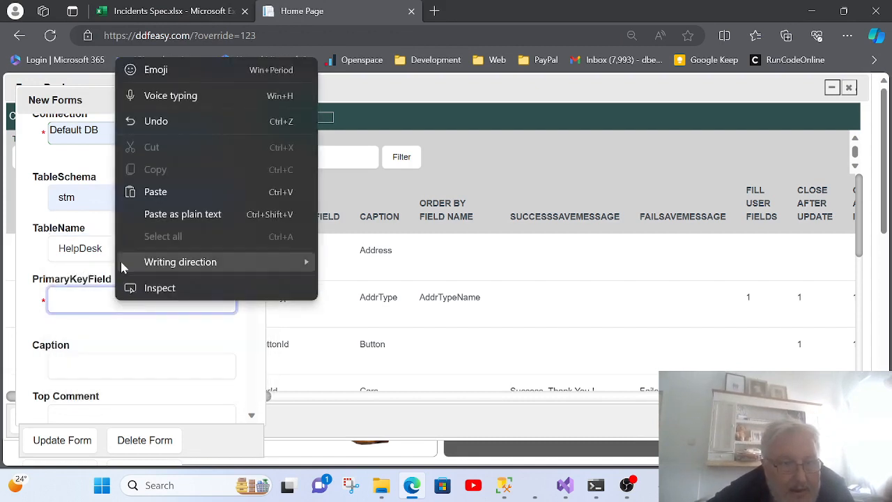
click(133, 192)
key(Tab)
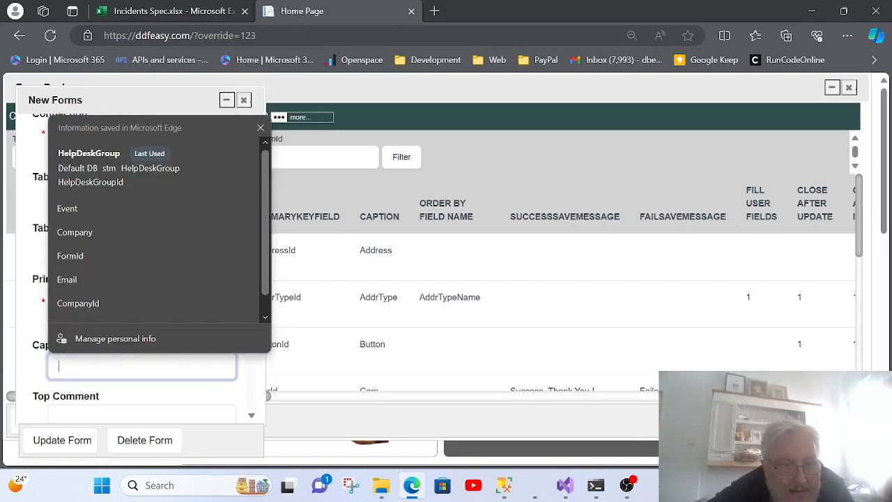
text(HelpDesk)
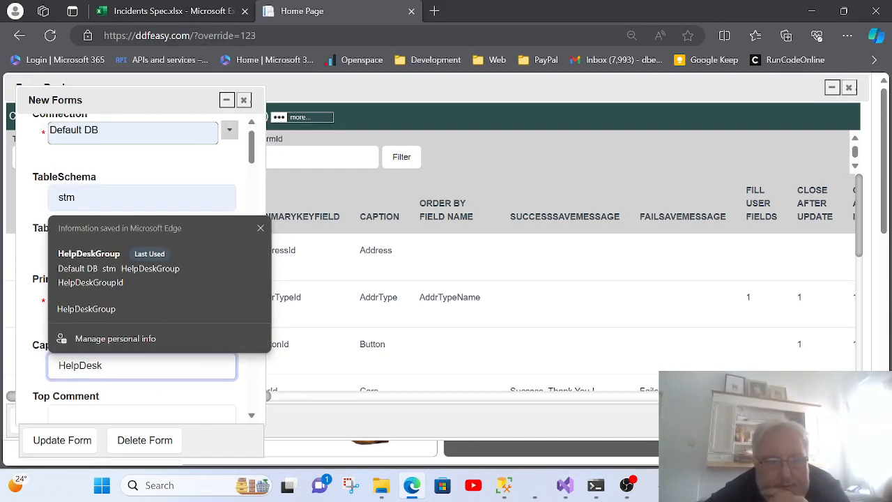
click(260, 228)
scroll(155, 179, down, 10)
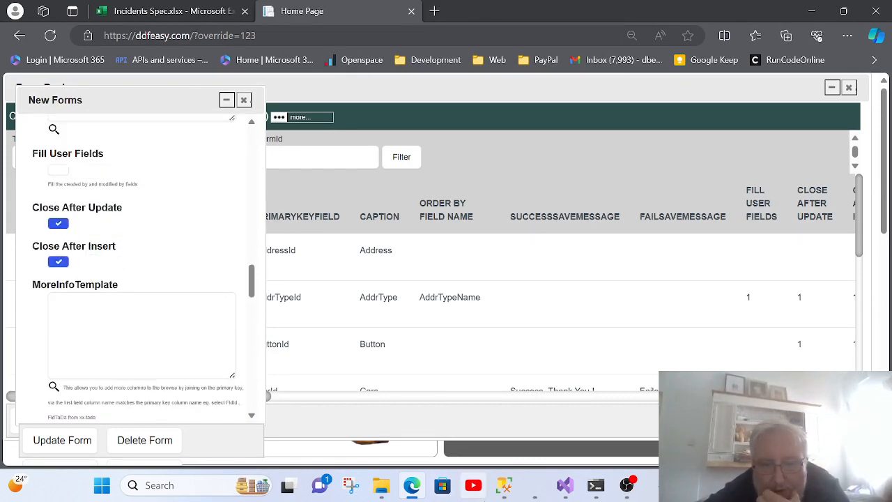
- Switch to SQL Server Management Studio, close the open query and expand the columns of the stm.HelpDeskGroup table
click(503, 488)
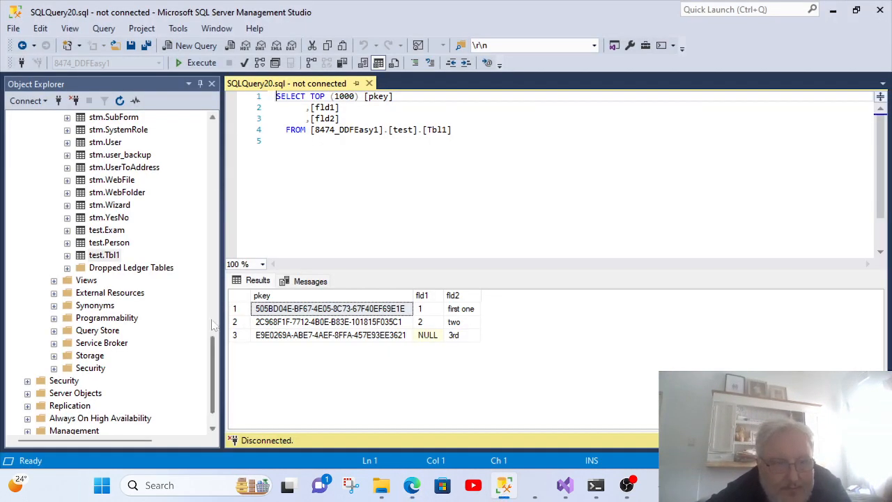
drag(212, 370, 216, 236)
click(370, 84)
scroll(217, 236, down, 5)
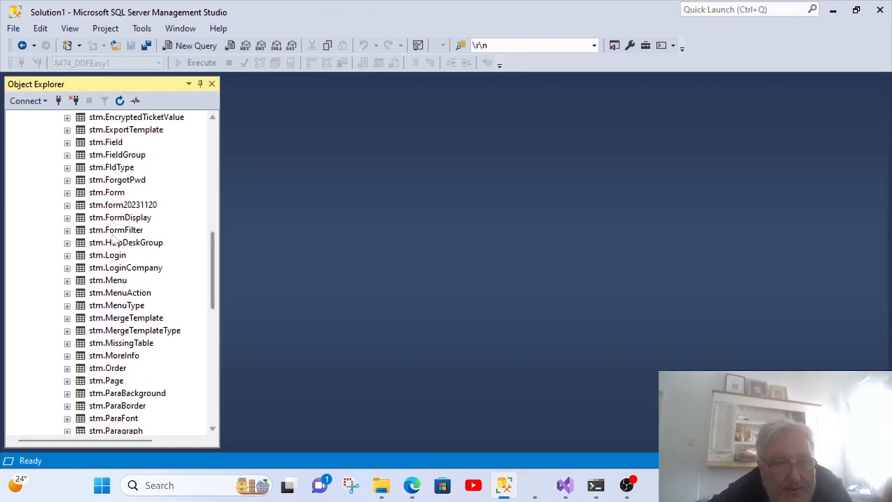
click(67, 242)
click(80, 255)
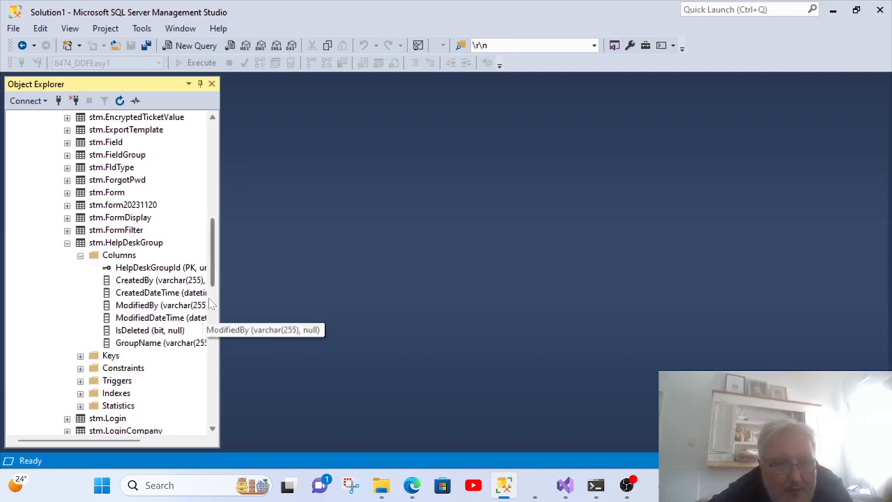
- Widen the object list and examine the primary key, created, modified and IsDeleted columns of stm.HelpDeskGroup
drag(219, 305, 308, 305)
click(142, 282)
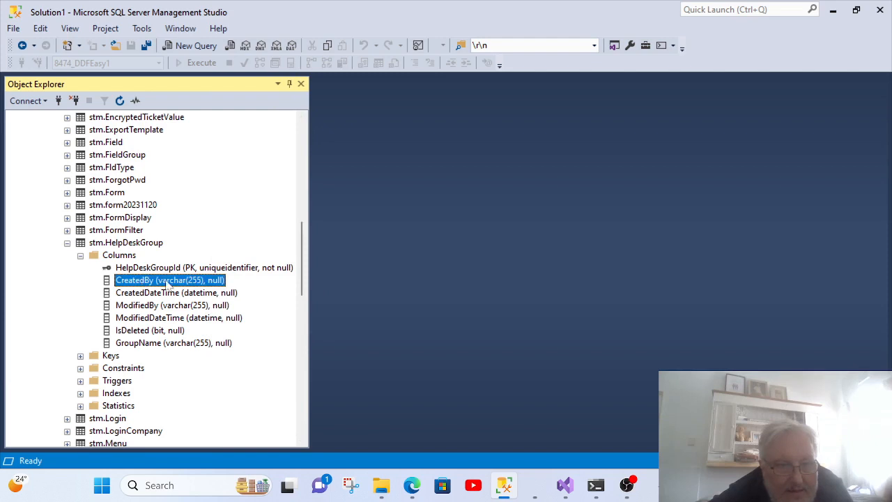
click(144, 298)
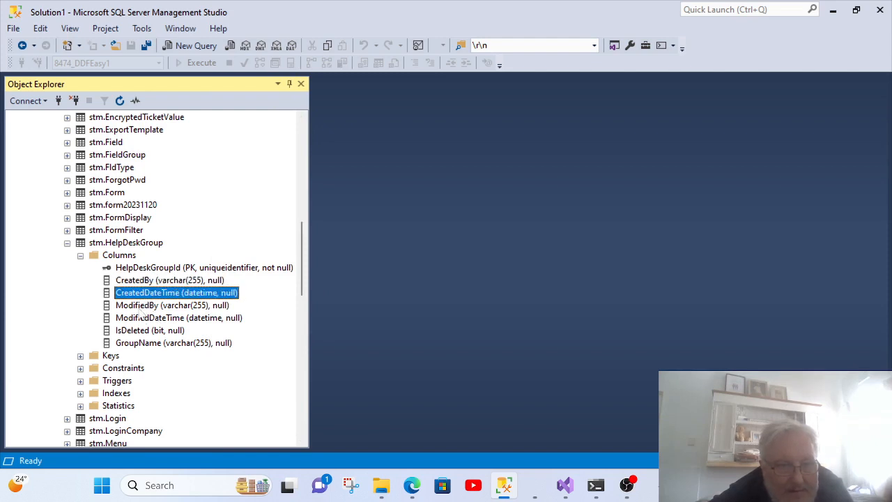
click(141, 306)
click(140, 319)
click(139, 331)
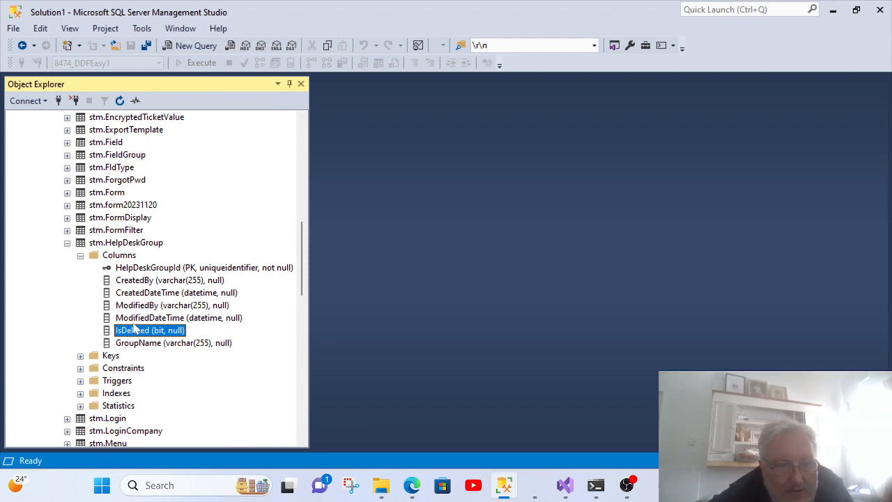
click(139, 269)
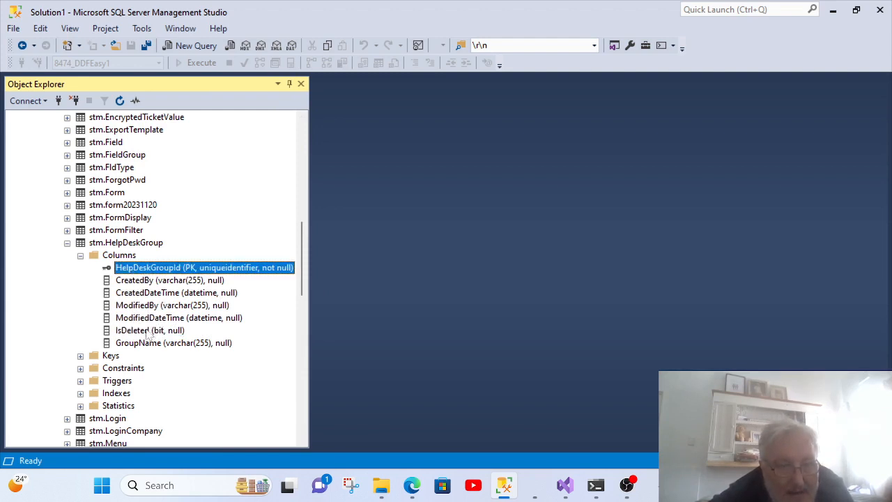
- Examine the CreatedBy, CreatedDateTime, ModifiedBy and ModifiedDateTime columns of the stm.HelpDeskGroup table
click(134, 281)
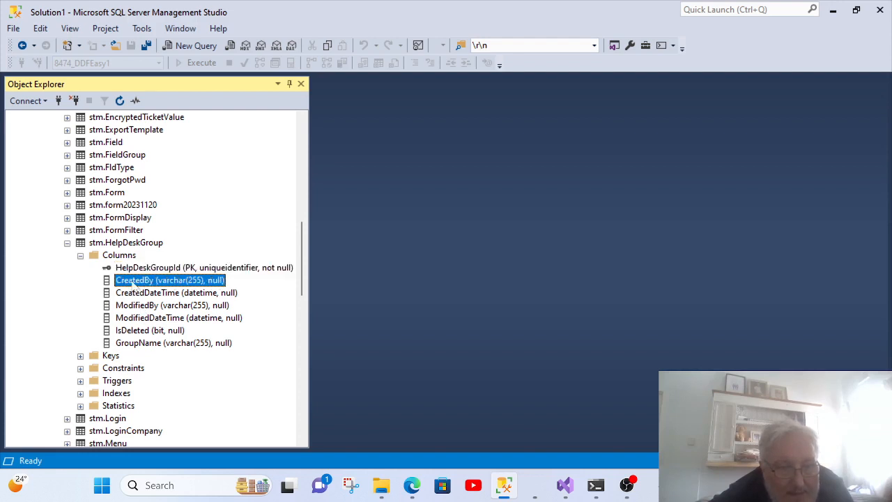
click(134, 293)
click(138, 307)
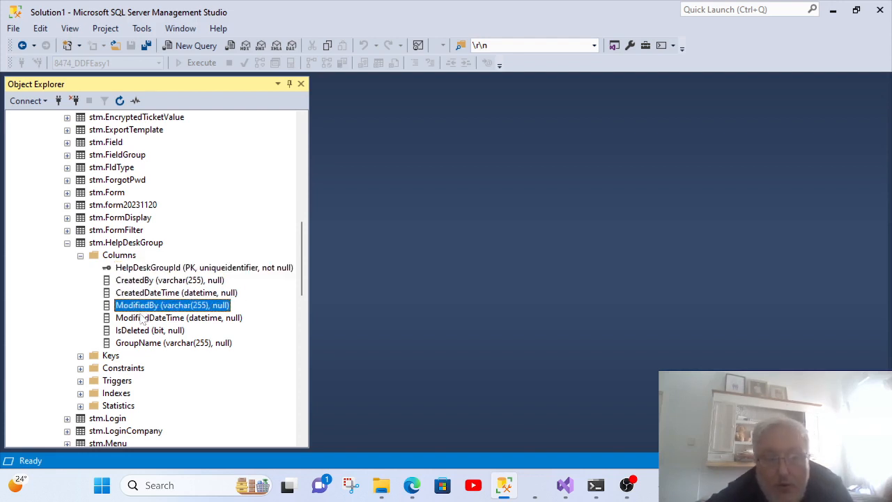
click(144, 319)
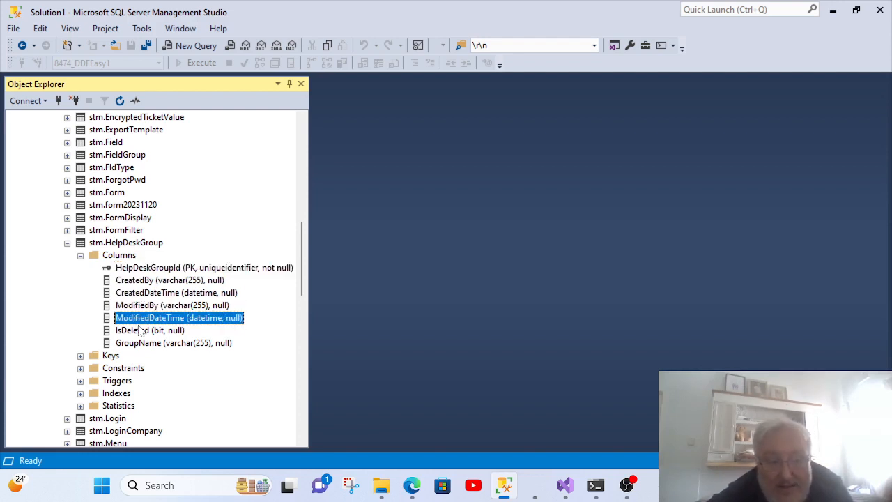
click(143, 281)
click(144, 293)
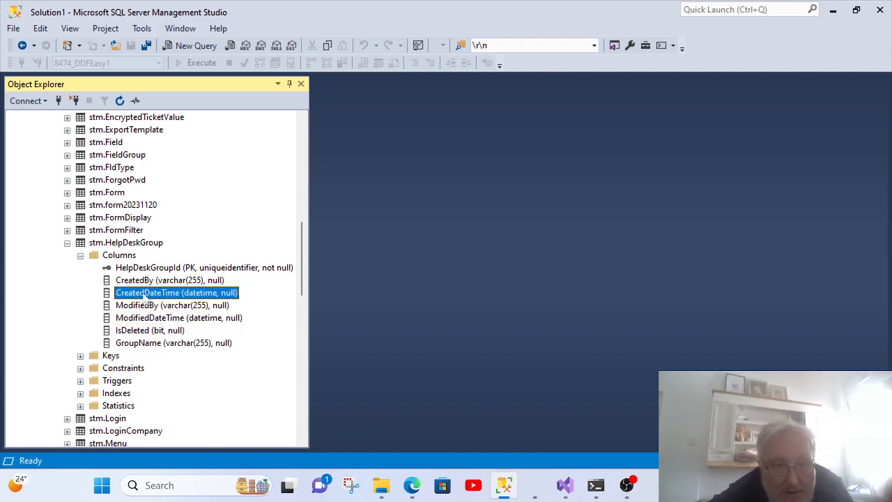
click(139, 307)
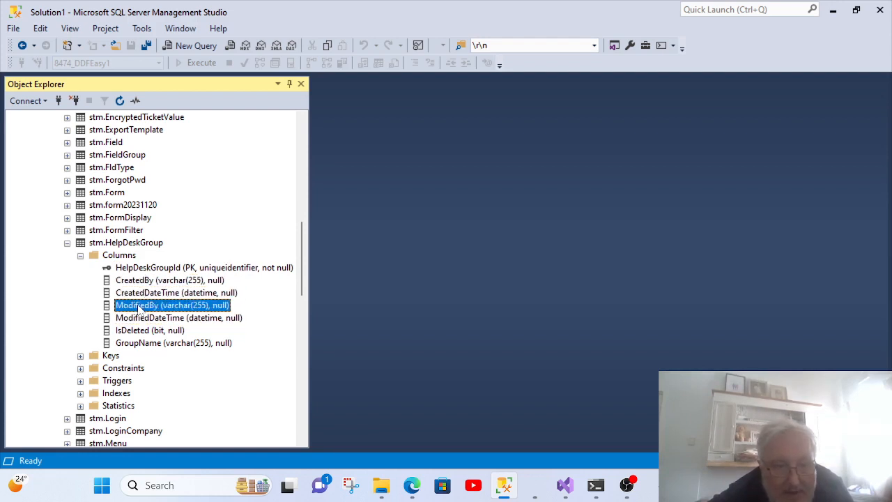
click(142, 318)
click(143, 307)
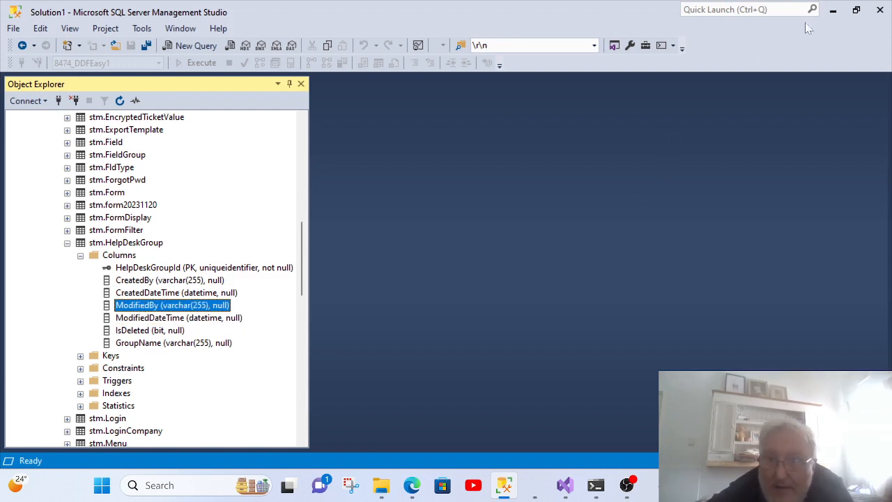
- Return to the new form in the browser, enable Fill User Fields and save the form
click(833, 9)
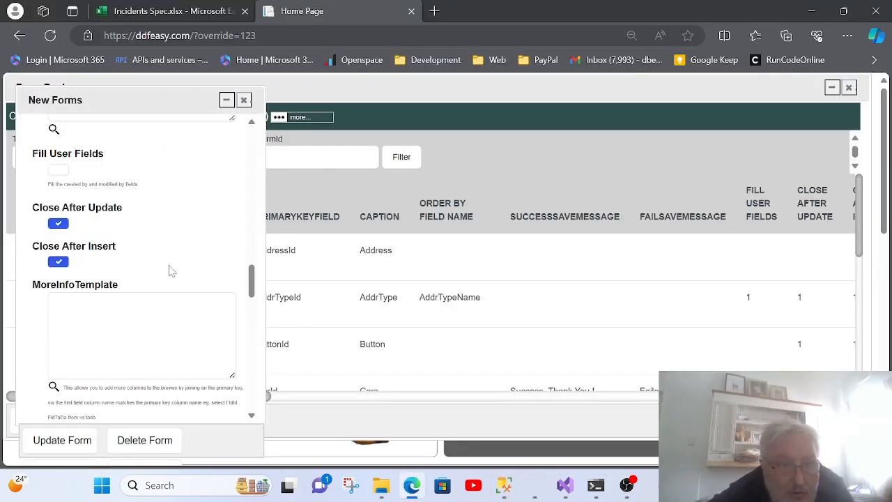
click(59, 171)
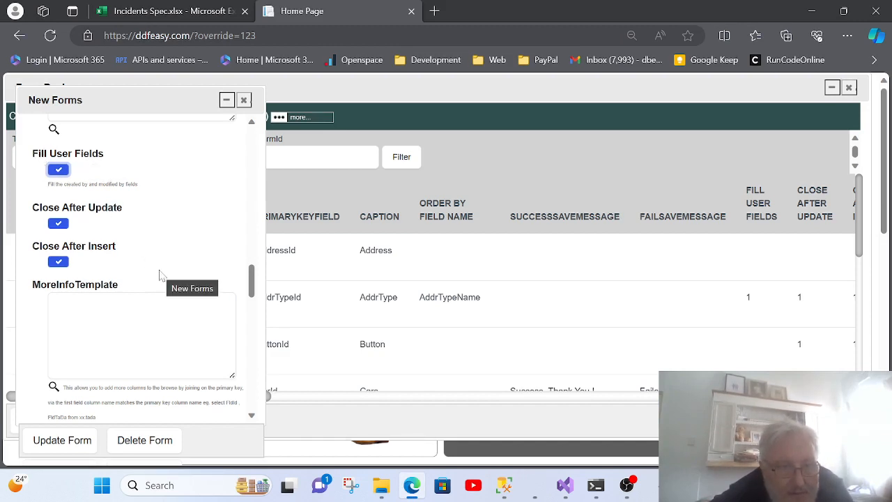
click(62, 440)
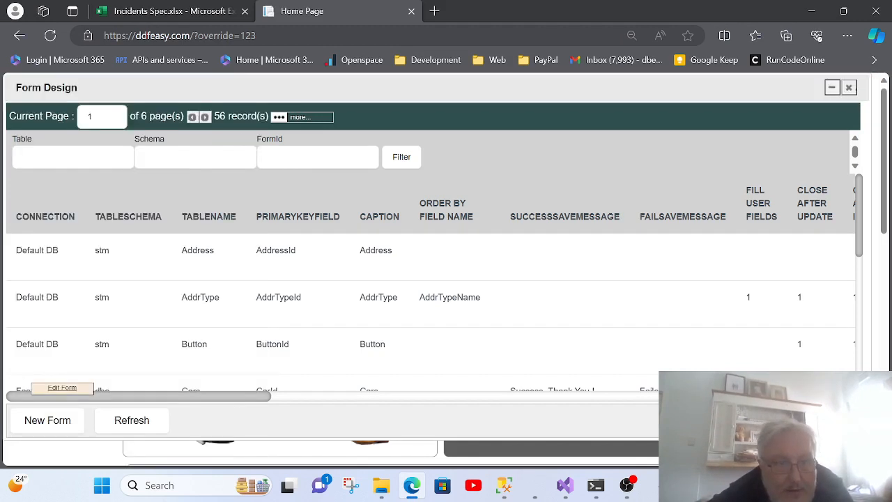
- Filter the form list by table name "help" and open the HelpDesk form's design
click(89, 157)
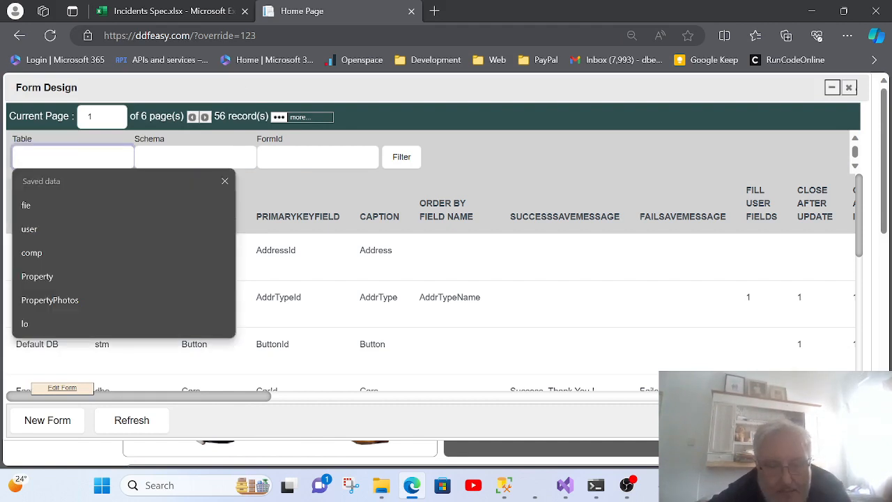
text(help)
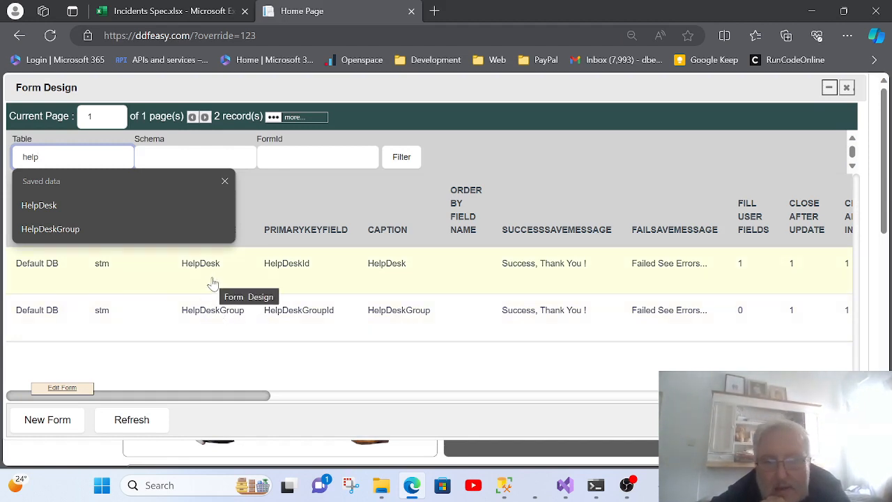
double_click(212, 282)
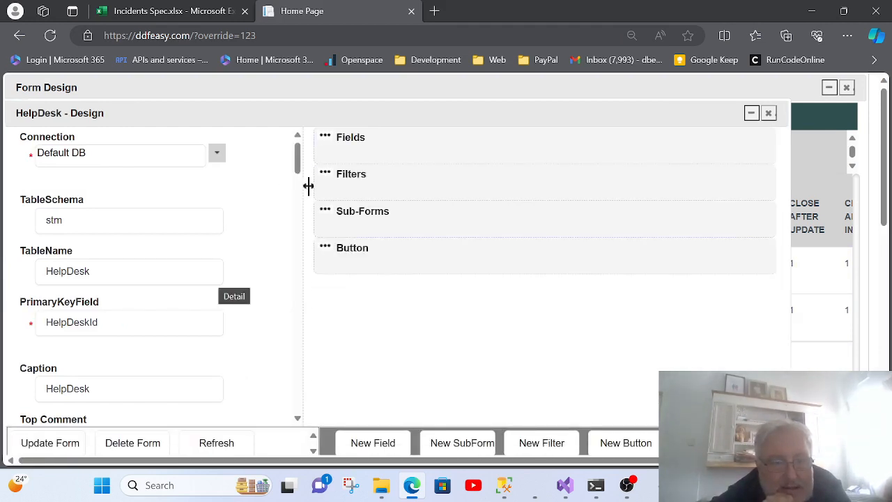
- Synchronise the HelpDesk form's fields, fix their order and refresh the form design
click(314, 453)
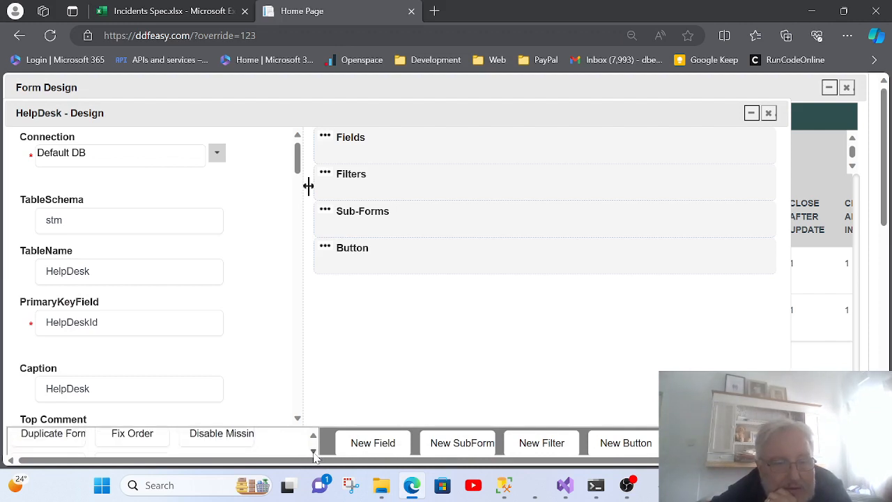
click(313, 454)
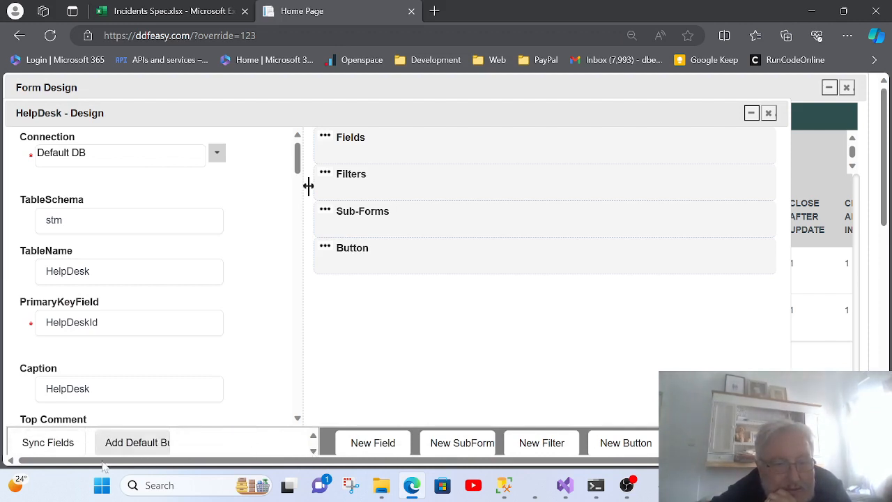
click(47, 446)
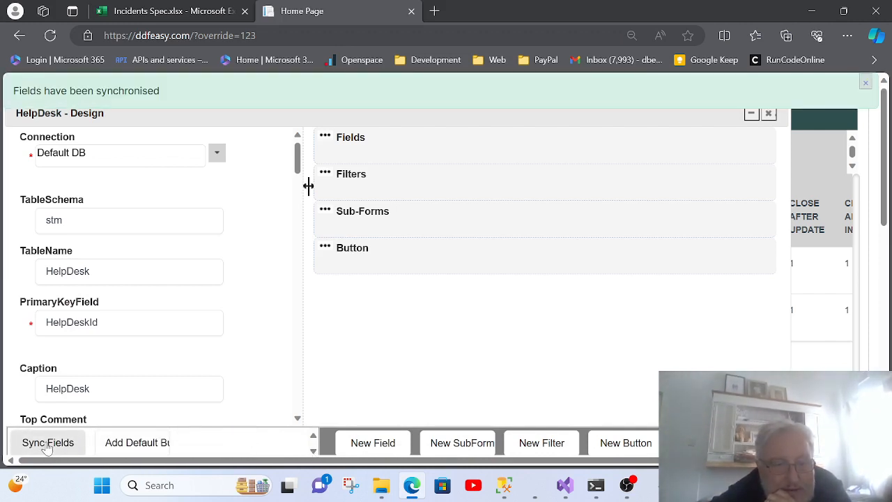
click(314, 438)
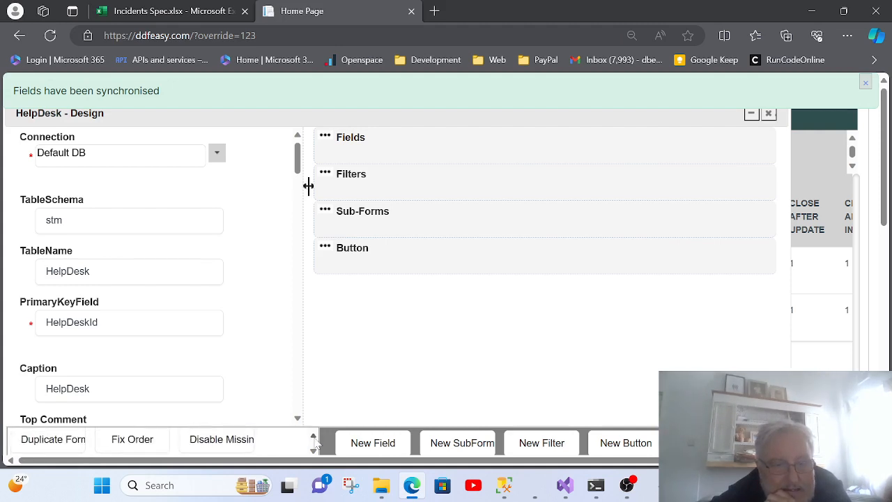
click(145, 450)
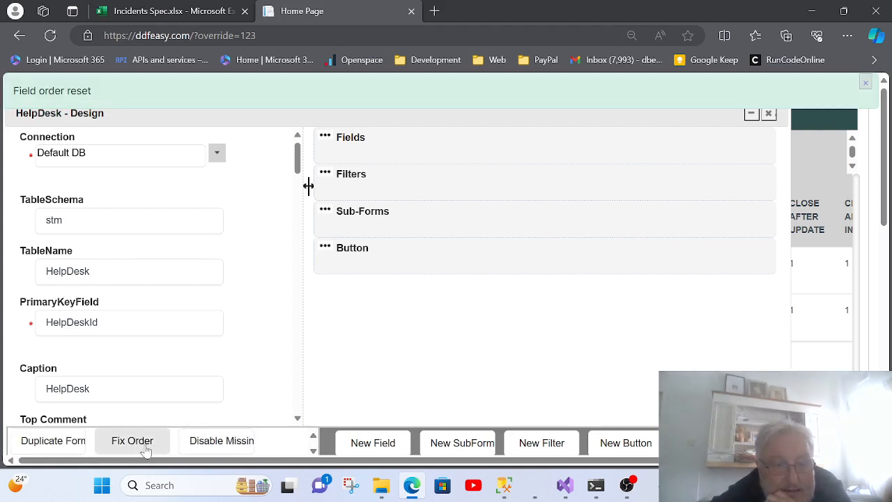
click(314, 438)
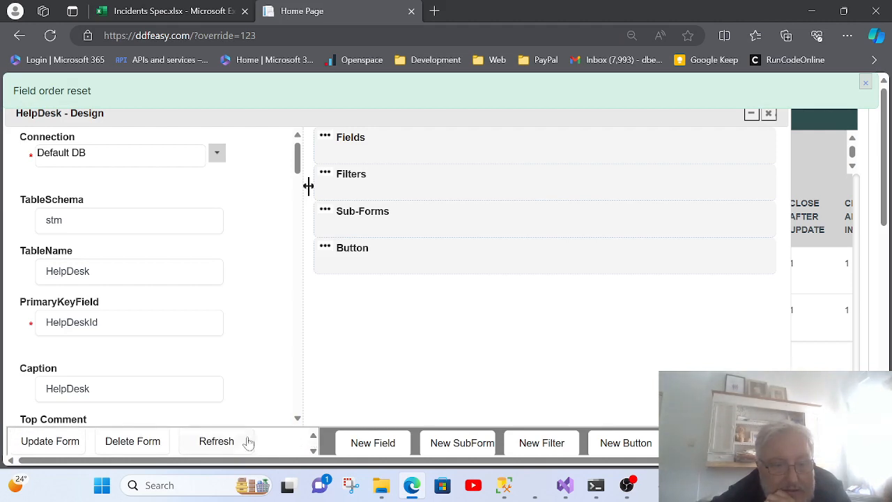
click(217, 442)
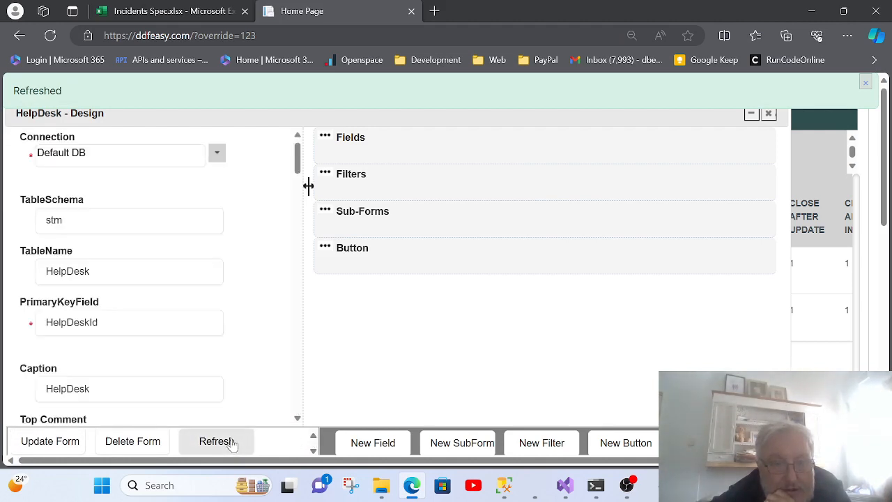
- Expand the HelpDesk form's Fields section and review the listed fields and their types
click(325, 136)
scroll(469, 320, down, 1)
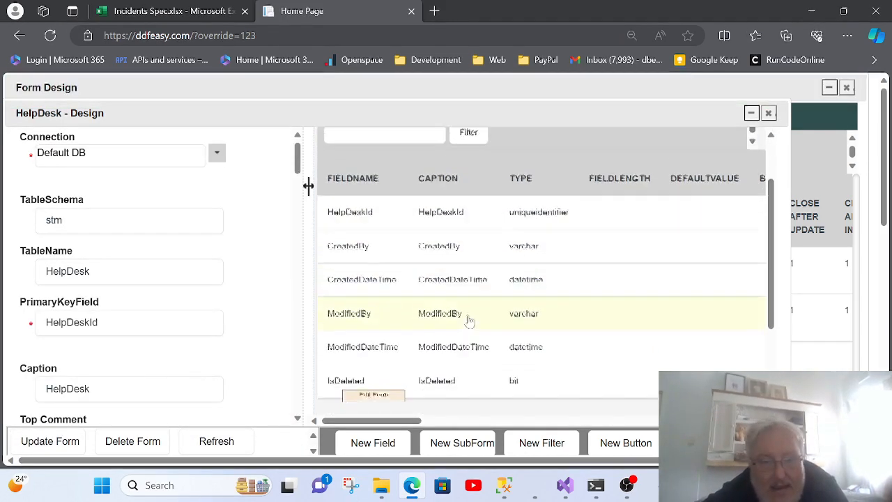
scroll(467, 312, down, 2)
scroll(460, 304, up, 3)
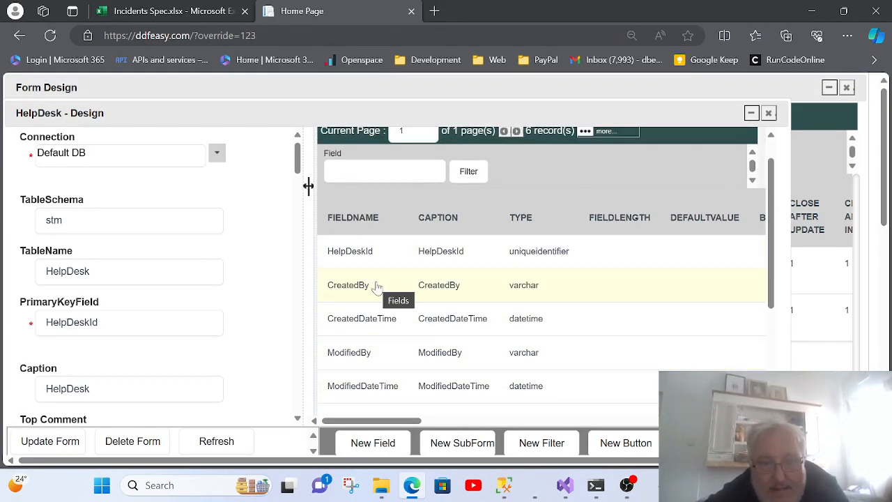
- Check the incident columns on the Staff sheet of the Incidents Spec workbook and return to the form design
click(181, 13)
click(87, 438)
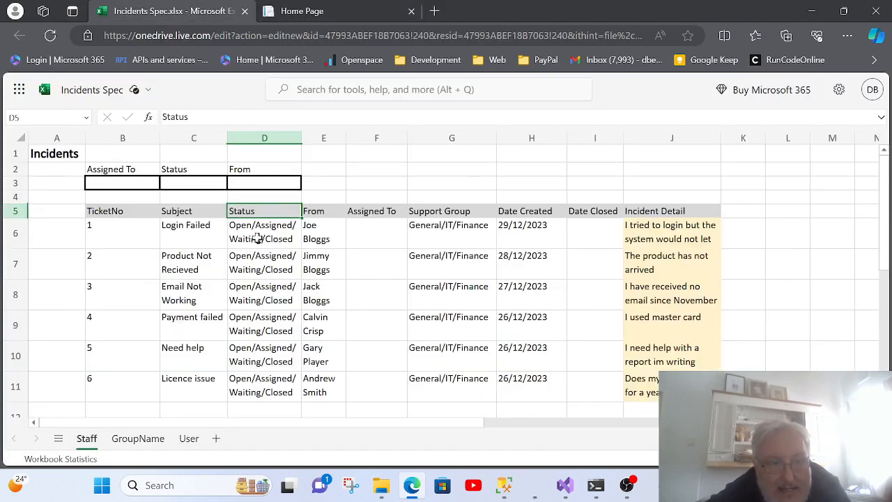
key(ctrl+Tab)
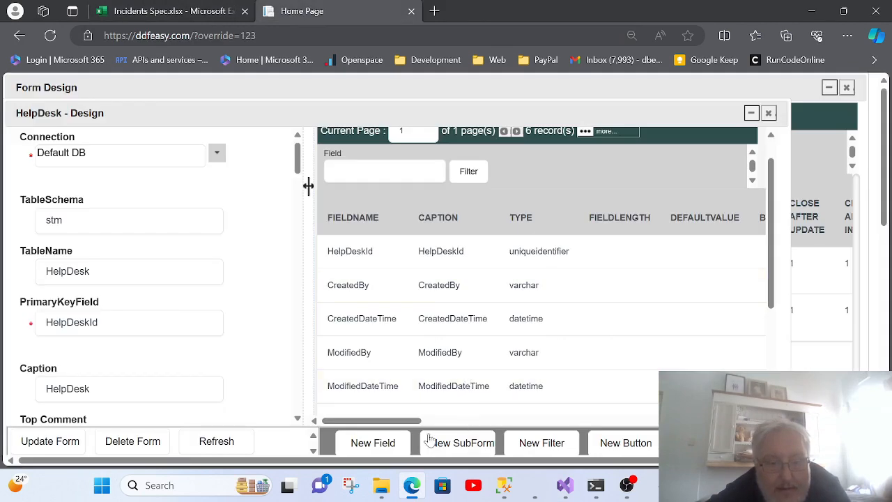
- Start a new field on the HelpDesk form with TicketNo as both its field name and caption
click(389, 445)
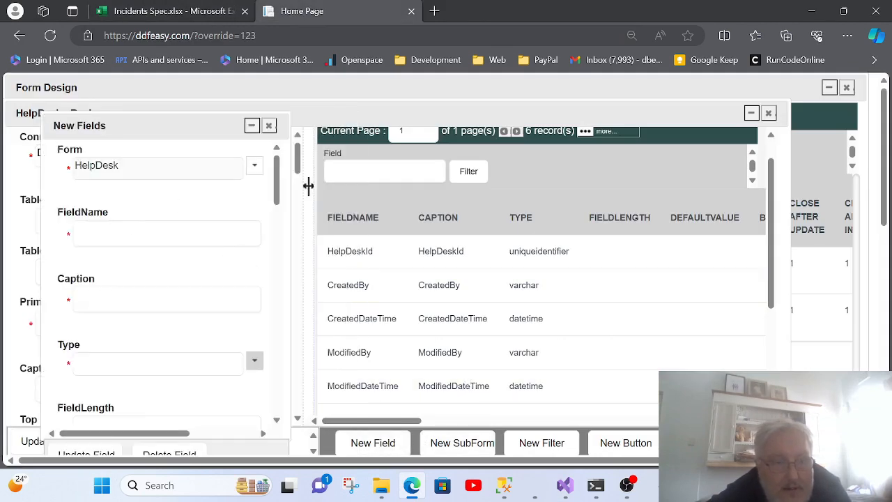
click(168, 234)
text(TicketNo)
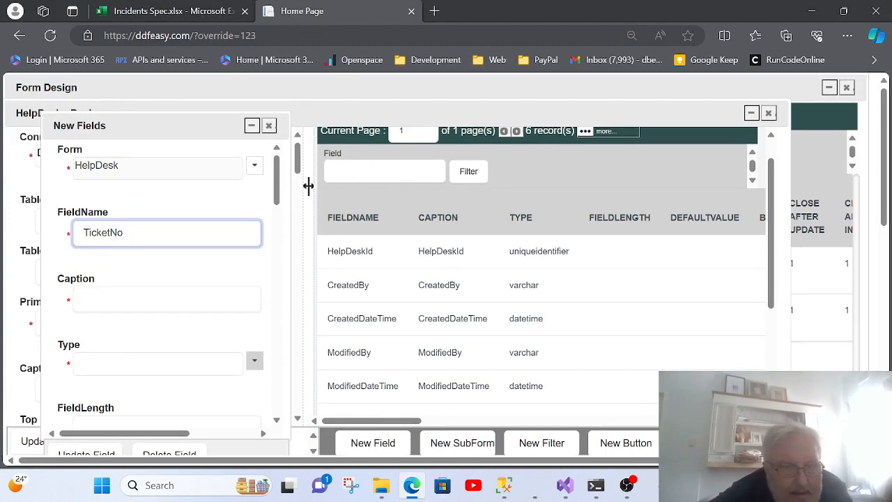
key(ctrl+a)
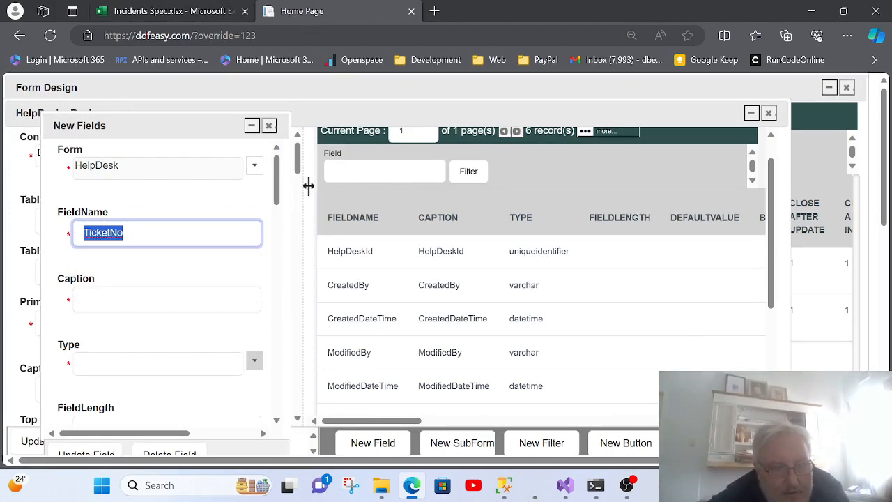
key(ctrl+c)
key(Tab)
key(ctrl+v)
- Set the TicketNo field's type to int
scroll(172, 253, down, 3)
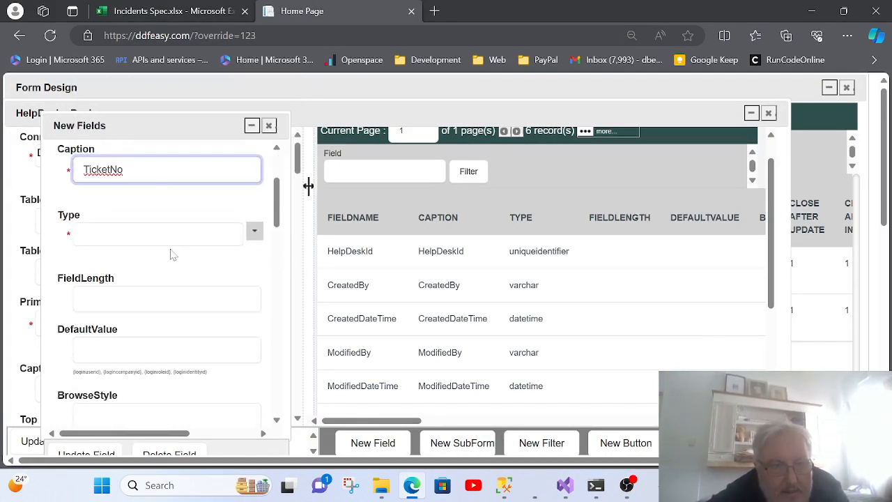
click(255, 188)
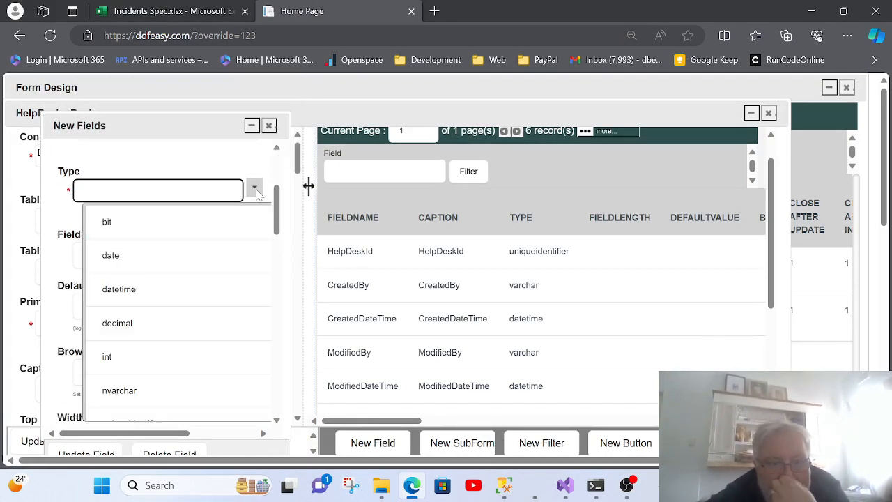
click(117, 361)
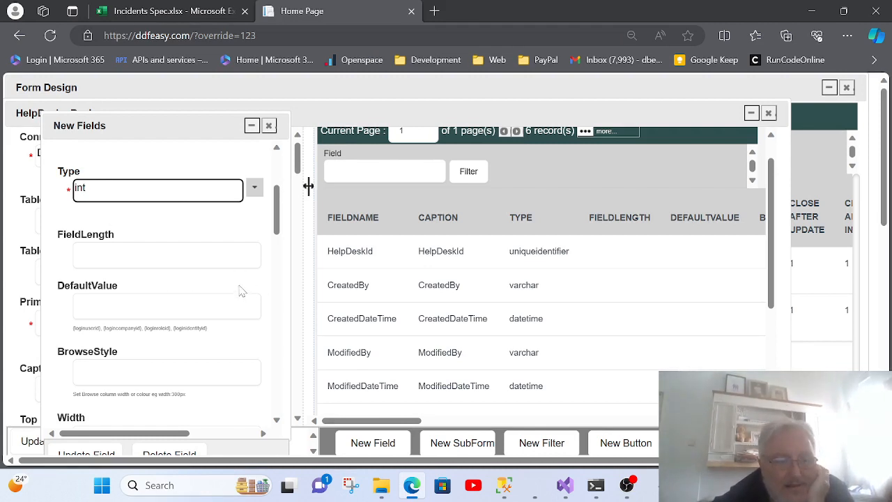
- Examine the TicketNo field's remaining settings, including the combo, required, visibility and read-only options
scroll(242, 291, down, 8)
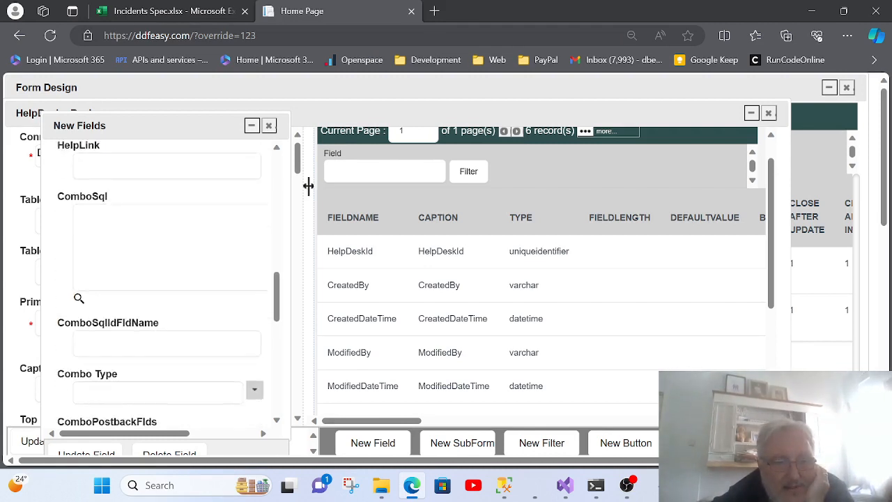
scroll(216, 242, down, 3)
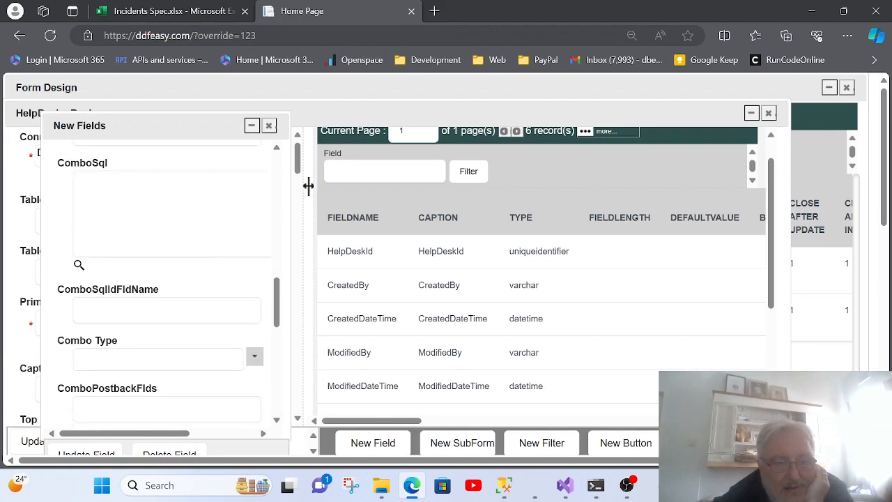
scroll(216, 242, down, 1)
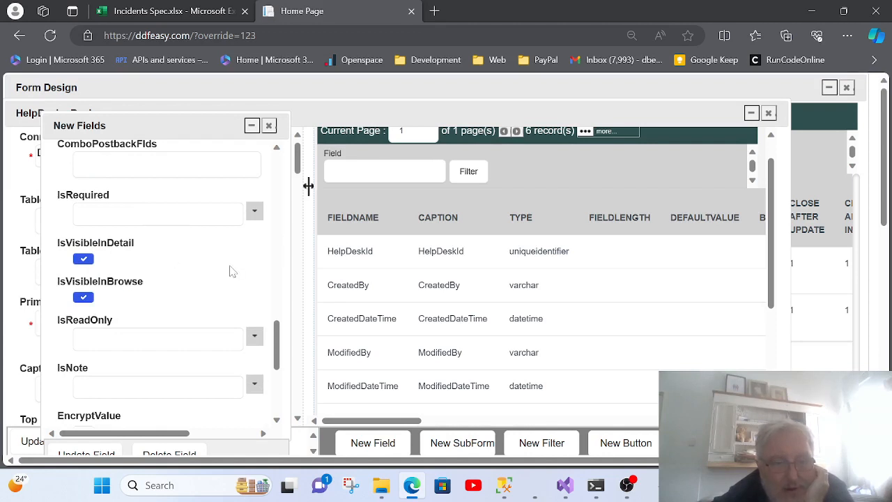
scroll(209, 270, up, 10)
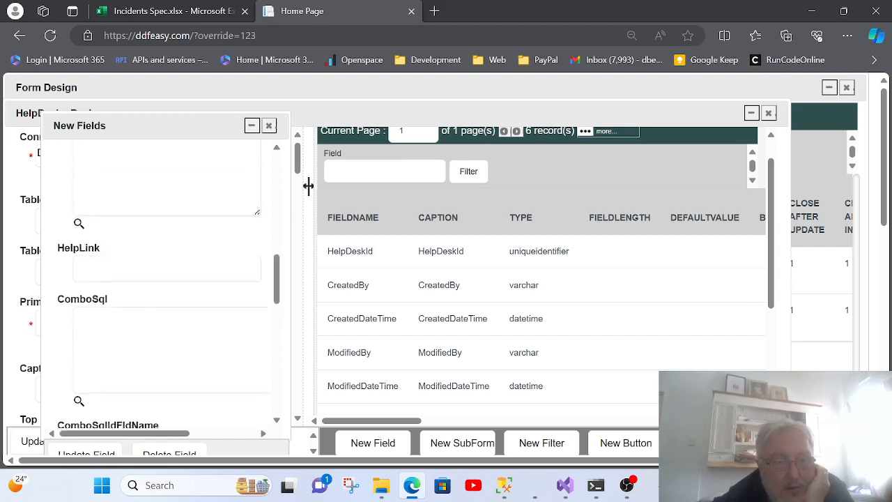
scroll(181, 267, up, 5)
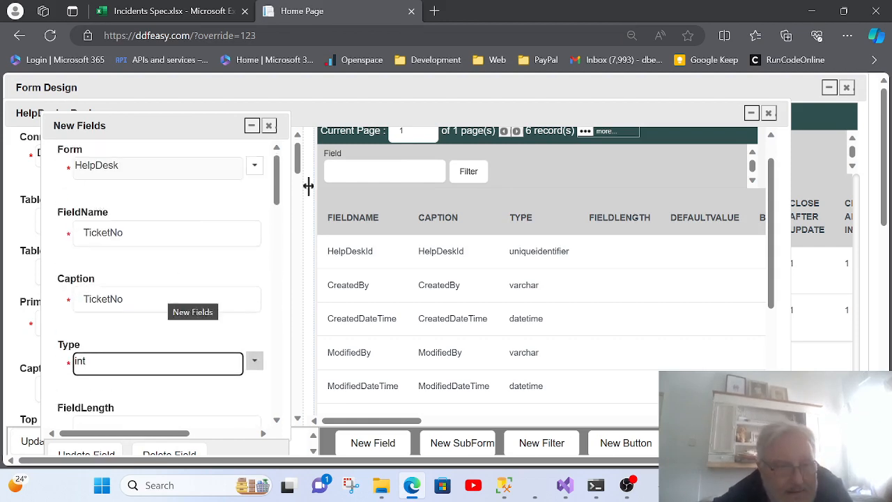
scroll(308, 185, down, 1)
scroll(308, 185, down, 2)
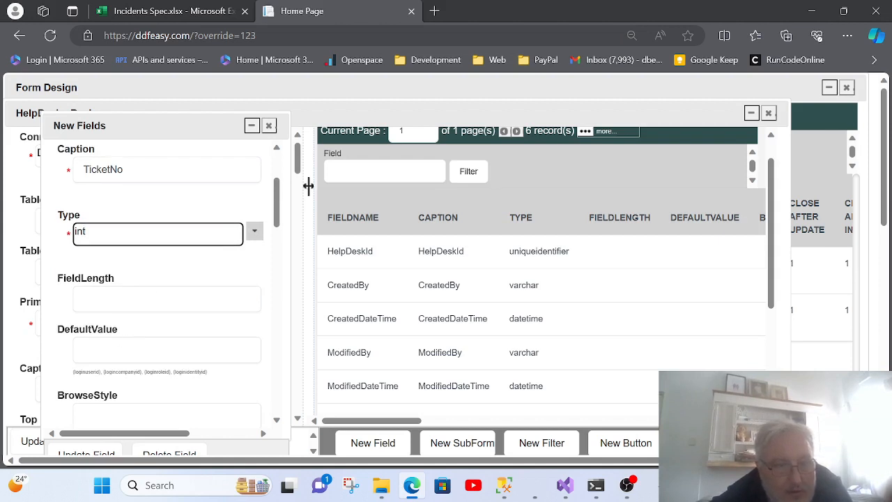
- Set the TicketNo field's default value to {max} and save the field
key(Tab)
text({)
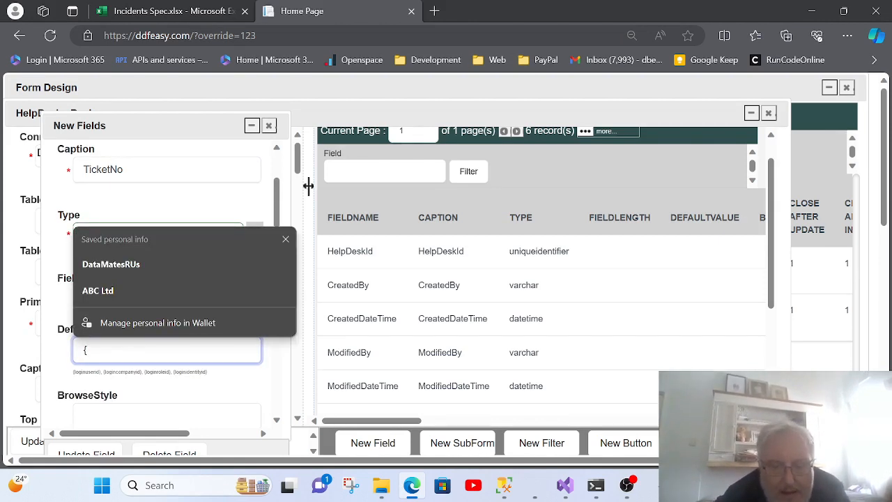
text(max})
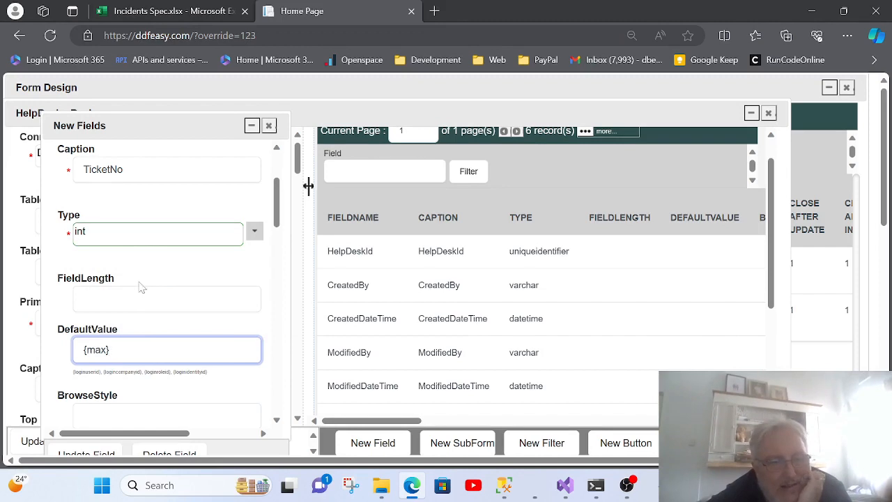
scroll(145, 329, down, 8)
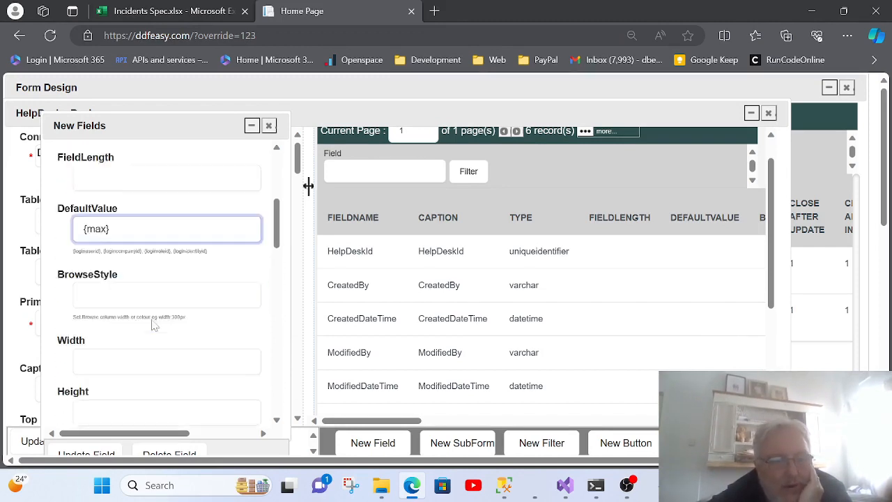
scroll(145, 329, down, 5)
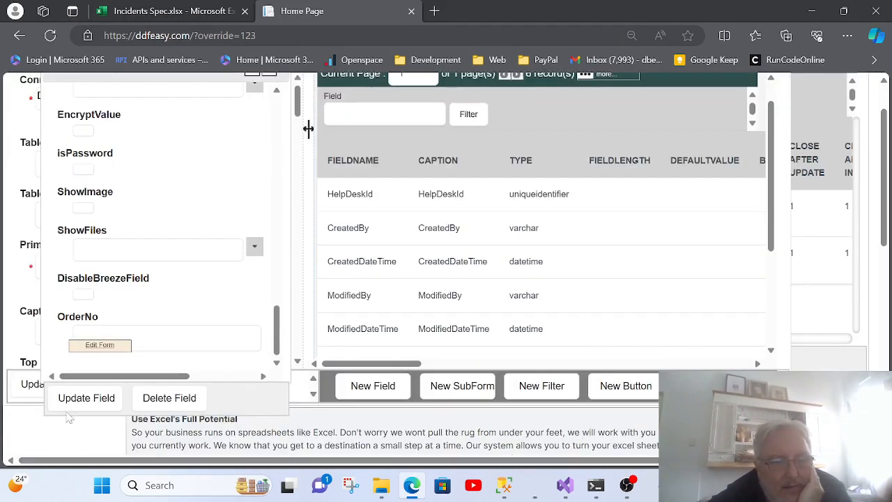
click(72, 403)
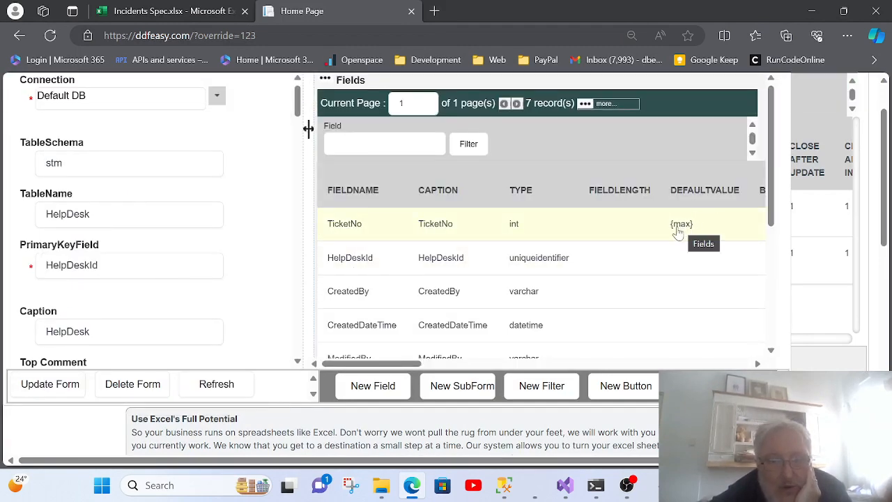
- Reopen the TicketNo field, set IsReadOnly to Yes and save the change
click(578, 233)
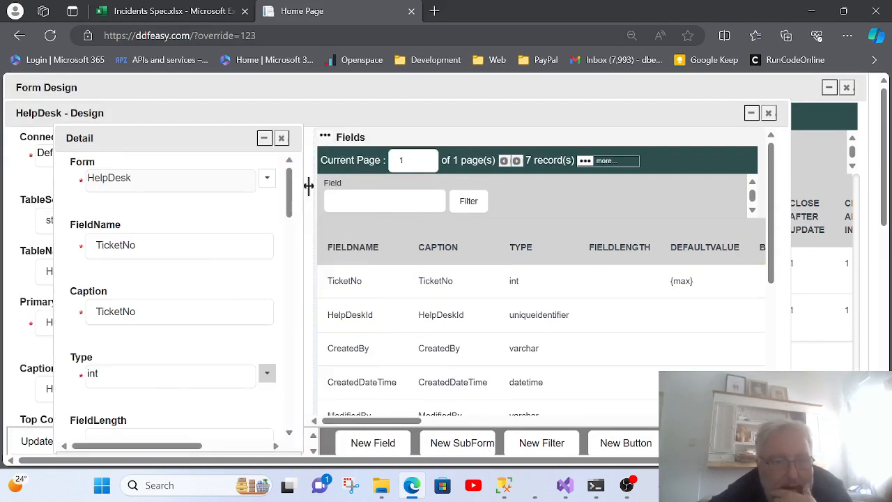
scroll(216, 268, down, 1)
scroll(212, 251, down, 4)
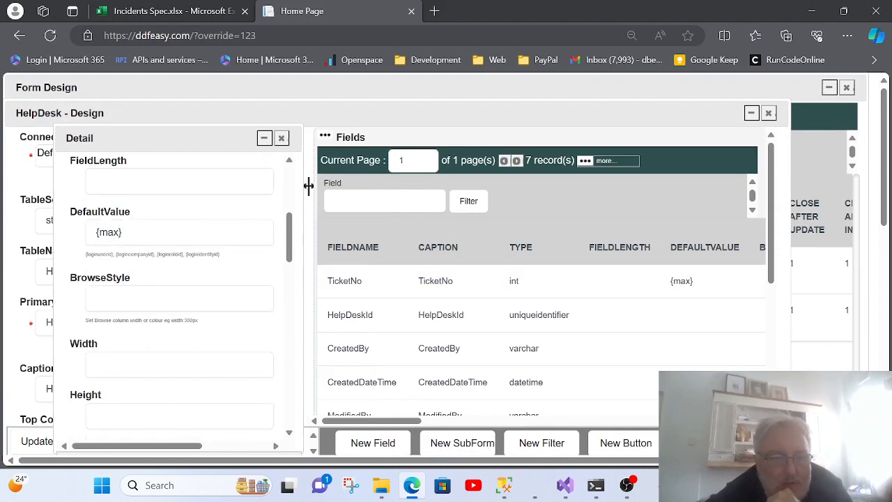
scroll(309, 185, down, 6)
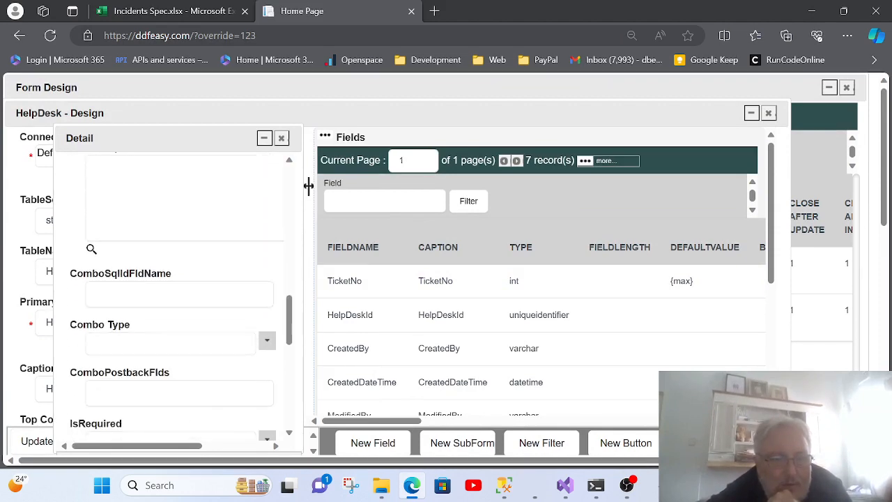
scroll(309, 184, down, 5)
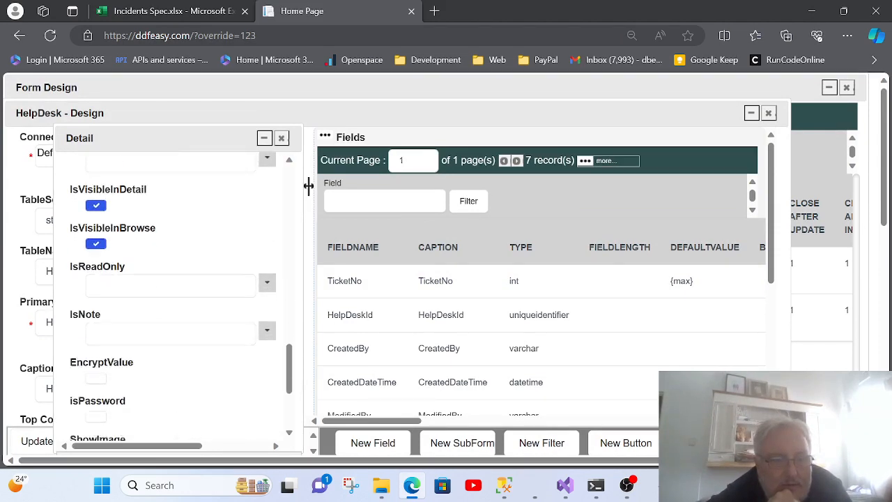
click(267, 262)
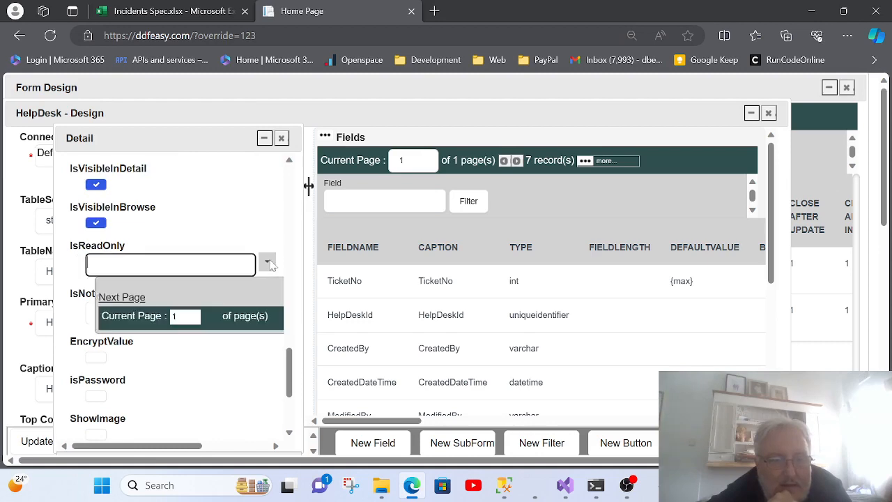
click(160, 340)
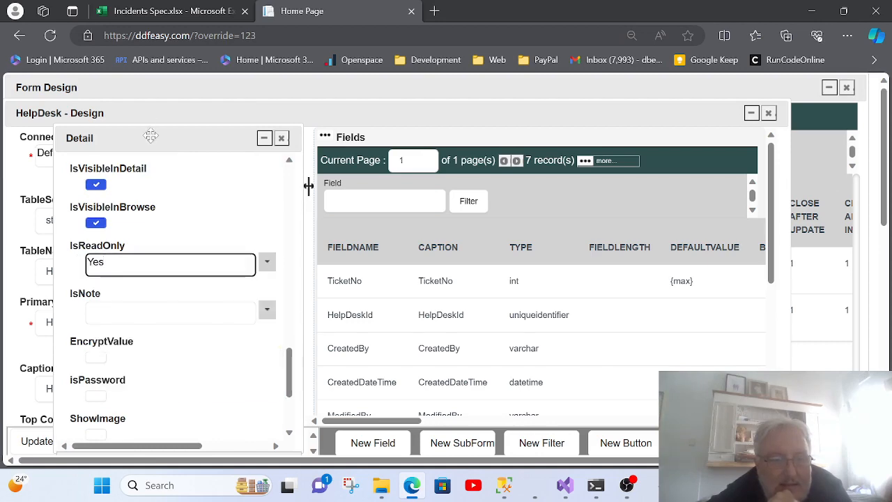
drag(149, 136, 108, 61)
click(54, 420)
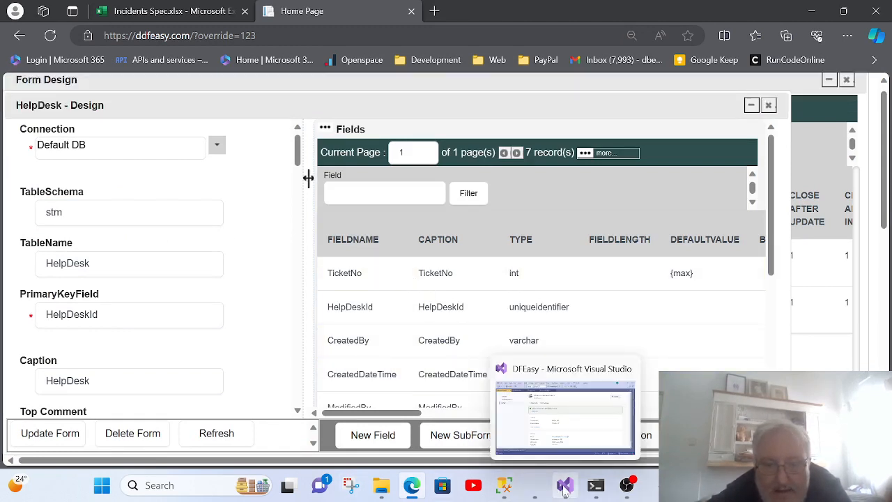
- Check the Subject column on the Staff sheet of the Incidents Spec workbook and return to the form design
click(202, 11)
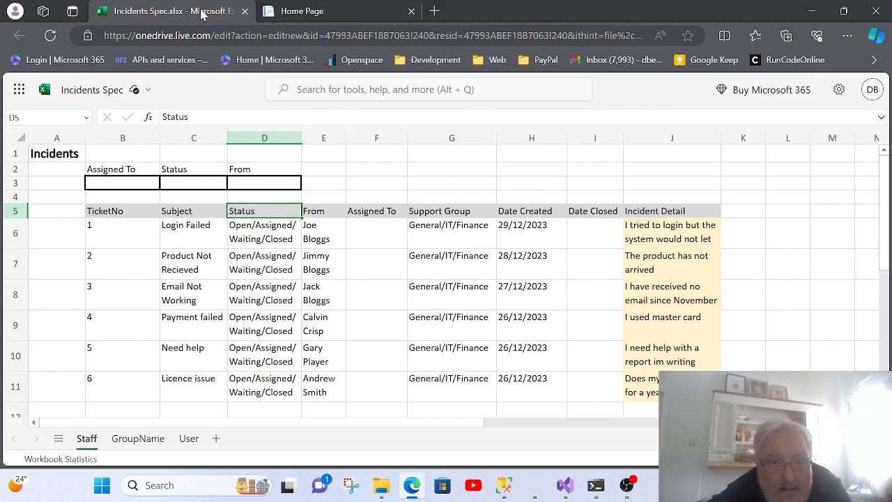
click(185, 230)
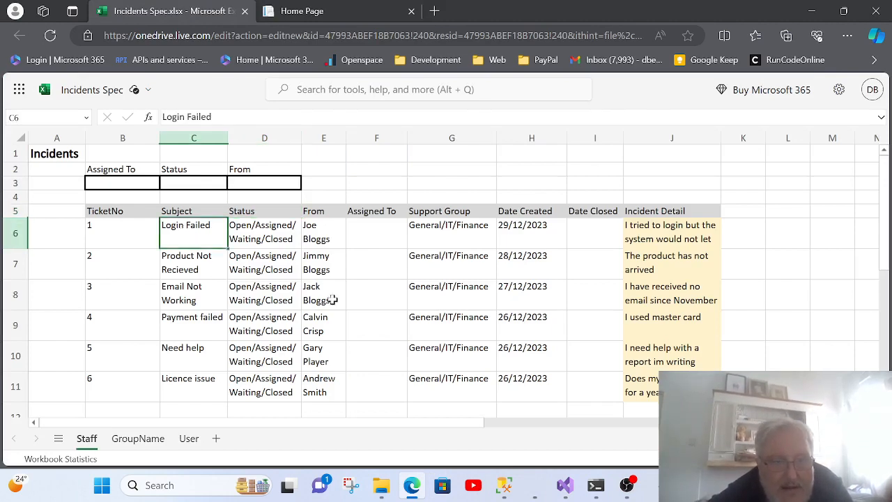
click(299, 12)
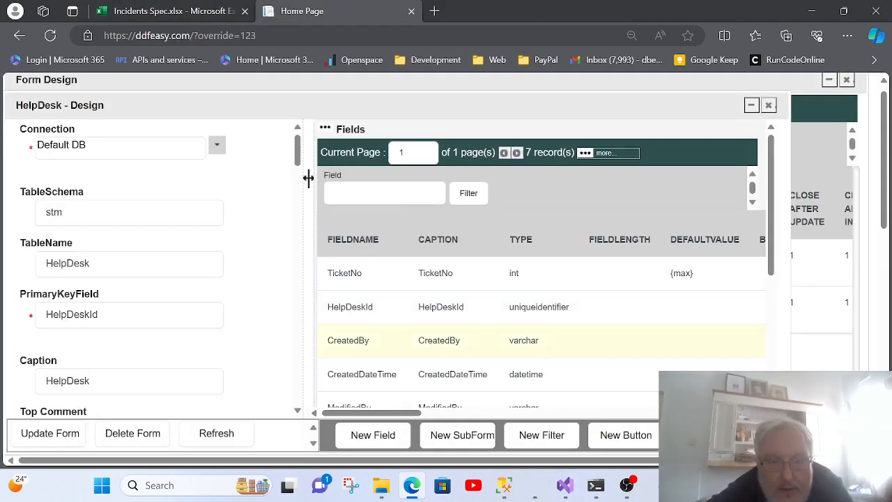
- Start a new field on the HelpDesk form with Subject as both its field name and caption
click(372, 435)
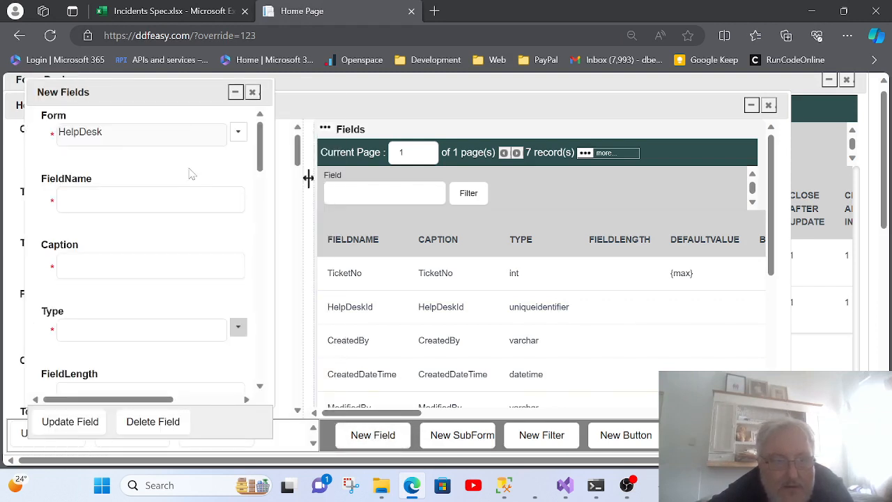
key(Tab)
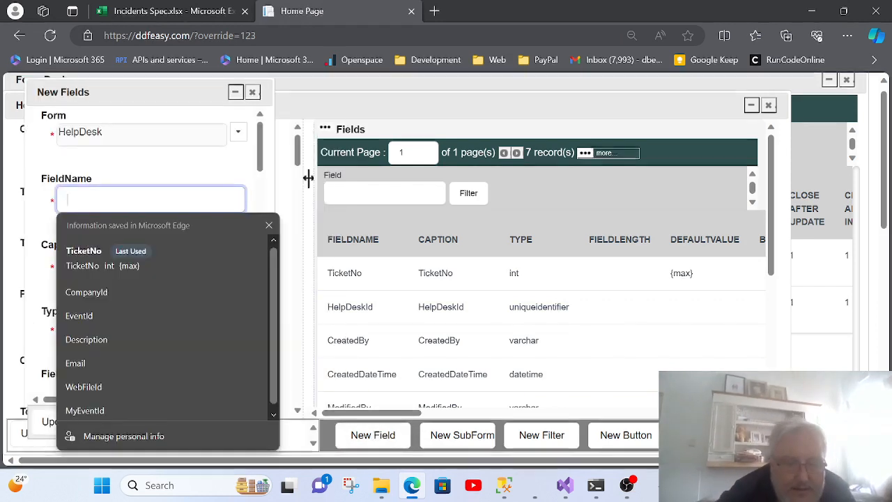
text(Subject)
key(ctrl+a)
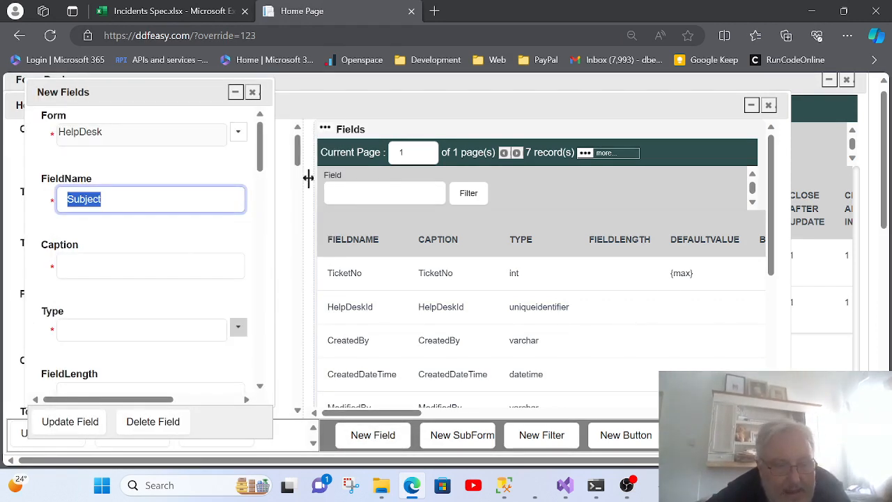
key(ctrl+c)
key(Tab)
key(ctrl+v)
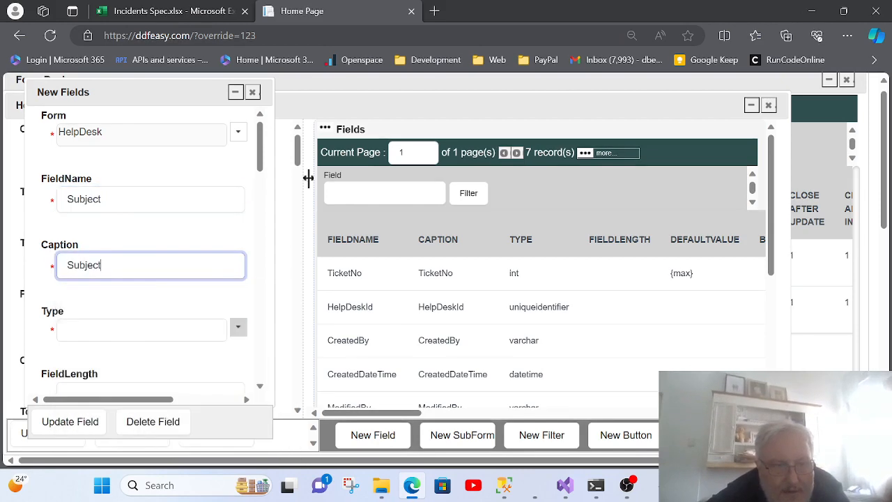
- Set the Subject field's type to nvarchar and its field length to 1000
scroll(155, 236, down, 2)
click(239, 201)
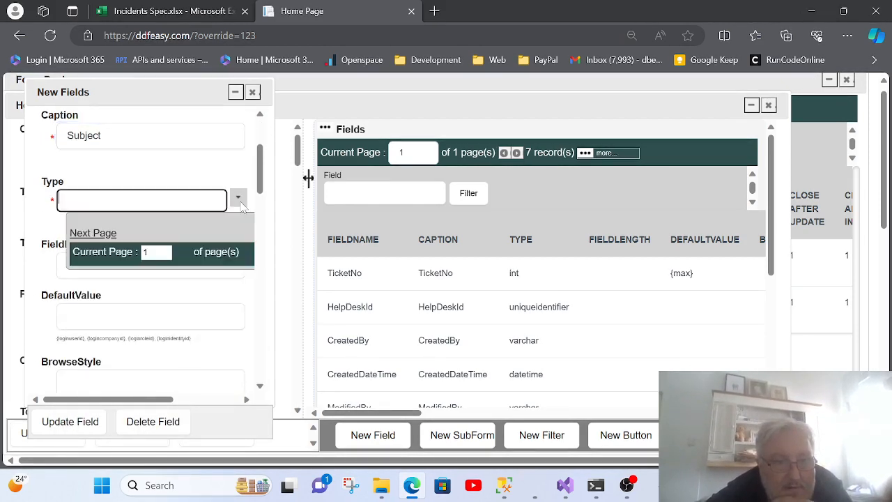
scroll(199, 282, down, 3)
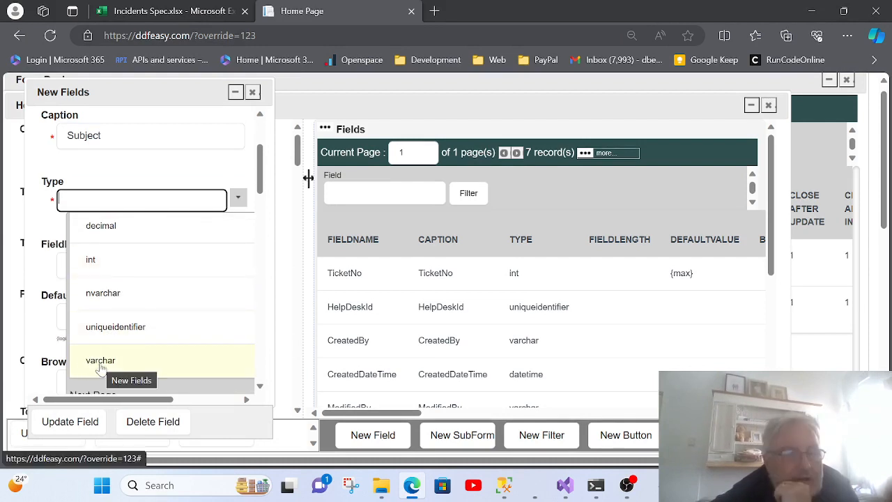
click(124, 298)
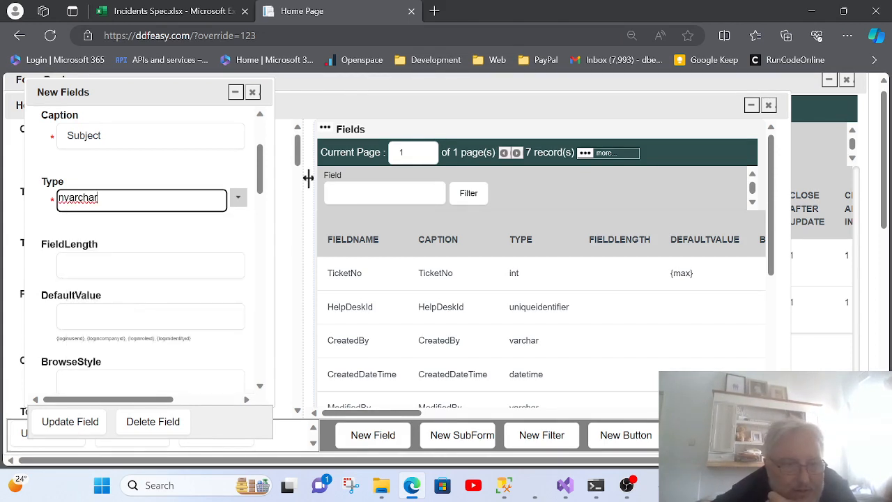
click(128, 276)
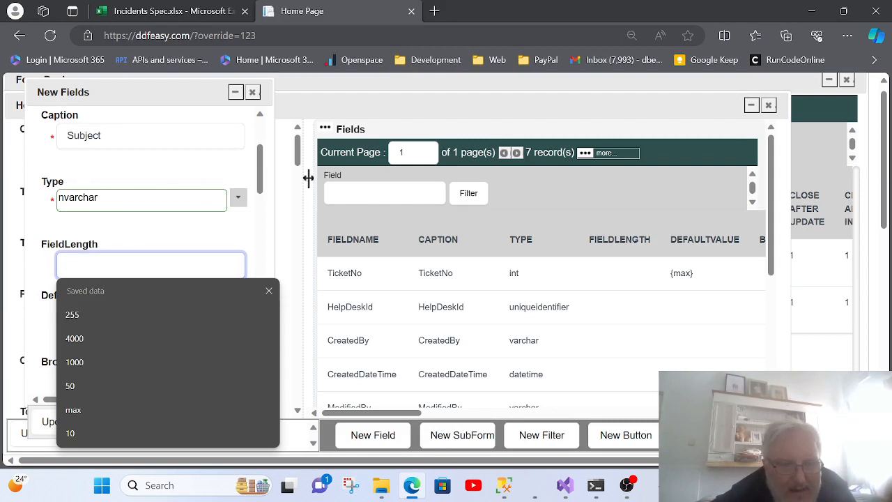
click(95, 363)
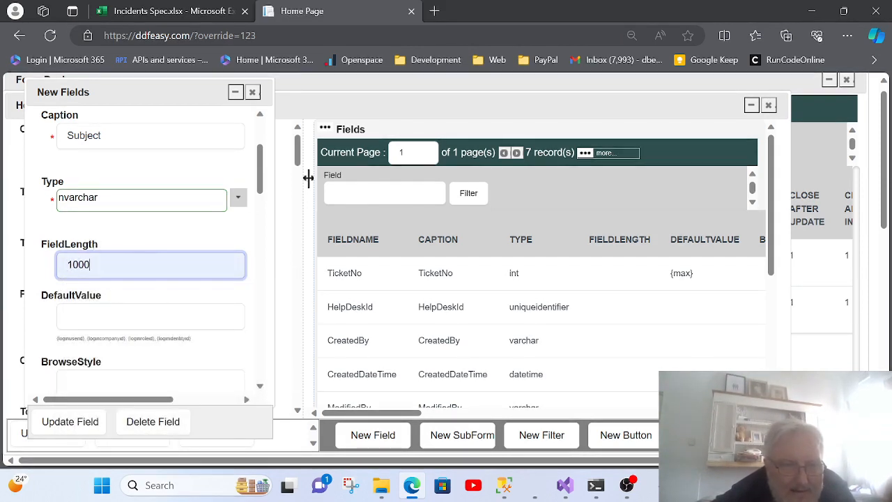
- Make the Subject field required by setting IsRequired to Yes, and save the field
scroll(238, 283, down, 5)
click(239, 267)
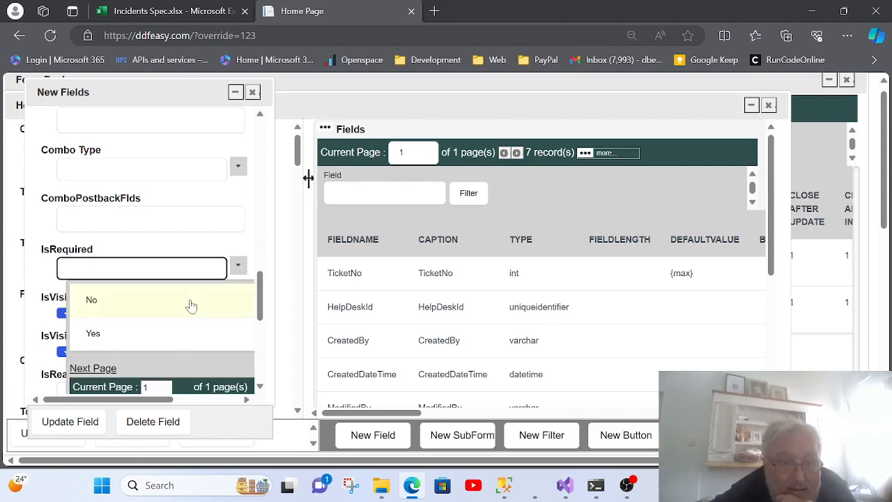
click(137, 340)
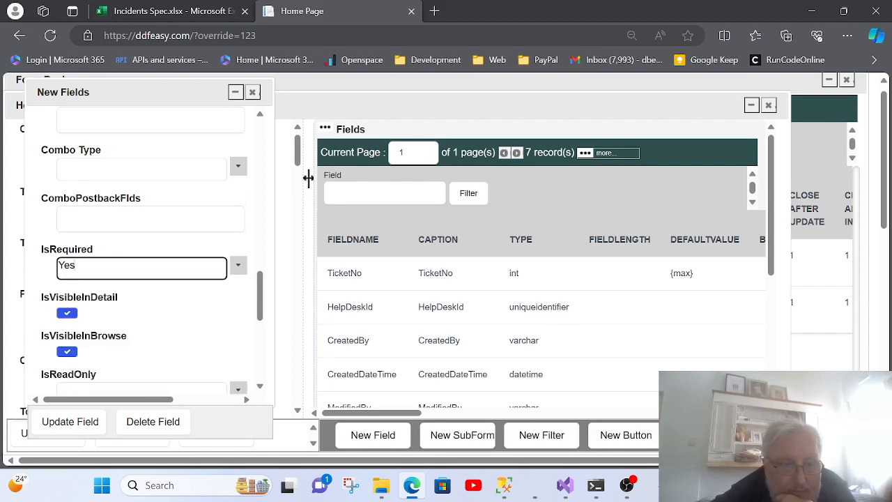
click(68, 422)
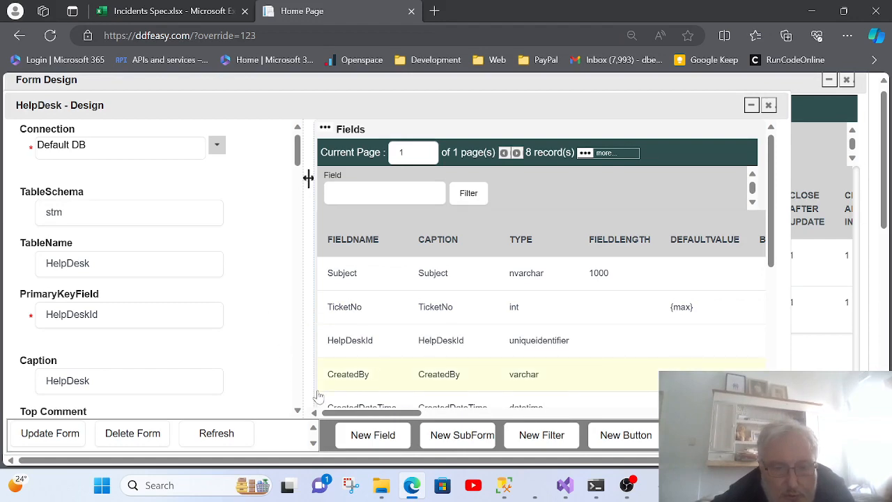
- Check the Status and From columns on the Staff sheet of the Incidents Spec workbook and return to the form design
click(167, 10)
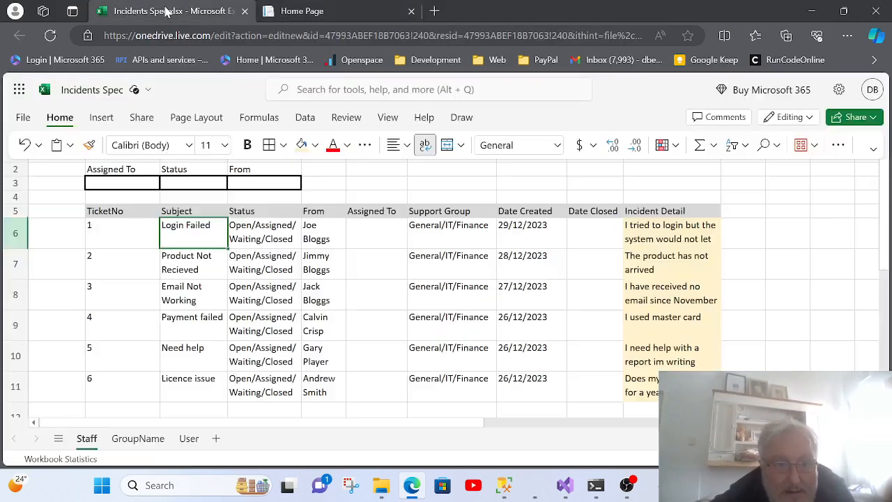
click(244, 235)
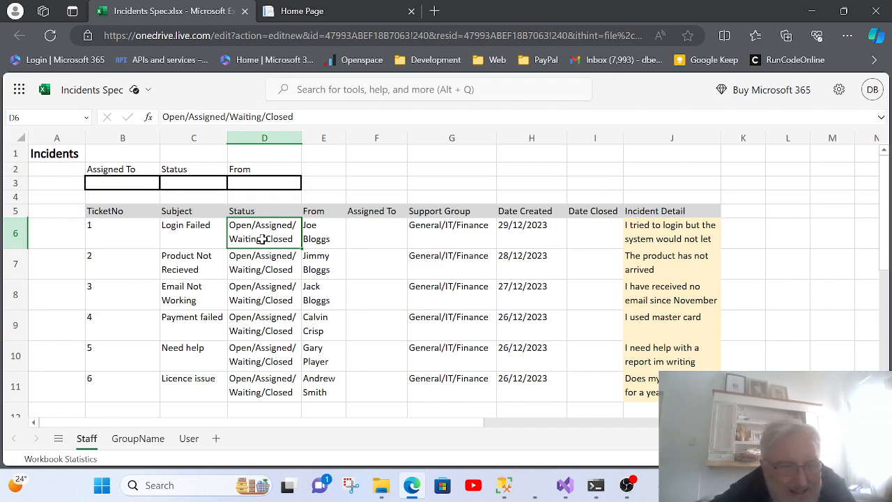
click(315, 237)
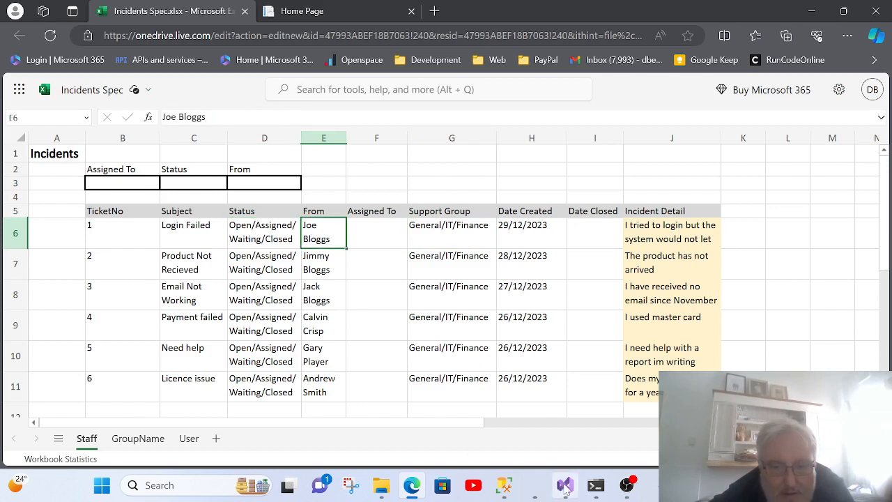
click(296, 11)
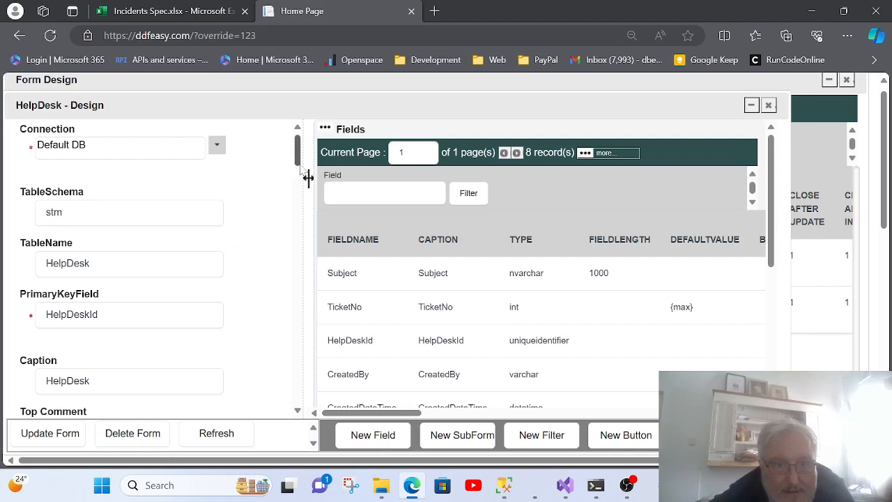
- Start a new field on the HelpDesk form with UserFrom as both its field name and caption
click(373, 436)
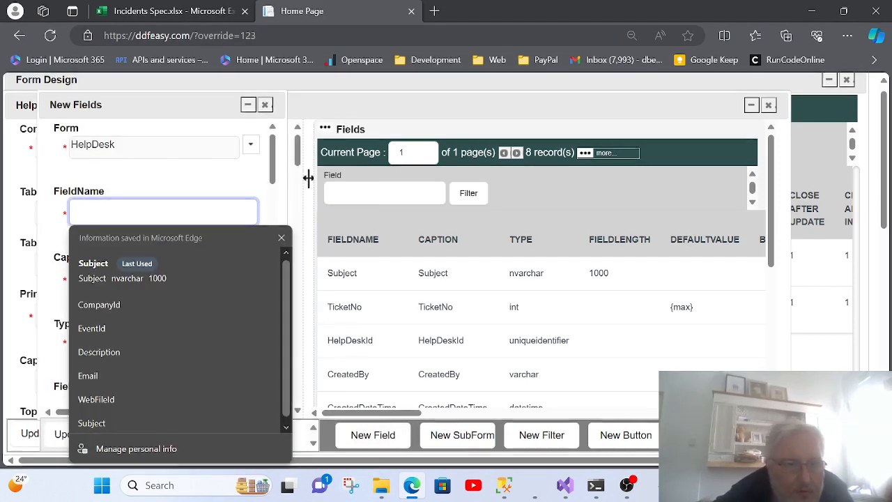
text(UserId)
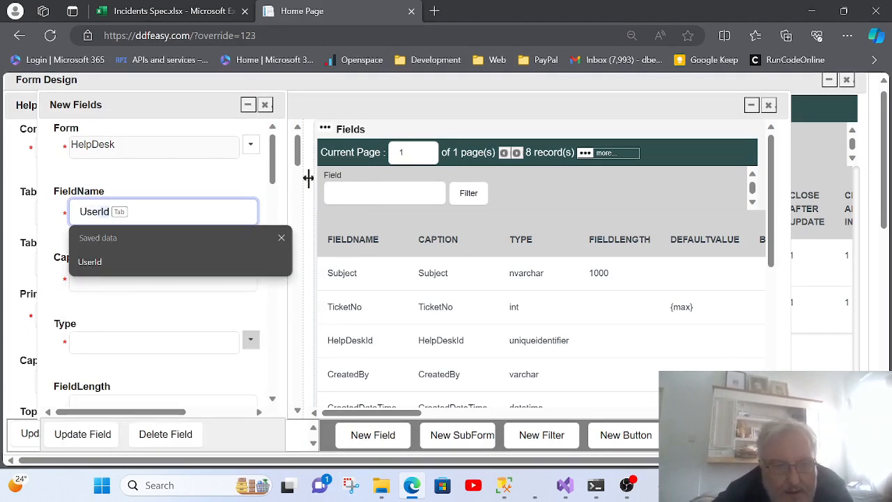
key(BackSpace)
key(BackSpace)
text(From)
key(Tab)
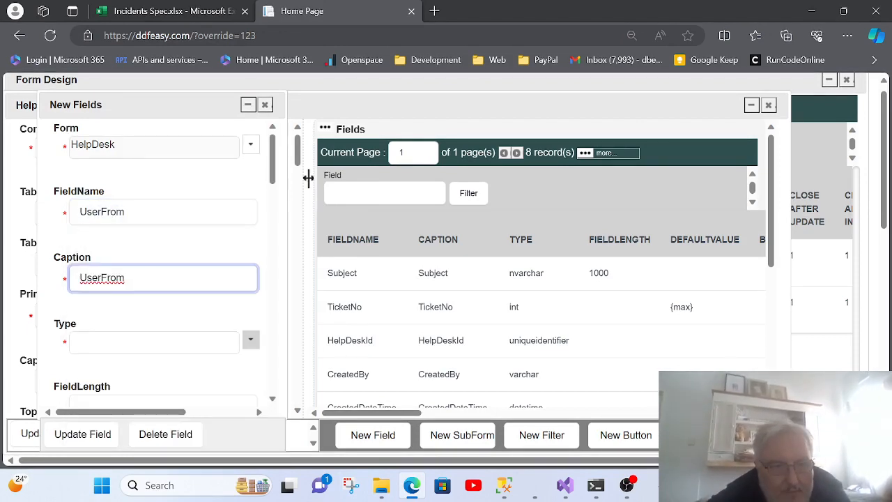
scroll(257, 218, down, 2)
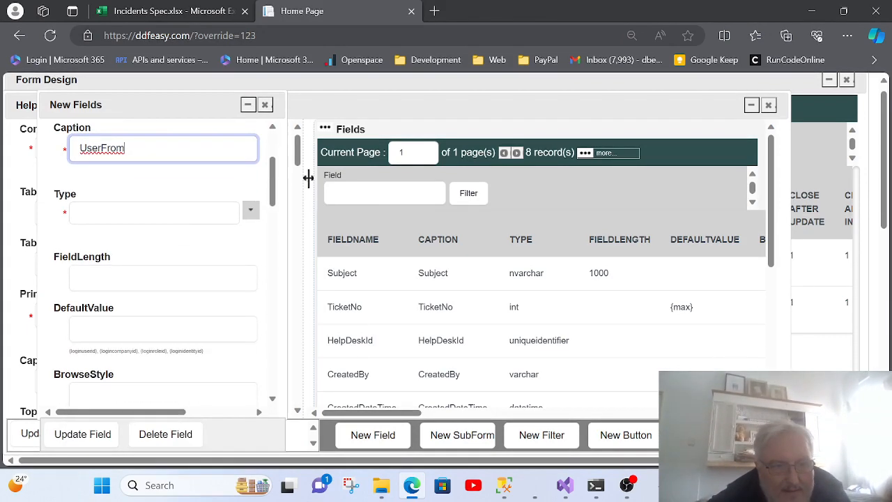
- Set the UserFrom field's type to uniqueidentifier
click(251, 211)
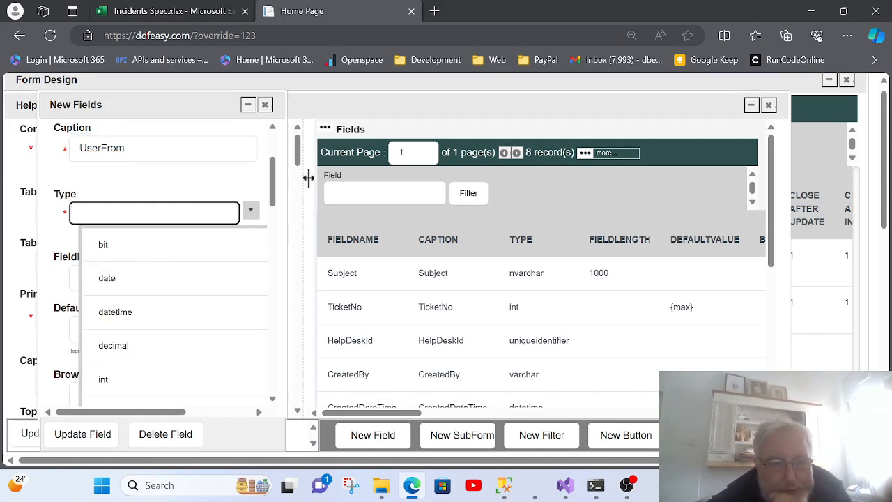
scroll(200, 197, down, 1)
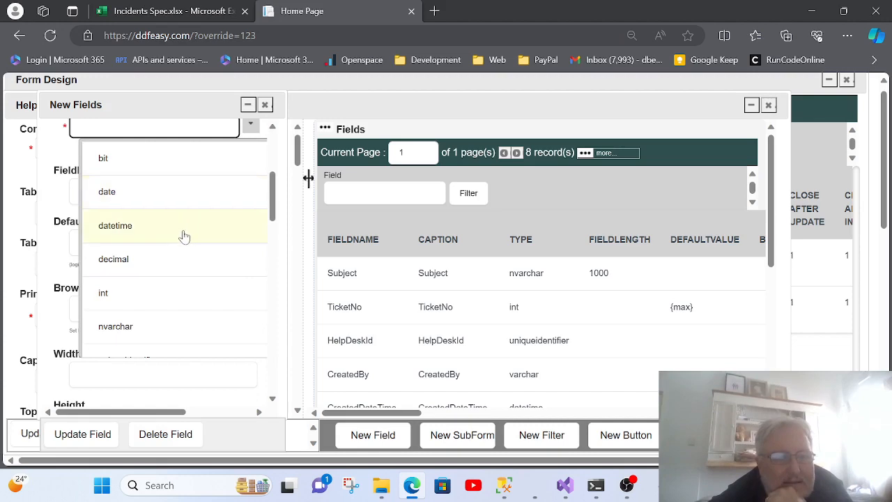
scroll(184, 237, down, 1)
click(156, 295)
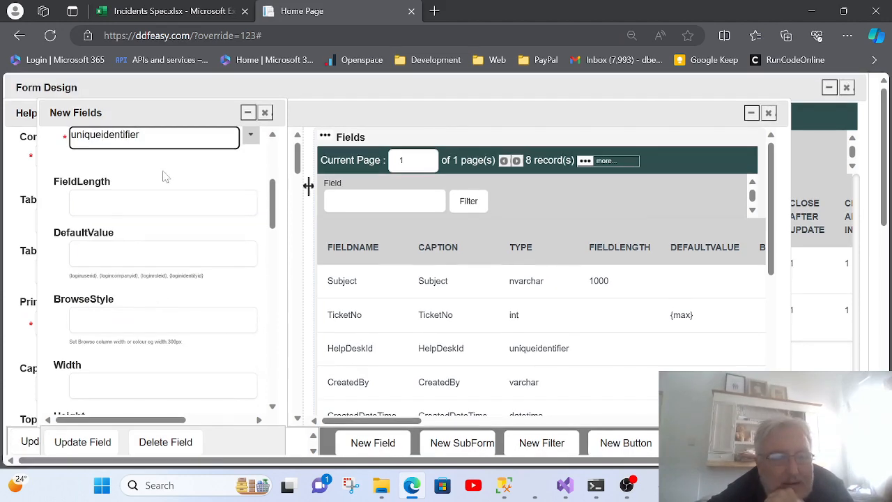
scroll(180, 194, up, 1)
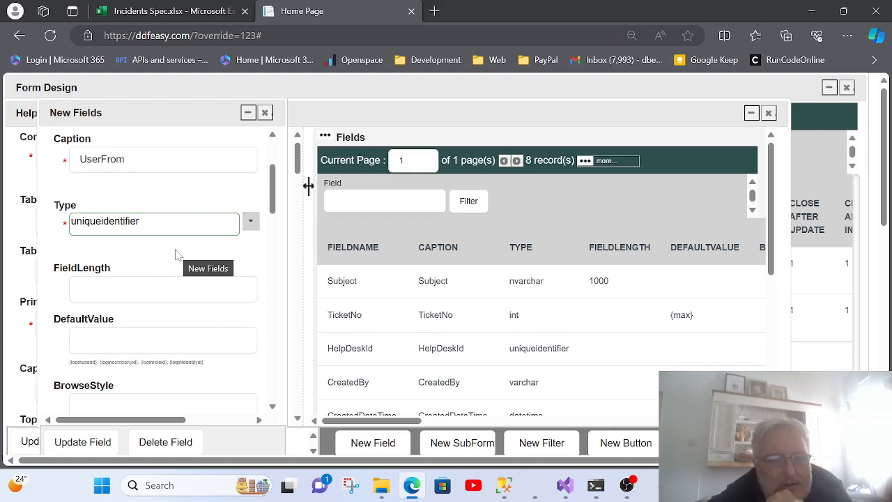
scroll(171, 252, down, 1)
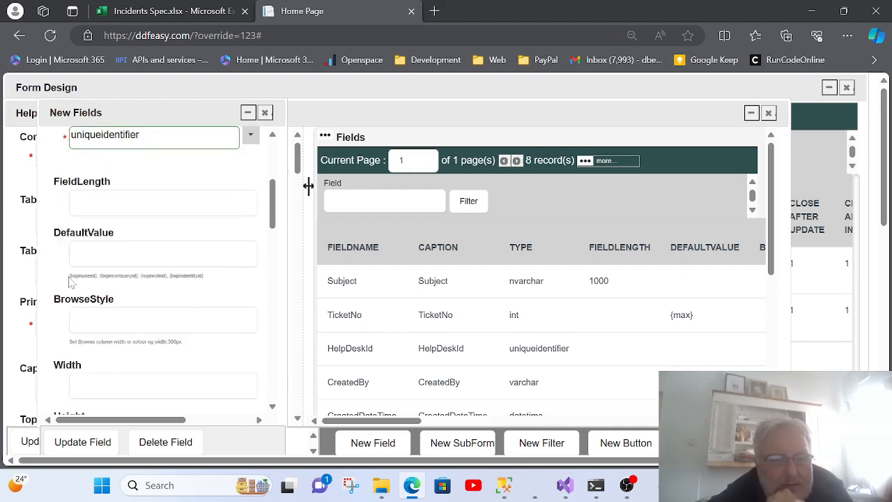
- Set the UserFrom field's default value to {loginuserid}, using the token name from the hint below the box
drag(69, 281, 230, 285)
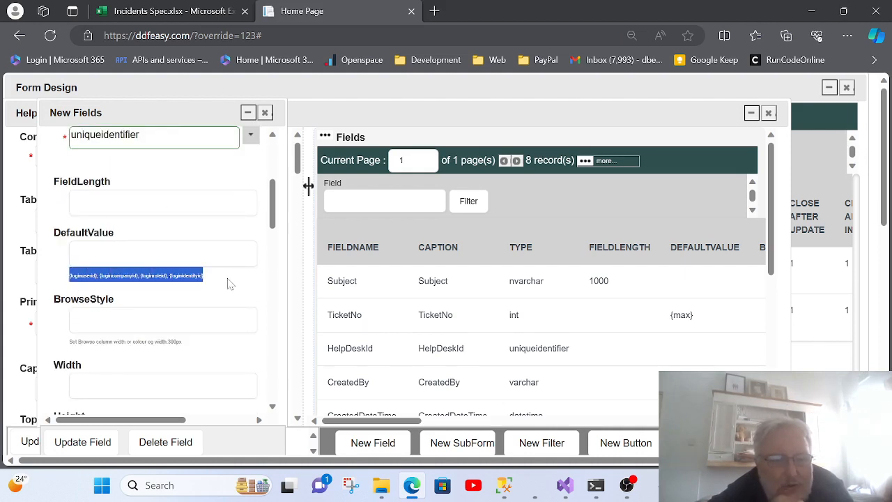
double_click(82, 276)
key(ctrl+c)
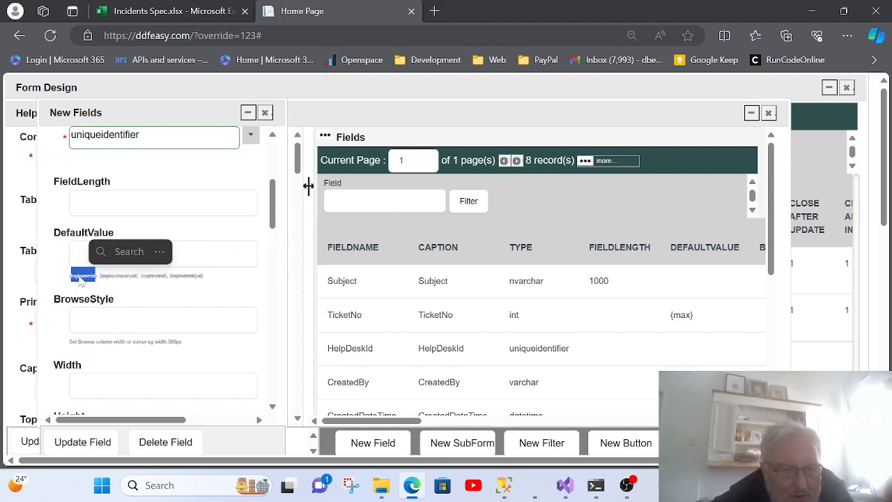
right_click(80, 276)
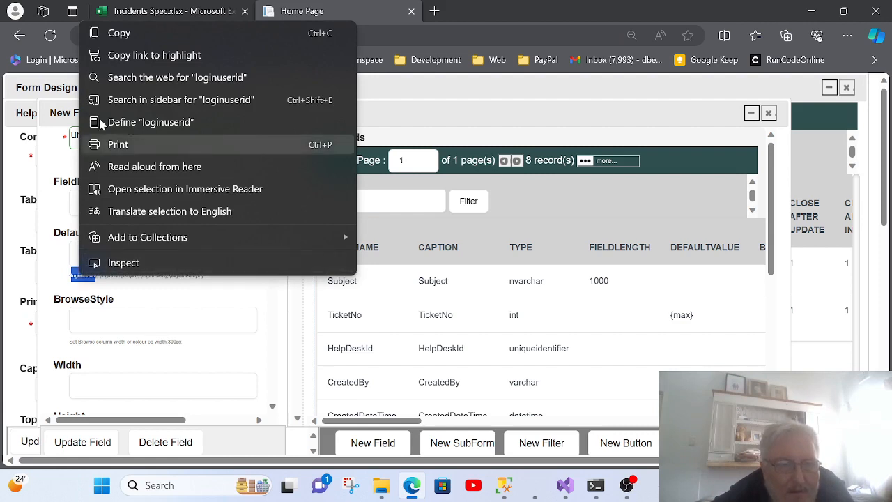
click(110, 33)
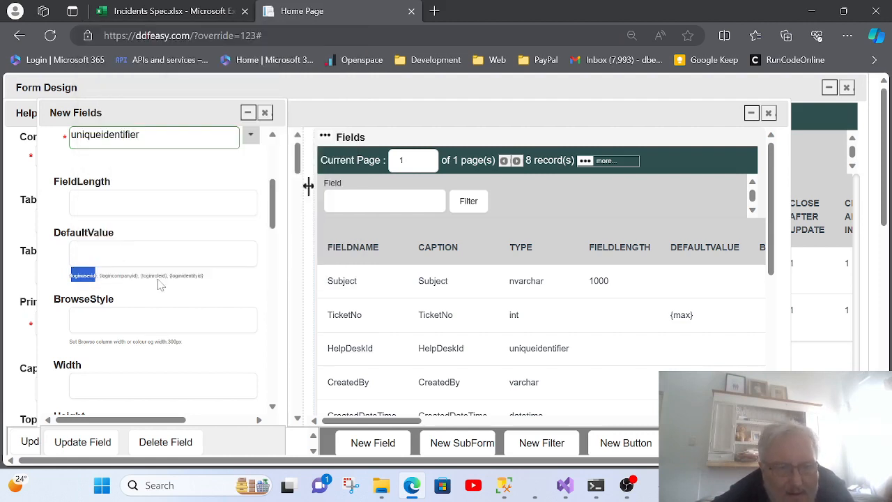
key(shift+Tab)
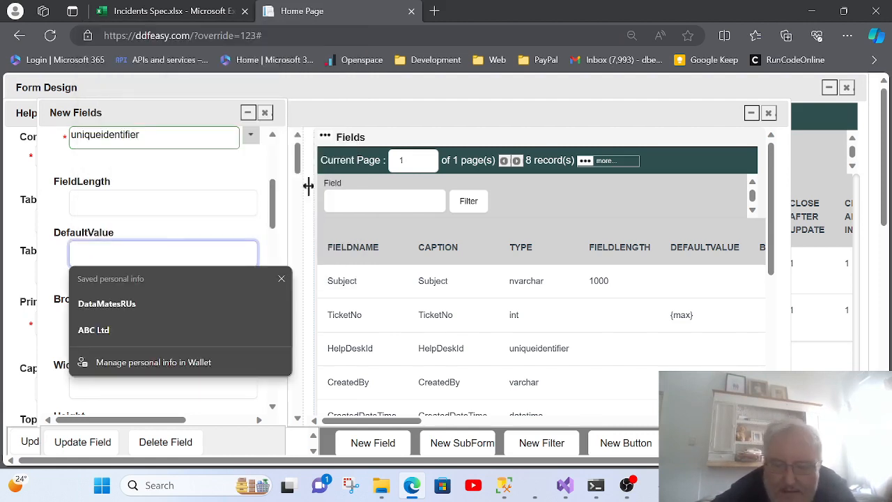
text({loginuserid)
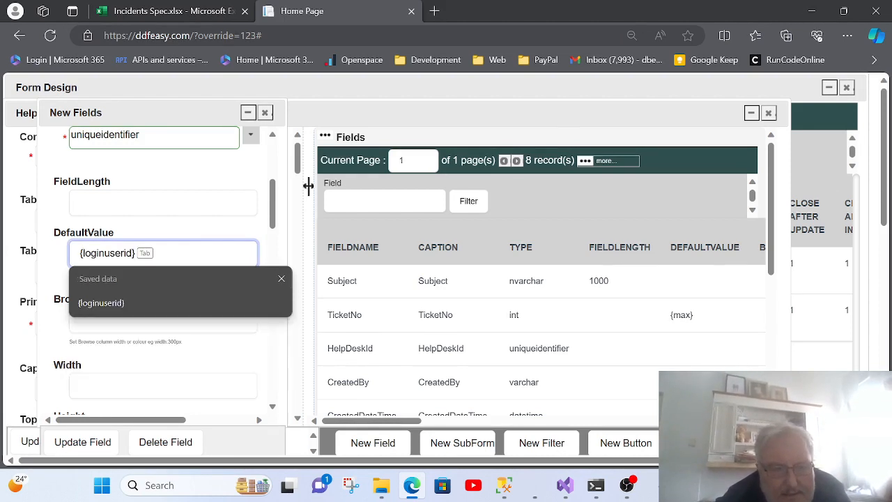
key(ctrl+v)
text(})
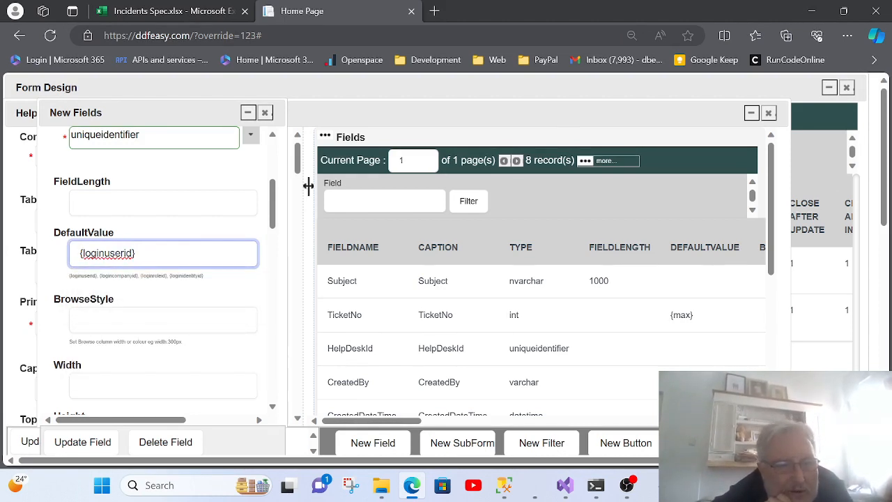
click(234, 287)
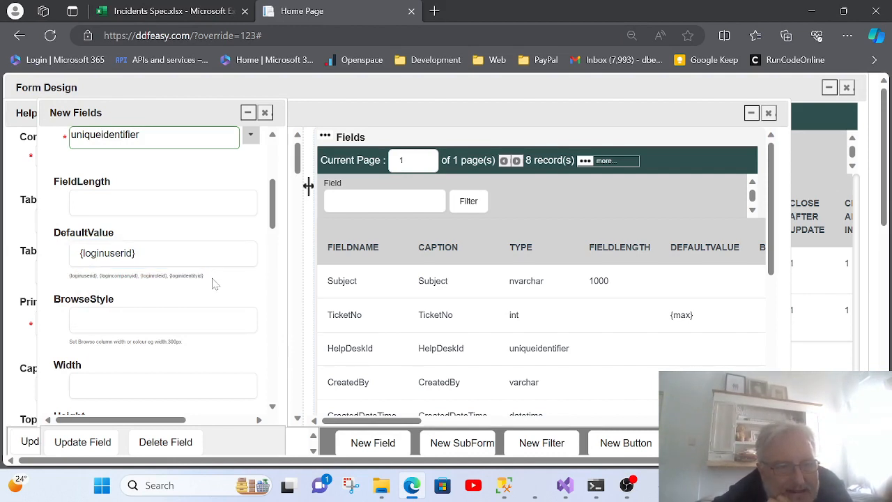
- Choose the UserFrom field's IsReadOnly setting and save the field
scroll(206, 294, down, 7)
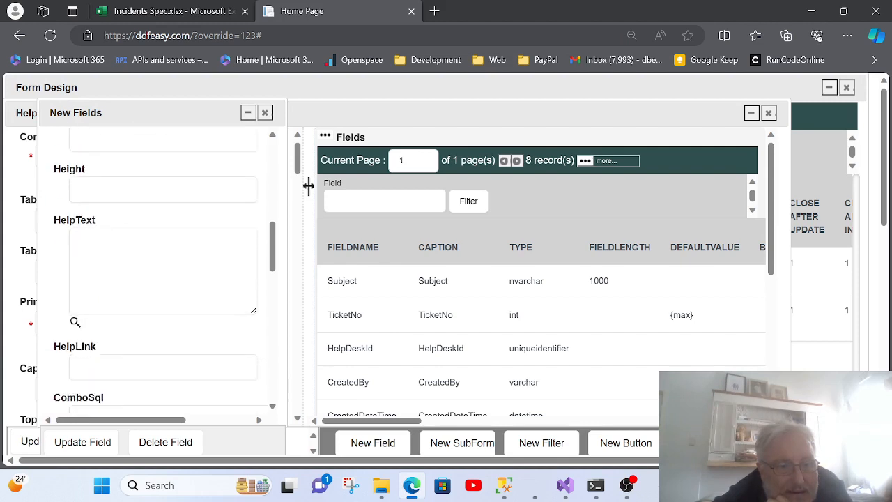
scroll(204, 285, down, 3)
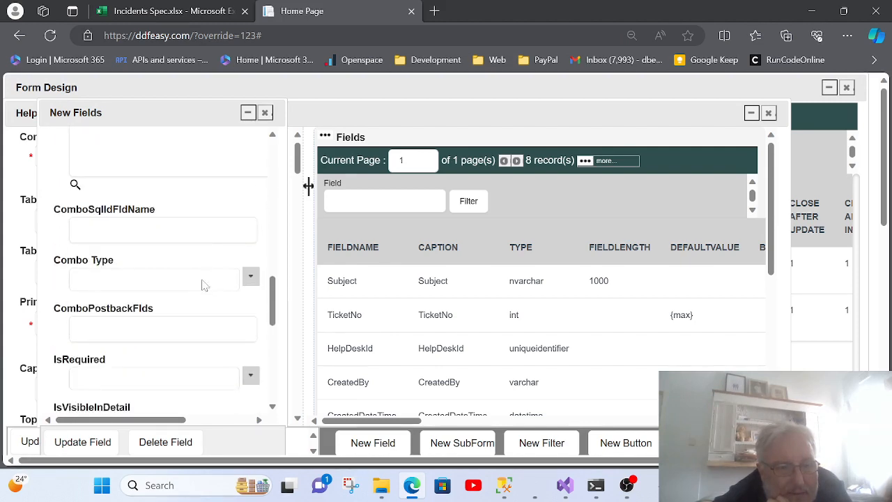
scroll(193, 285, down, 3)
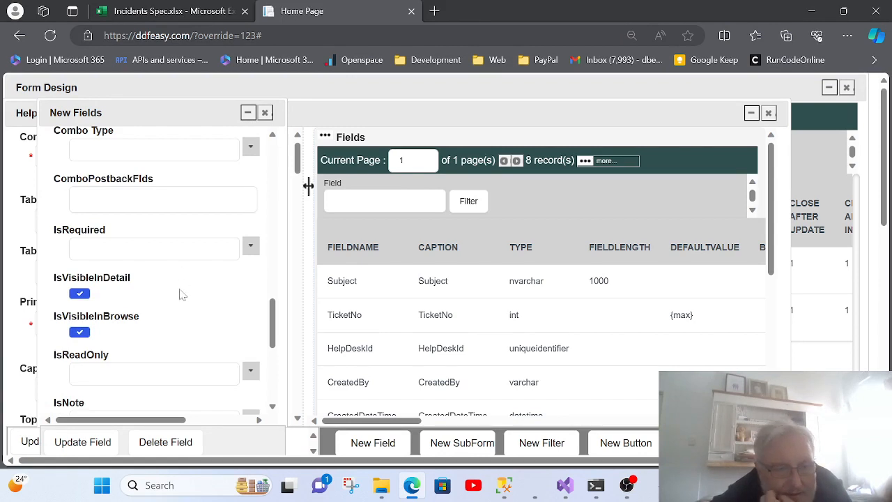
click(254, 372)
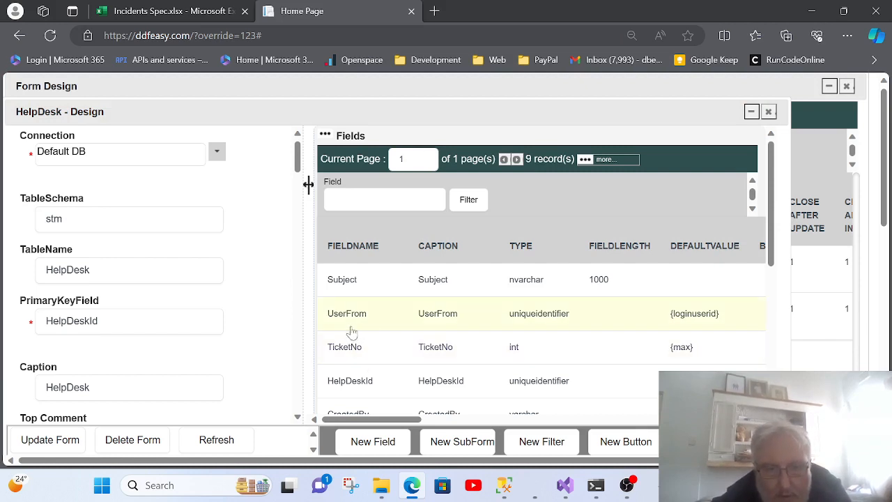
- Open the saved UserFrom field's details and start editing its ComboSql query
double_click(389, 317)
drag(140, 124, 135, 87)
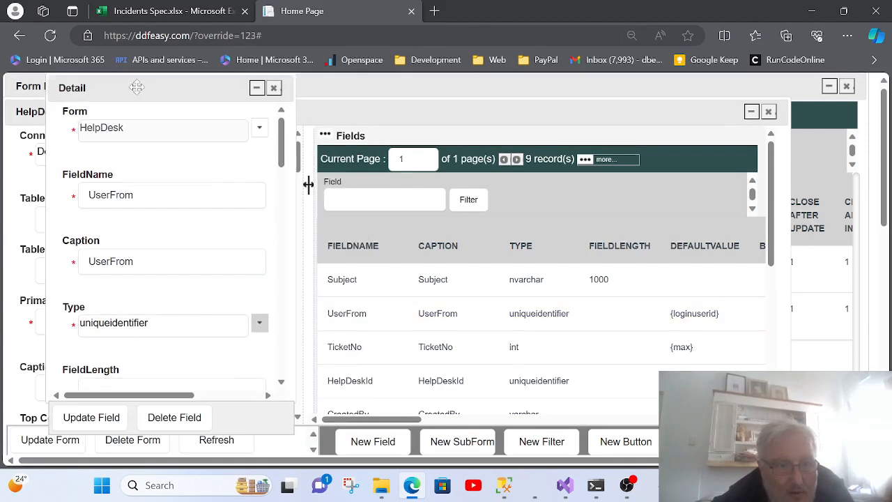
scroll(182, 240, down, 8)
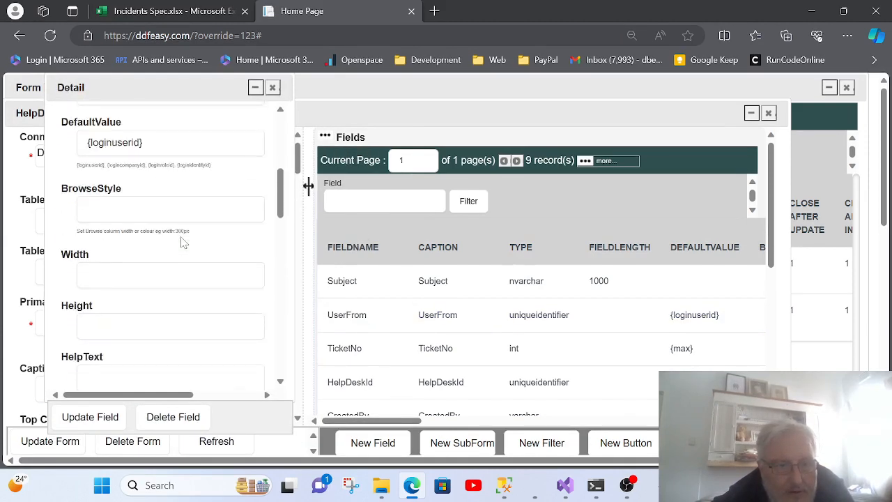
scroll(75, 200, down, 3)
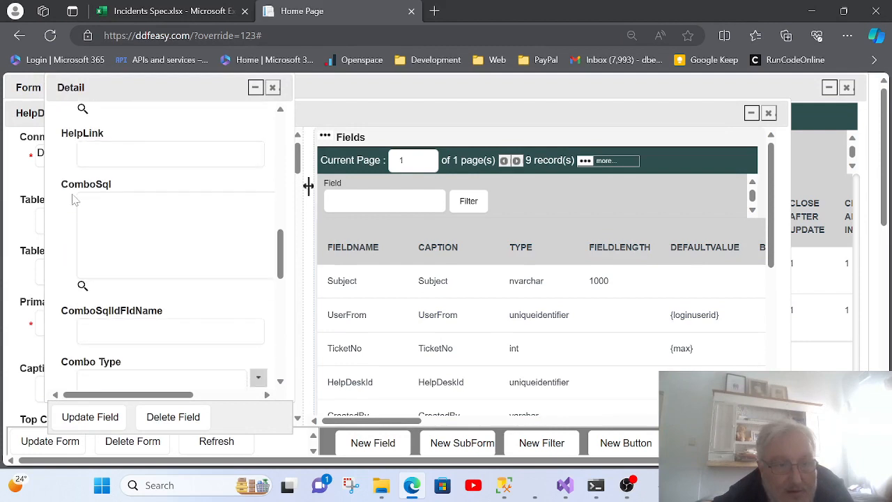
click(157, 207)
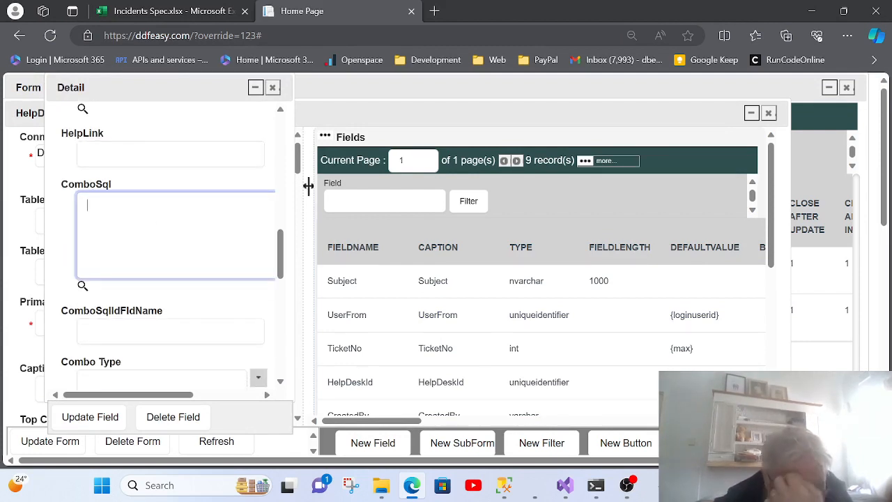
- Switch to SQL Server Management Studio, collapse the stm.HelpDeskGroup table and show the columns of stm.User
click(505, 485)
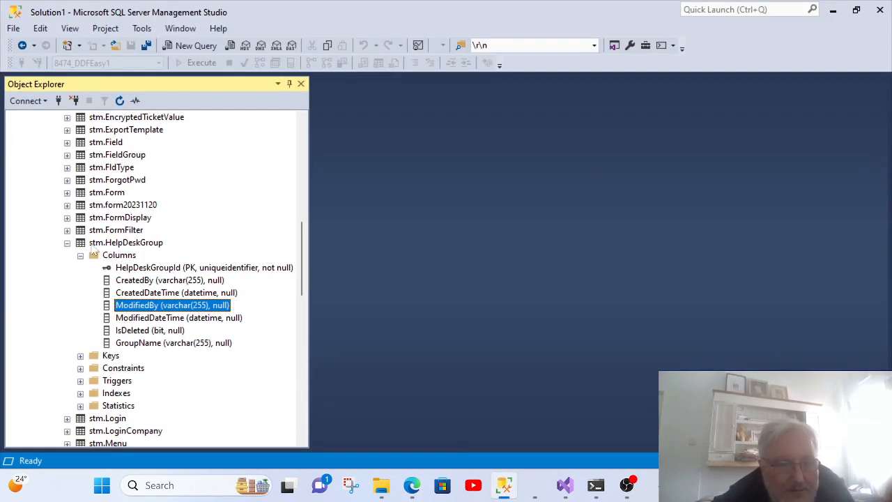
click(67, 243)
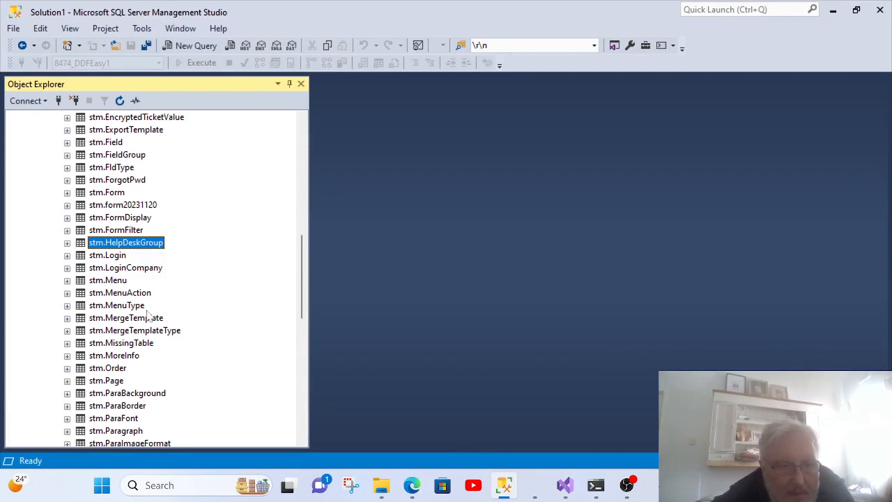
scroll(165, 286, down, 6)
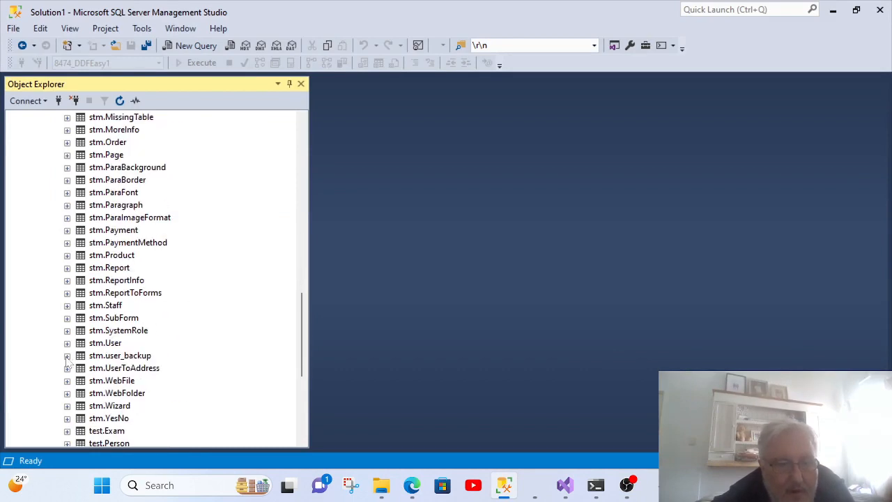
click(66, 343)
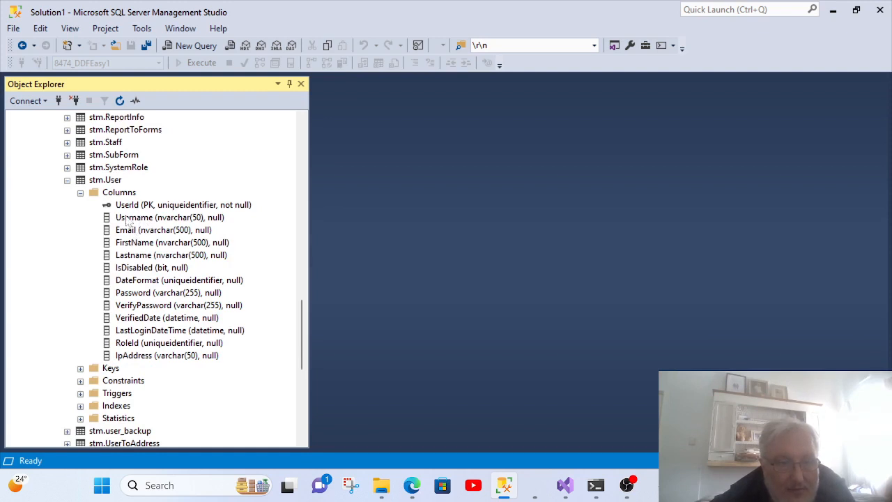
- Script the stm.User table as a SELECT statement in a new query editor window
click(108, 181)
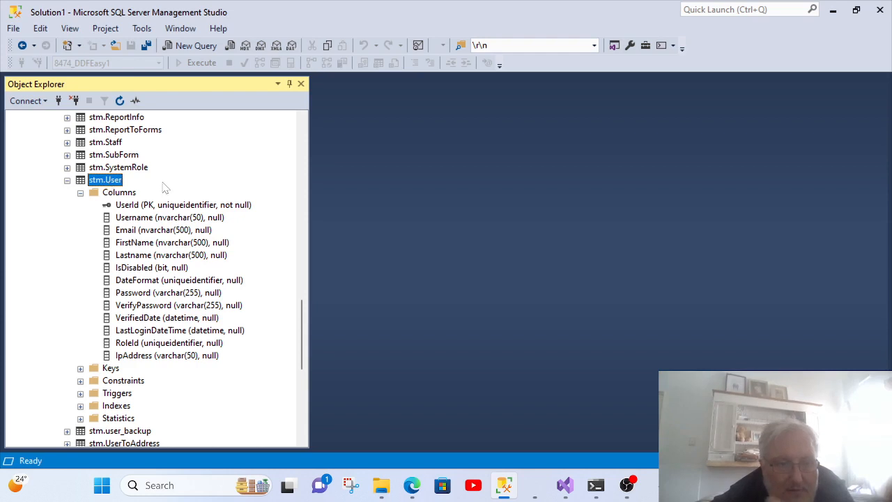
right_click(108, 182)
mouse_move(208, 231)
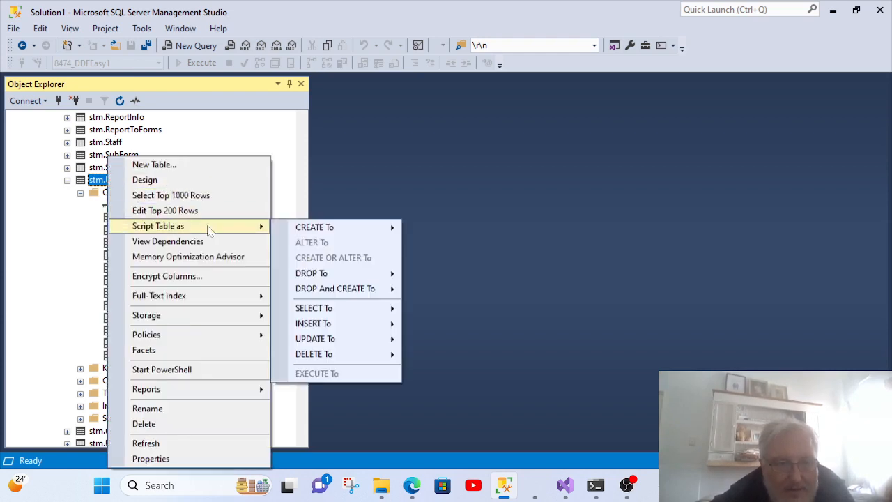
mouse_move(329, 315)
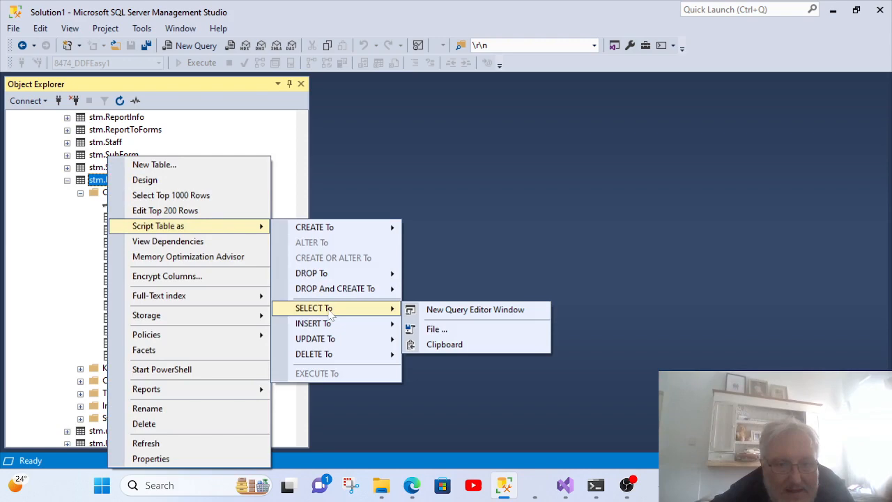
click(430, 311)
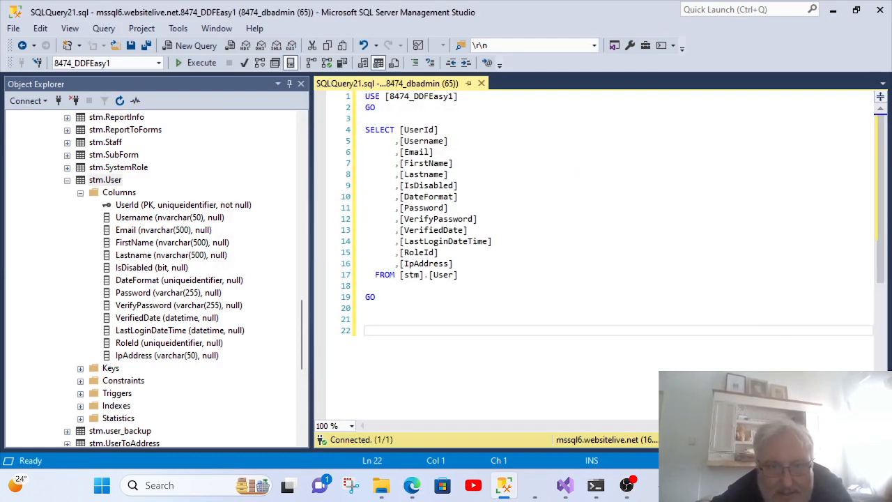
- Remove the Username and Email columns from the SELECT statement, along with the leftover blank line
drag(366, 141, 435, 152)
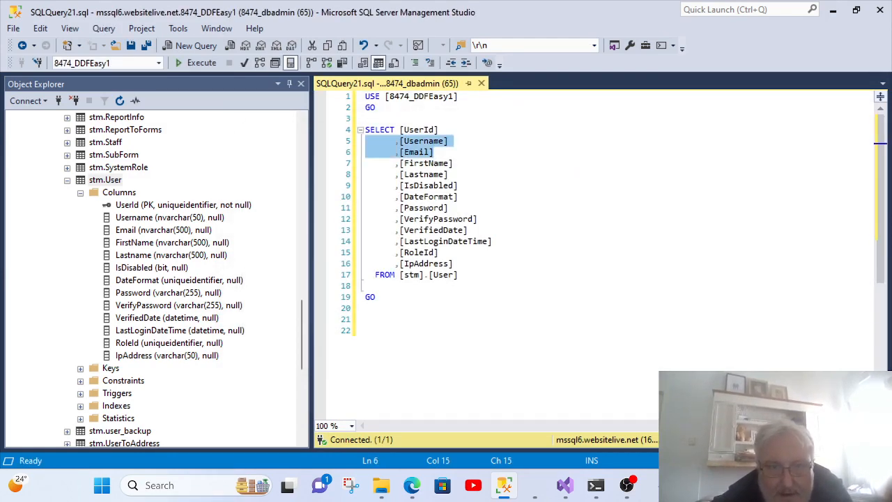
key(Delete)
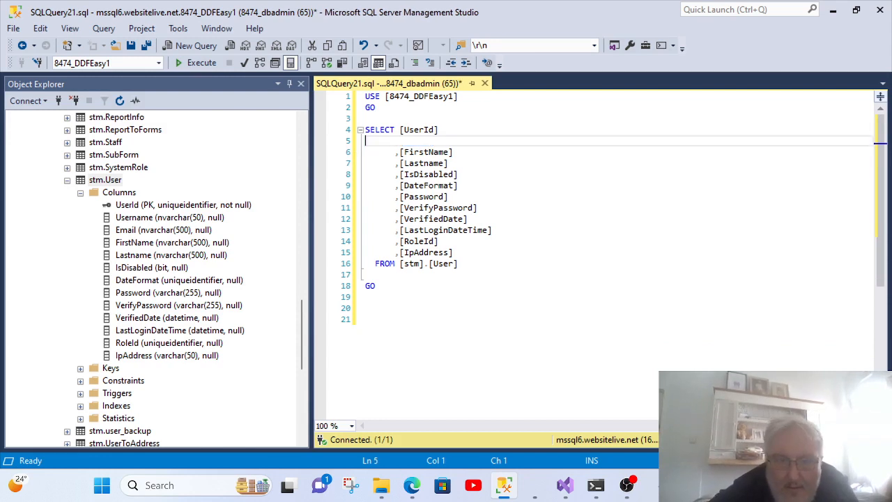
key(BackSpace)
- Delete the columns from IsDisabled through IpAddress, keeping only UserId, FirstName and Lastname in the SELECT statement
key(Down)
key(Down)
key(Down)
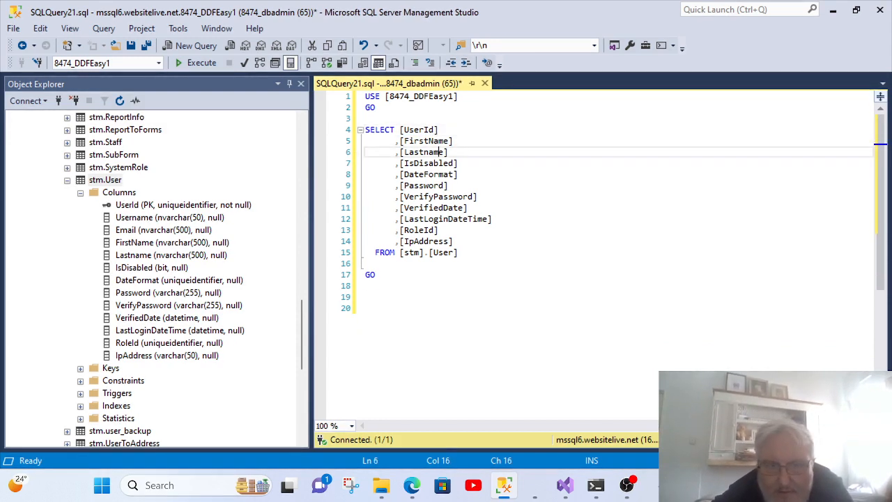
key(Home)
key(Home)
key(shift+Down)
key(shift+Down)
key(shift+Down)
key(shift+Down)
key(shift+Down)
key(shift+Down)
key(shift+Down)
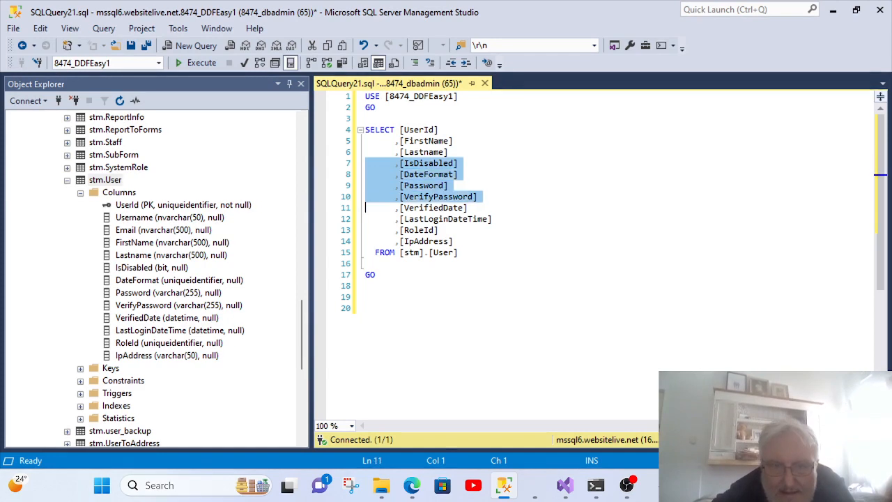
key(shift+Down)
key(Delete)
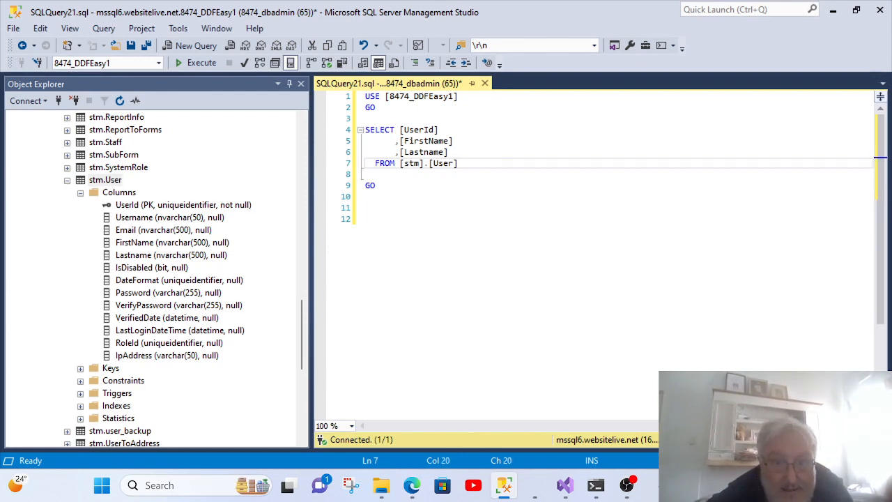
- Combine FirstName and Lastname into a single concatenated column using +, with the alias Description
key(Up)
key(Up)
text(+)
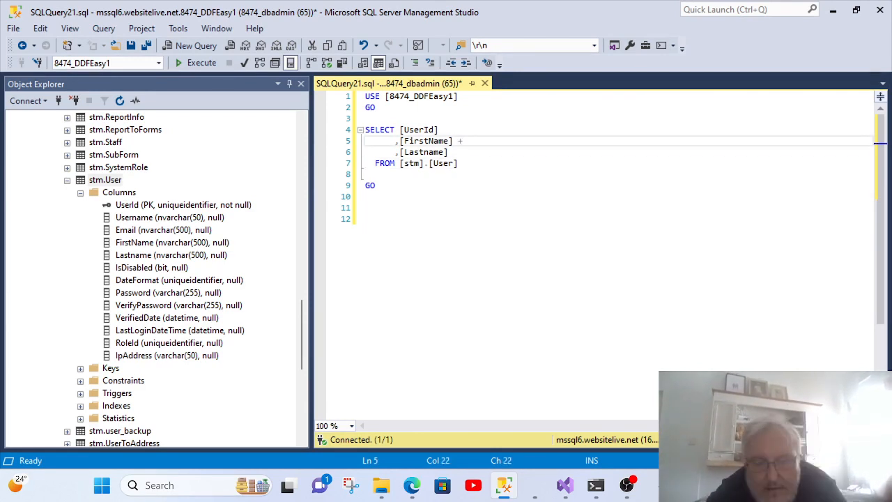
key(Down)
key(Left)
key(Home)
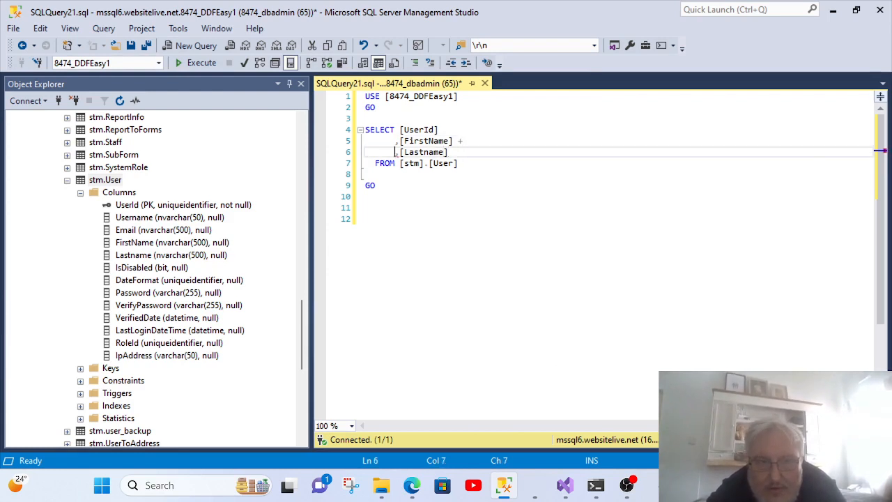
key(BackSpace)
key(BackSpace)
key(BackSpace)
key(BackSpace)
key(BackSpace)
key(BackSpace)
key(BackSpace)
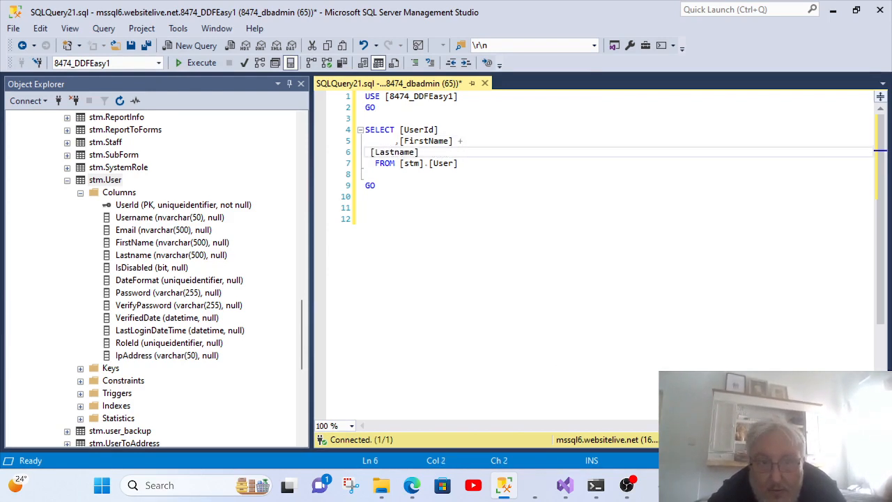
key(BackSpace)
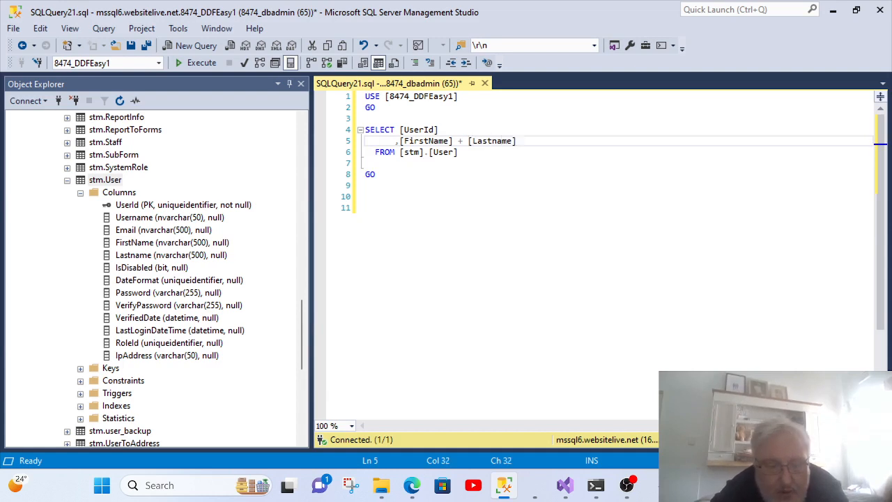
text(Desc)
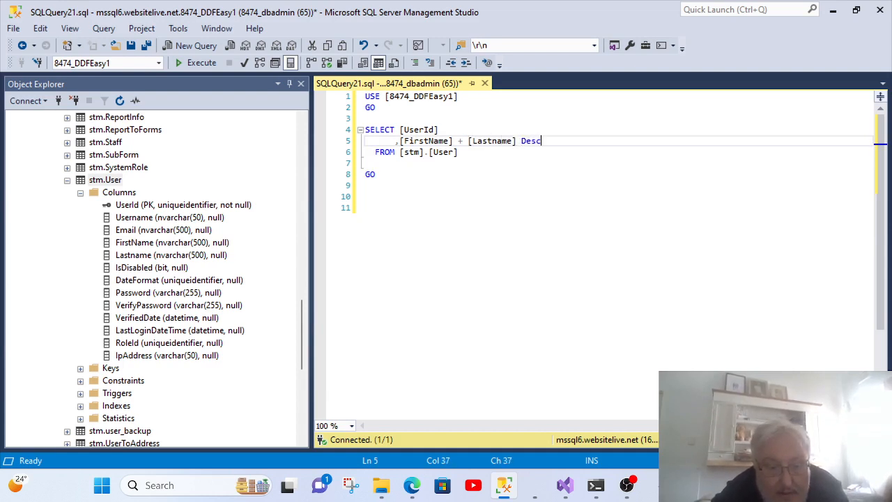
text(ription)
- Delete the USE and first GO lines above the SELECT statement, plus the closing GO and blank lines below it
key(ctrl+Home)
key(shift+Down)
key(shift+Down)
key(Delete)
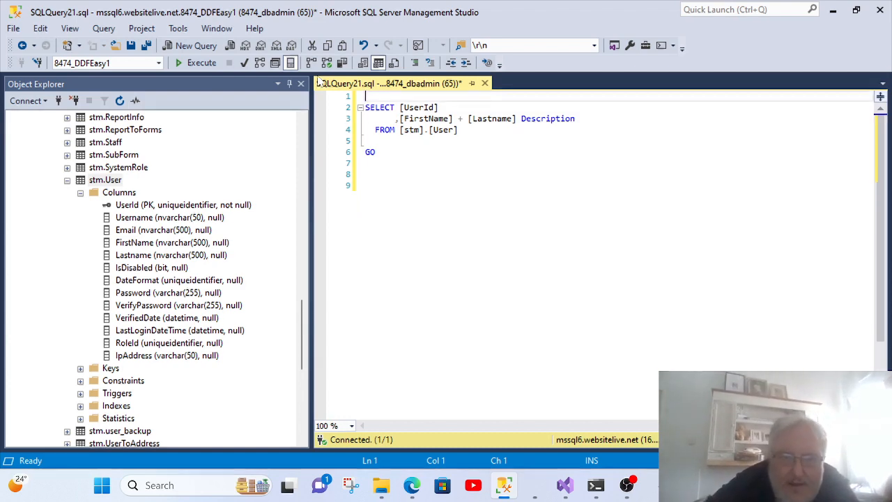
drag(366, 141, 366, 186)
key(Delete)
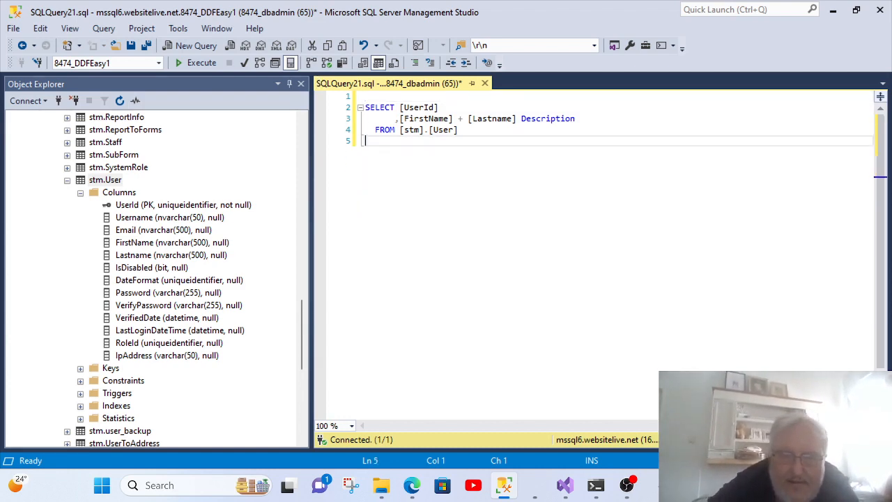
- Run the query on stm.User and check the UserId and Description columns in the results
click(200, 63)
click(399, 361)
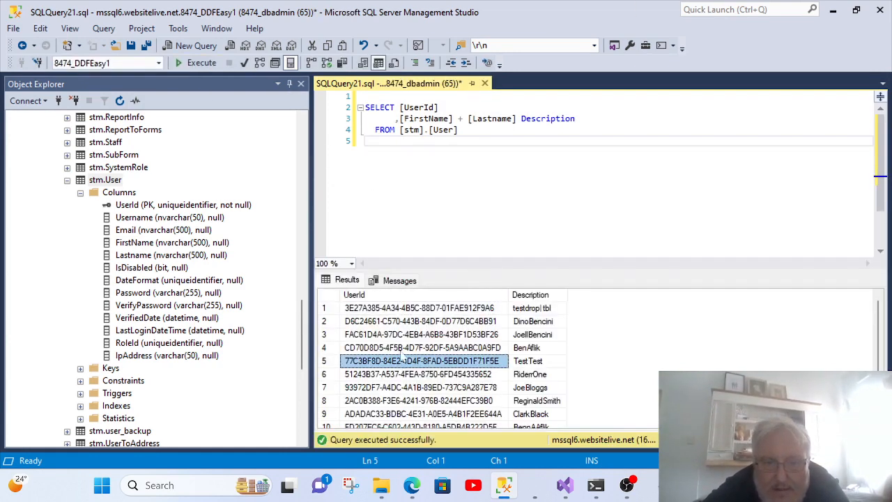
click(394, 324)
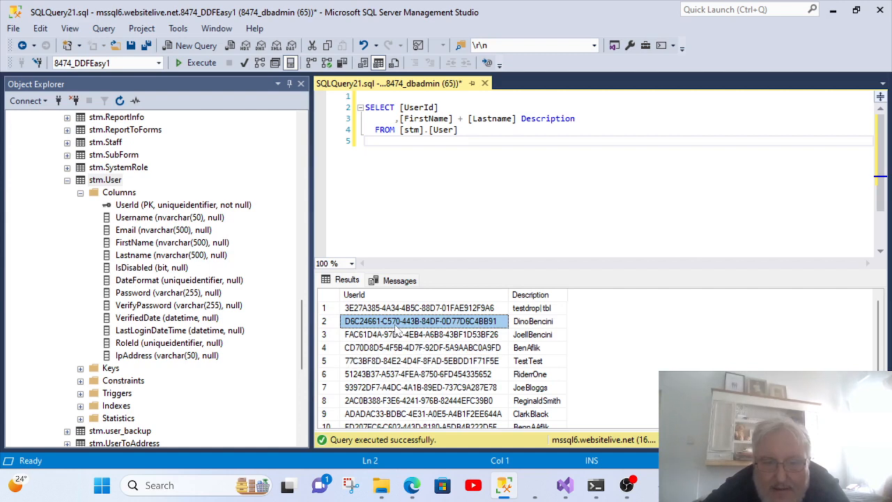
click(533, 324)
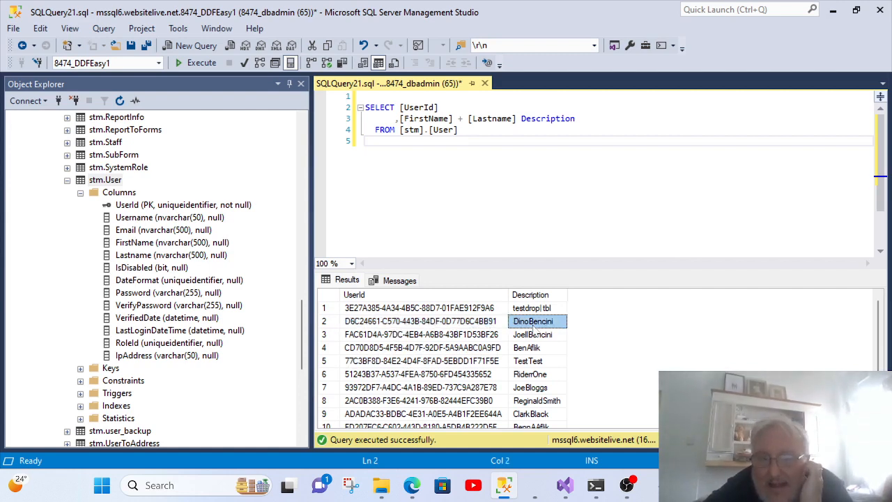
- Copy the SELECT statement, switch to Data Driven Forms in the browser and paste it into UserFrom's ComboSql
click(399, 119)
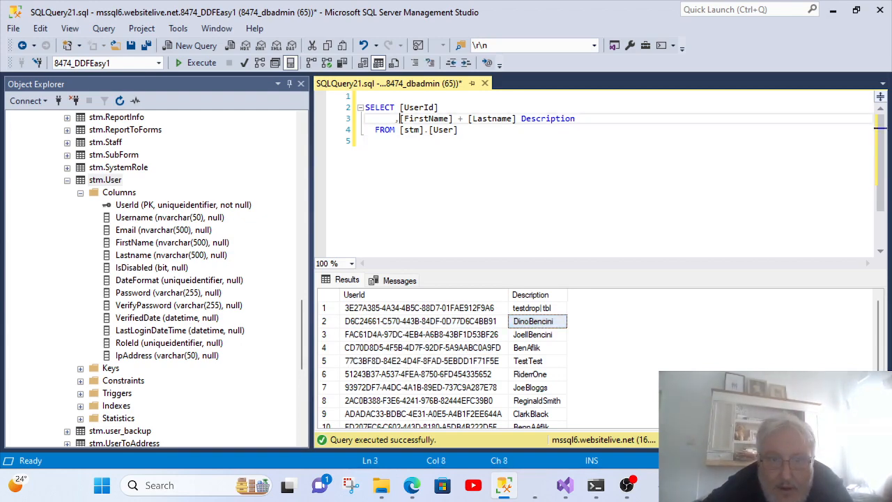
drag(462, 131, 332, 111)
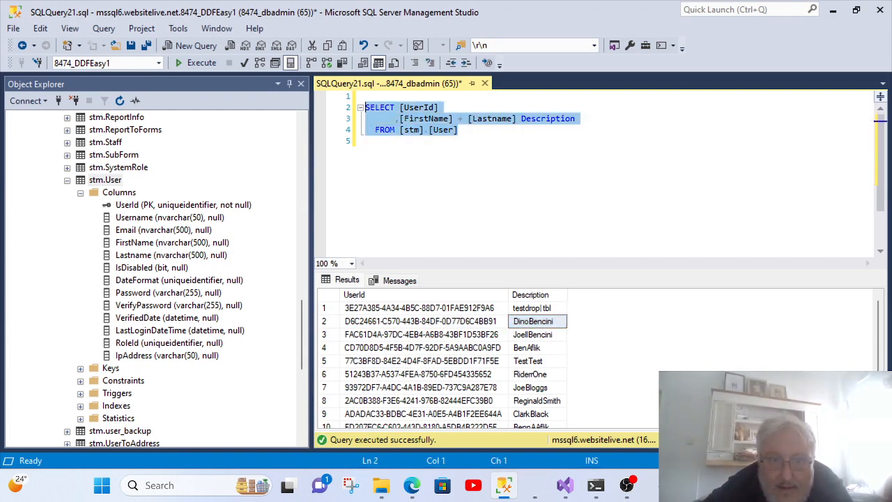
right_click(419, 114)
click(453, 142)
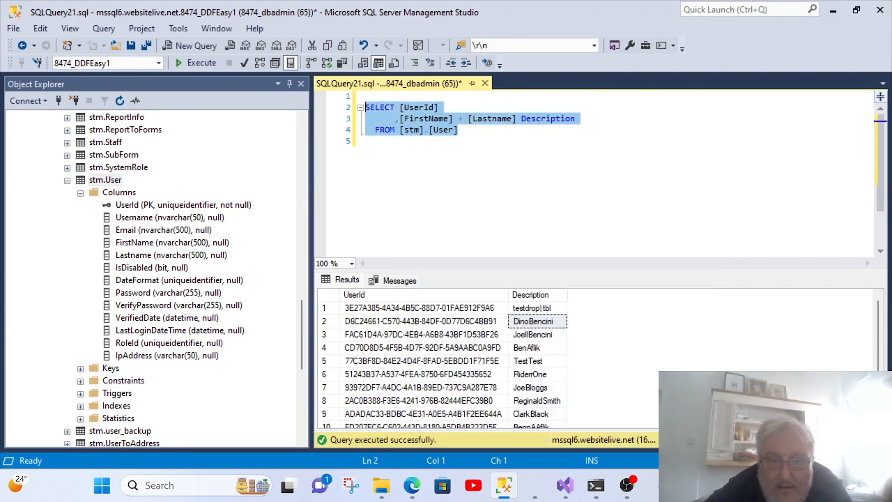
click(412, 486)
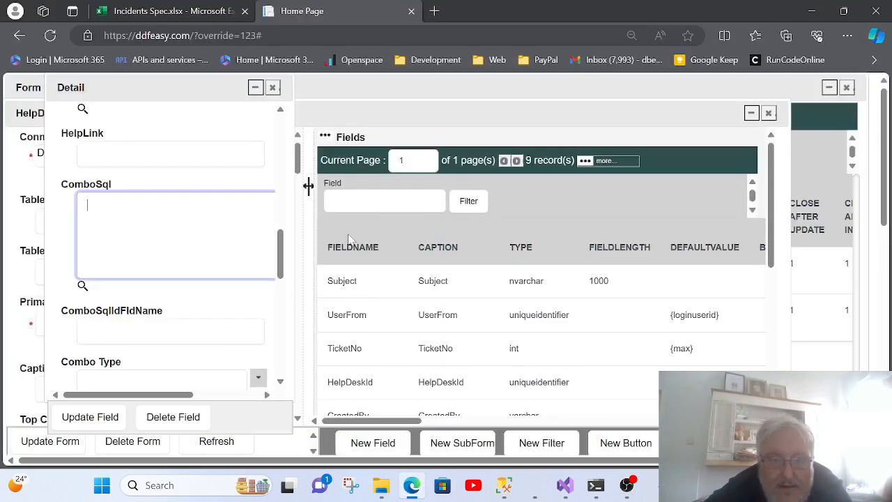
right_click(102, 208)
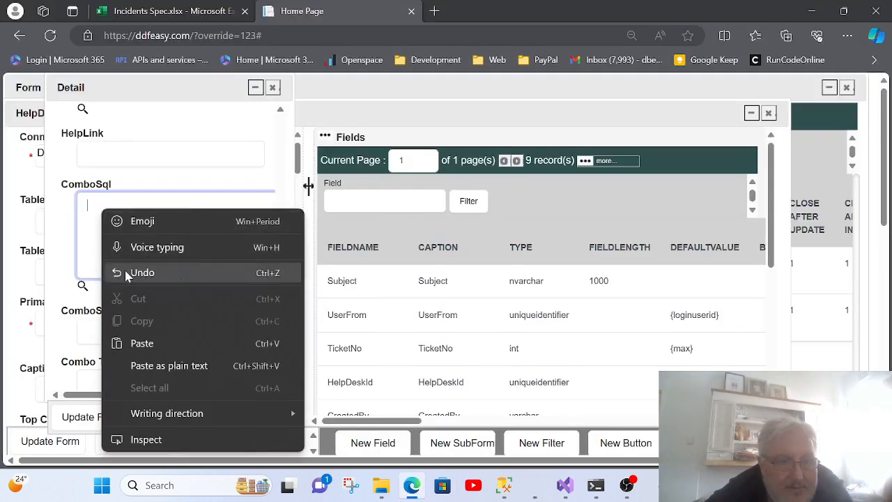
click(143, 343)
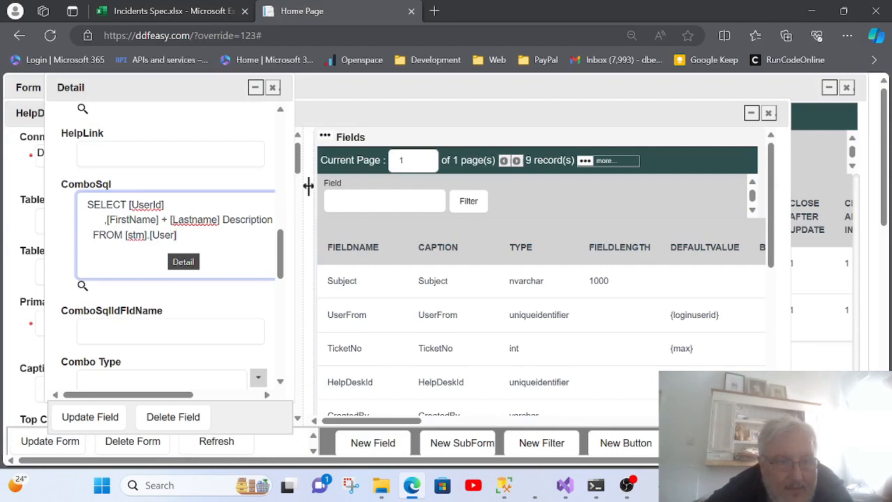
- Copy UserId from the combo query and paste it as the ComboSqlIdFldName value
drag(132, 205, 162, 205)
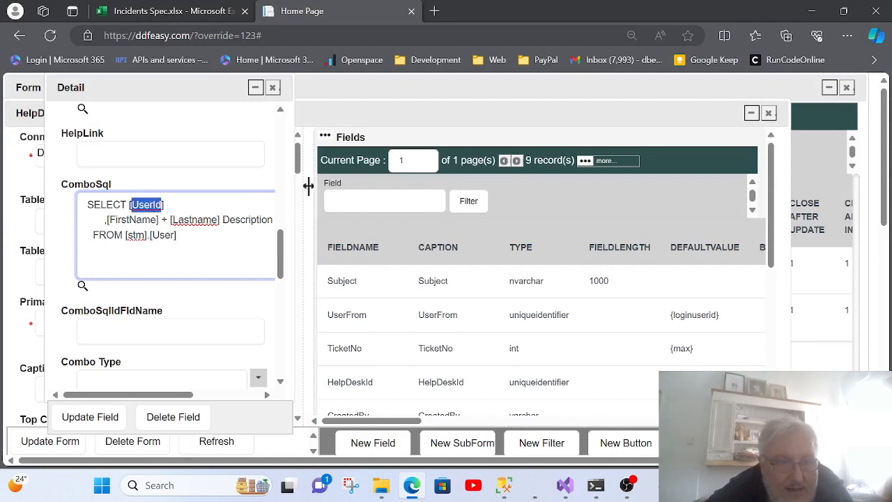
right_click(146, 204)
click(201, 358)
click(110, 331)
right_click(108, 332)
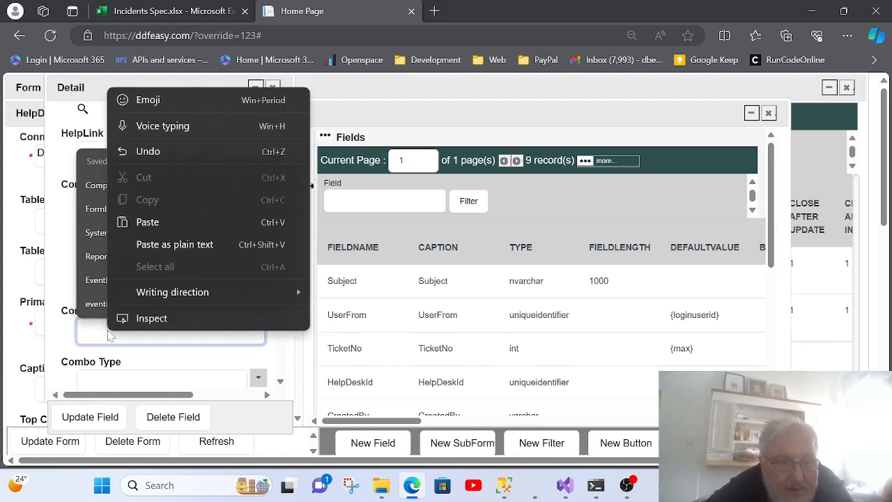
click(148, 222)
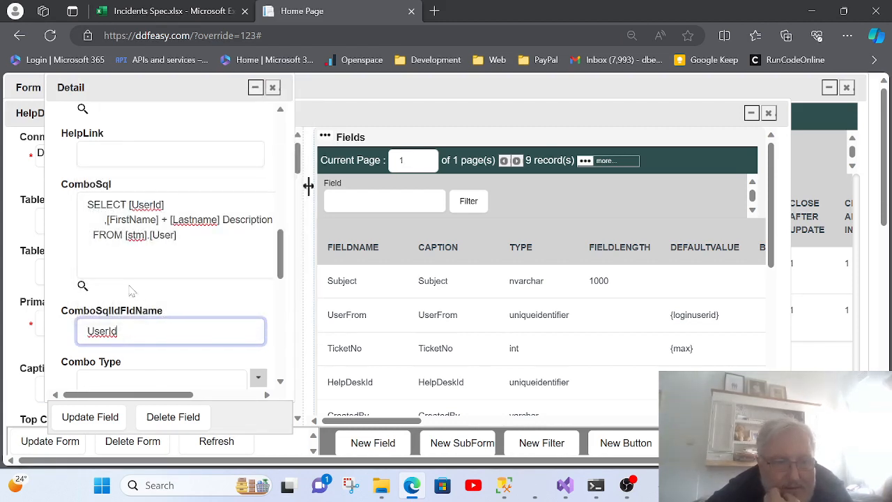
- Set the Combo Type of the UserFrom field to Grid Choice
click(144, 204)
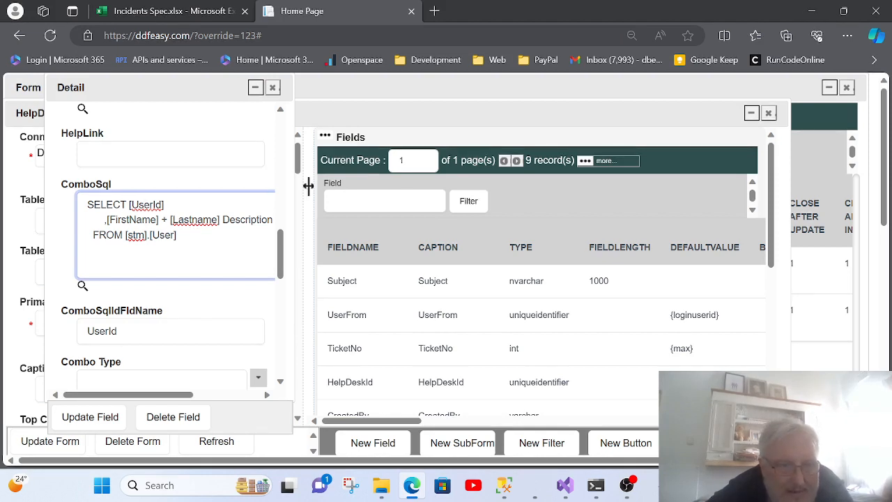
scroll(213, 285, down, 3)
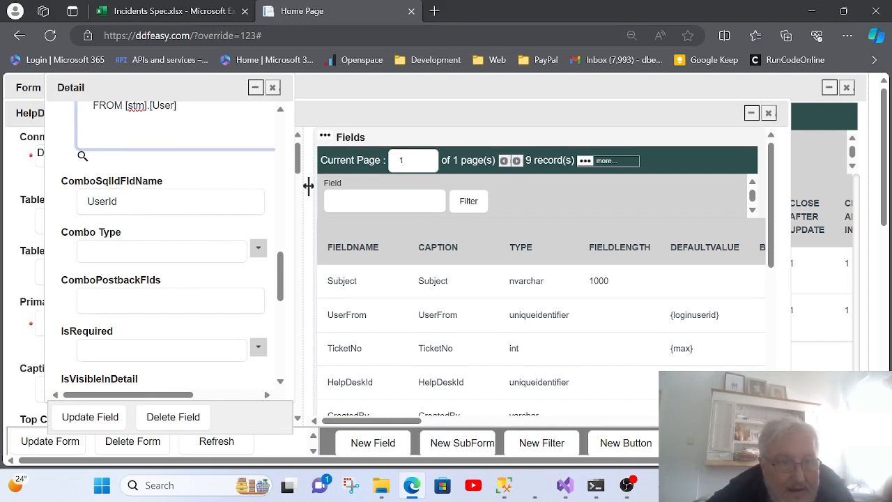
scroll(249, 235, up, 2)
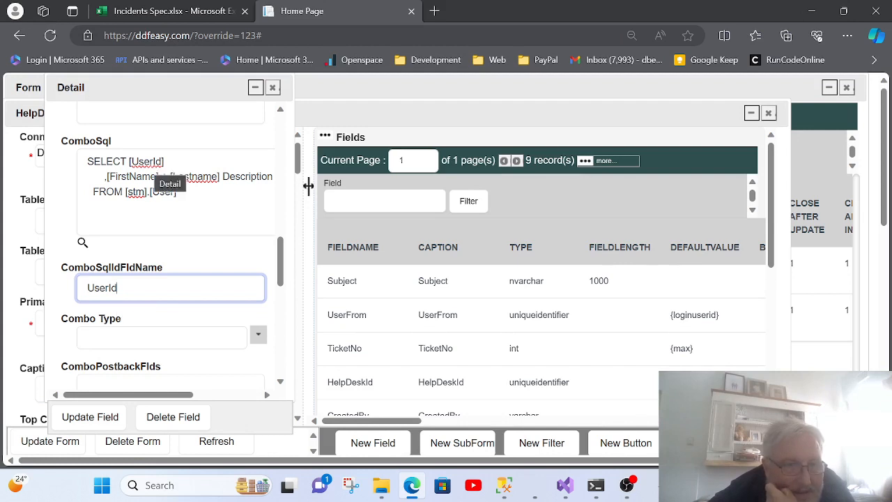
click(145, 161)
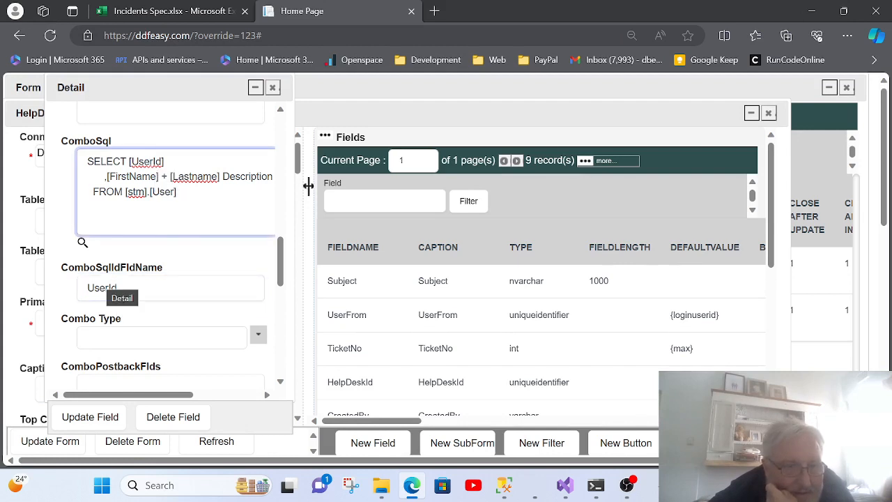
scroll(259, 207, down, 3)
click(258, 206)
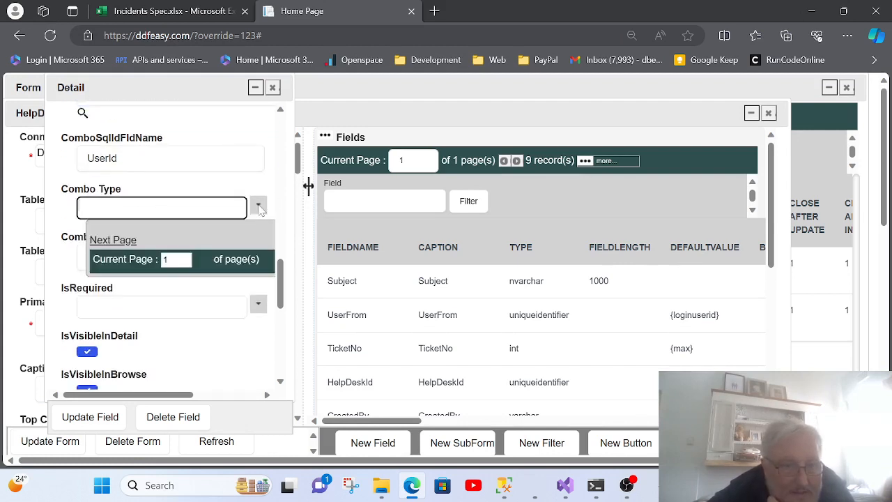
click(157, 286)
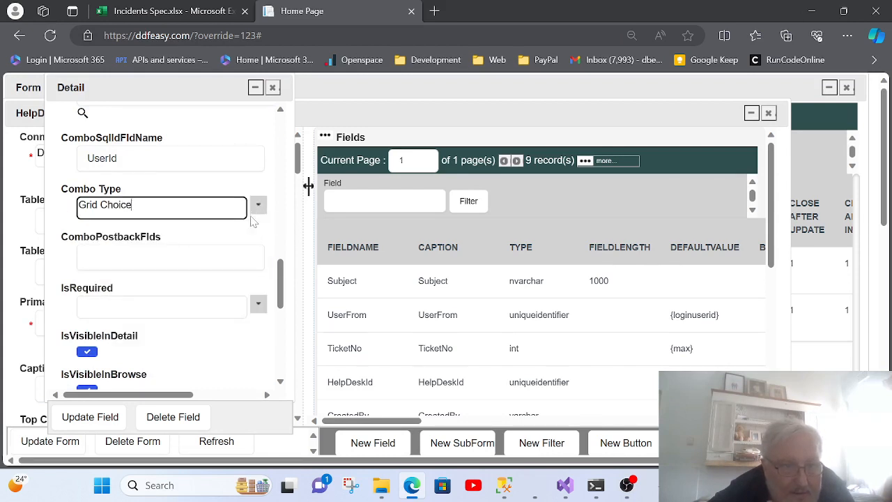
key(Tab)
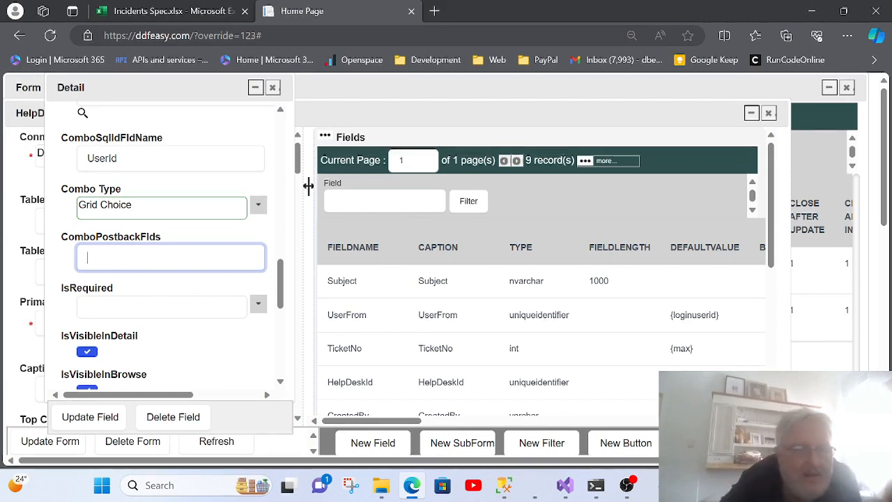
- Review the ComboSql query and its Description alias alongside the ID field name, Combo Type and ComboPostbackFlds settings
scroll(308, 186, up, 1)
click(175, 157)
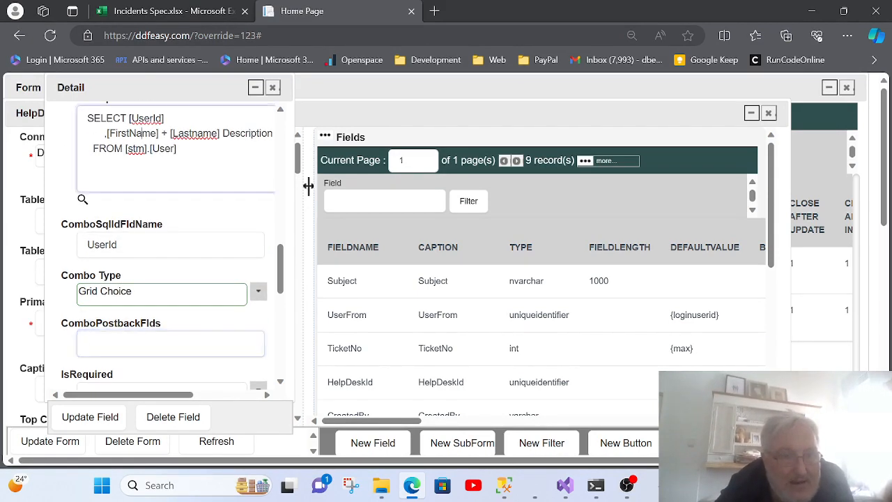
scroll(175, 157, up, 1)
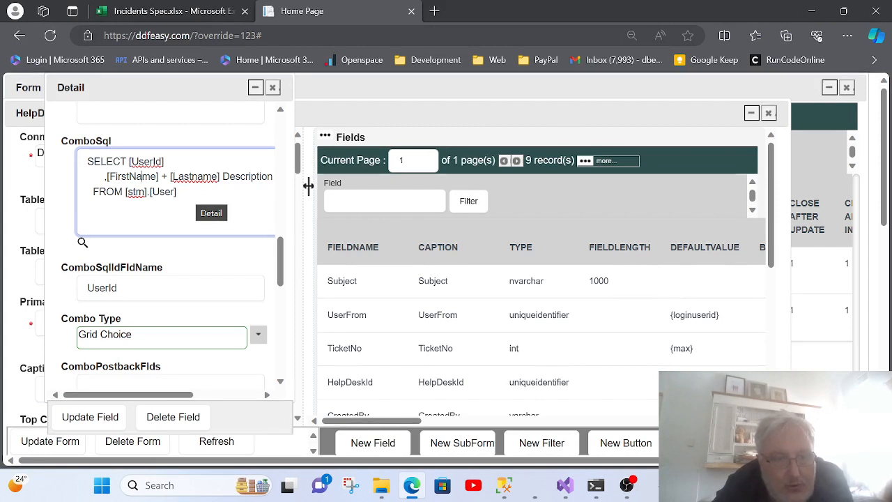
key(ctrl+a)
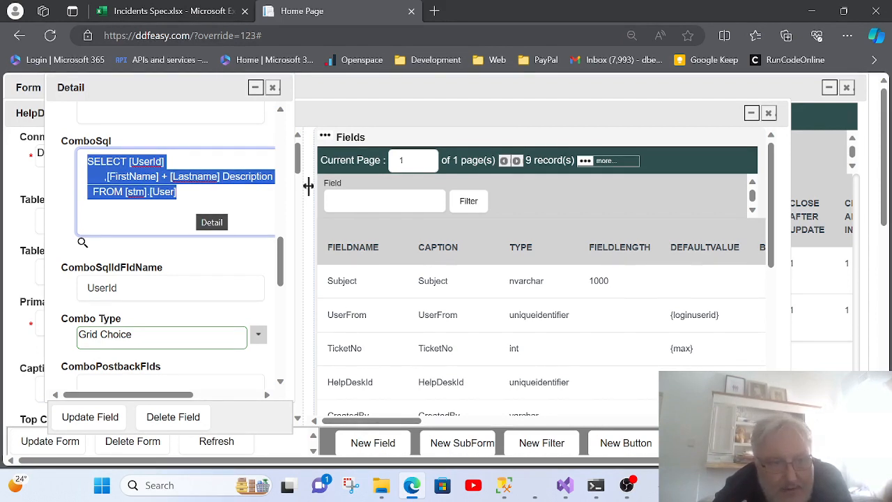
scroll(199, 209, down, 1)
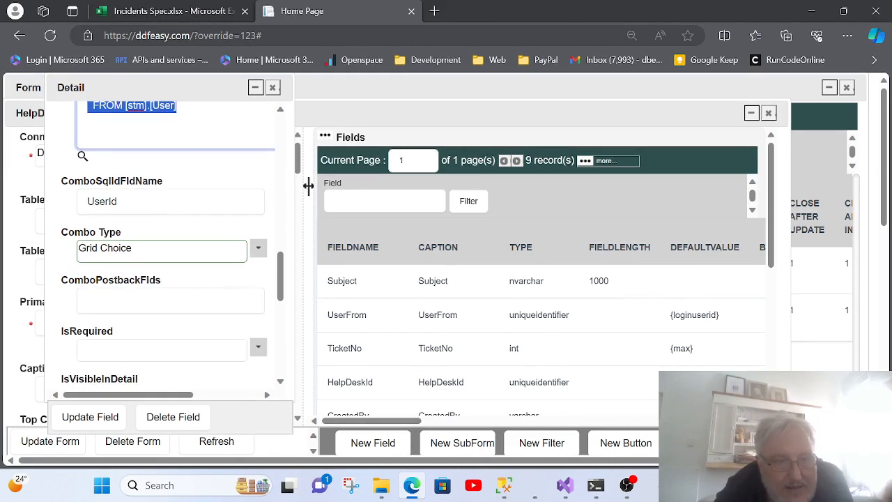
click(190, 301)
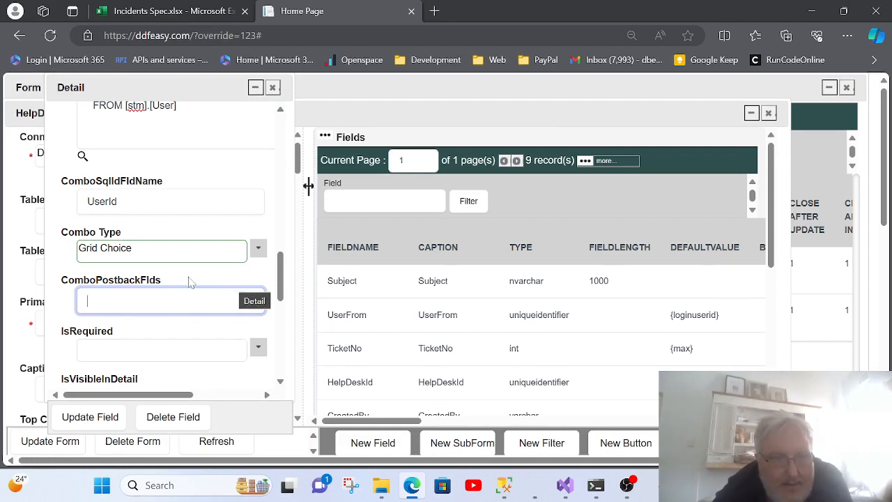
scroll(191, 283, down, 1)
scroll(183, 274, up, 3)
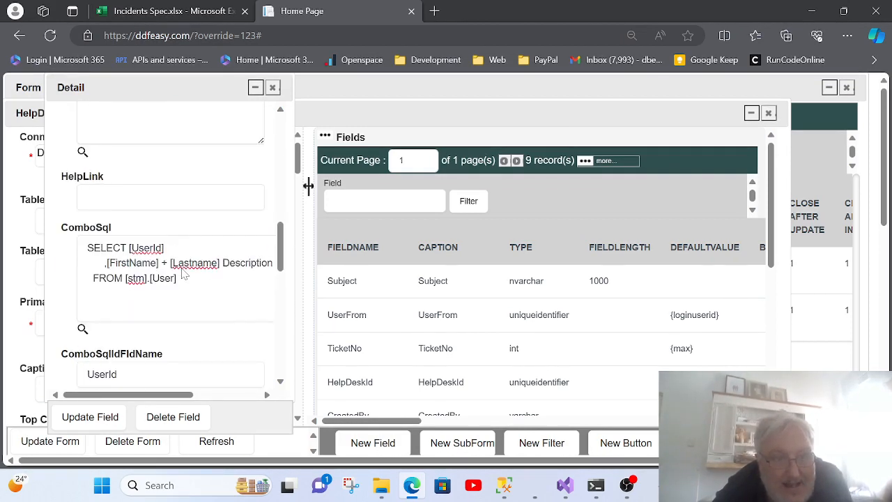
scroll(183, 274, down, 2)
scroll(182, 274, up, 2)
scroll(183, 293, down, 1)
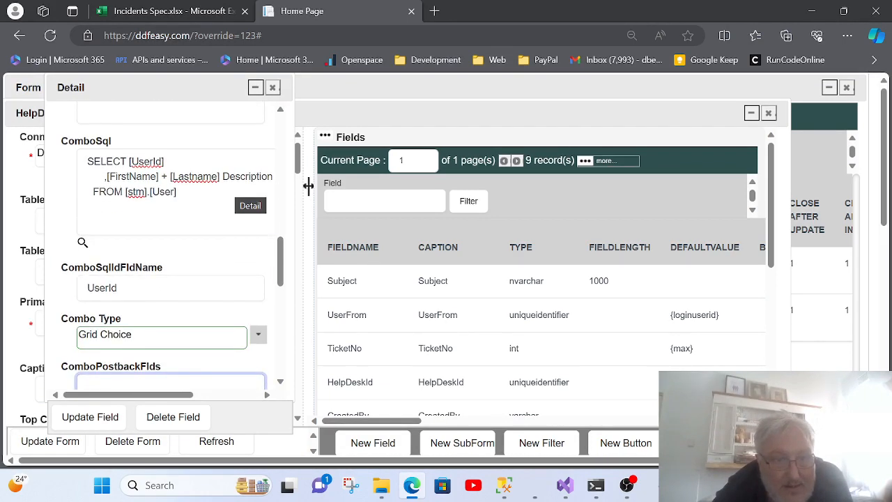
click(242, 176)
double_click(243, 176)
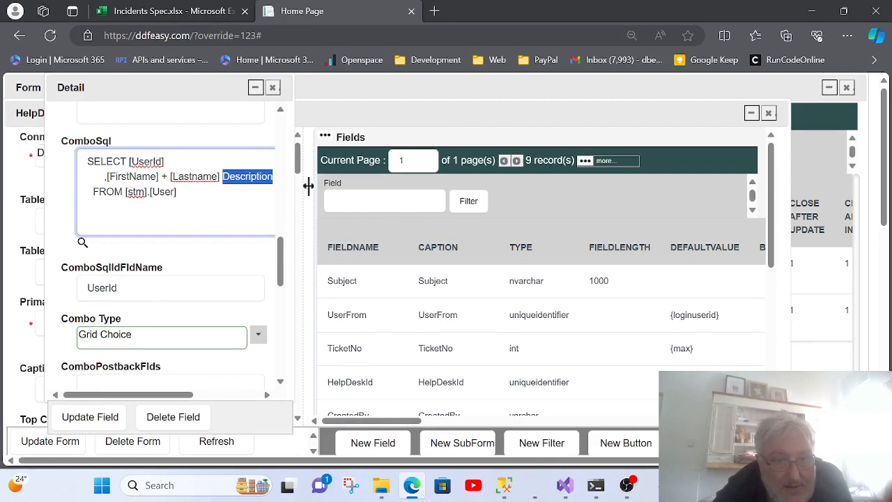
click(242, 176)
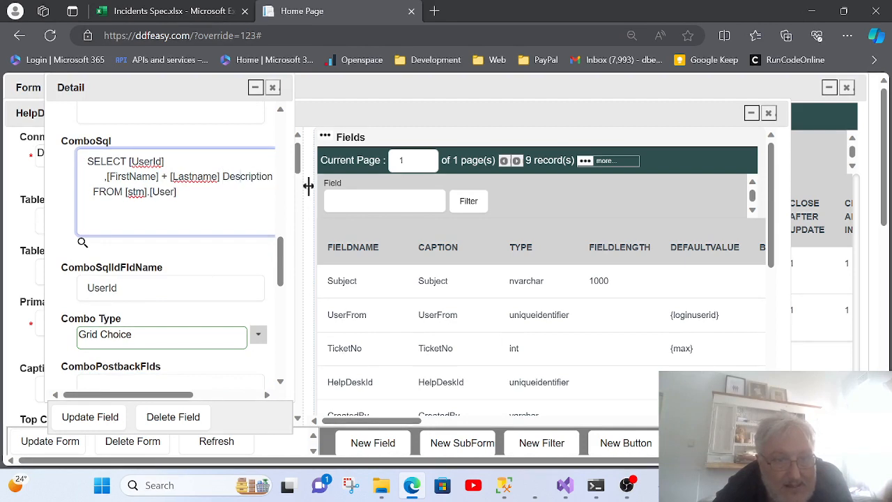
- Add a space literal ' ' between [FirstName] and [Lastname] in UserFrom's ComboSql description and save the field
drag(107, 176, 218, 176)
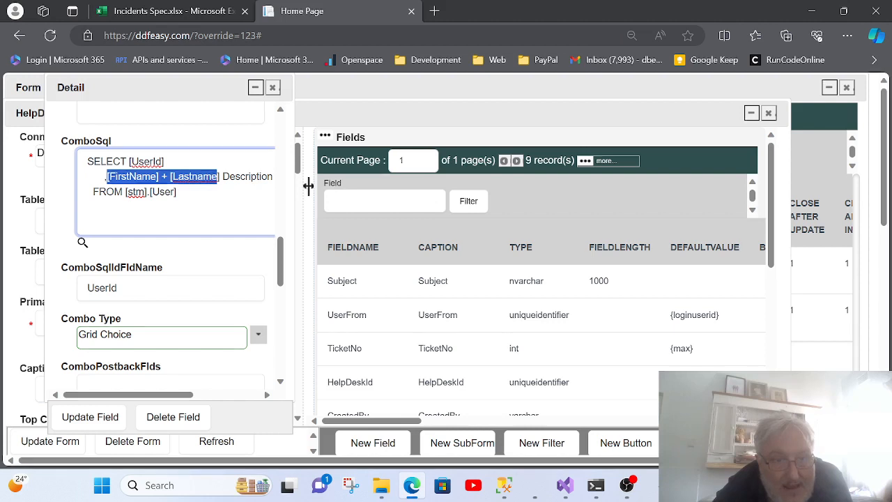
click(217, 176)
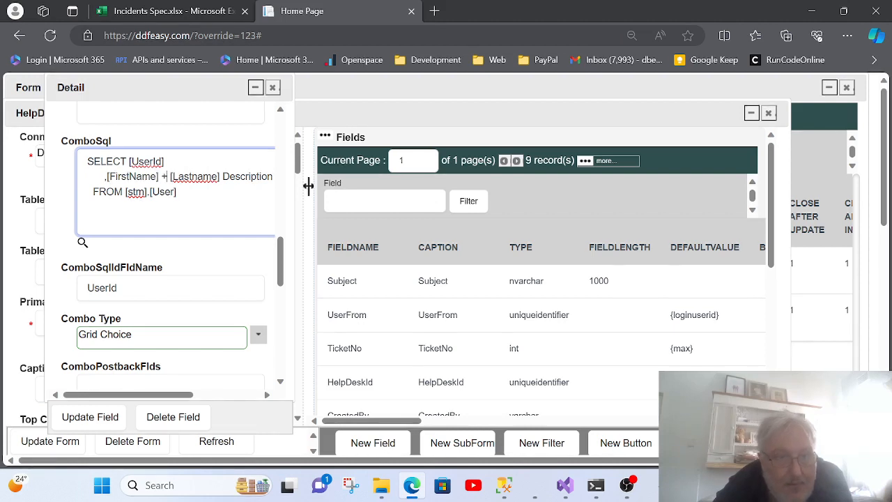
text(')
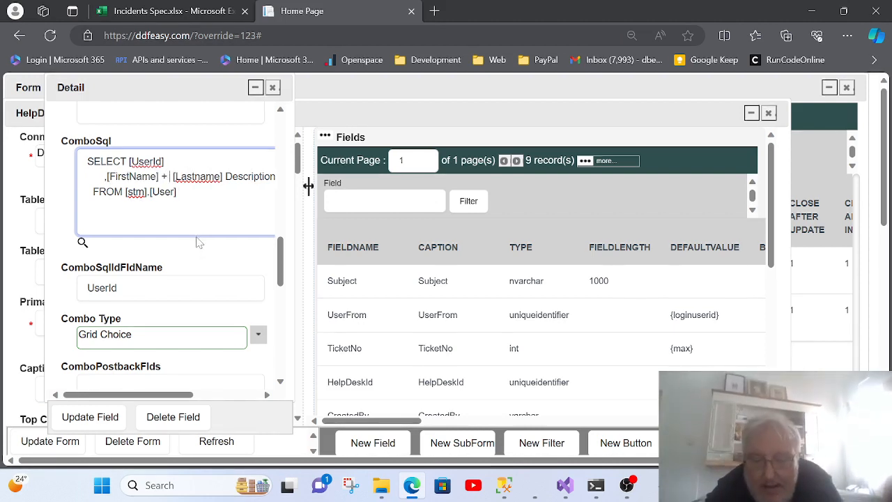
text( ' +)
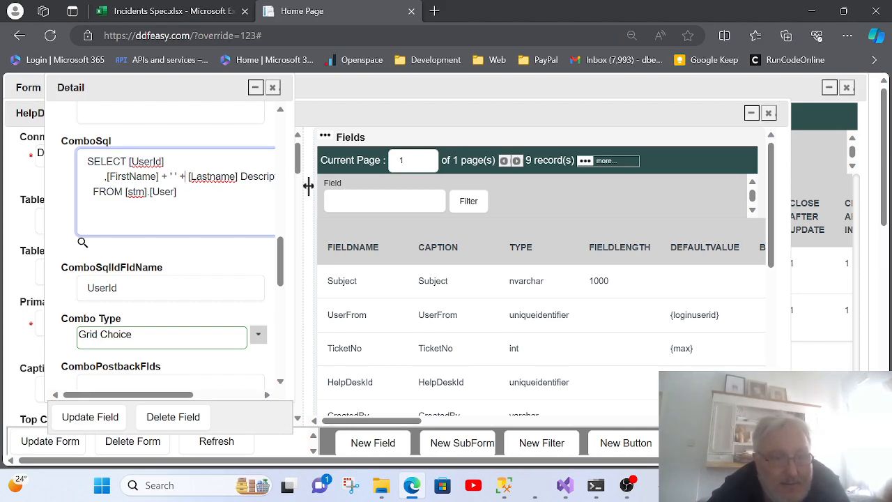
scroll(173, 184, down, 5)
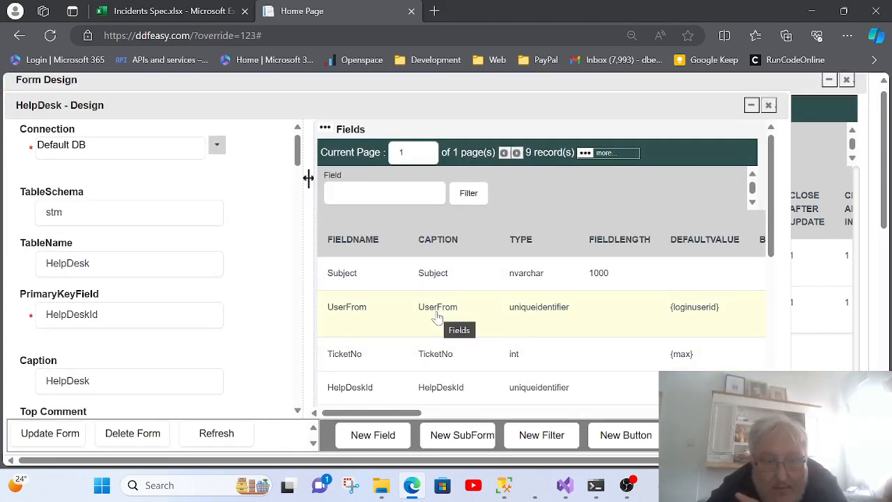
- Reopen the UserFrom field's details and go through its settings from the default value downwards
double_click(405, 315)
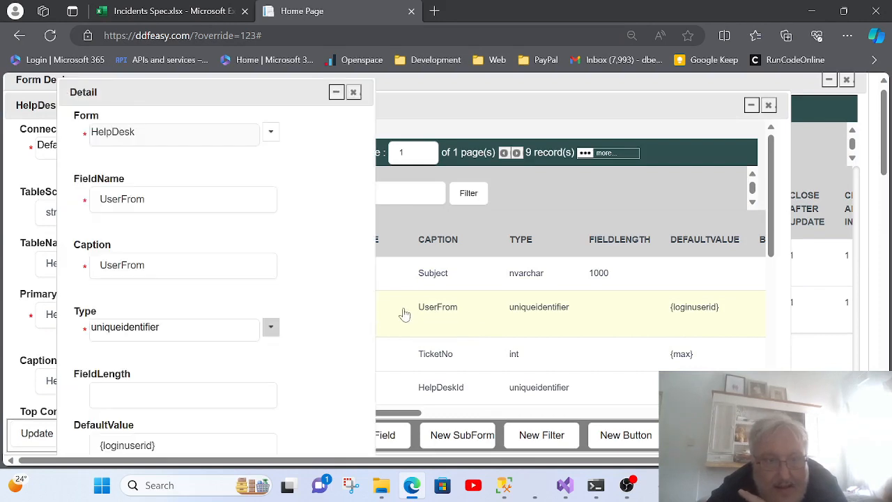
scroll(197, 235, down, 5)
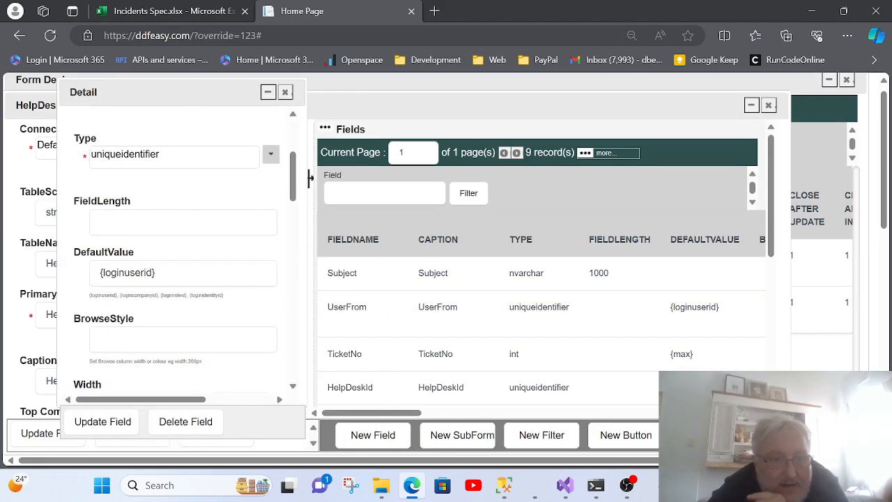
scroll(198, 235, down, 6)
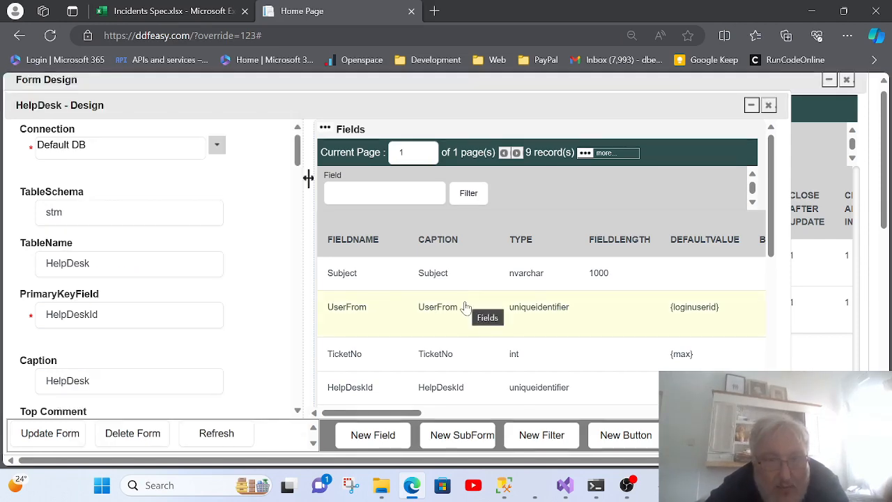
- Close the HelpDesk design and open the test form of the stm.HelpDesk form, moving its window into view
click(769, 105)
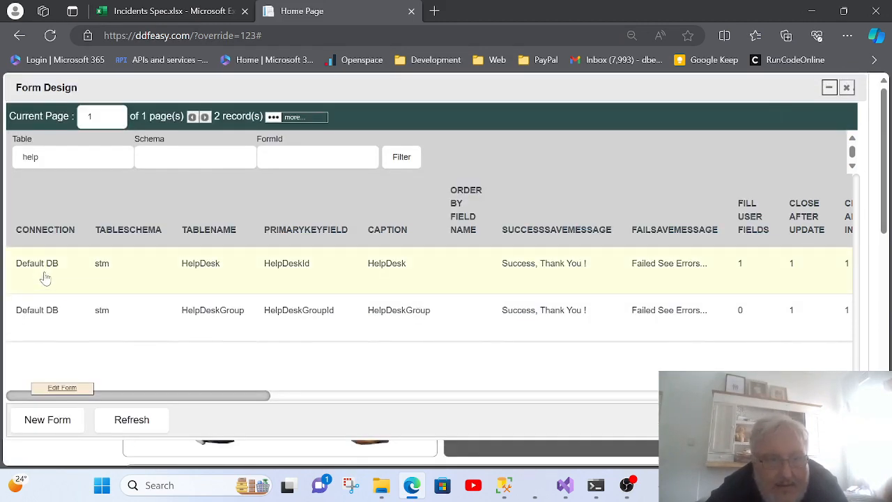
drag(237, 396, 820, 396)
click(826, 277)
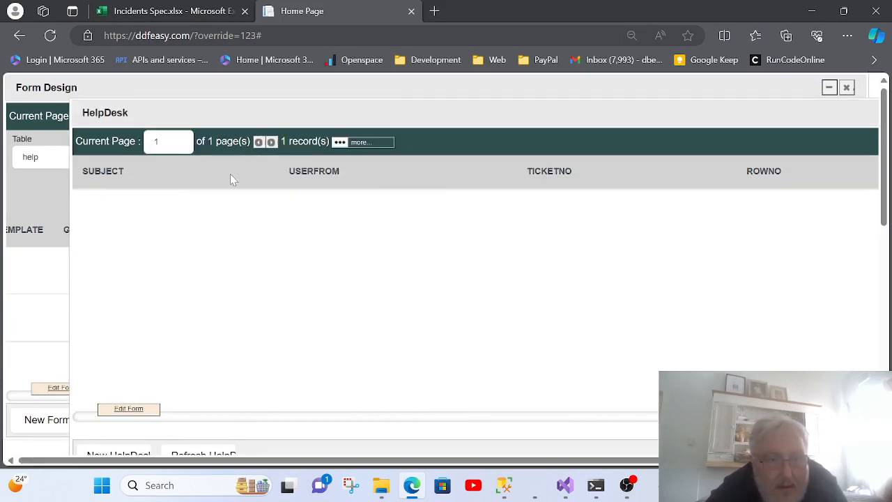
drag(257, 114, 218, 79)
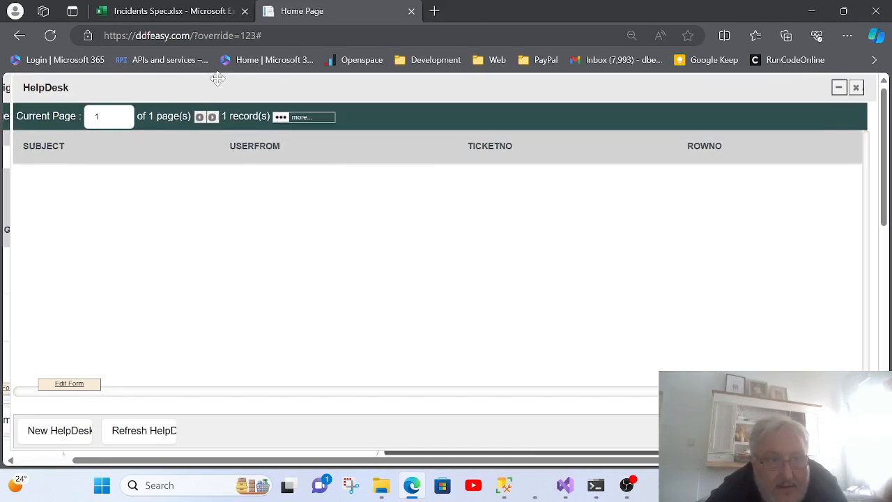
- Start a new HelpDesk record with the subject Test
click(47, 432)
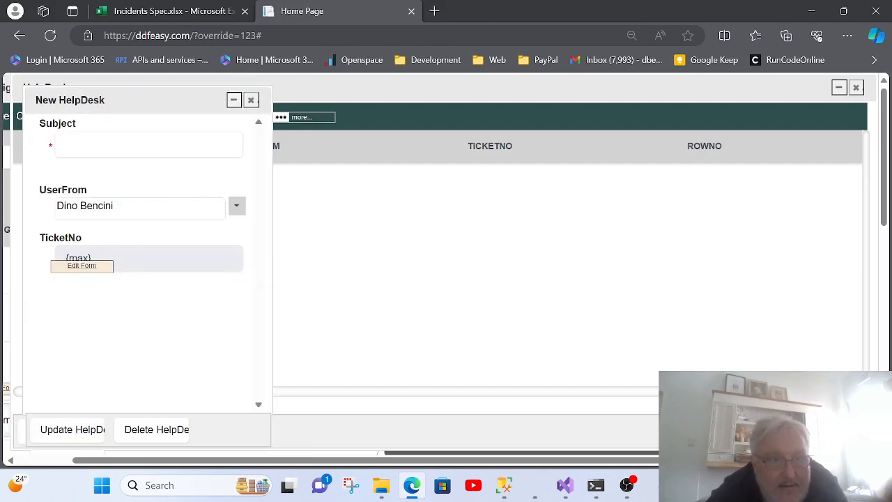
click(102, 144)
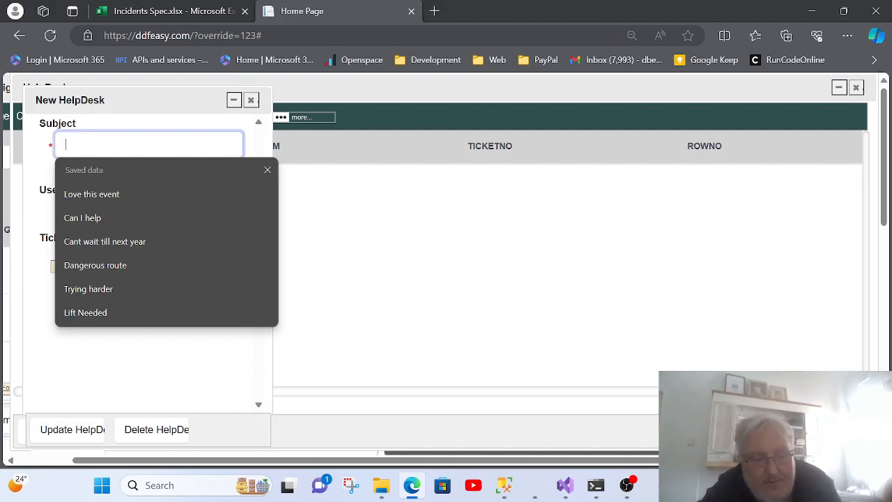
text(Test)
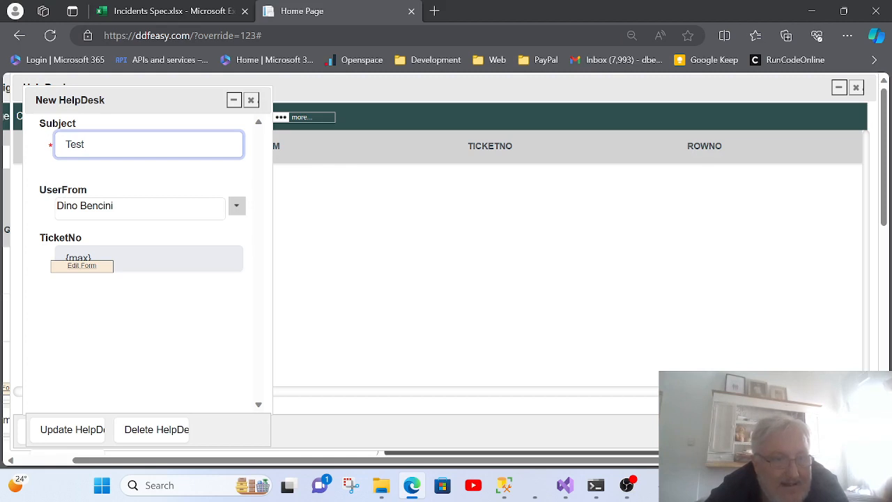
- Clear the UserFrom value, look through the users offered in its grid choice list, and close the record unsaved
click(237, 208)
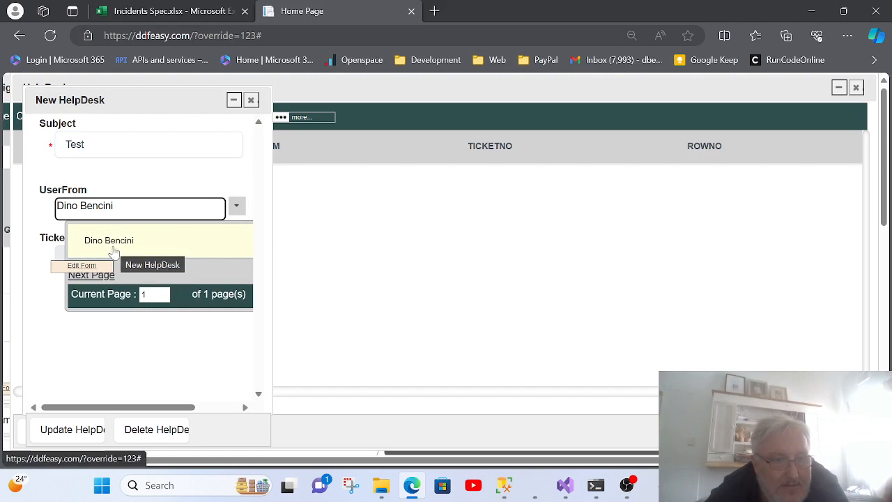
key(ctrl+a)
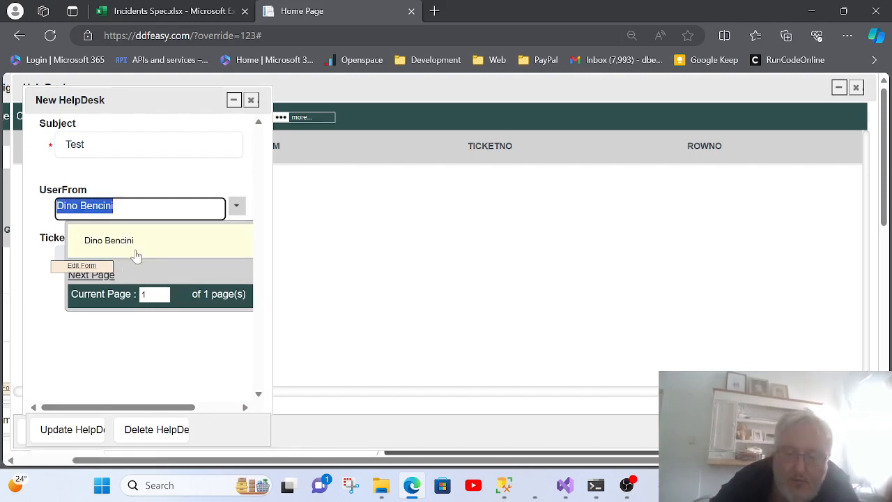
key(Delete)
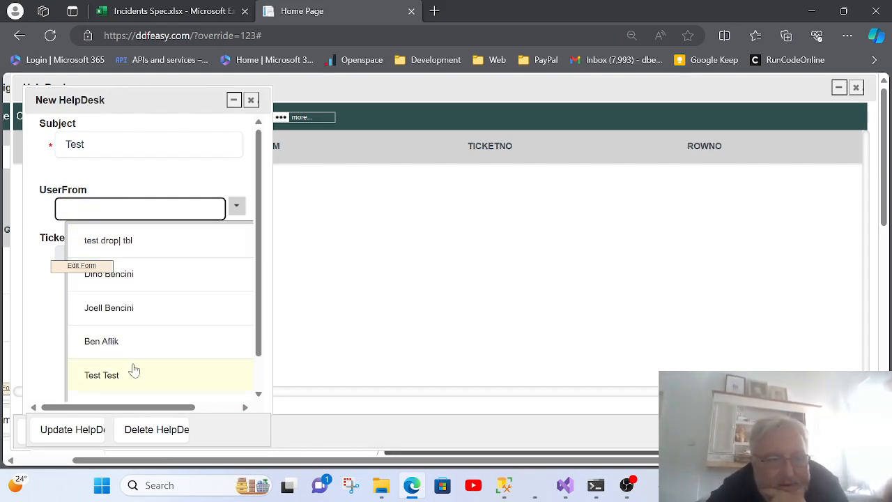
scroll(188, 265, down, 2)
scroll(188, 269, down, 2)
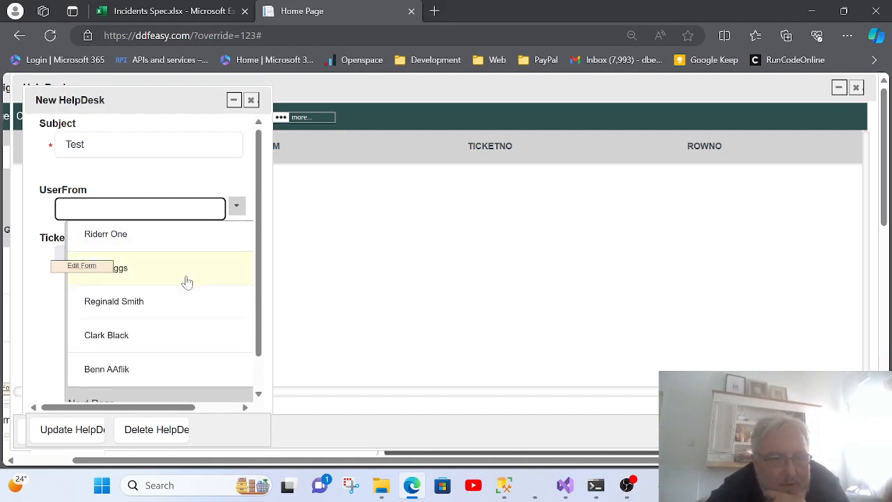
scroll(186, 289, up, 4)
scroll(164, 254, down, 2)
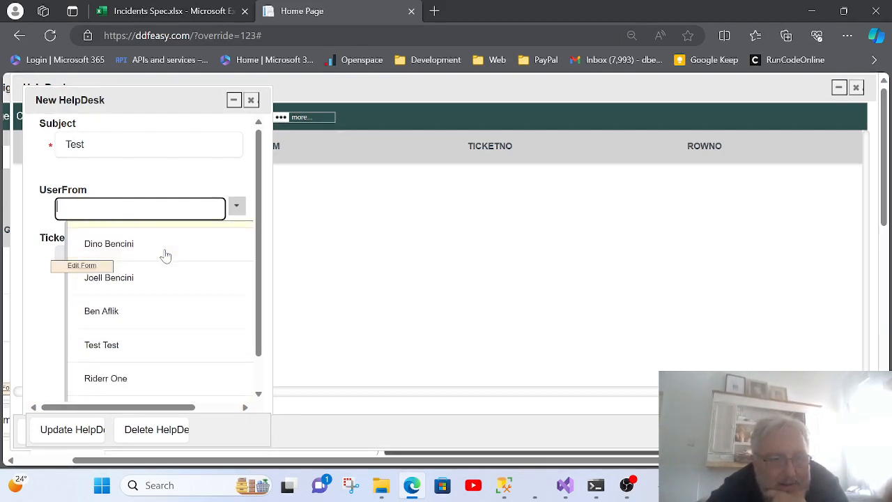
scroll(172, 258, up, 2)
click(141, 187)
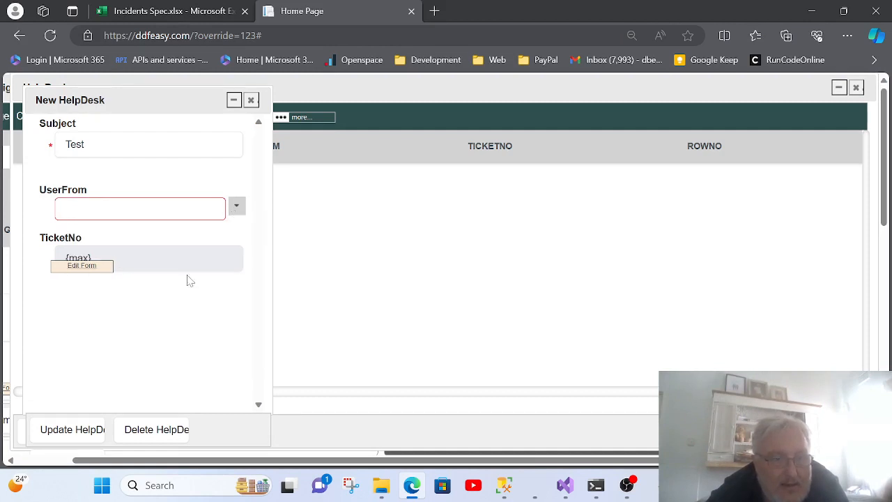
key(Escape)
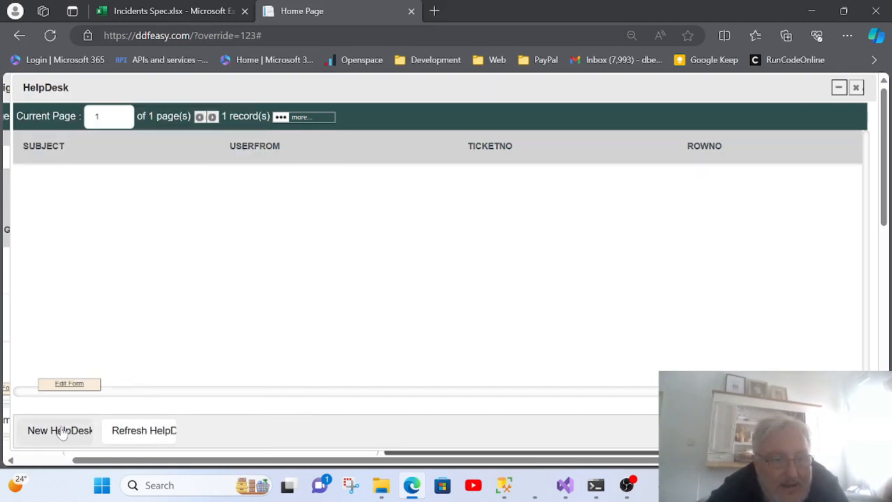
- Create a HelpDesk record with the subject Test1, keeping the default UserFrom, and save it
click(63, 433)
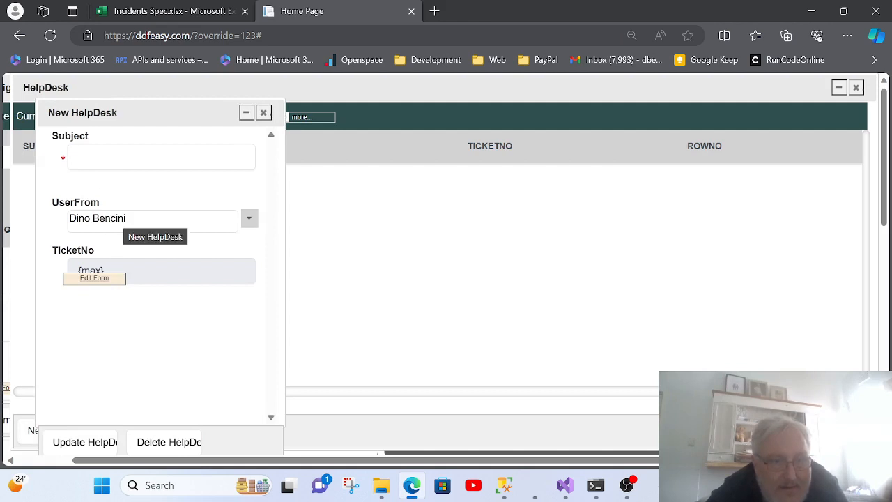
click(139, 157)
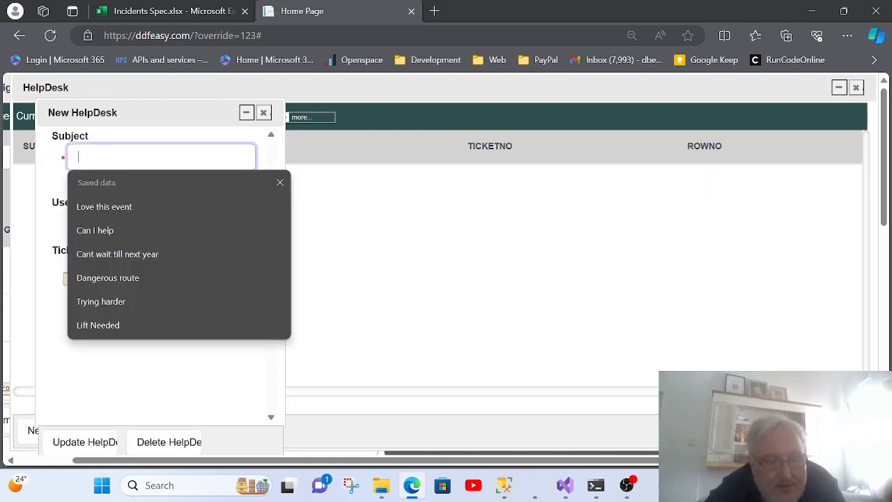
text(Test1)
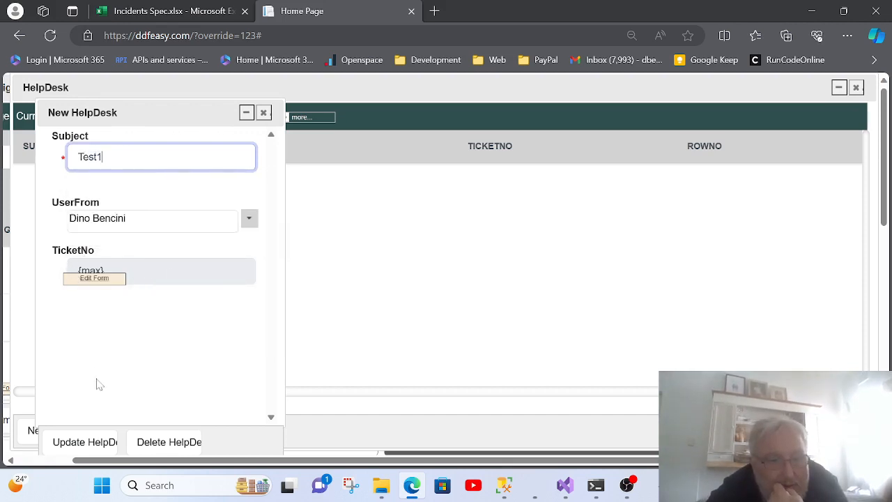
click(86, 443)
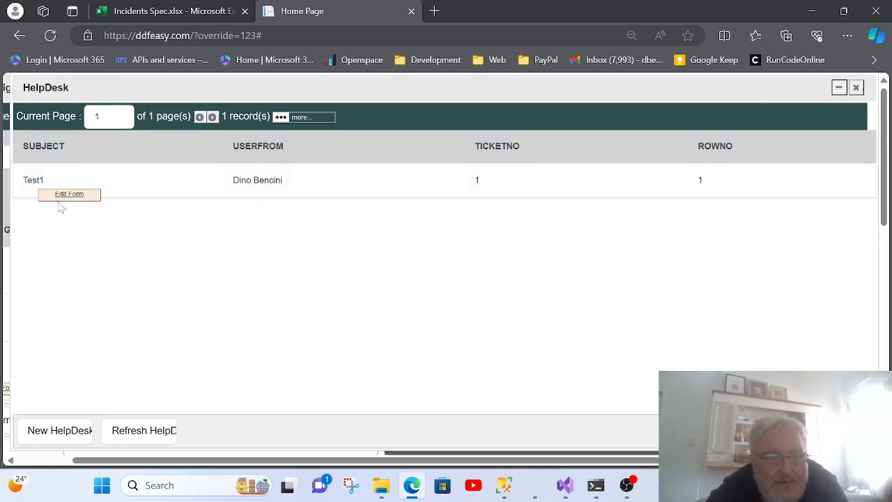
- Open the saved Test1 record to check its UserFrom and TicketNo, and close the HelpDesk test form
click(139, 185)
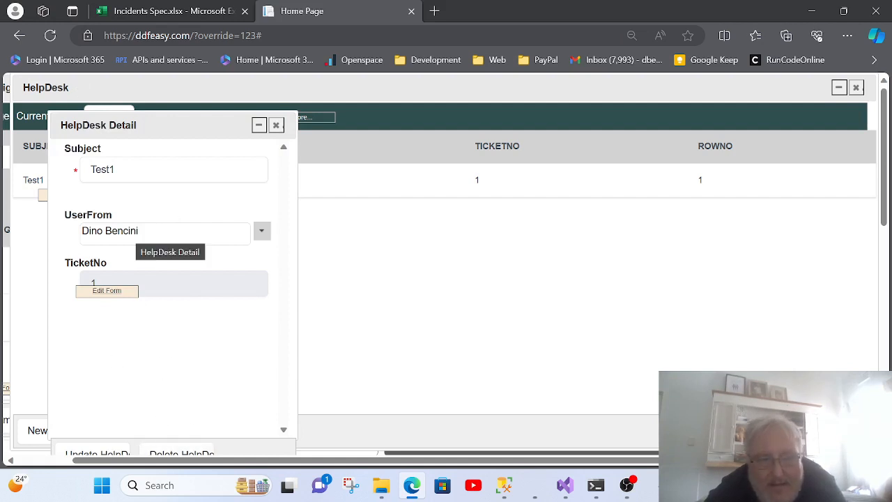
click(277, 126)
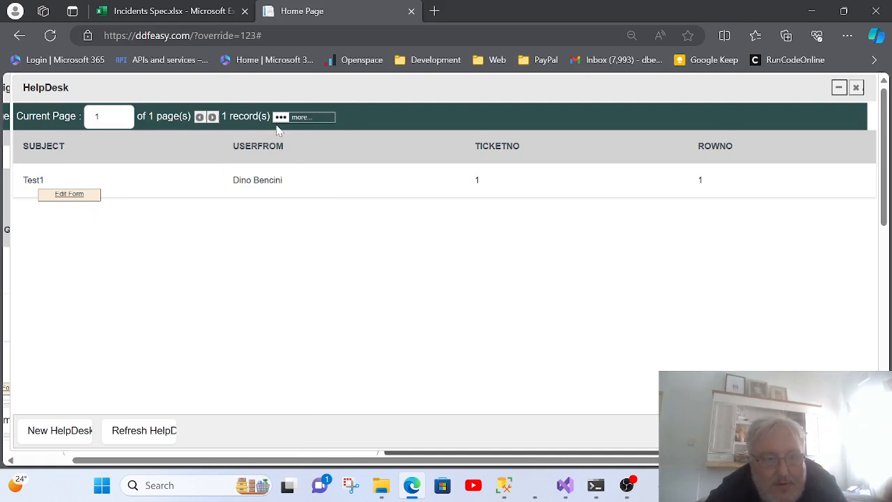
click(857, 89)
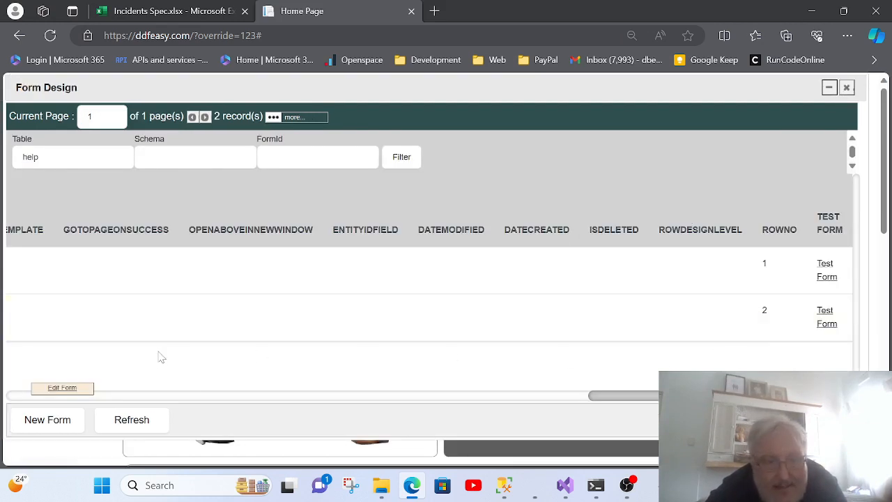
- Make the UserFrom field of the HelpDesk form read-only through its IsReadOnly setting
drag(626, 399, 211, 432)
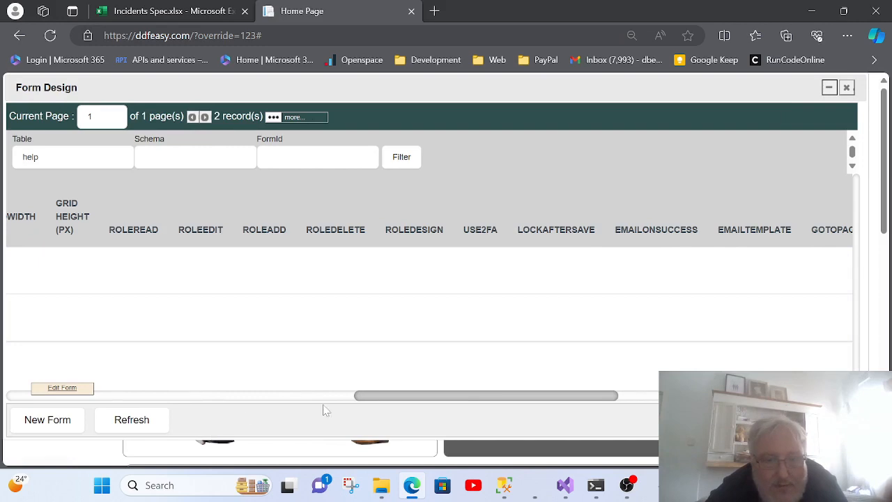
drag(382, 399, 31, 402)
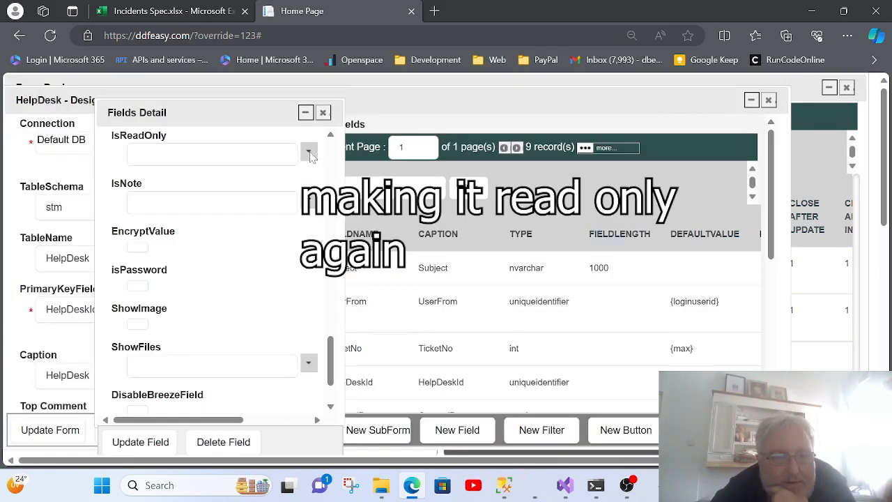
click(309, 153)
click(199, 220)
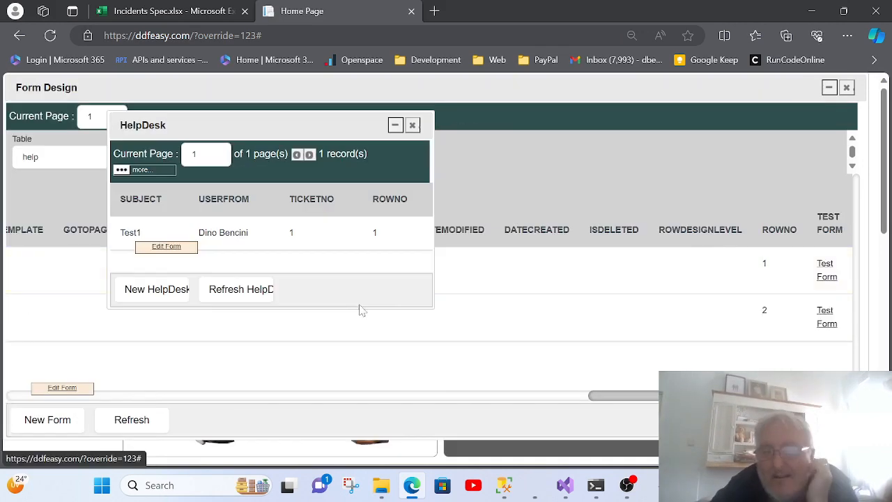
- Open the Test1 record in the HelpDesk test form, check whether UserFrom can be edited, and close the form
click(237, 225)
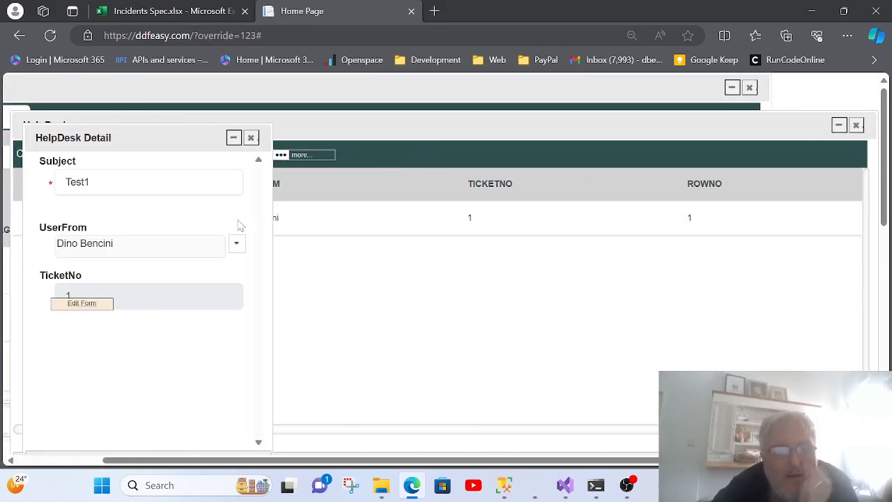
double_click(121, 245)
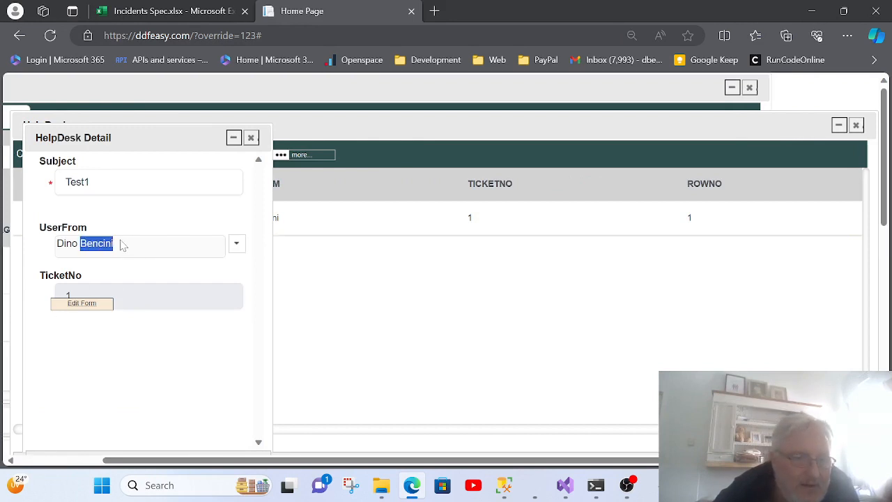
click(75, 254)
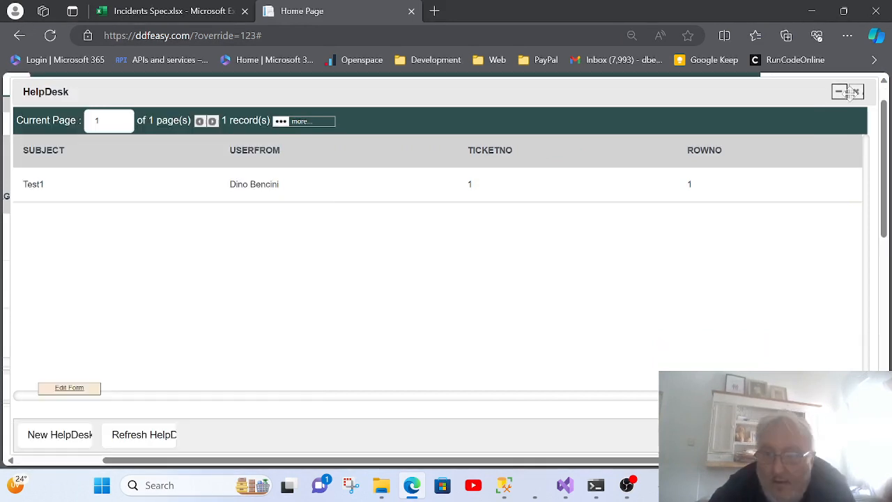
click(856, 93)
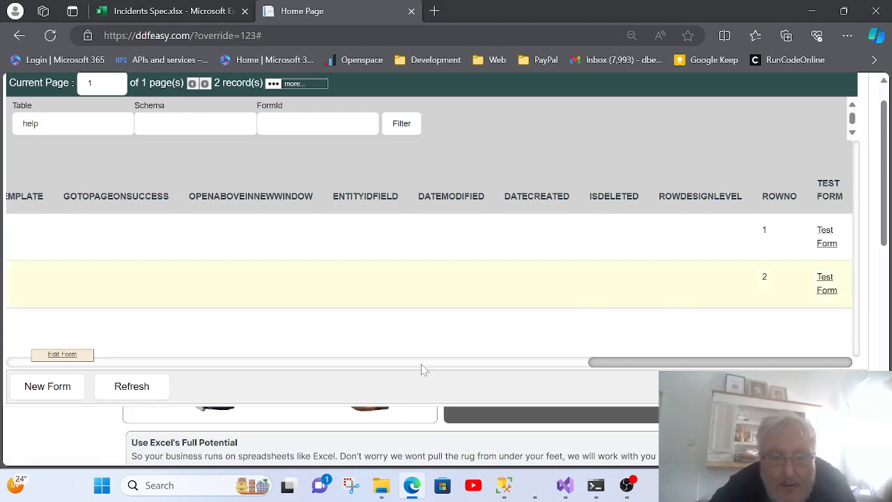
- Review the Assigned To and Incident Detail columns in the Incidents Spec workbook for the remaining ticket fields
click(167, 12)
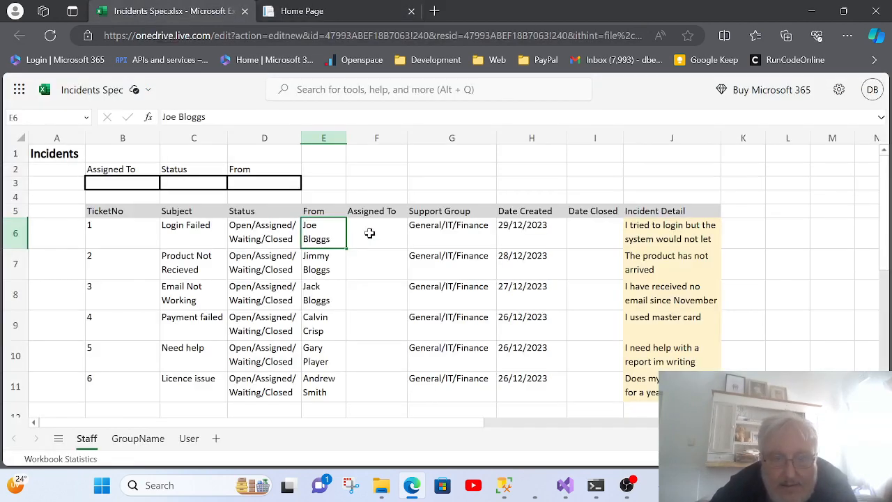
click(370, 233)
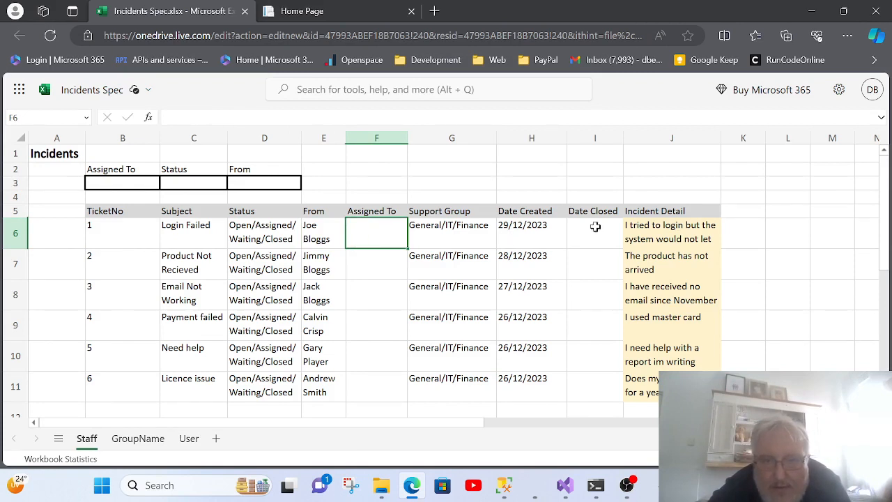
click(651, 233)
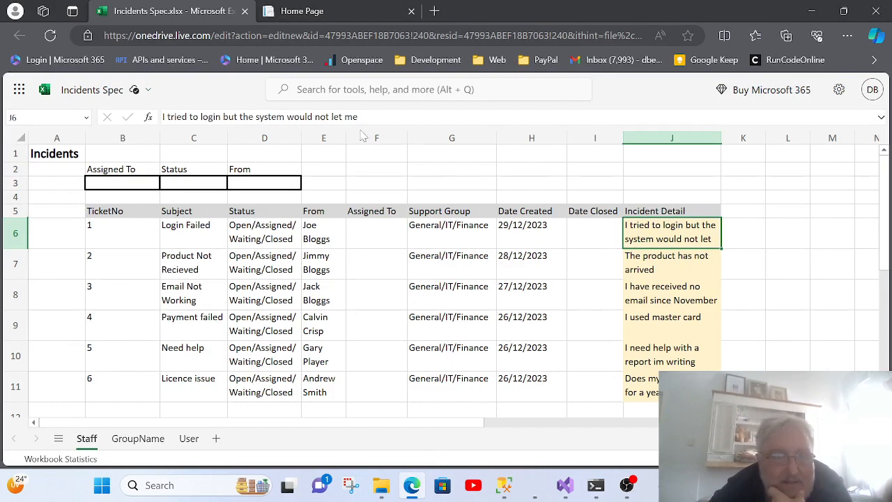
- Return to the Data Driven Forms page, open the HelpDesk form's design and start a new field
click(315, 14)
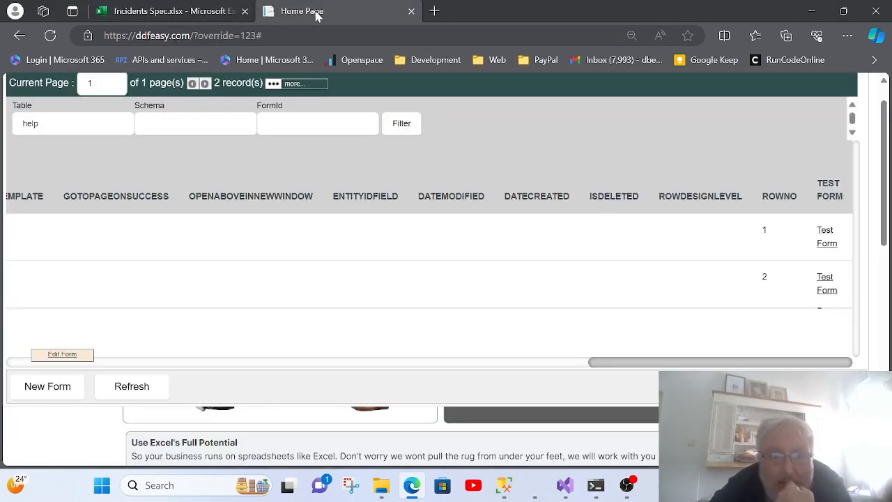
scroll(279, 315, left, 10)
double_click(214, 245)
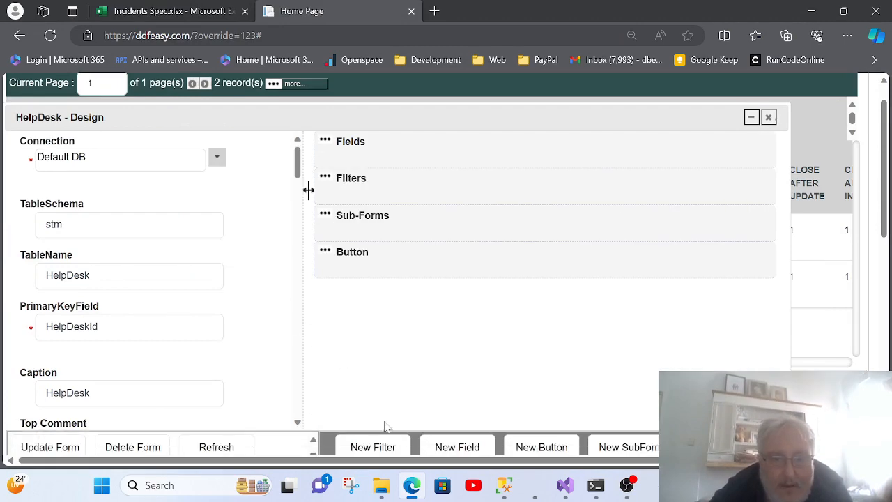
click(446, 447)
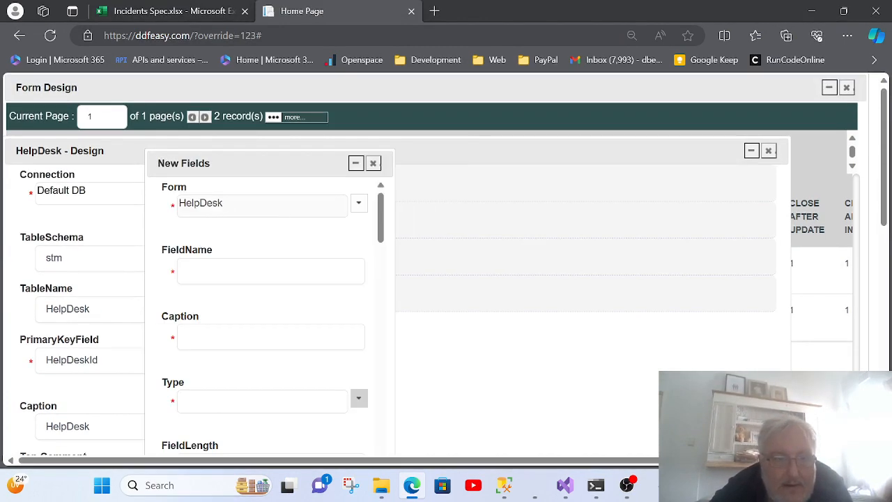
- Copy the Incident Detail heading from the Incidents Spec workbook into the new field's FieldName and remove the space to make it IncidentDetail
click(248, 272)
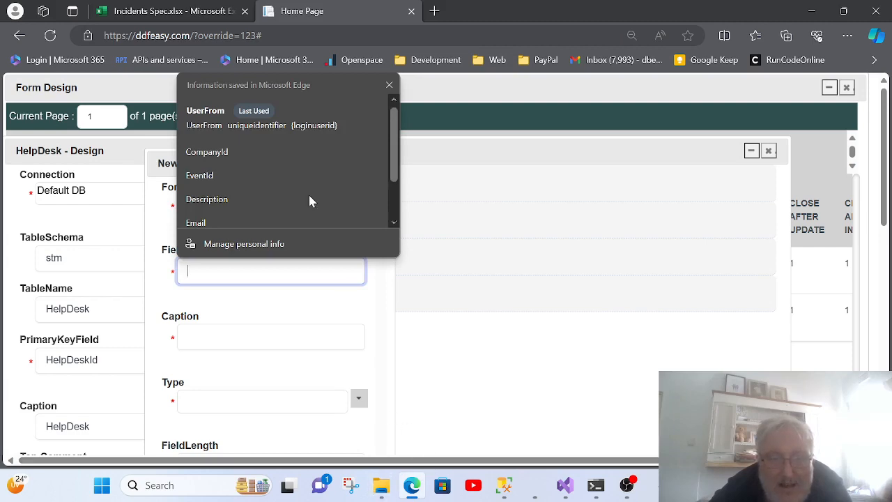
click(193, 12)
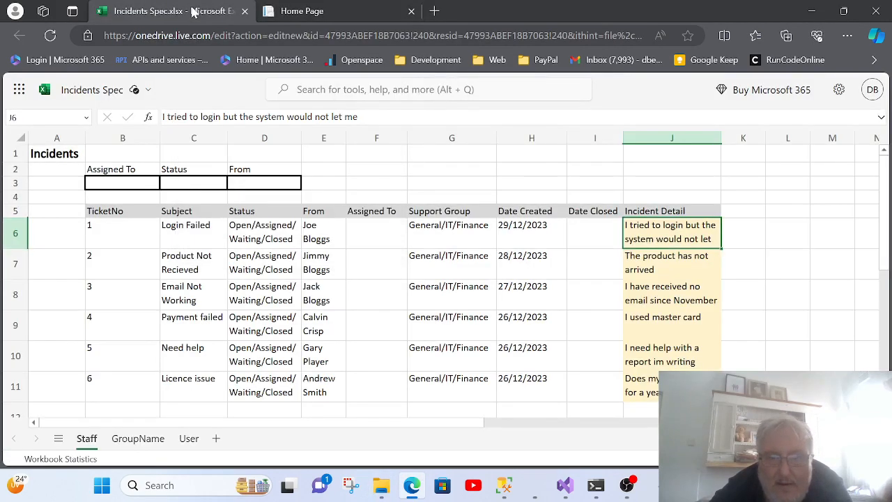
click(676, 212)
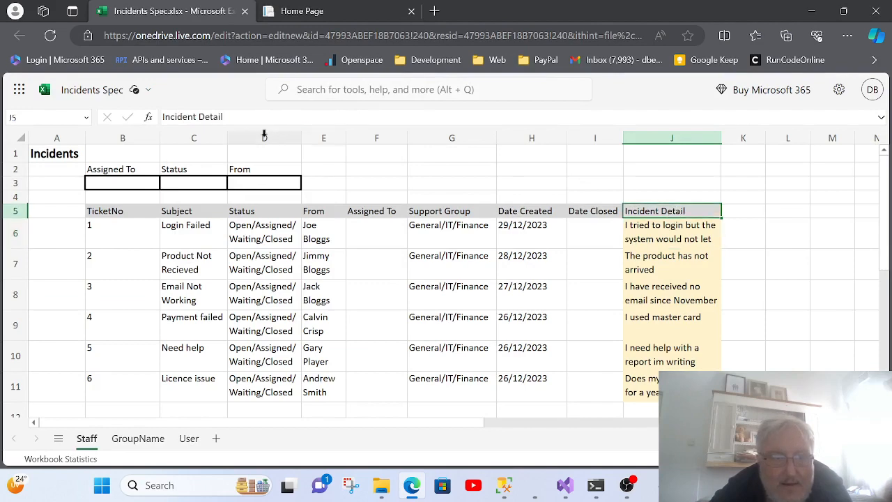
drag(254, 118, 82, 119)
key(ctrl+c)
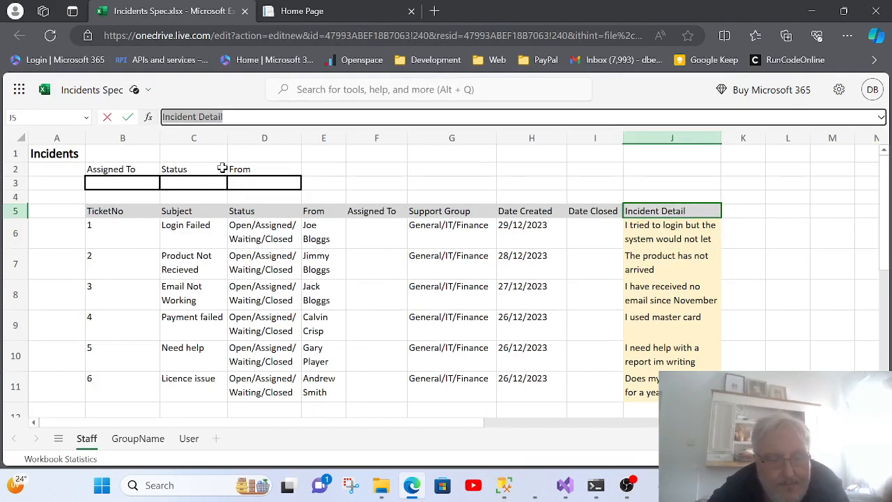
key(ctrl+Tab)
key(ctrl+v)
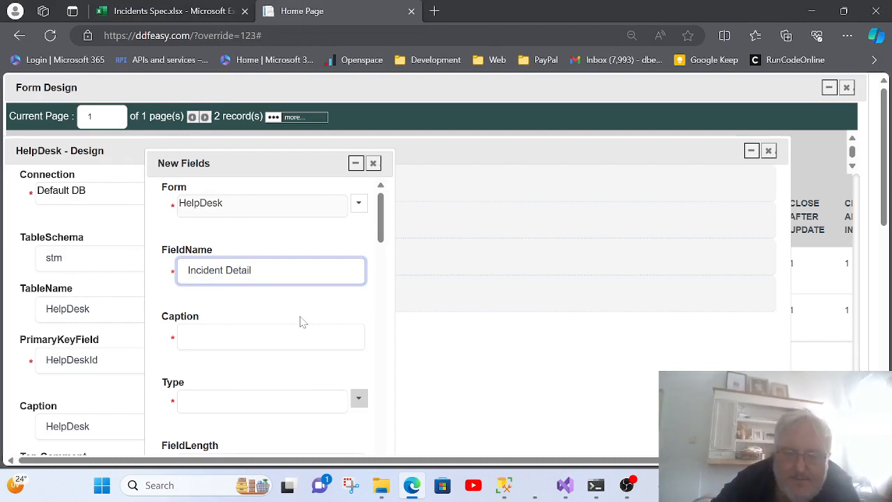
key(ctrl+Left)
key(BackSpace)
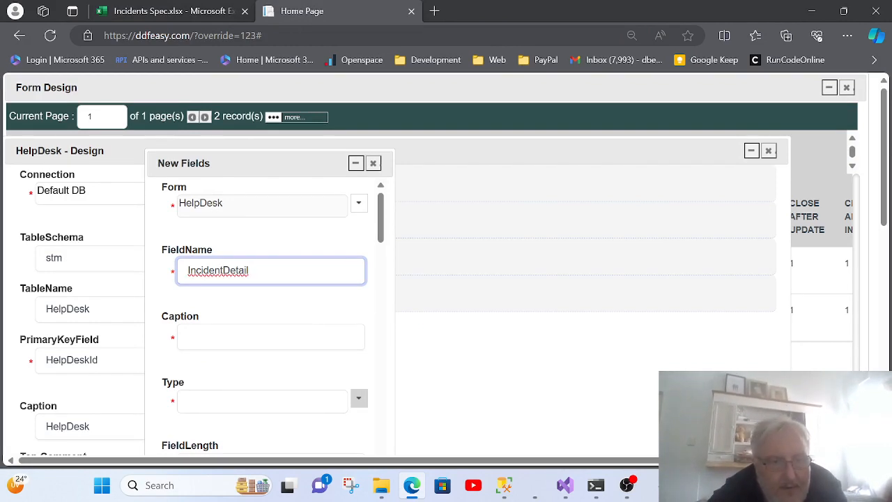
- Copy the field name IncidentDetail into the new field's Caption
key(ctrl+a)
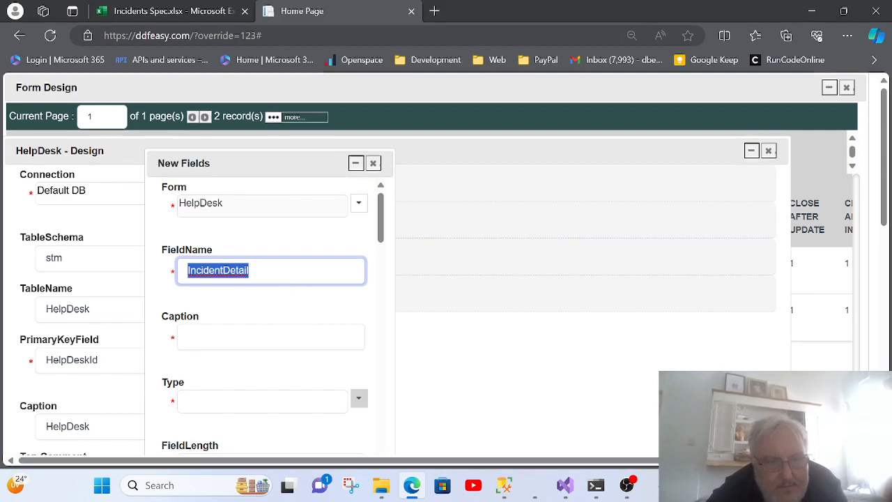
key(ctrl+c)
key(Tab)
key(ctrl+v)
- Set the IncidentDetail field's Type to nvarchar and open its FieldLength for entry
click(358, 269)
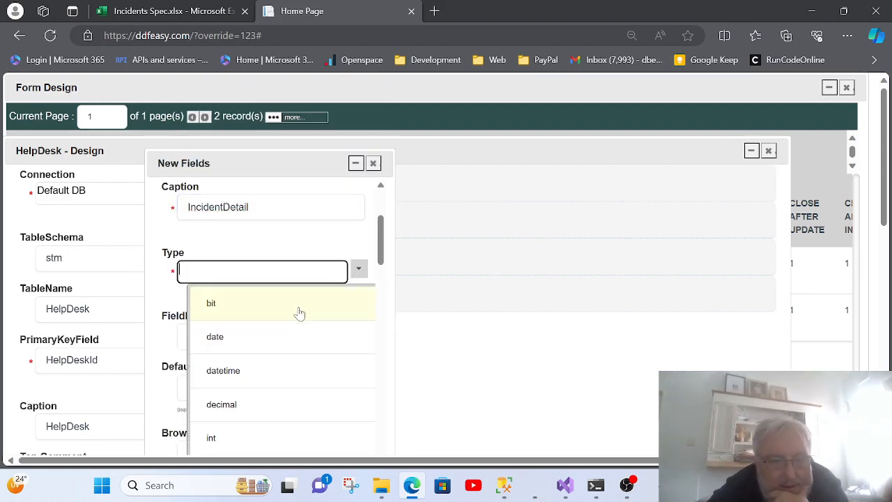
scroll(305, 357, down, 1)
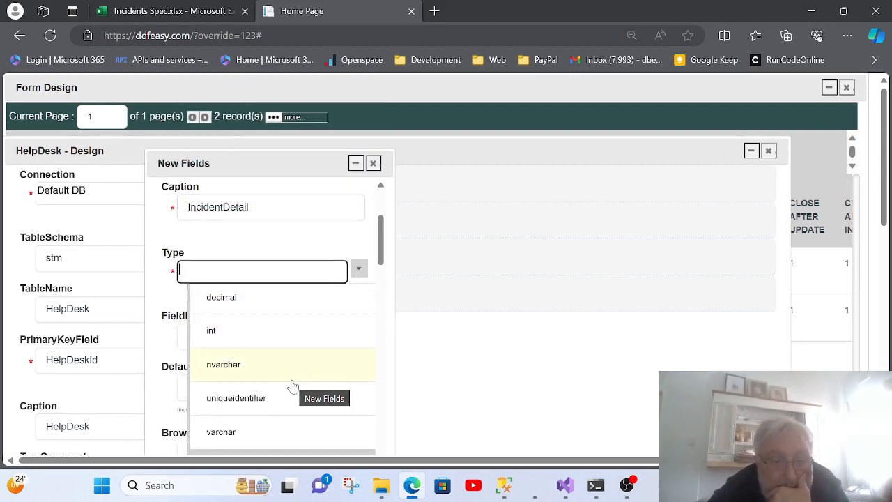
click(288, 374)
scroll(279, 307, down, 2)
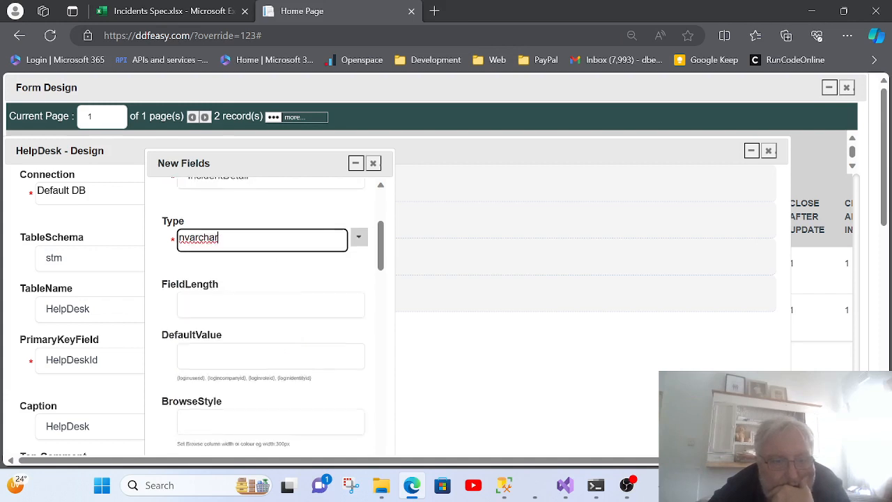
click(271, 207)
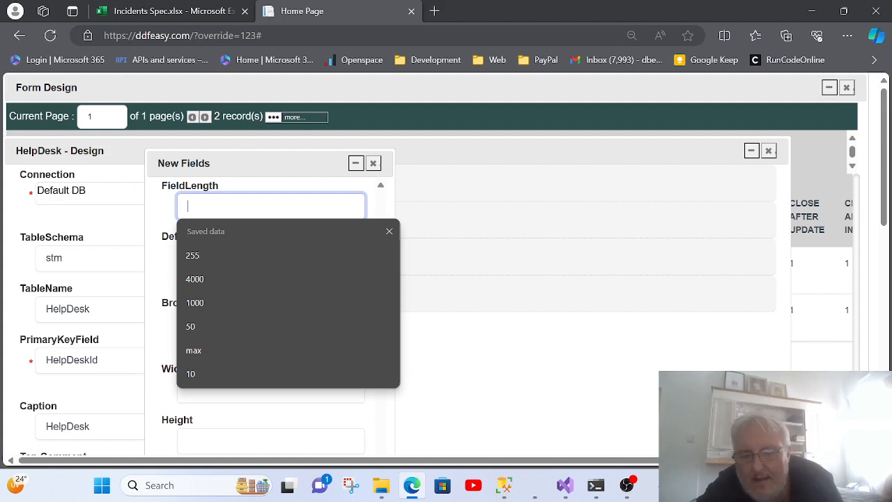
- Set the new IncidentDetail field's FieldLength to 4000 and its IsRequired option to Yes
text(4000)
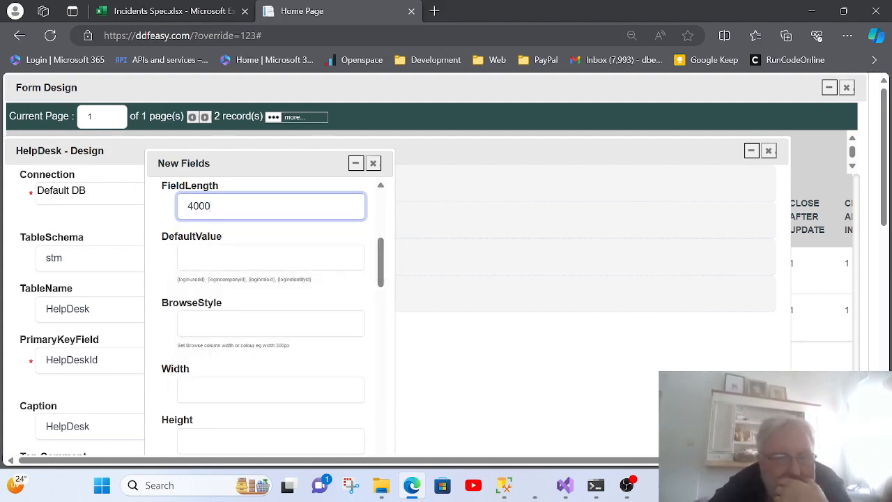
scroll(260, 272, down, 5)
scroll(259, 272, down, 1)
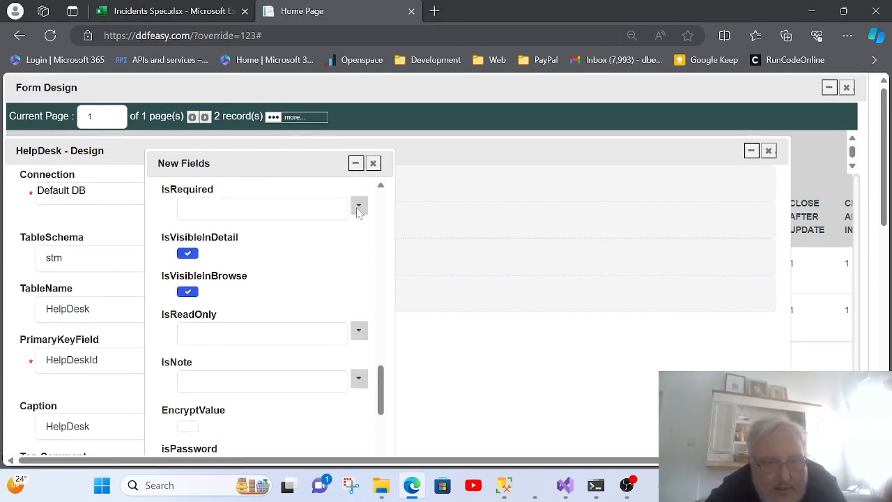
click(358, 207)
click(264, 287)
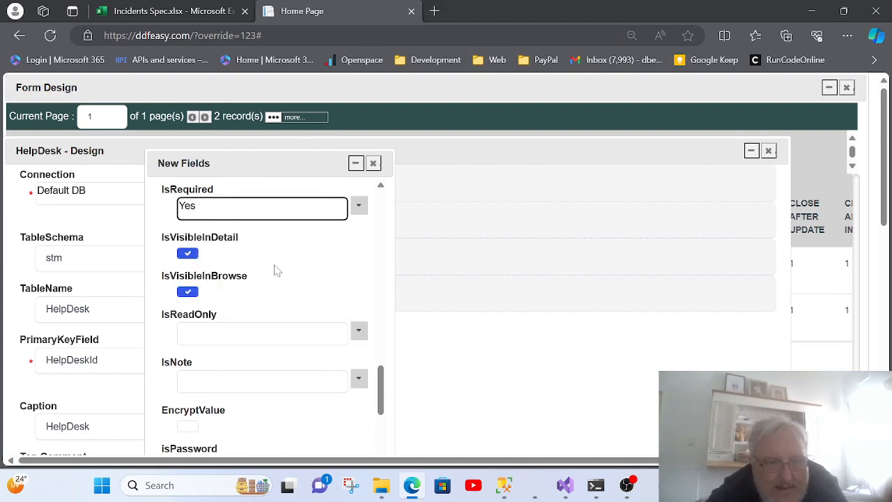
- Set IsNote to Yes for the new IncidentDetail field and save the field to the HelpDesk form
scroll(275, 269, down, 1)
scroll(265, 265, down, 2)
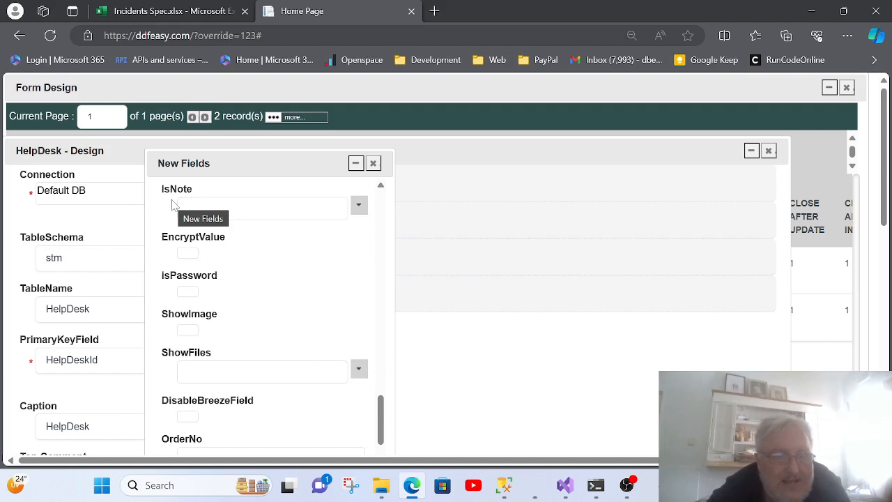
click(359, 205)
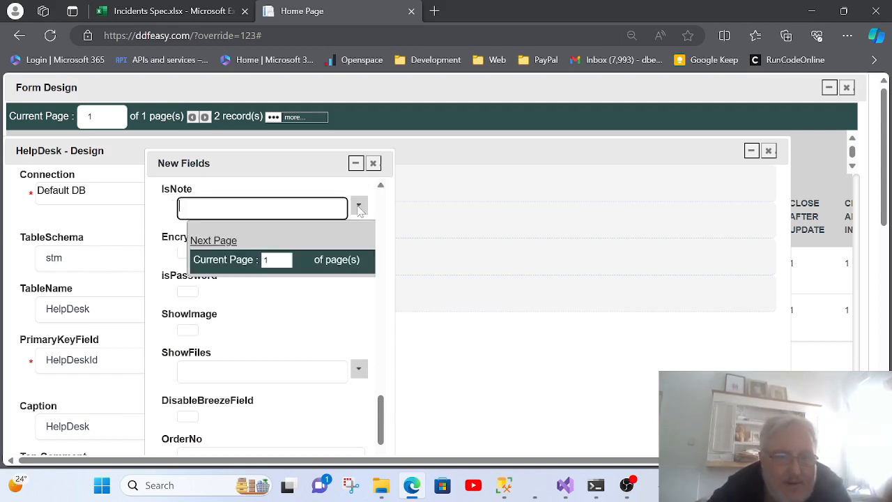
click(228, 281)
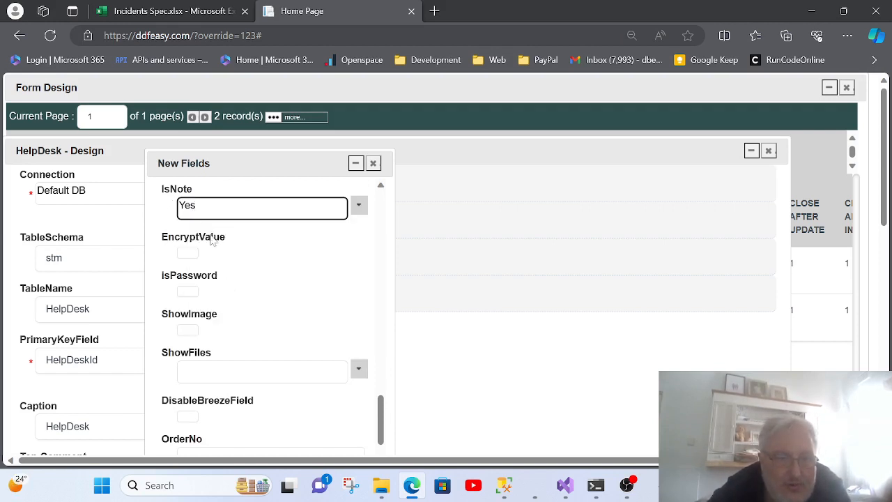
scroll(291, 275, down, 1)
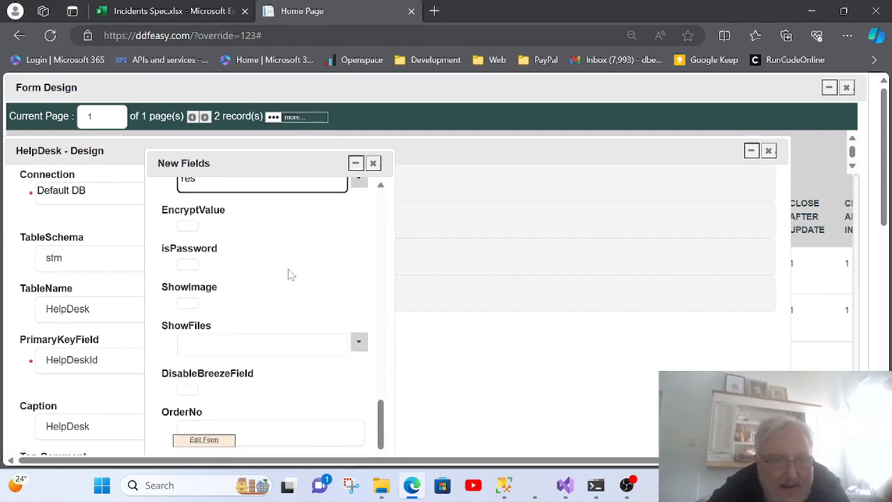
scroll(291, 275, down, 2)
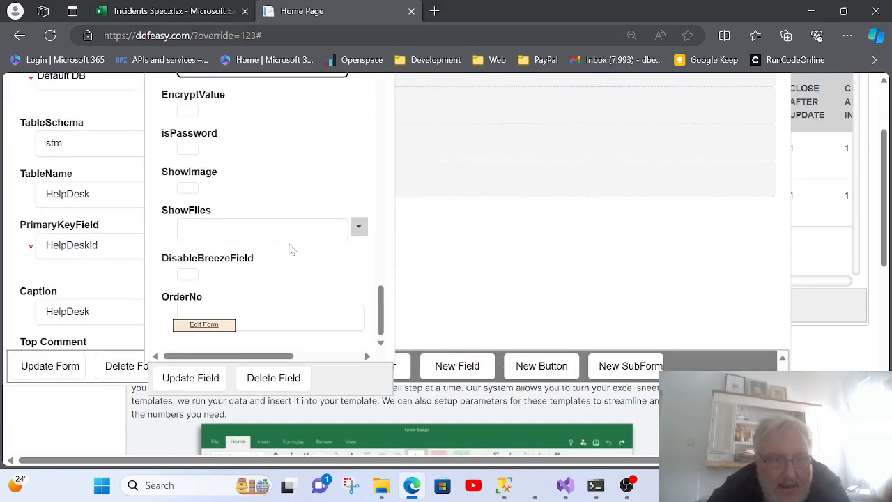
click(206, 378)
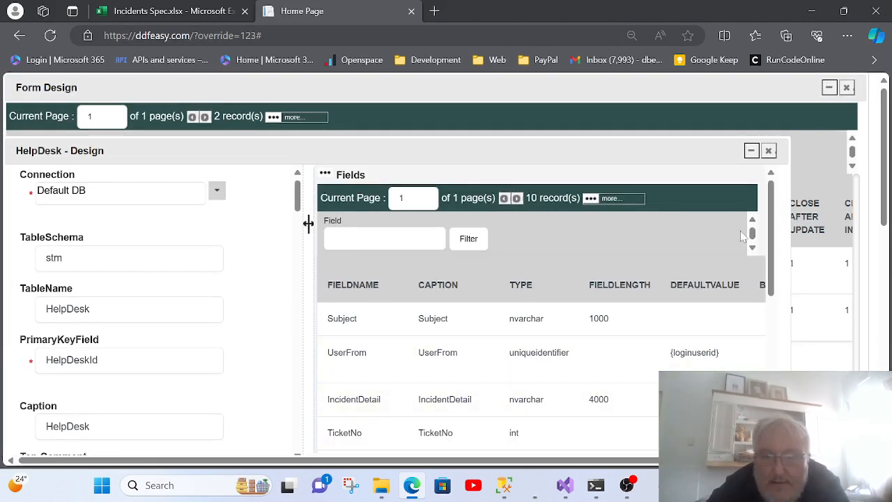
- Close the HelpDesk design, run the HelpDesk form's test view and open the Test1 record's details
click(769, 151)
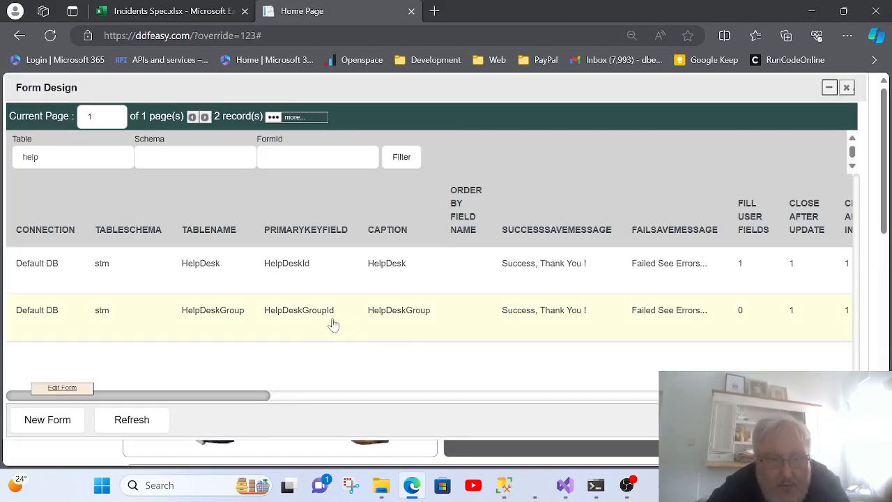
drag(177, 398, 759, 398)
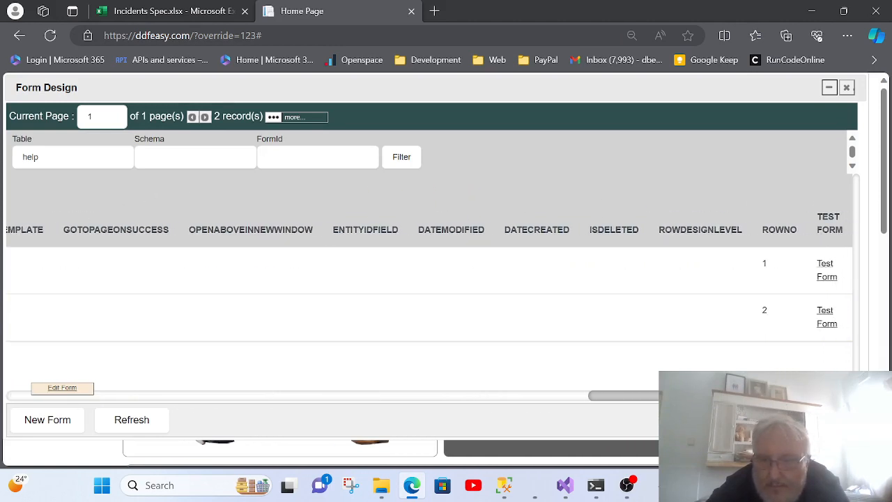
click(820, 281)
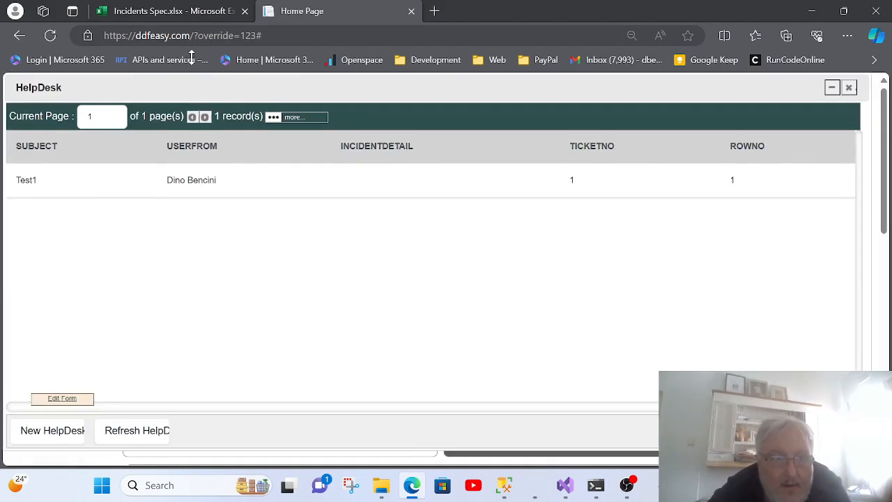
click(189, 185)
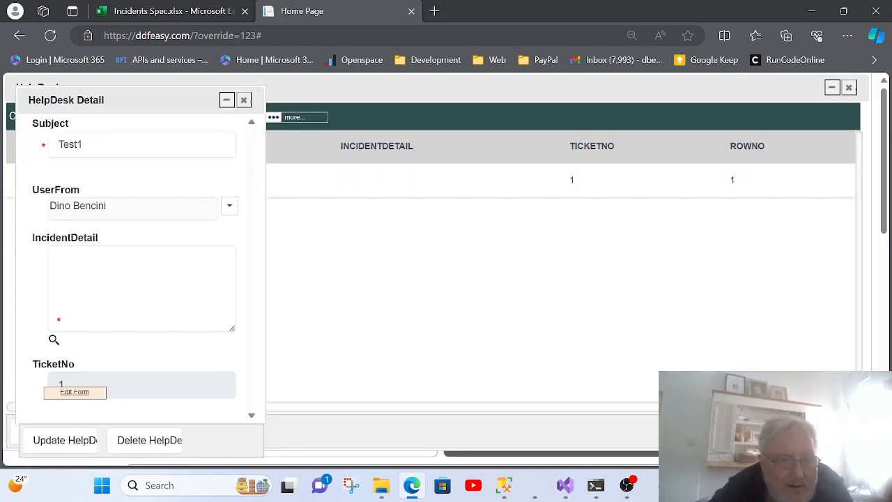
- Fill the Test1 record's IncidentDetail with several lines of filler text starting with "Blah sdkf sdlkj" and update the record
click(87, 265)
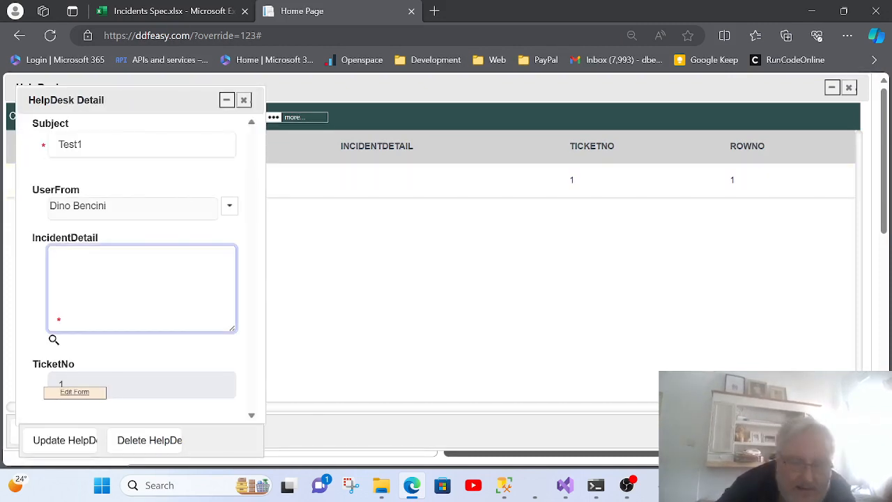
text(Blah)
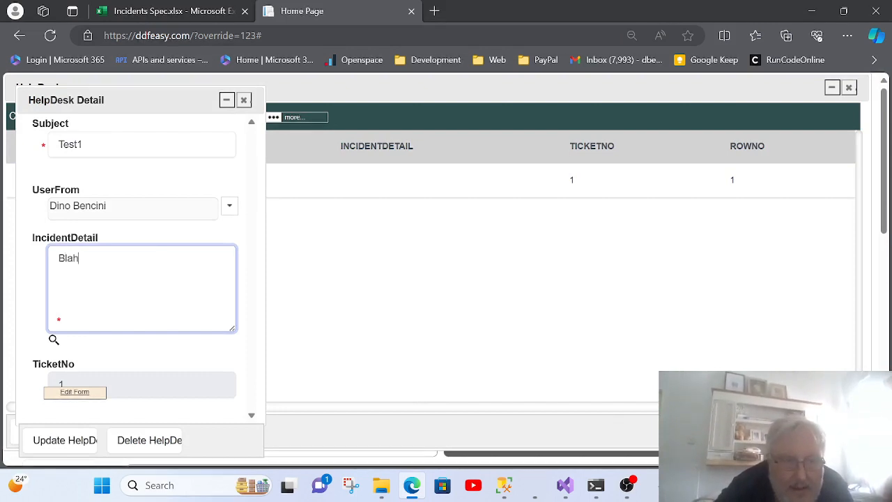
text( sdkf sdlkj sldkfj slkdfj sldkfj sldkjf s)
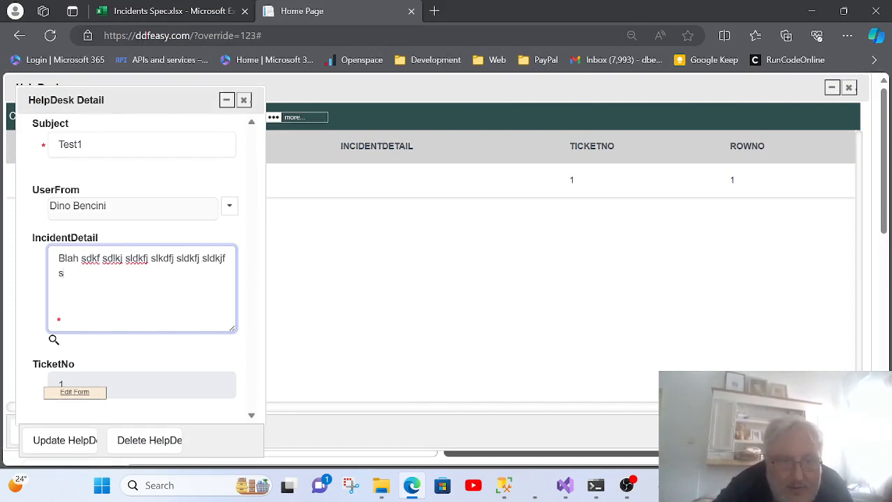
text(lkdjf lsdkjf lskdjf lskdjf lskjd flksj flksjd flk sj)
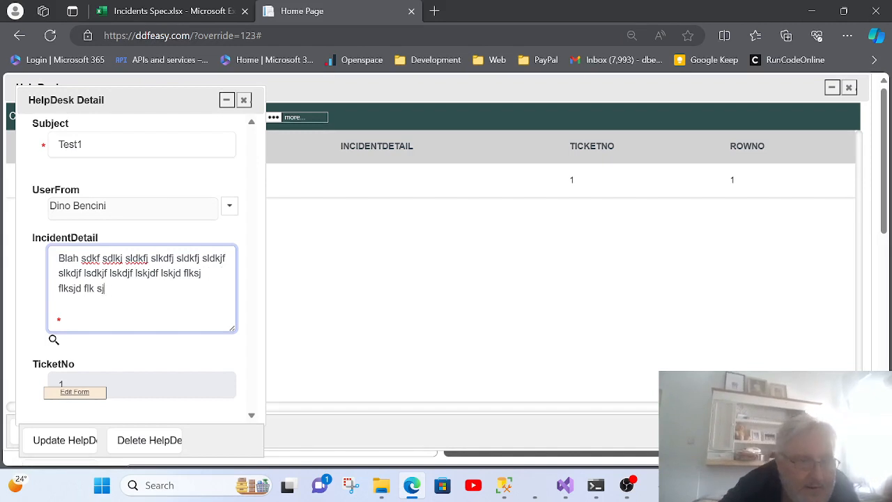
text(dflkjsdlfkj sld kfjslkdj flksdj flskjd flskj dflskj)
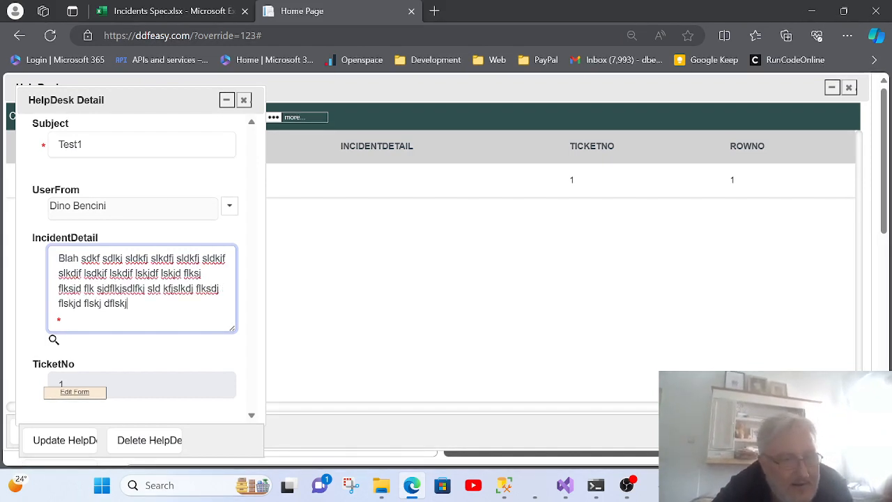
text( fdlskj dflskj dflskjd flskjdfsldfkjs)
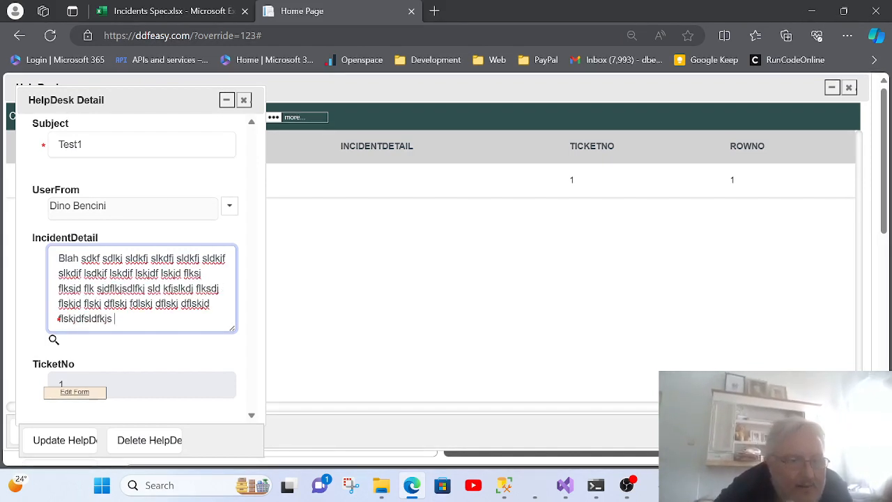
scroll(115, 276, down, 2)
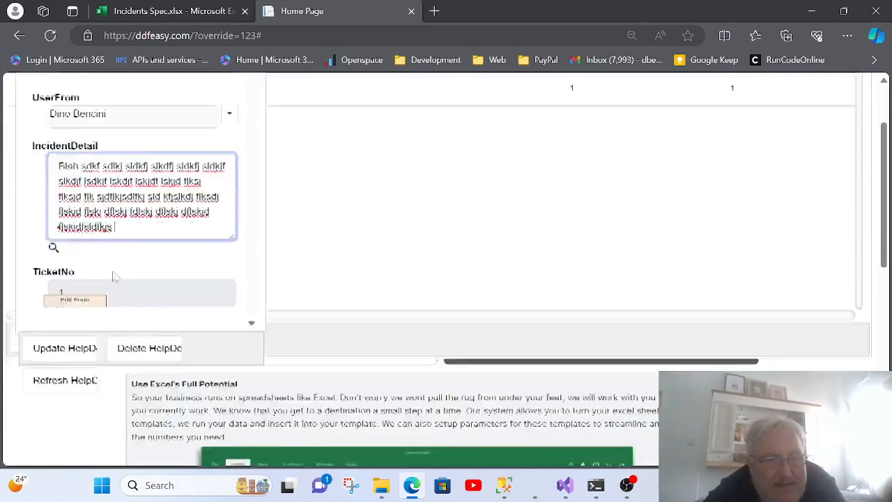
scroll(115, 276, down, 1)
click(63, 263)
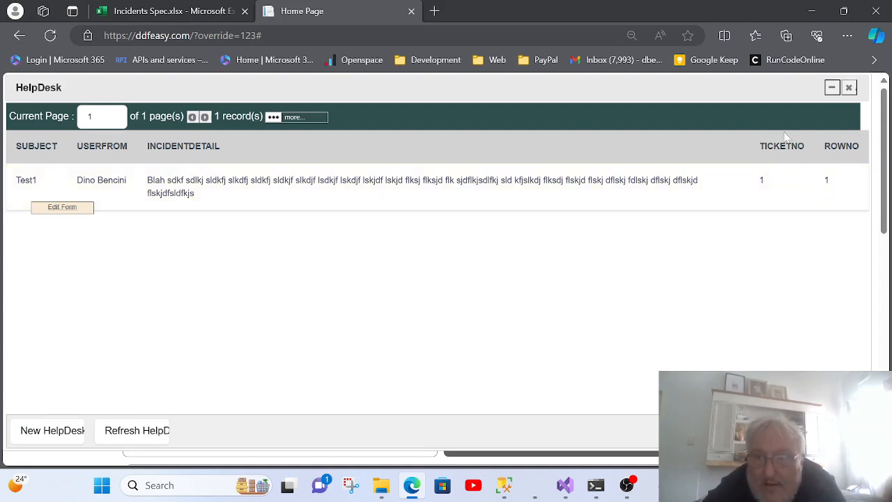
- Leave the test view, turn off IsVisibleInBrowse for the IncidentDetail field in the HelpDesk form design, and update the field
click(848, 88)
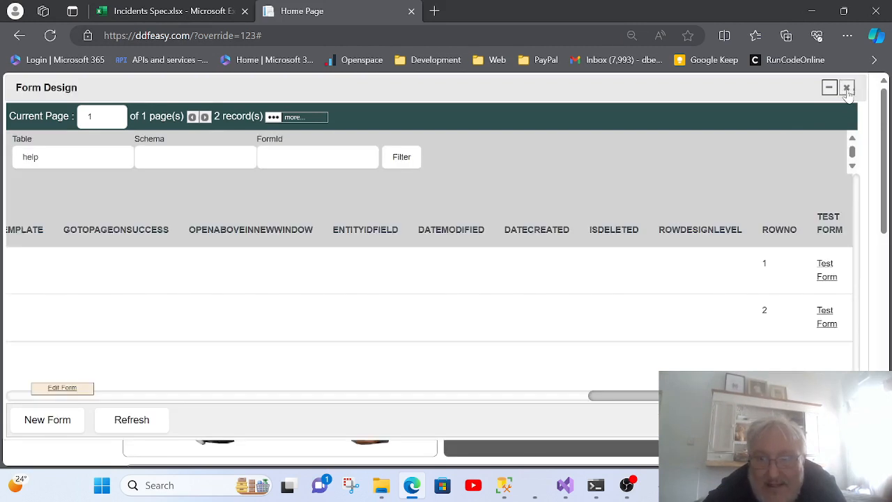
click(296, 283)
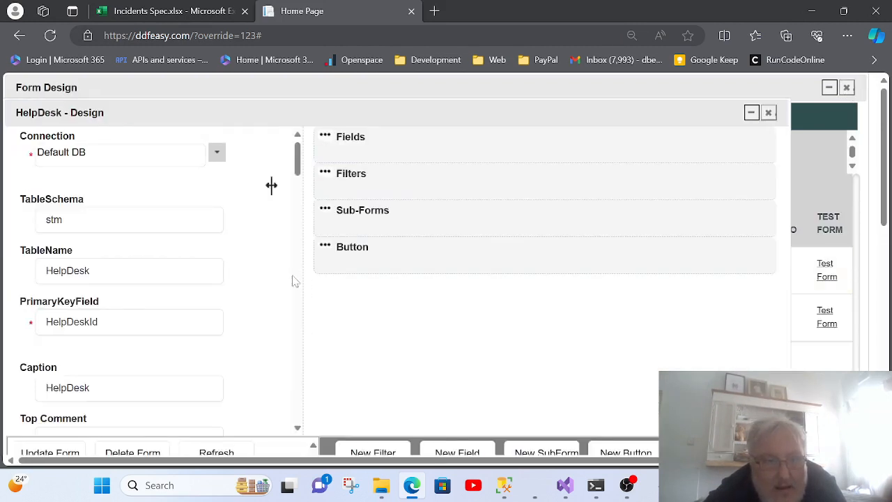
click(326, 138)
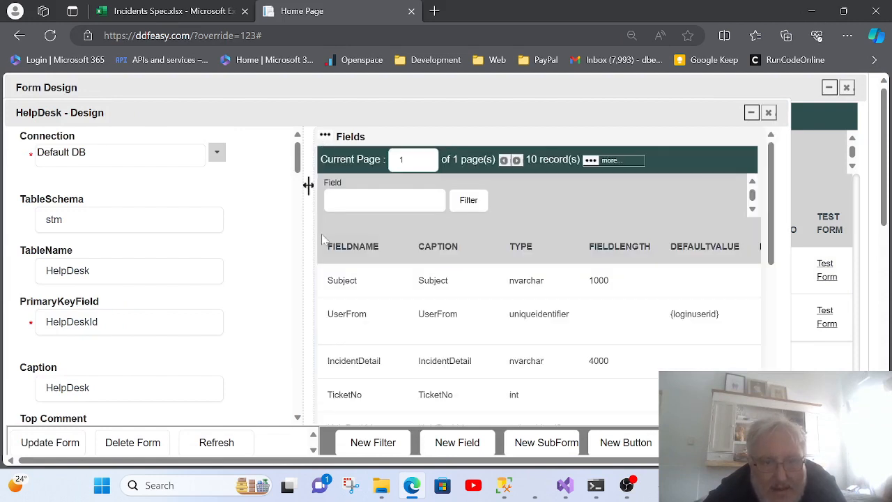
click(350, 365)
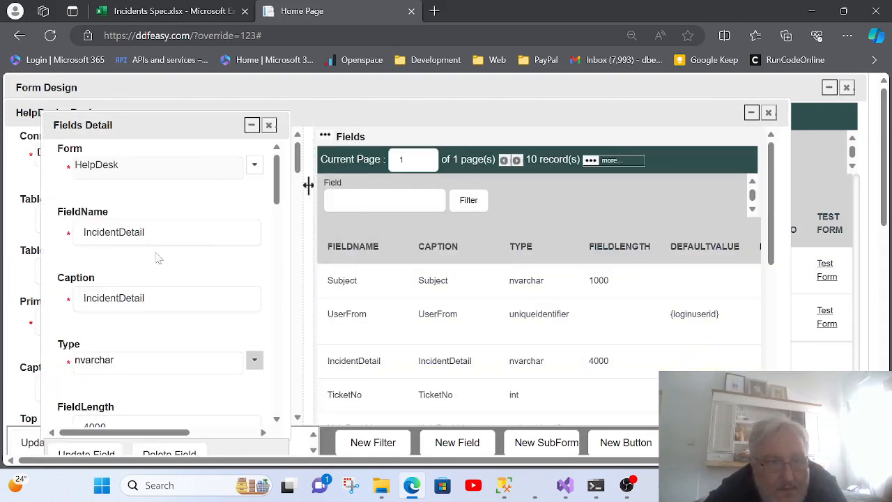
scroll(168, 251, down, 3)
scroll(186, 243, down, 10)
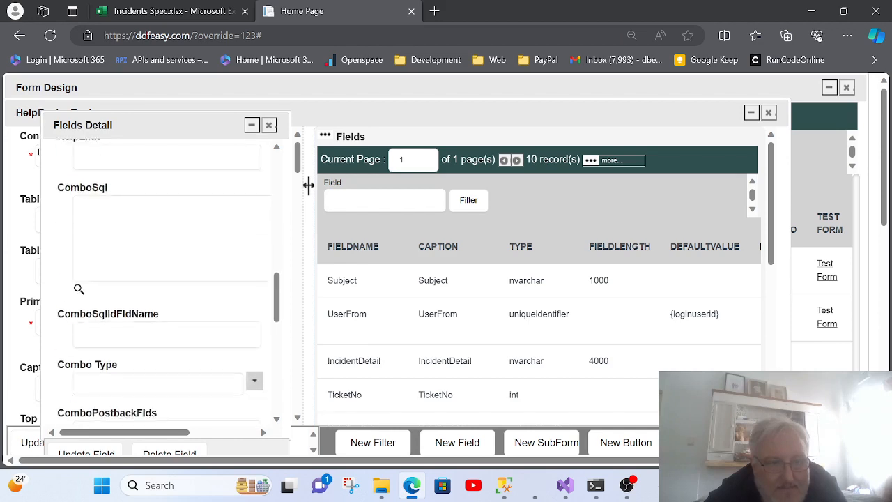
scroll(160, 237, down, 4)
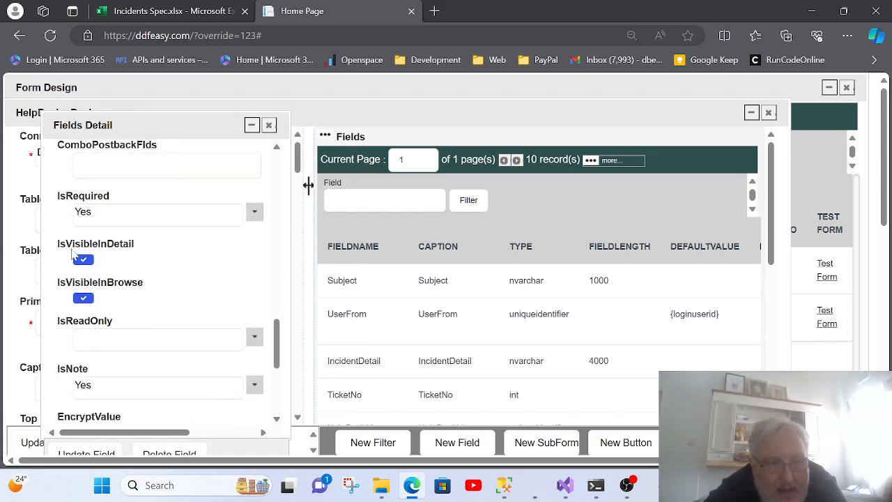
click(72, 299)
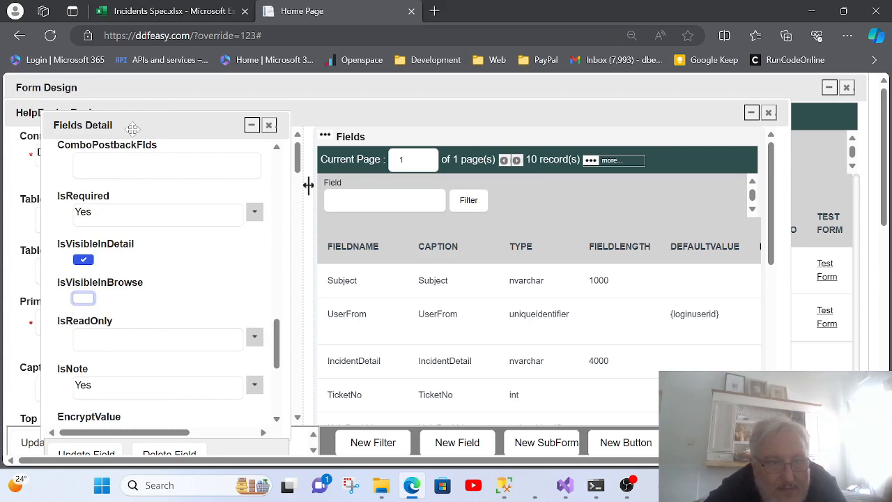
drag(132, 129, 122, 91)
click(80, 416)
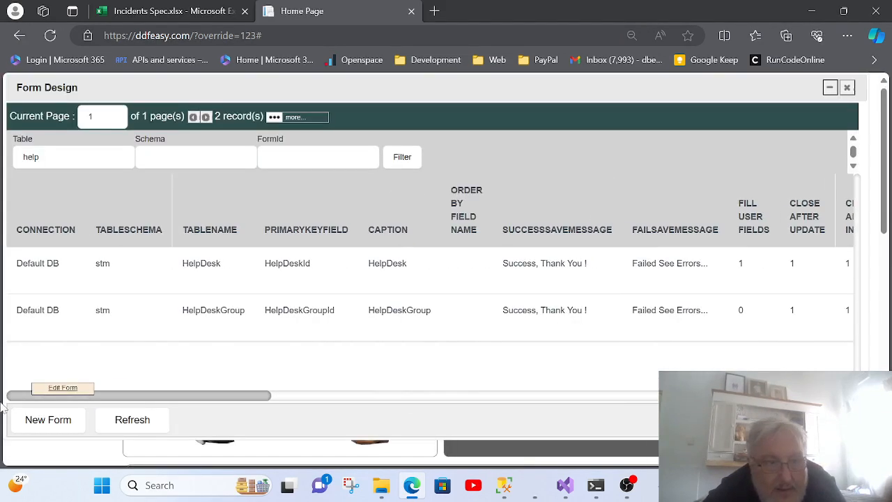
- Run the HelpDesk form's test view again, check its columns and the Test1 record's details, and close the details
drag(8, 397, 636, 404)
click(827, 270)
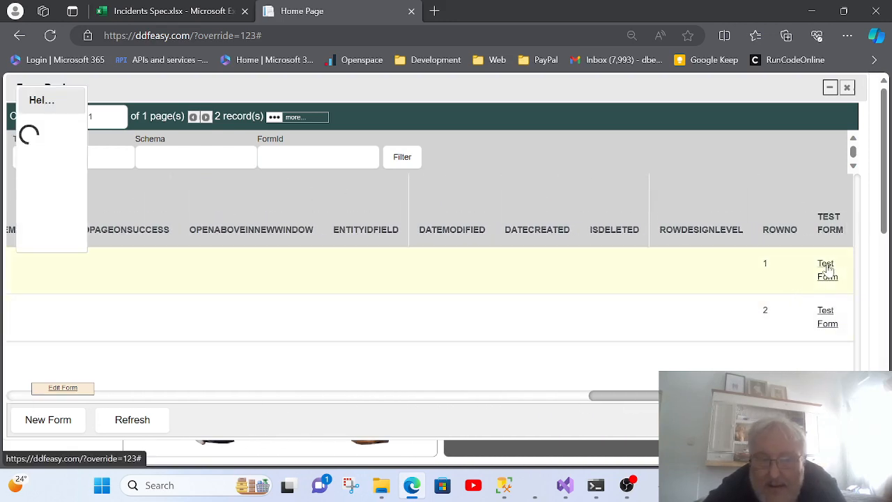
click(163, 198)
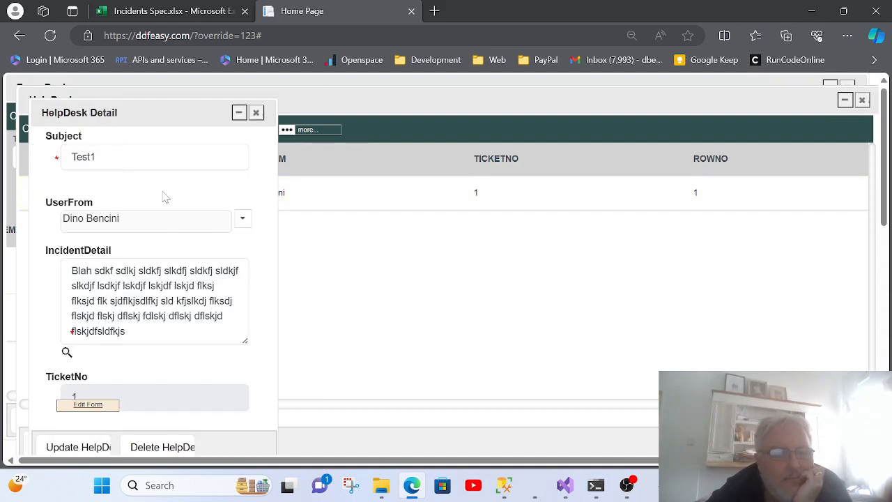
click(258, 114)
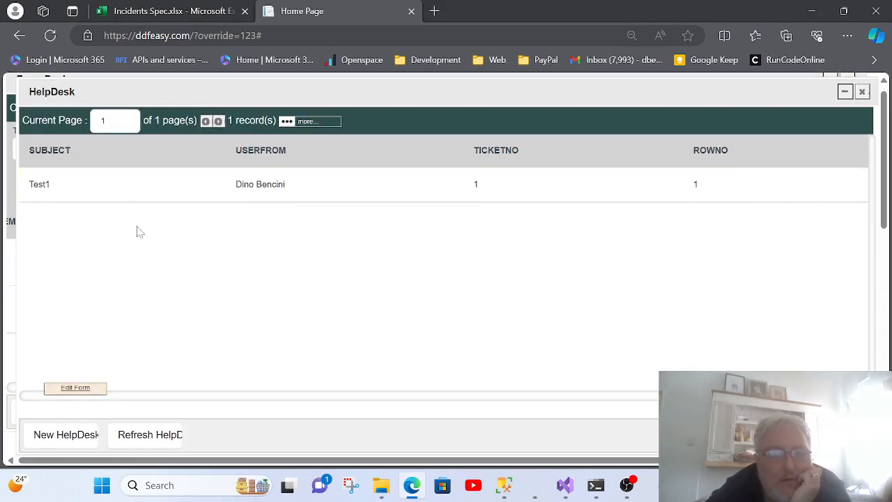
- Open the Test1 record's IncidentDetail in the text viewer, add several lines of filler text starting with "dfg df", and close the viewer
click(237, 187)
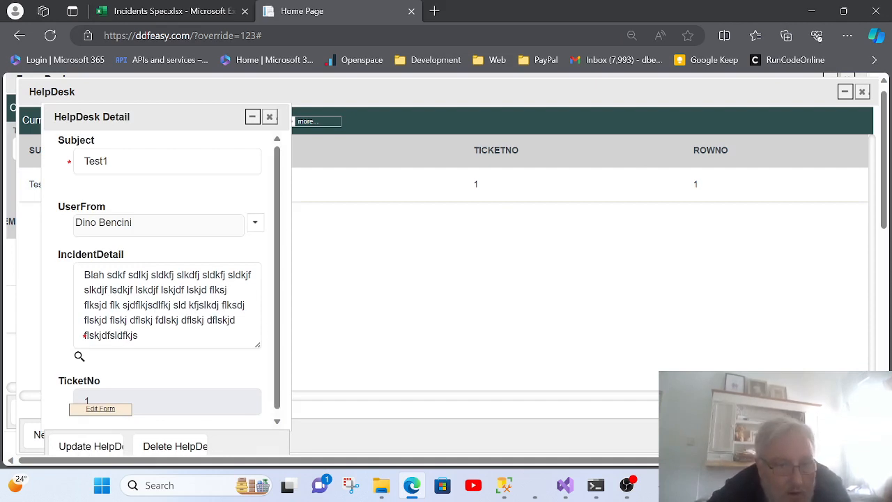
click(79, 358)
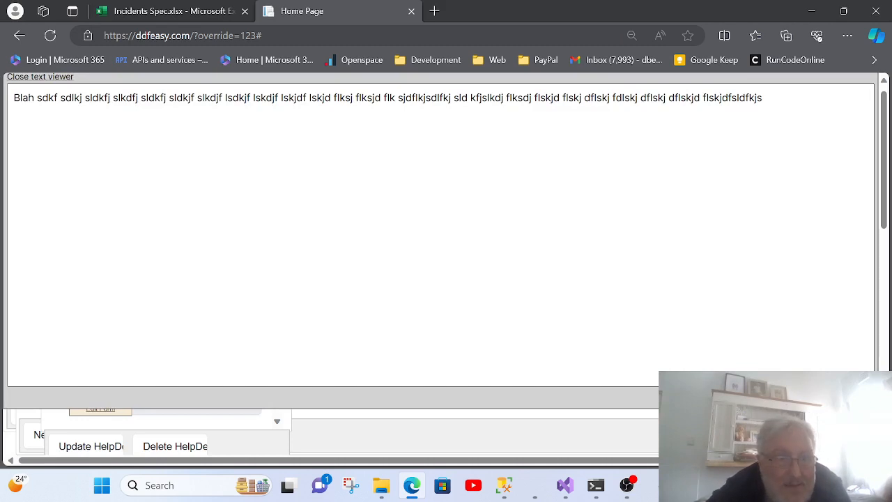
click(765, 99)
text(dfg df g df)
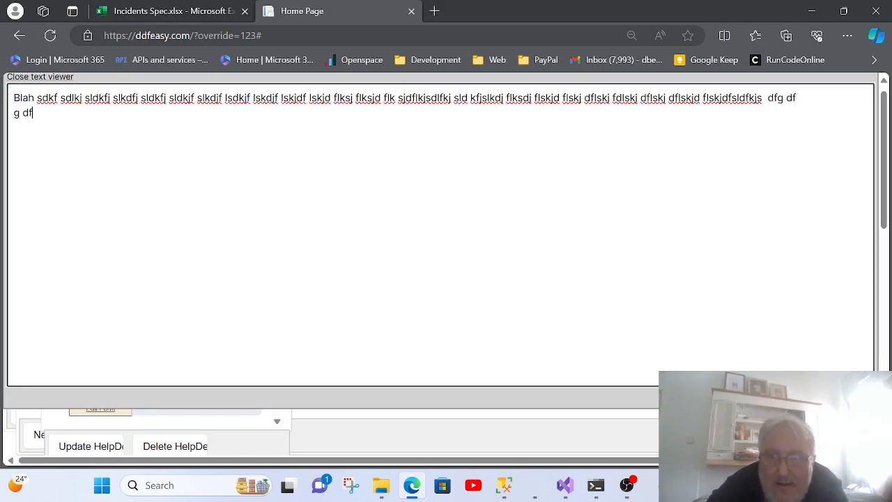
text( gdfg d fg d fg dfg dfg df gdf gdf g d  fd fg)
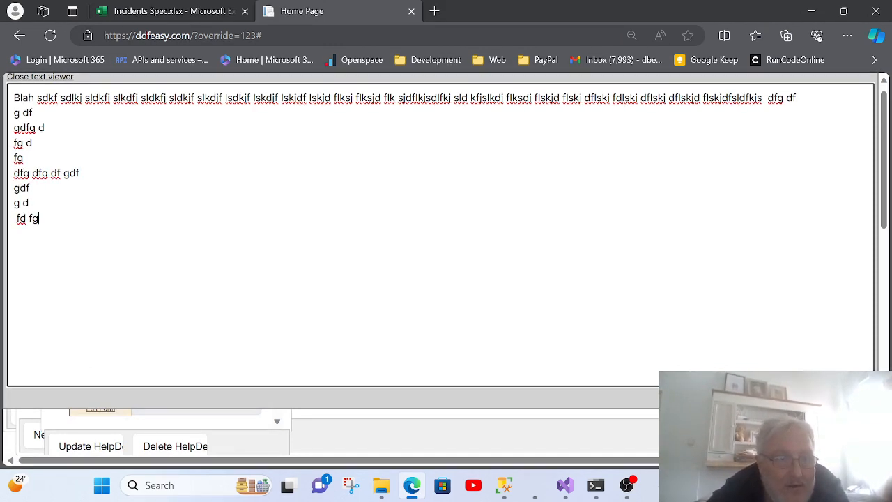
click(36, 78)
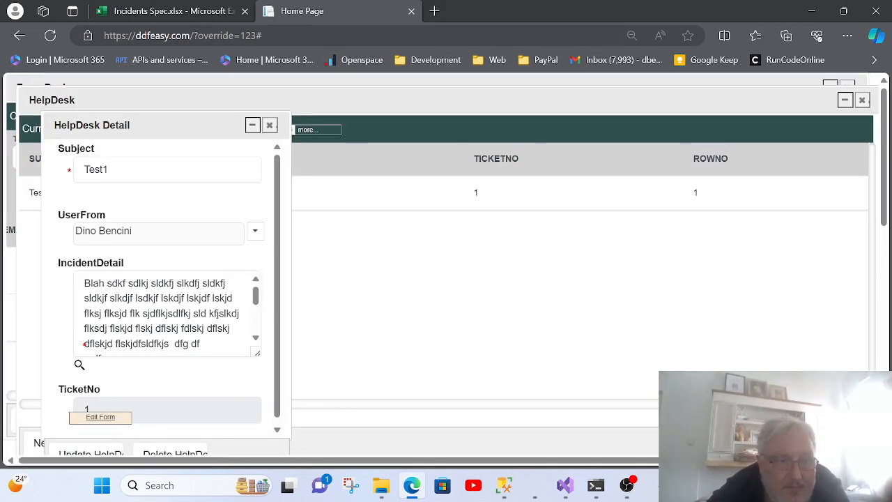
- Move the HelpDesk Detail window up enough to reach its actions and update the Test1 record
click(142, 314)
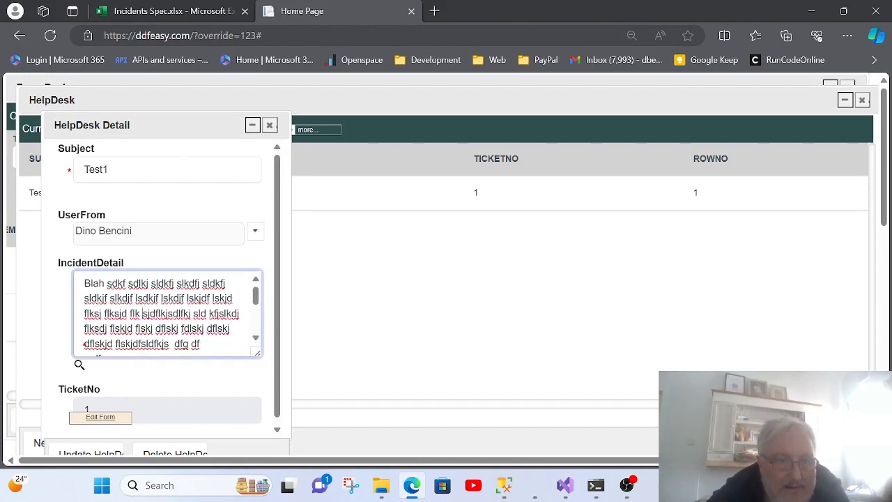
drag(159, 129, 141, 92)
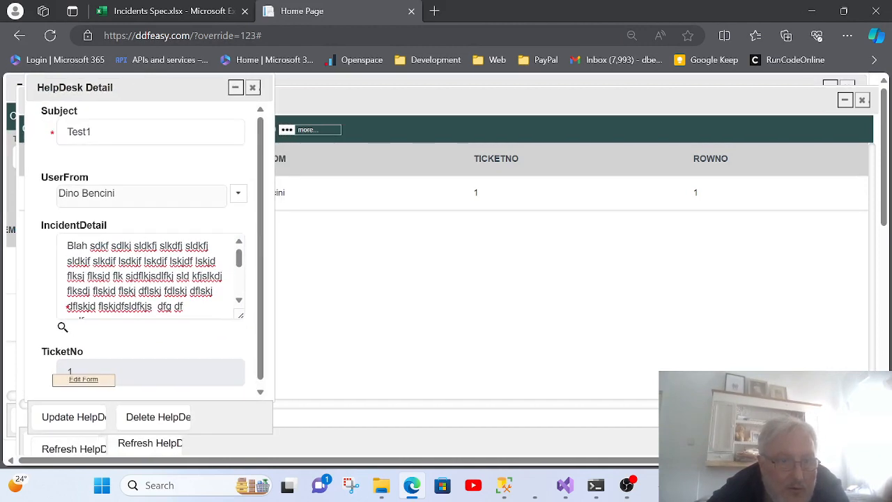
click(84, 416)
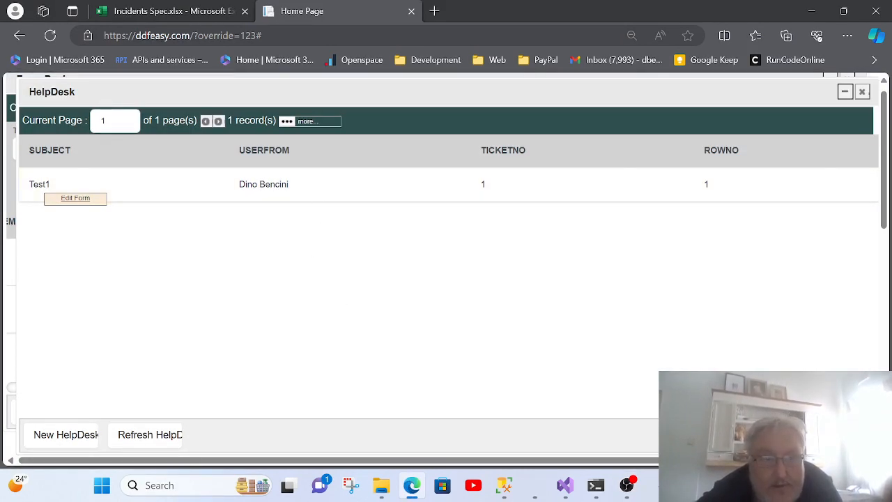
- Shade the TicketNo, Subject, From and Incident Detail columns green in the Incidents Spec workbook, and return to the DDFeasy page
click(194, 11)
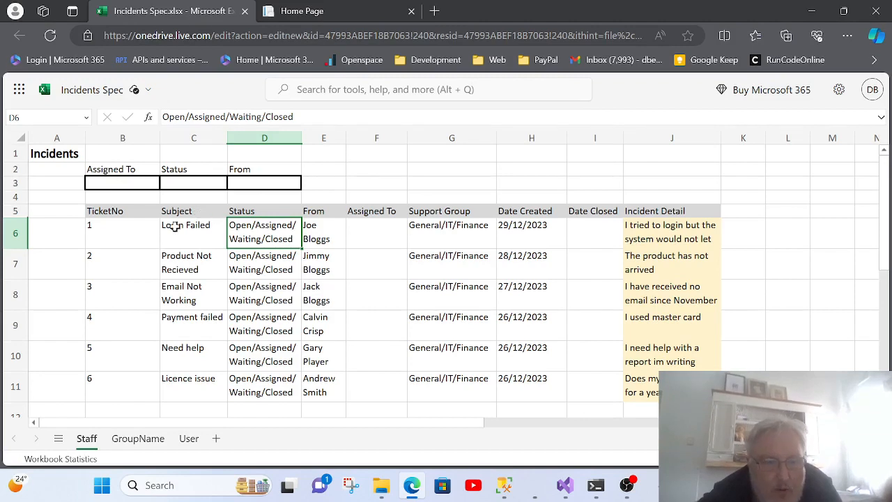
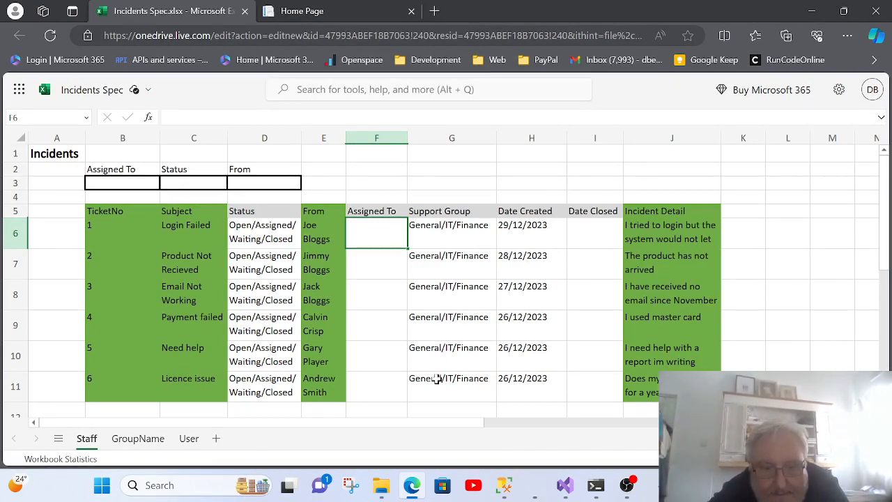
click(328, 11)
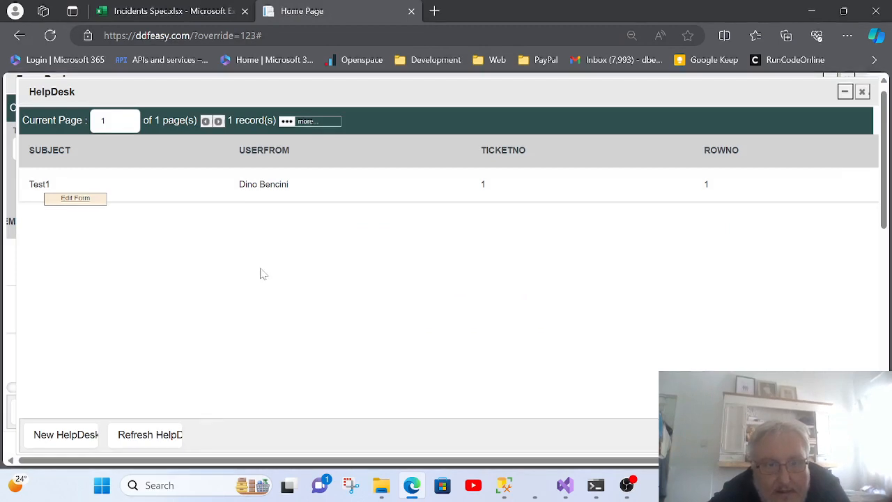
- Close the HelpDesk test view, open the HelpDesk form's design and expand its list of fields
click(862, 91)
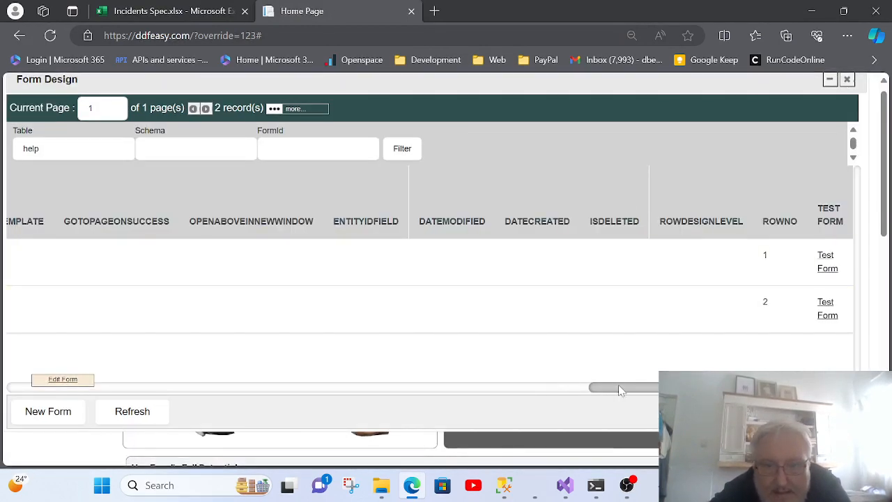
drag(618, 387, 42, 413)
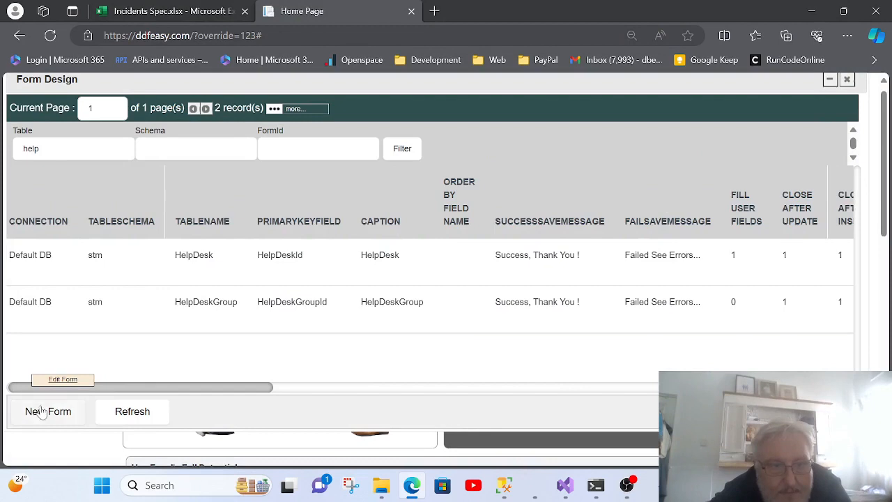
double_click(255, 259)
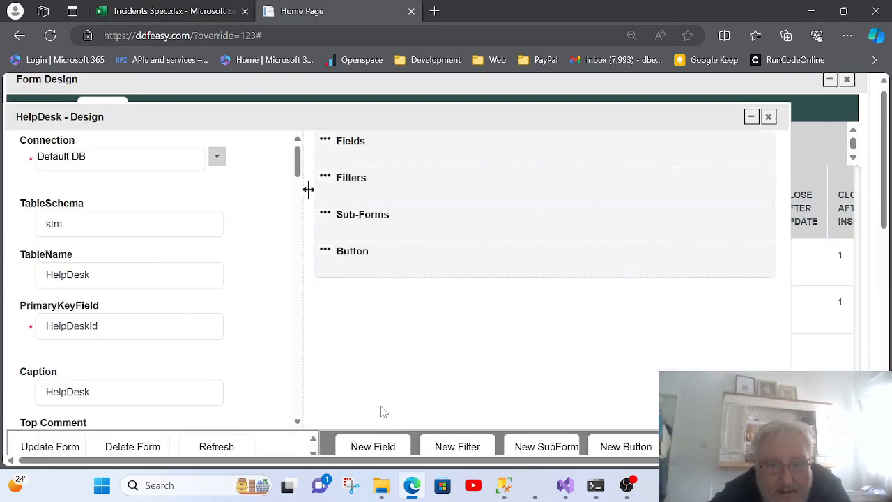
click(324, 142)
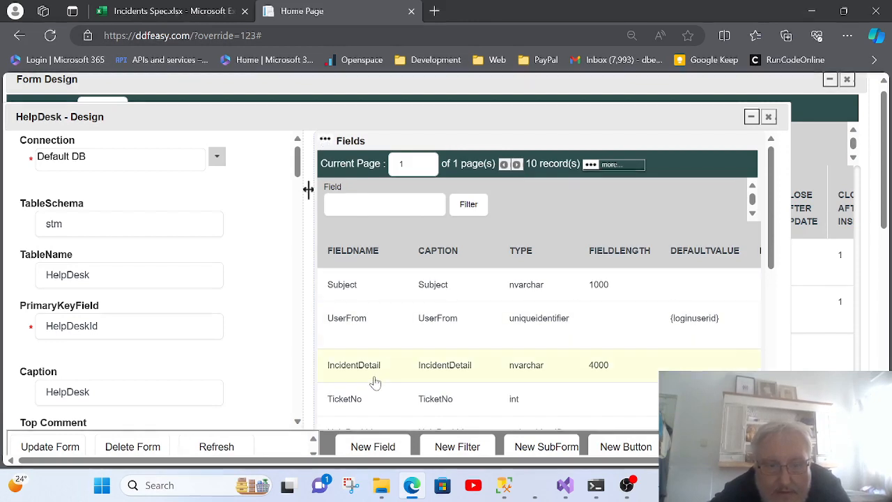
- Copy the ComboSql query from the UserFrom field's details and close them
double_click(360, 326)
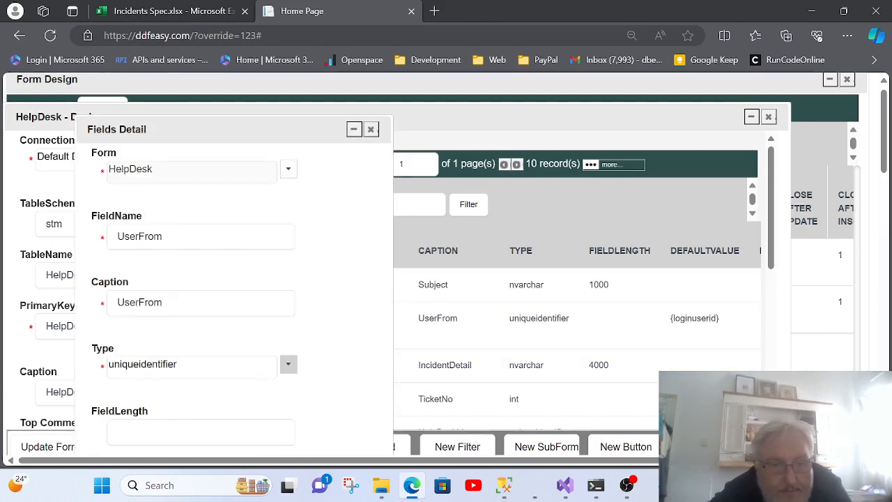
scroll(231, 260, down, 5)
scroll(231, 260, down, 8)
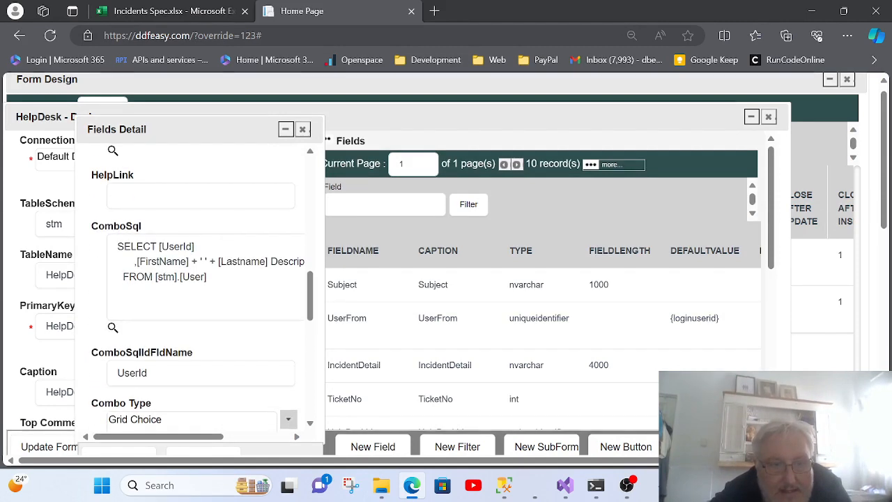
drag(208, 279, 74, 247)
right_click(129, 254)
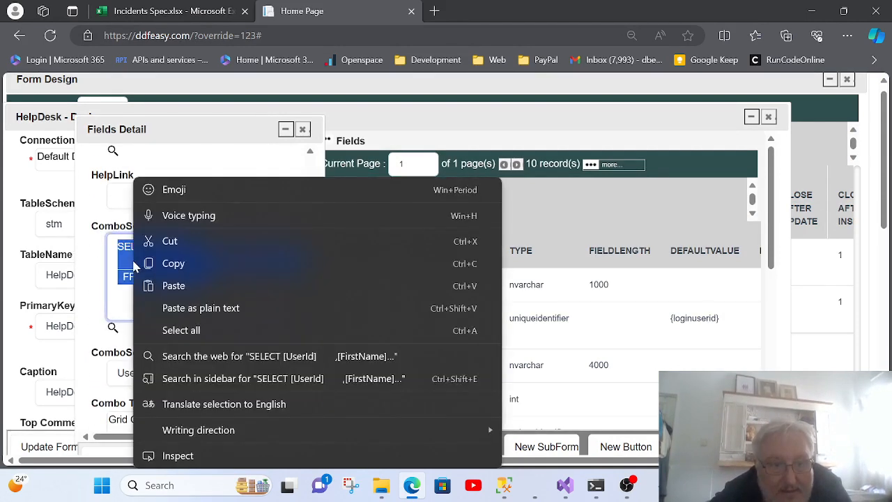
click(152, 262)
click(304, 129)
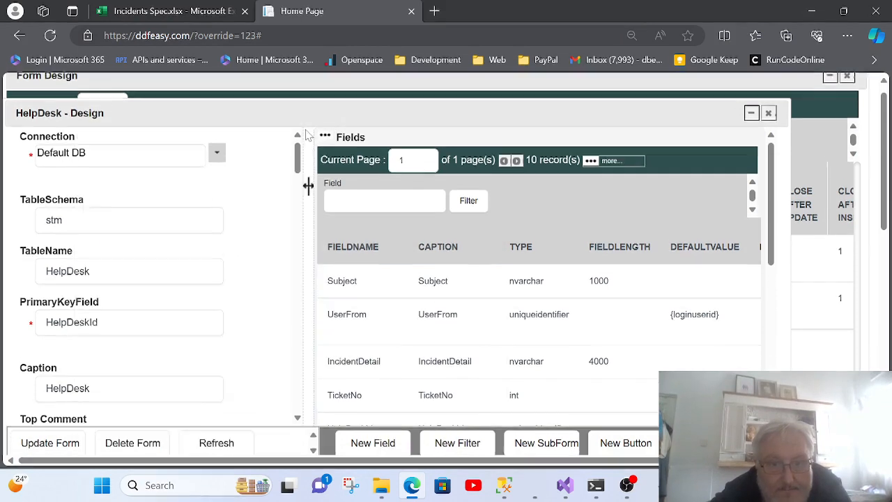
- Start a new HelpDesk field and paste the copied user query into its ComboSql
click(377, 438)
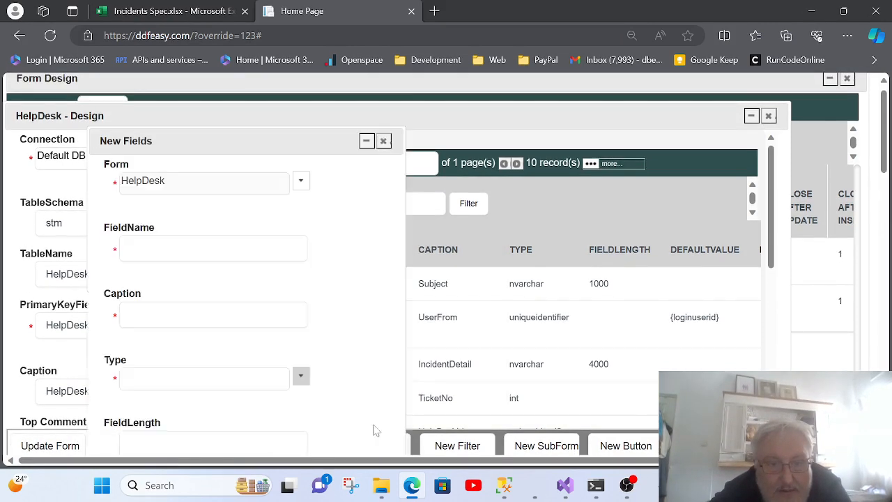
click(224, 253)
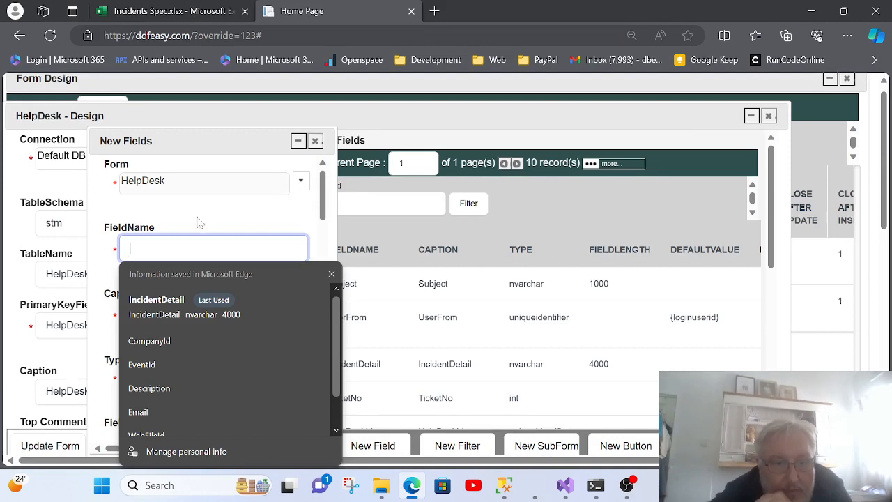
click(200, 222)
scroll(202, 223, down, 1)
scroll(209, 227, down, 5)
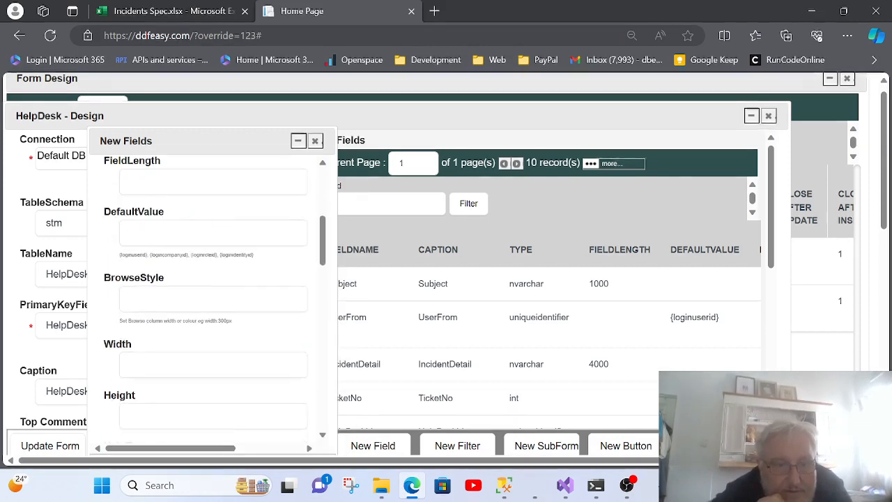
scroll(196, 230, down, 2)
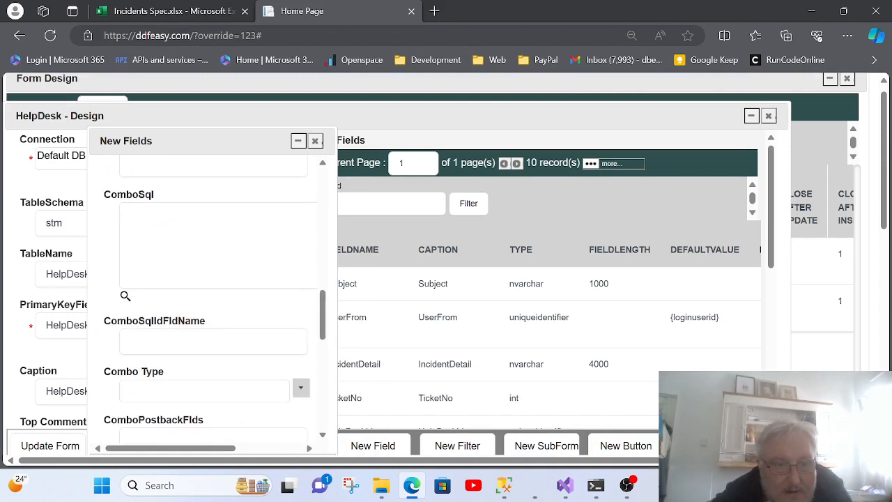
click(138, 222)
right_click(137, 220)
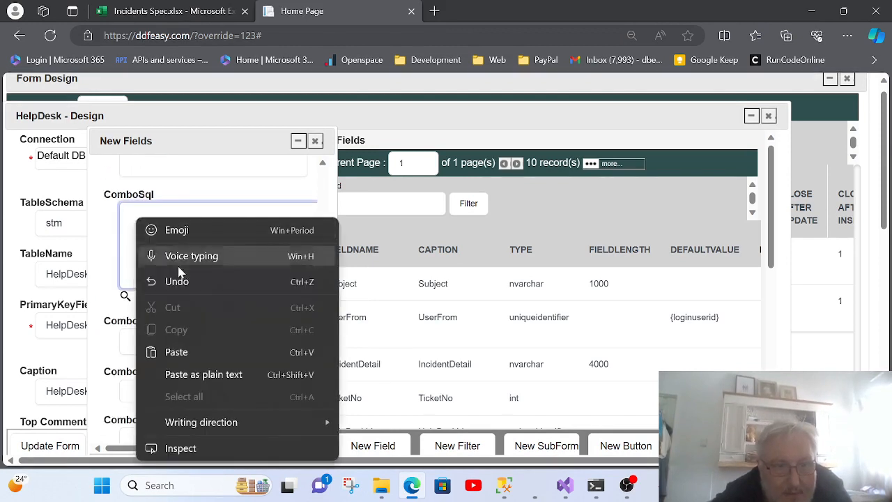
click(191, 349)
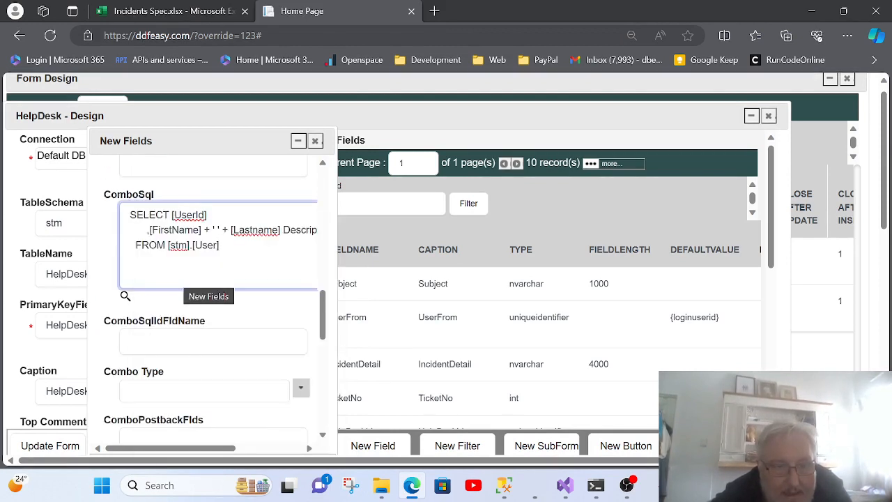
- Copy UserId from the query into the new field's ComboSqlIdFldName and set its Combo Type to Grid Choice
drag(175, 216, 204, 215)
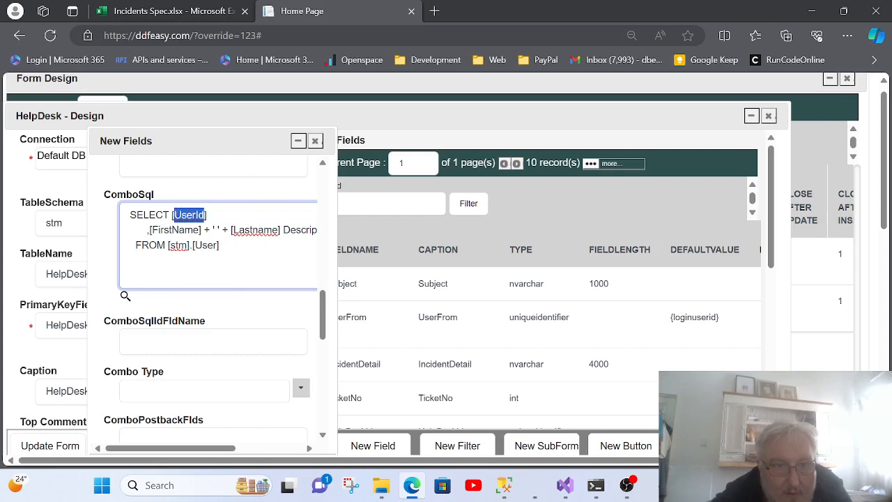
right_click(187, 217)
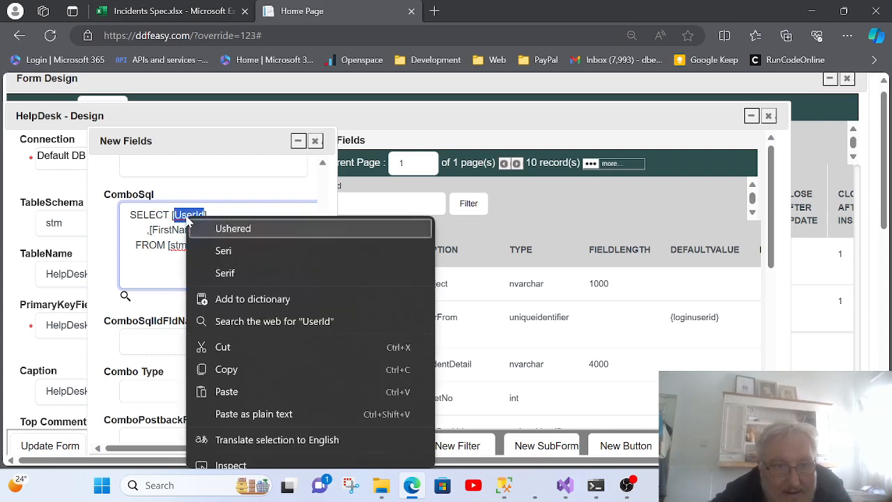
click(253, 375)
click(167, 342)
right_click(167, 342)
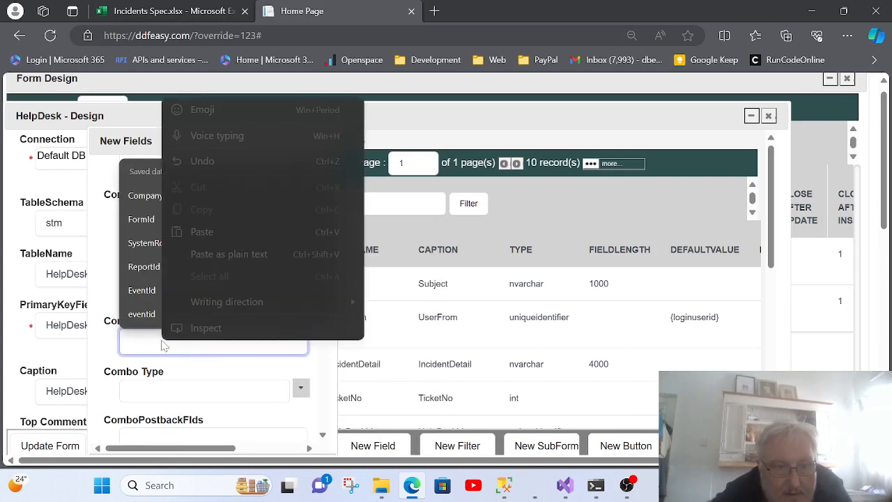
click(192, 233)
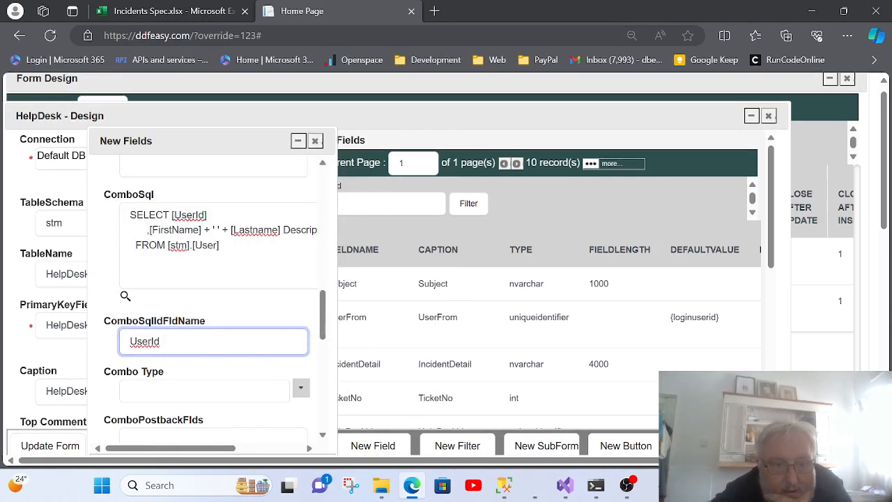
scroll(212, 360, down, 2)
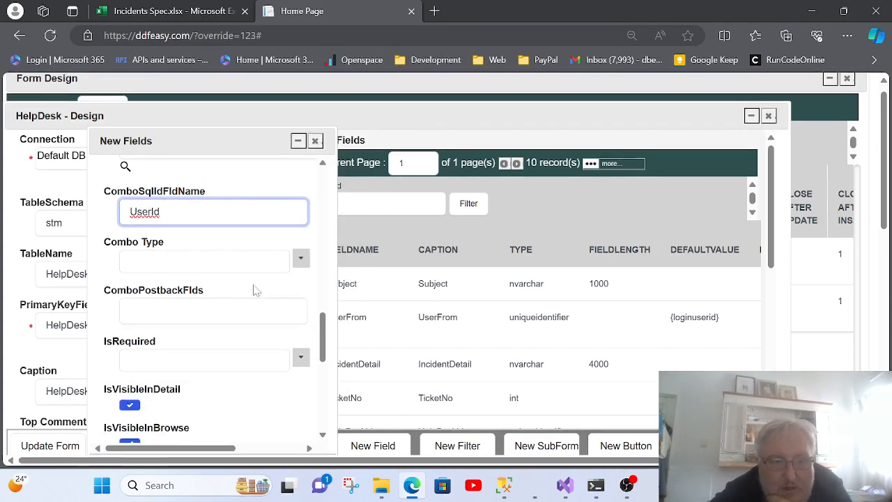
click(302, 260)
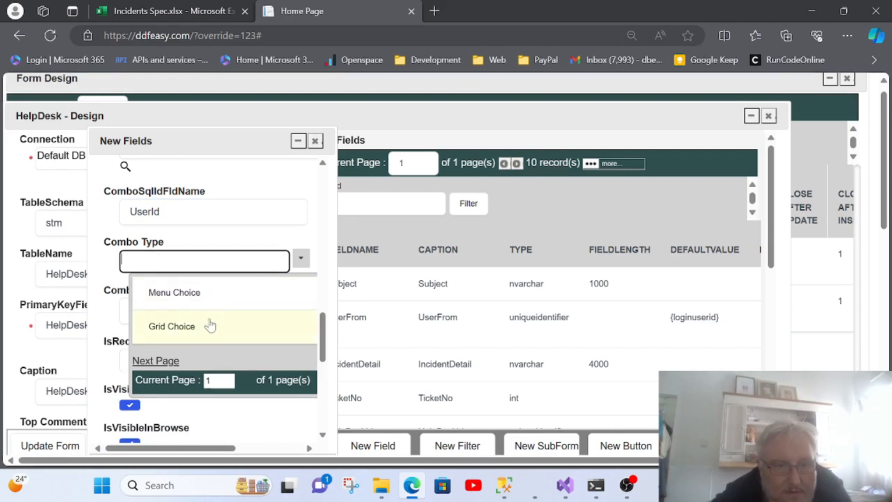
click(210, 325)
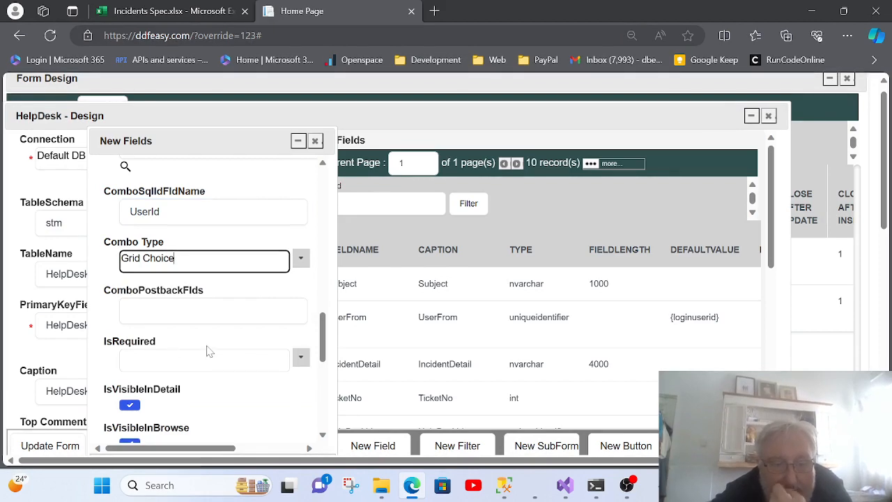
- Copy the Assigned To heading from the Incidents Spec workbook and use it as the new field's FieldName, AssignedTo without a space
scroll(222, 273, up, 15)
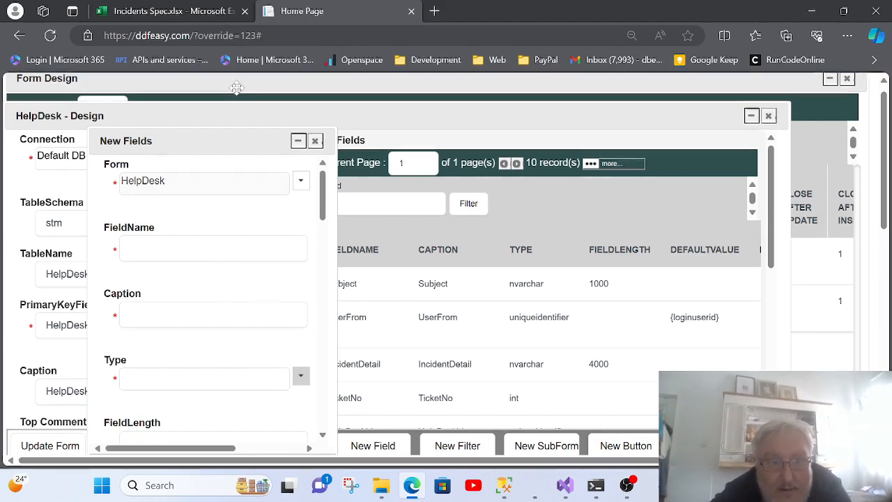
click(178, 12)
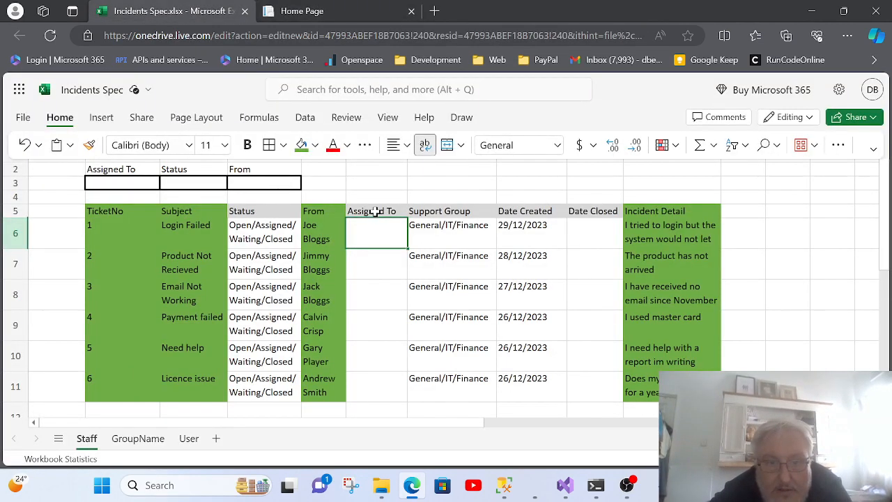
click(374, 211)
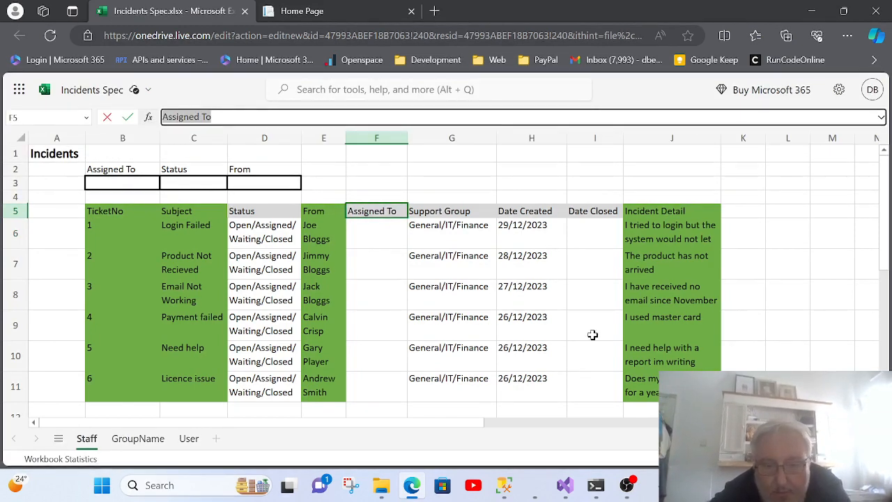
click(328, 11)
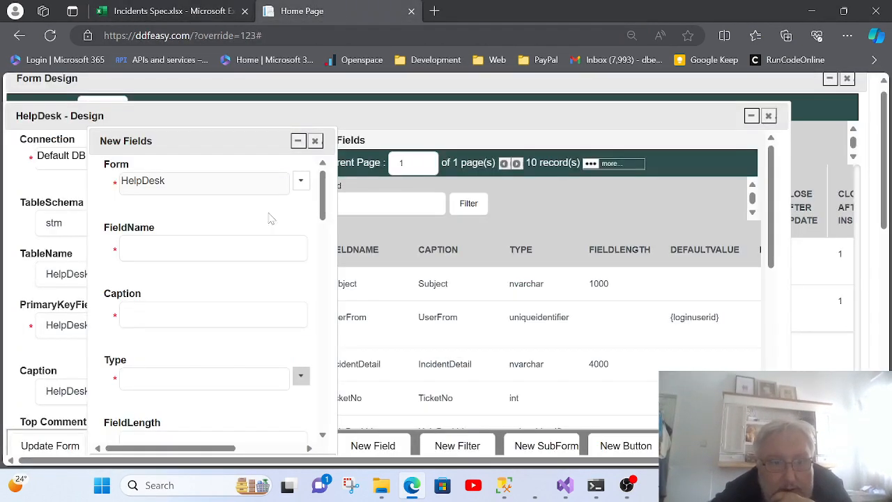
click(213, 248)
key(ctrl+v)
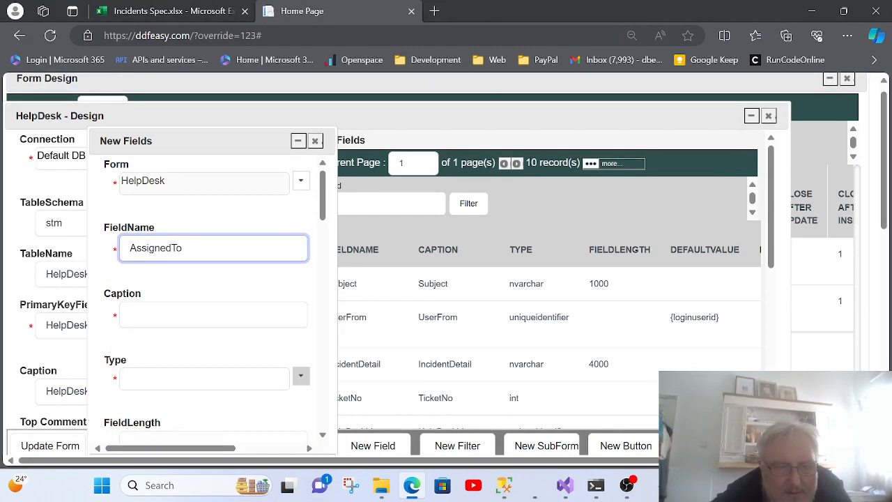
- Copy AssignedTo from the FieldName into the Caption and set the field's Type to uniqueidentifier
double_click(155, 249)
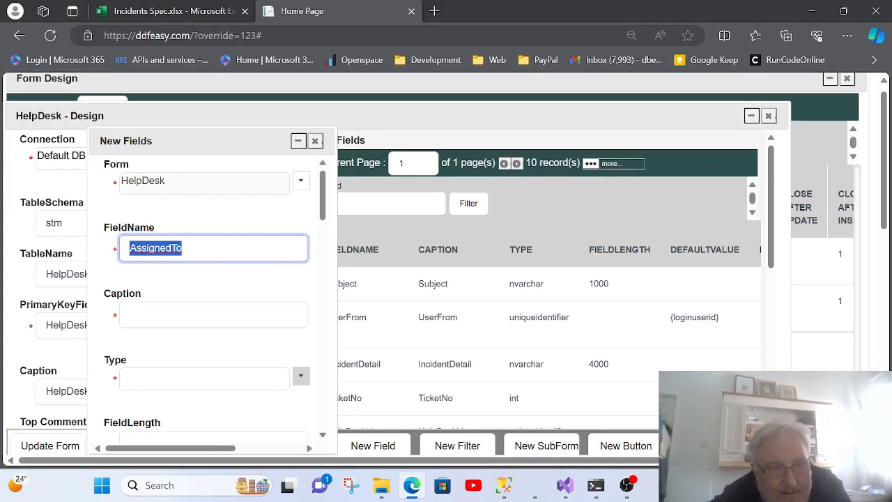
click(153, 315)
key(ctrl+v)
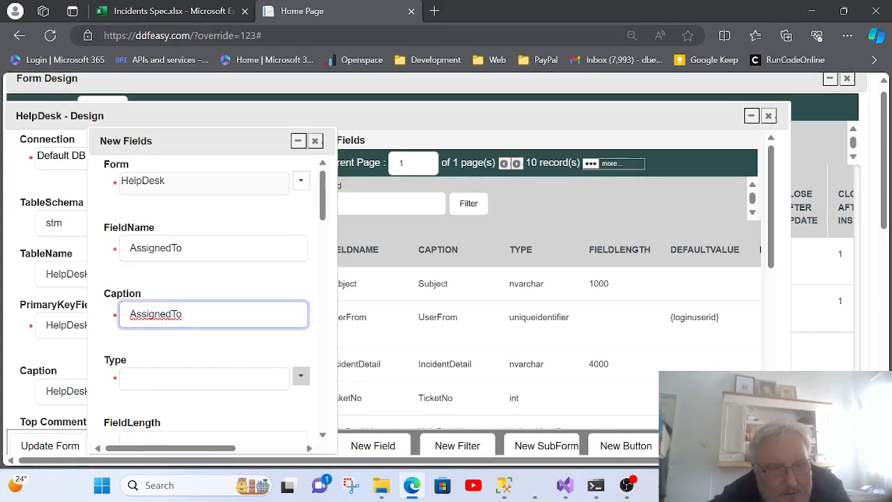
scroll(249, 235, down, 2)
scroll(202, 240, down, 2)
click(202, 206)
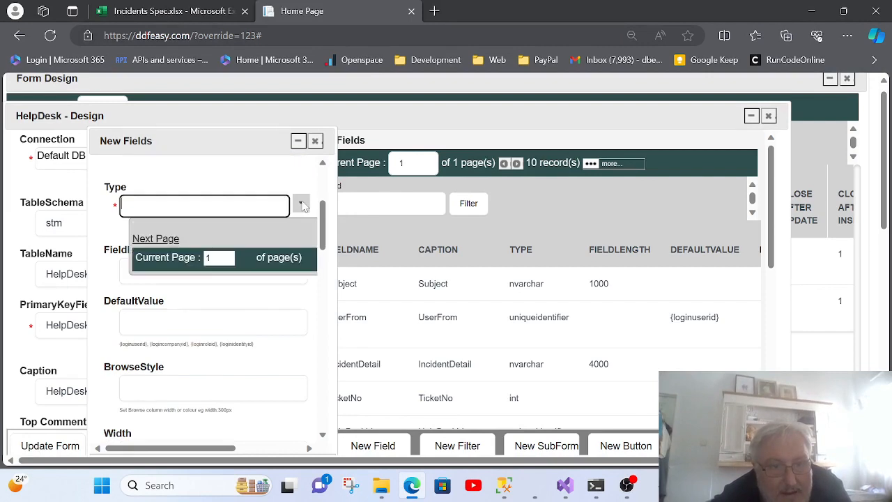
scroll(209, 349, down, 3)
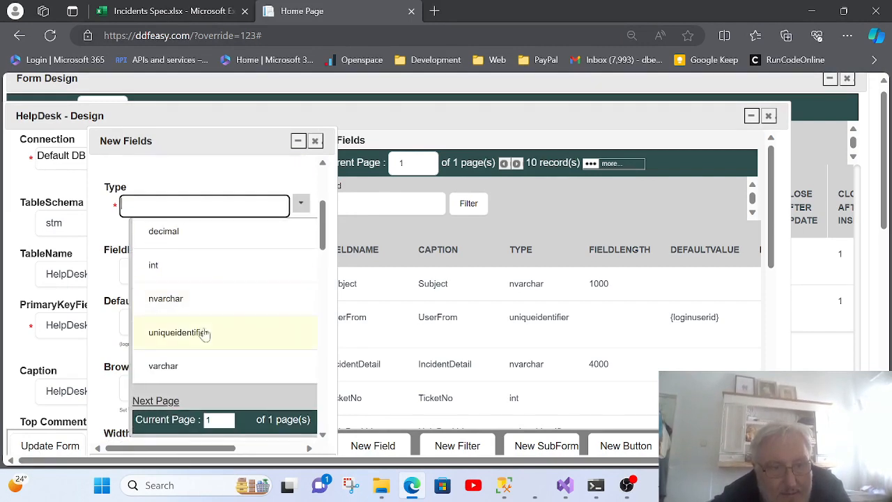
click(209, 333)
click(198, 257)
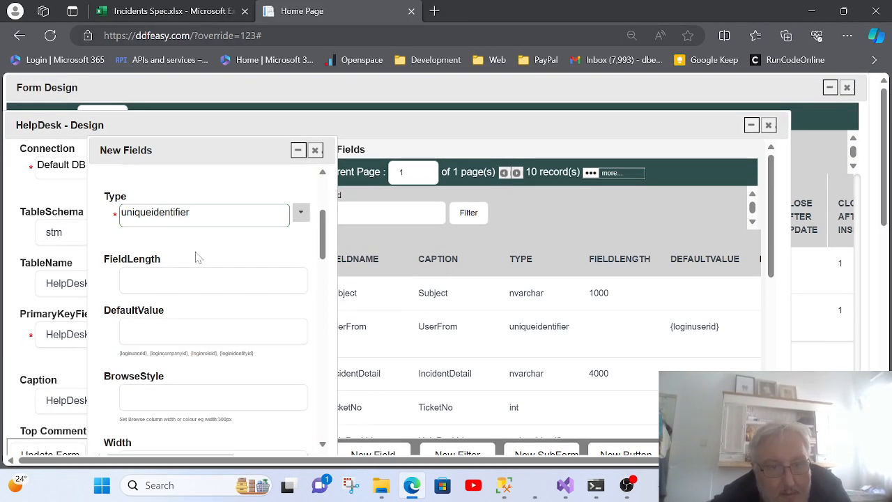
- Set the AssignedTo field's HelpText to "This is the staff member allocated to fixing your issue" and save the field
scroll(223, 268, down, 3)
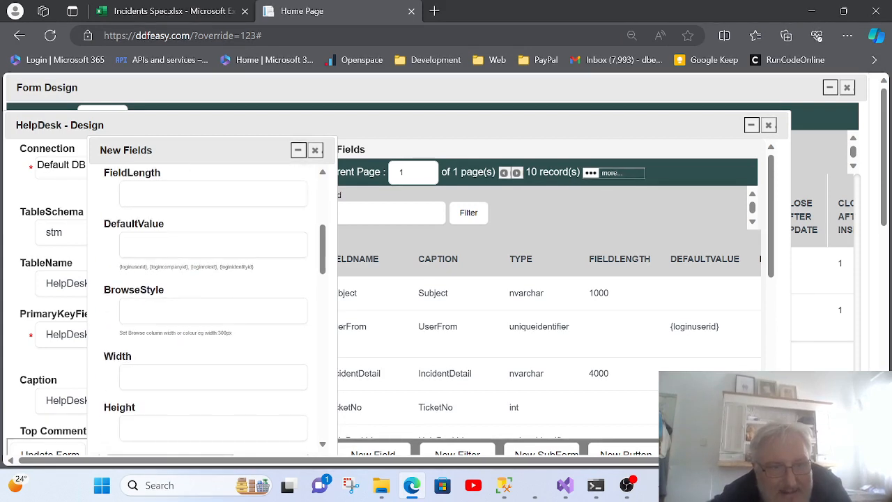
scroll(185, 243, down, 5)
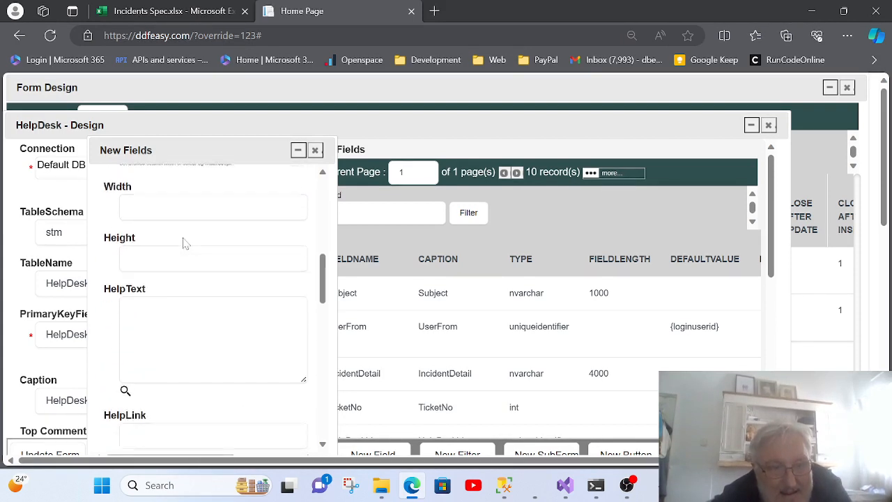
click(125, 335)
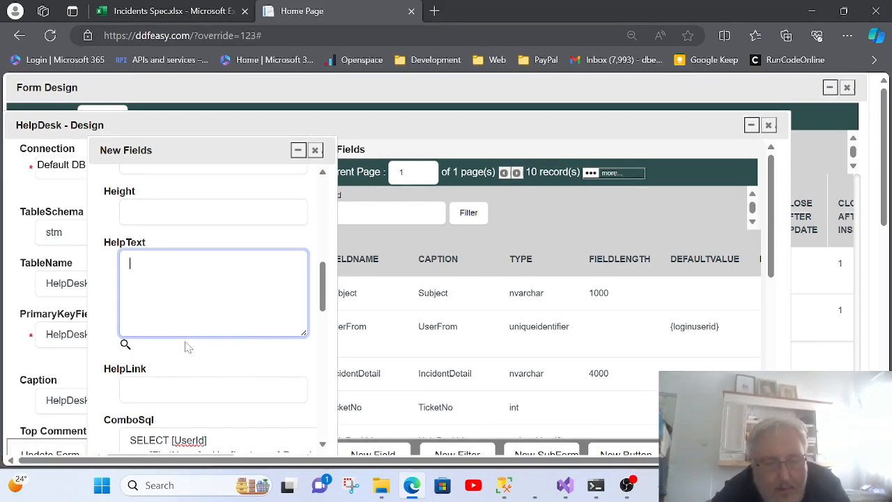
text(This)
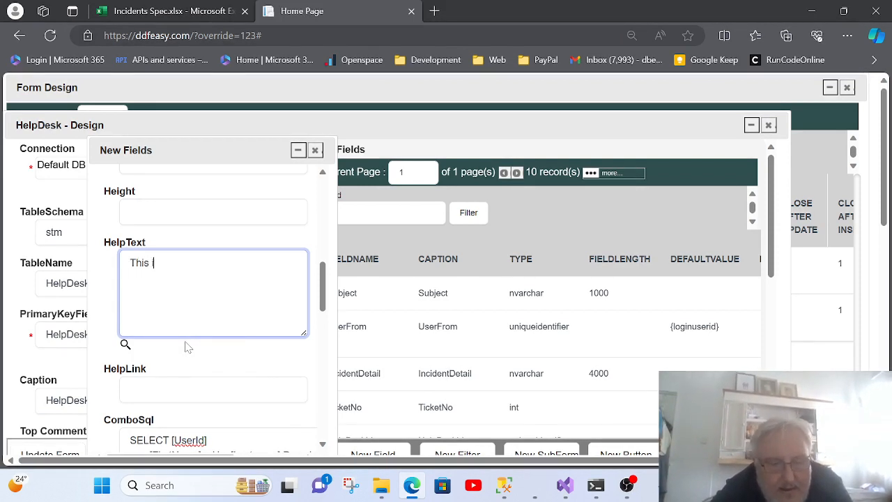
text( is the s)
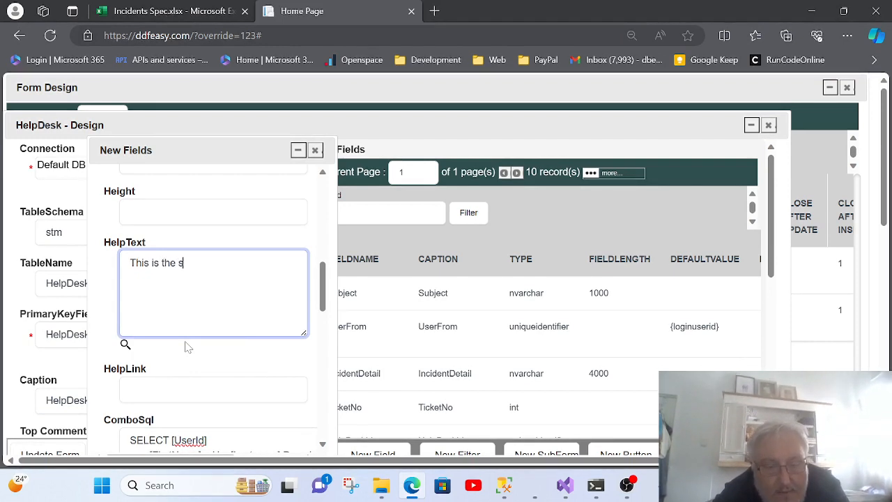
text(taff member alloca)
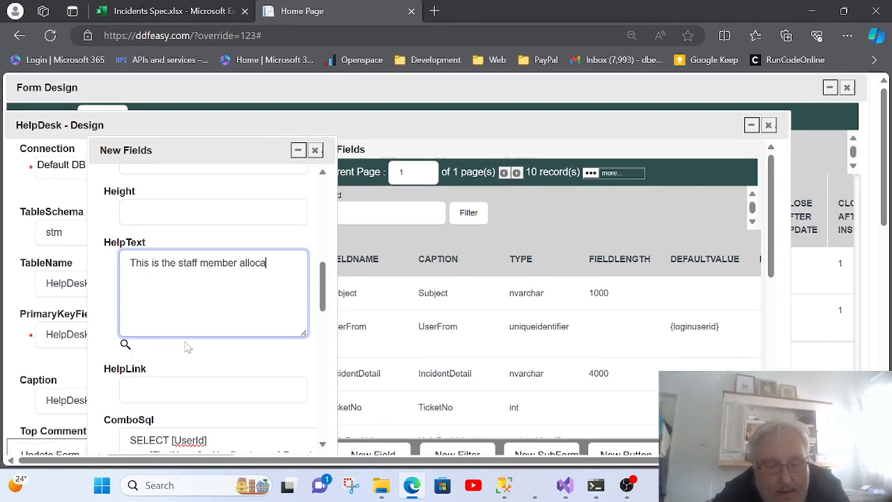
text(ted to)
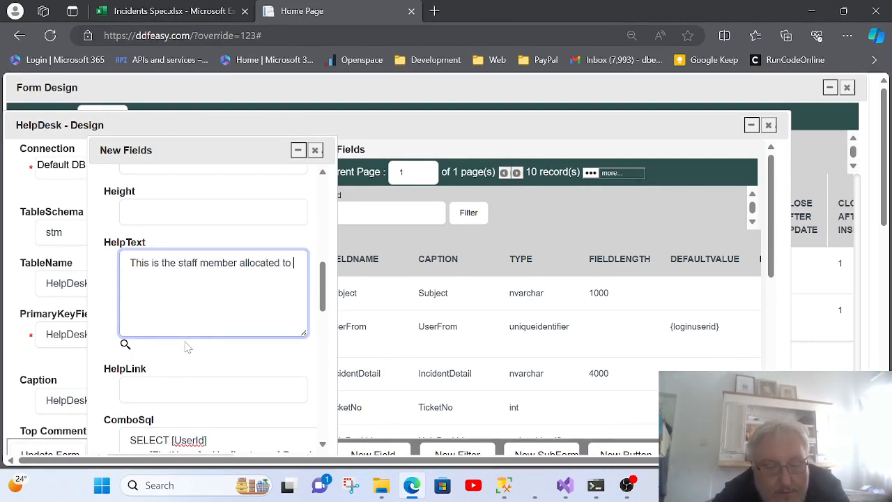
text( fixing your issue)
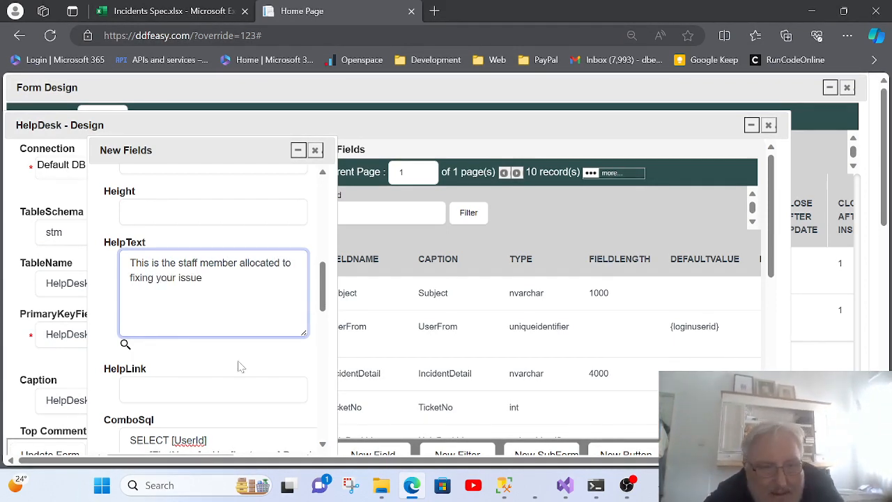
drag(189, 157, 98, 92)
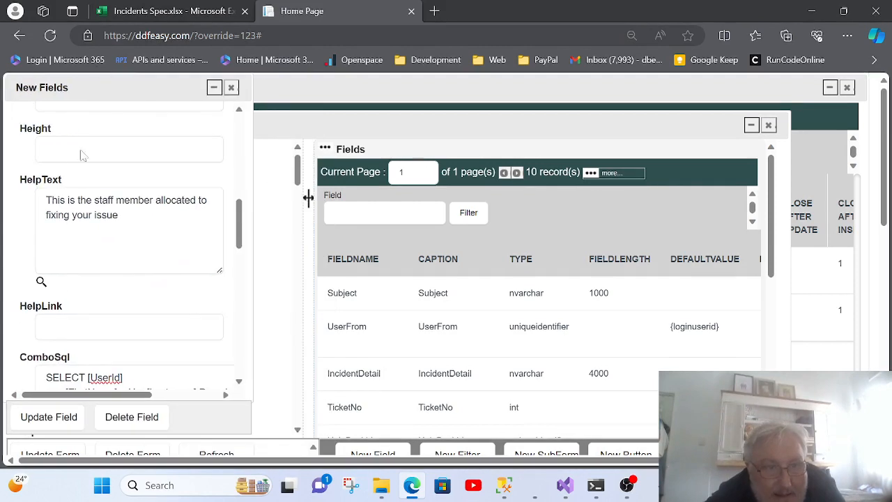
click(49, 417)
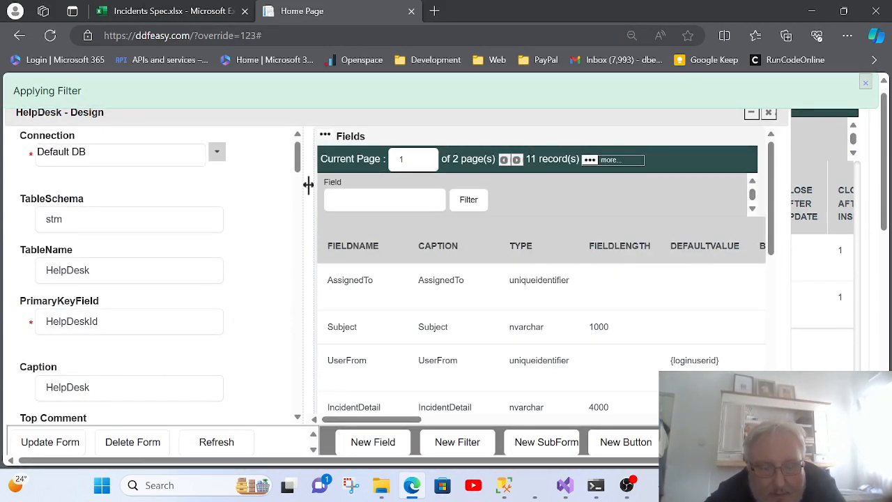
- Check the Support Group column in the Incidents Spec workbook and start a new HelpDesk field with the FieldName SupportGroup
click(180, 14)
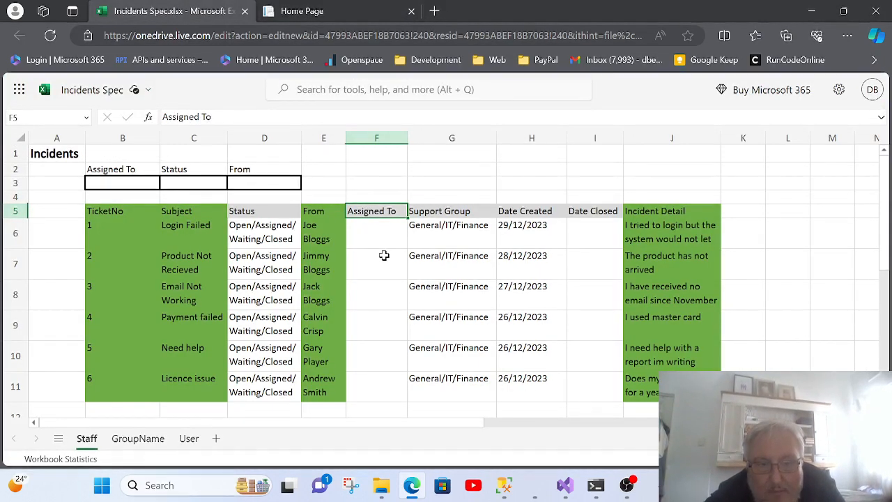
click(438, 242)
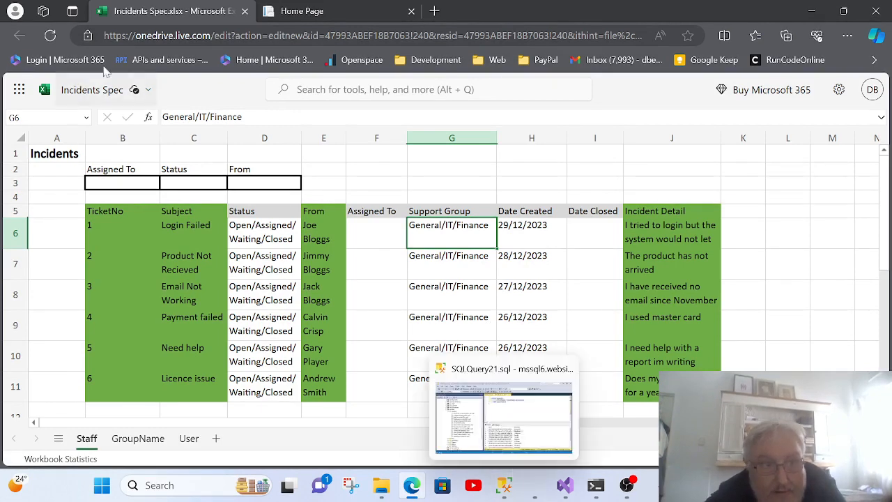
click(334, 14)
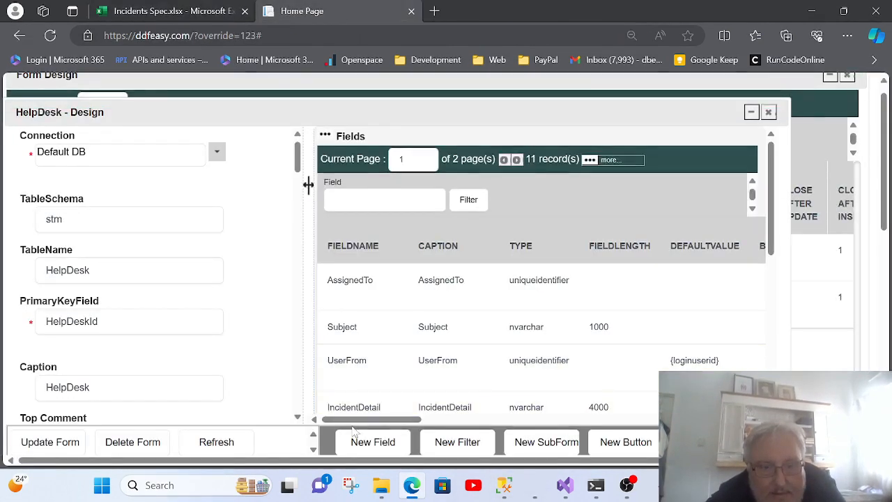
click(371, 442)
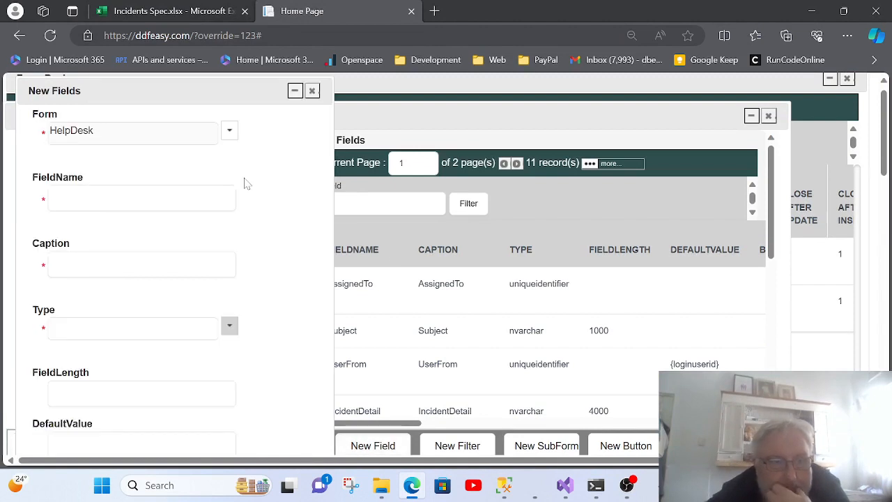
click(162, 200)
text(Support Group)
key(Left)
key(Left)
key(Left)
key(Left)
key(BackSpace)
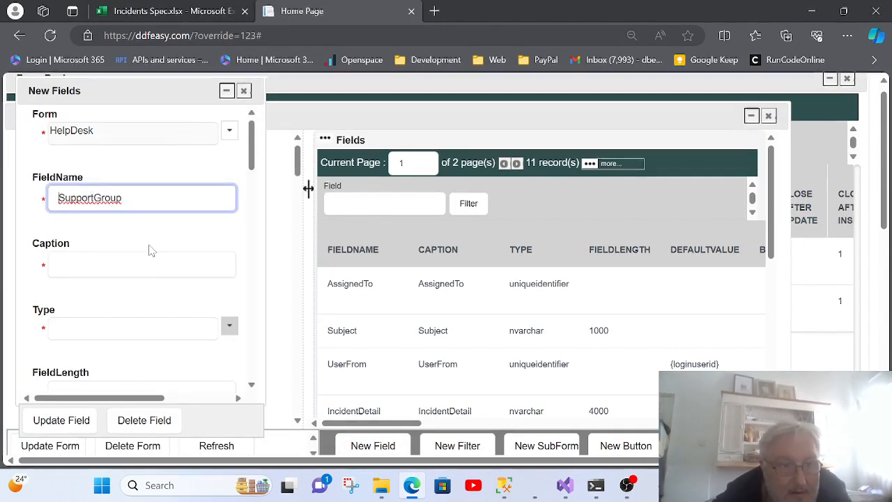
- Copy the FieldName into the new field's Caption and add a space so it reads Support Group
key(ctrl+a)
key(ctrl+c)
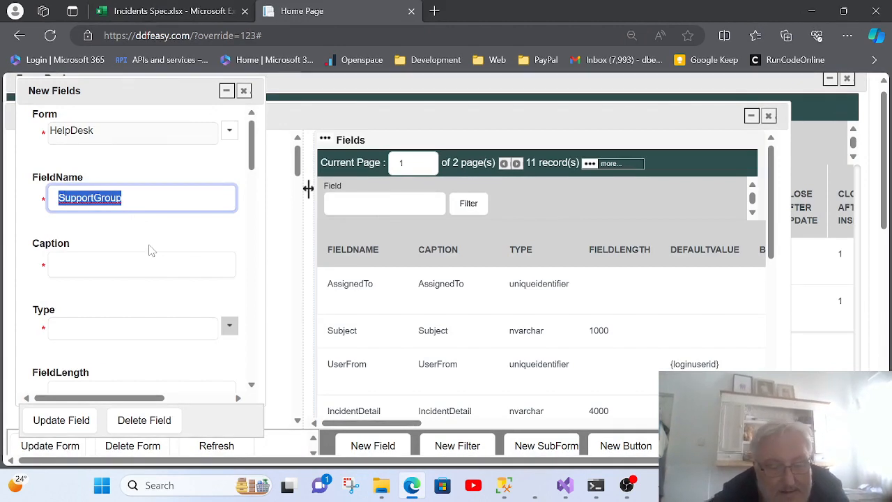
click(117, 265)
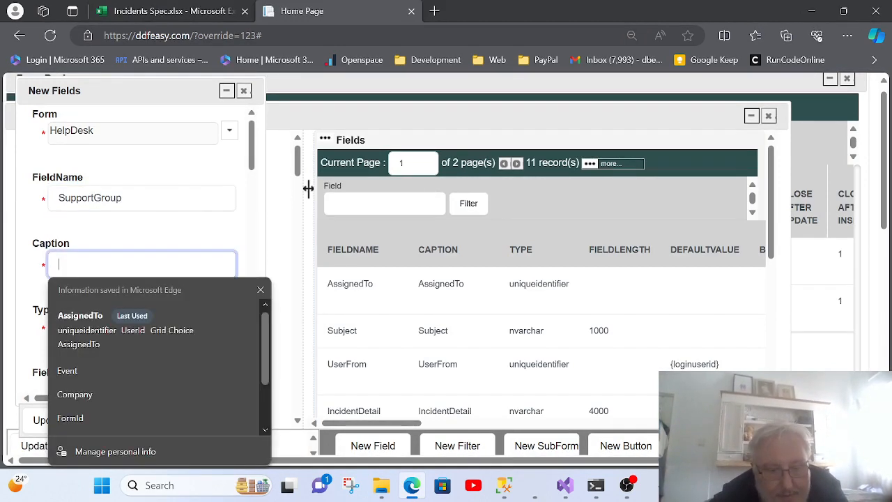
key(ctrl+v)
key(Left)
key(Left)
key(Left)
key(Left)
key(Left)
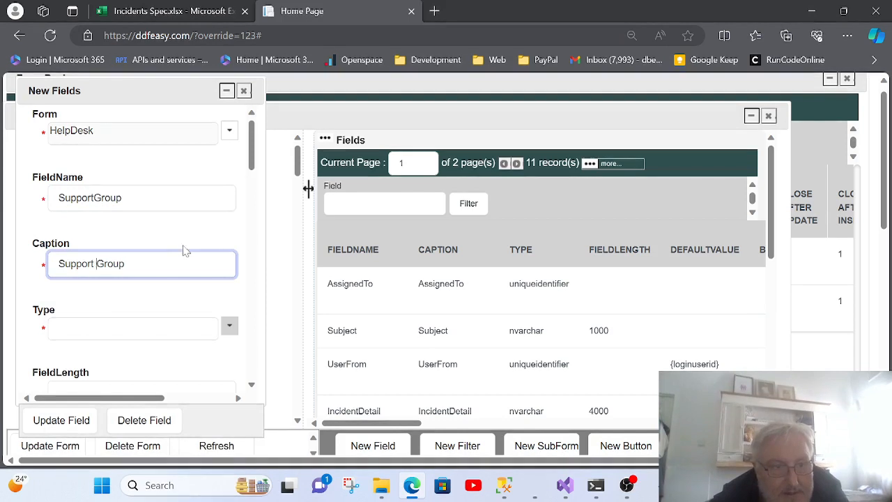
- Set the SupportGroup field's Type to uniqueidentifier
scroll(203, 237, down, 2)
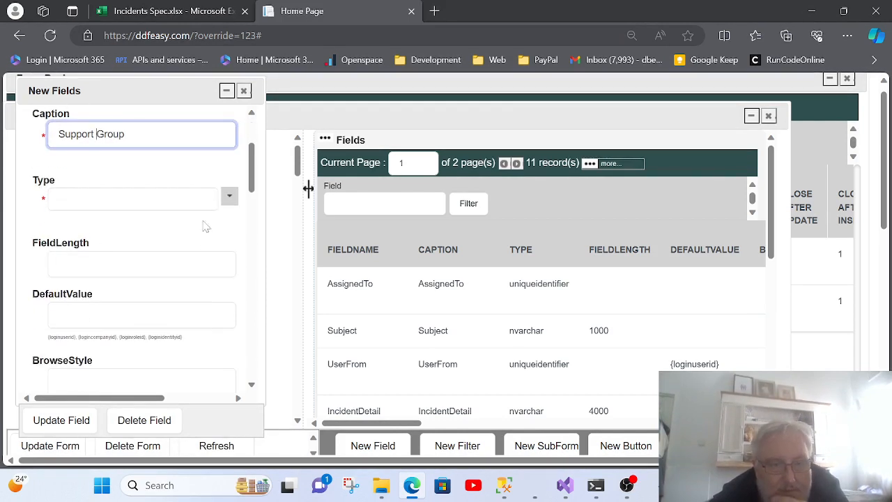
click(202, 198)
scroll(192, 279, down, 2)
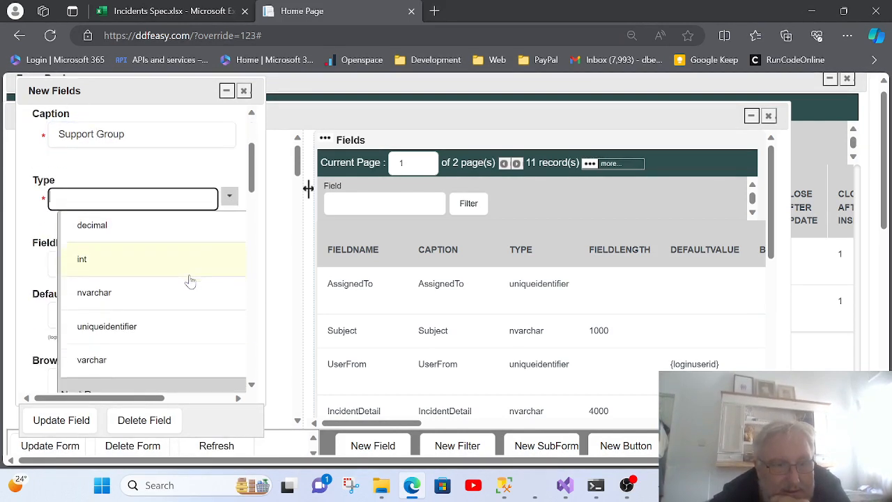
click(153, 336)
- Begin the SupportGroup field's ComboSql query with the keyword select
scroll(201, 224, down, 3)
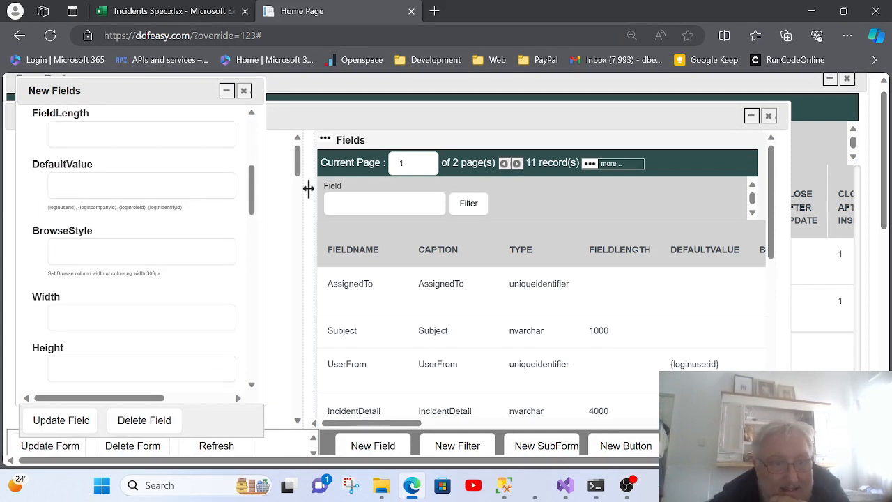
scroll(153, 213, down, 1)
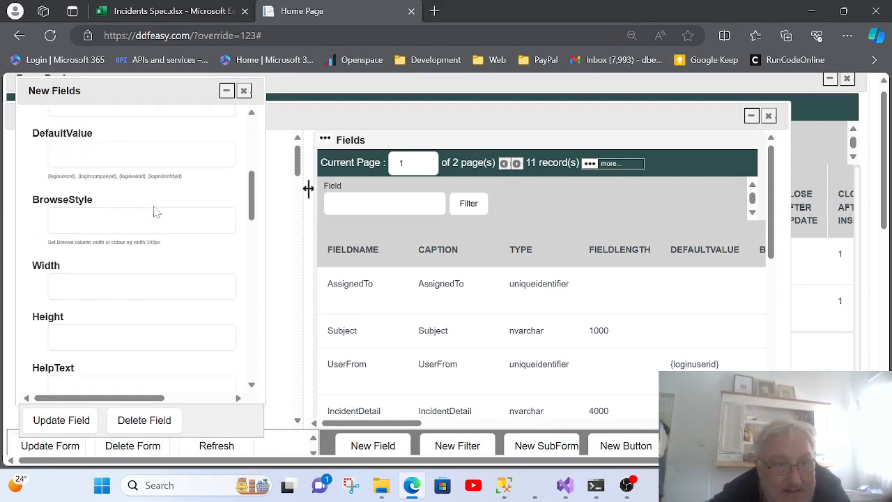
scroll(156, 212, down, 6)
click(157, 209)
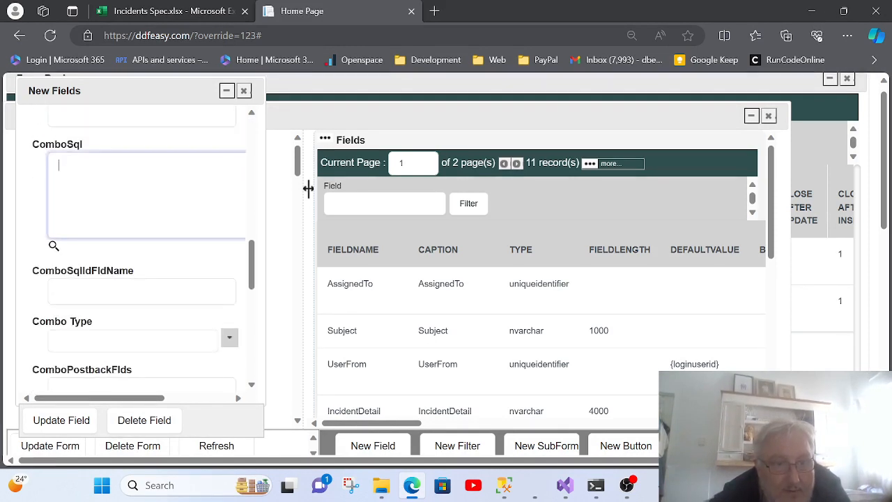
text(se)
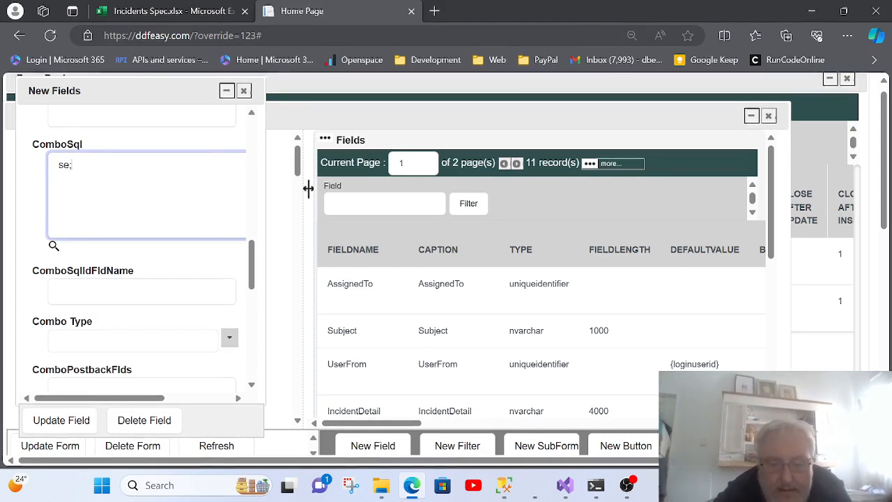
text(lect)
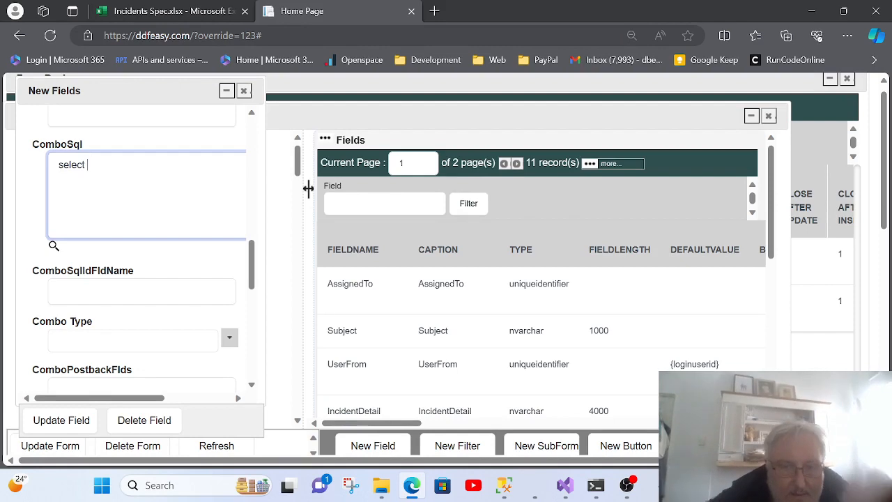
- Switch to SQL Server Management Studio, list the columns of the stm.HelpDeskGroup table and copy the HelpDeskGroupId column name
click(503, 485)
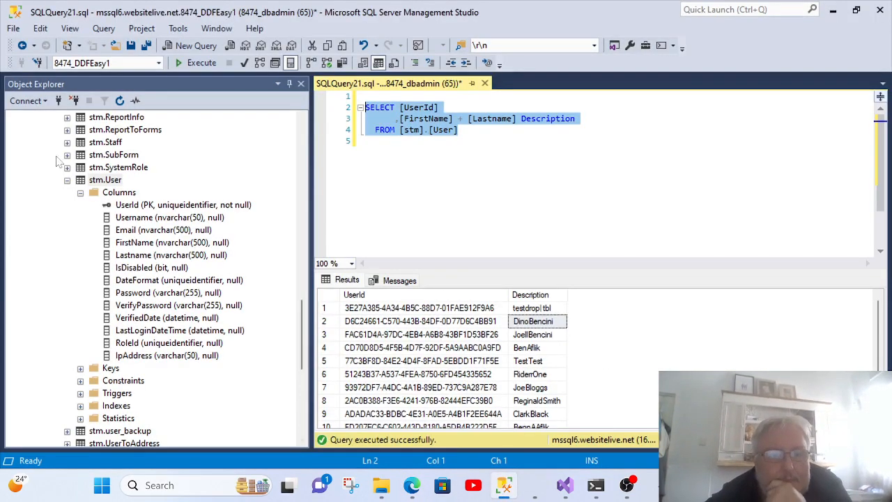
click(67, 180)
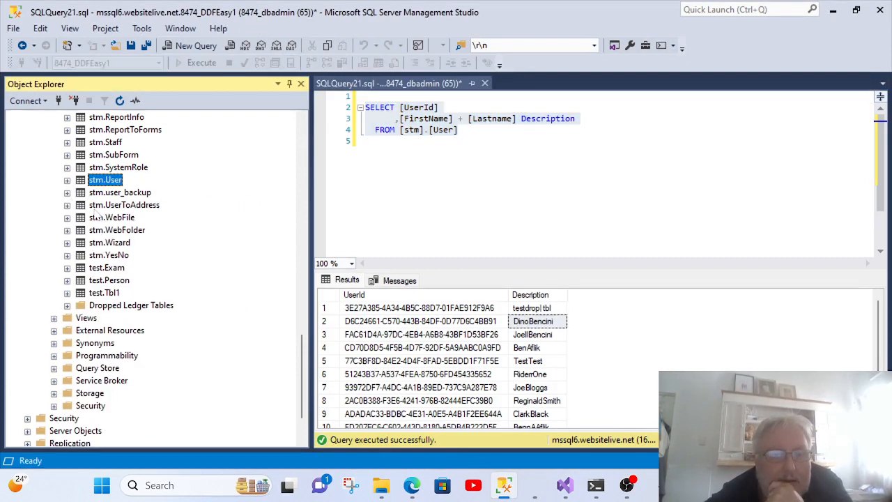
scroll(101, 227, up, 1)
scroll(101, 226, up, 7)
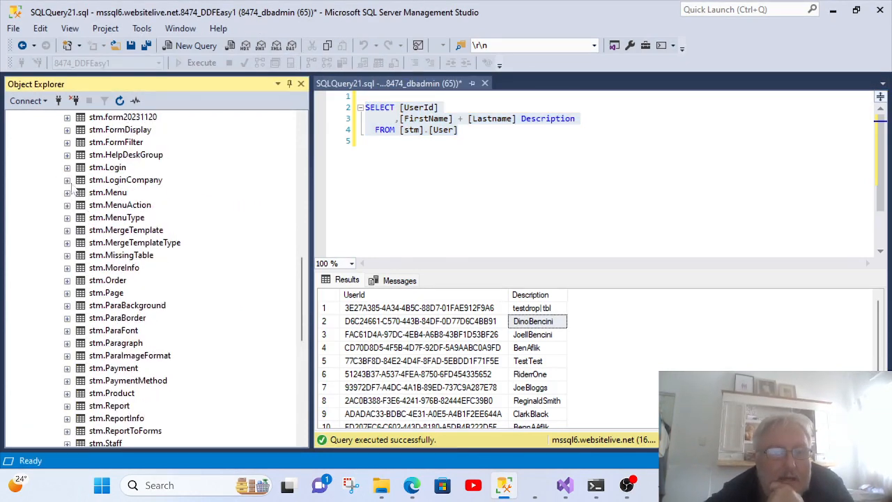
click(67, 155)
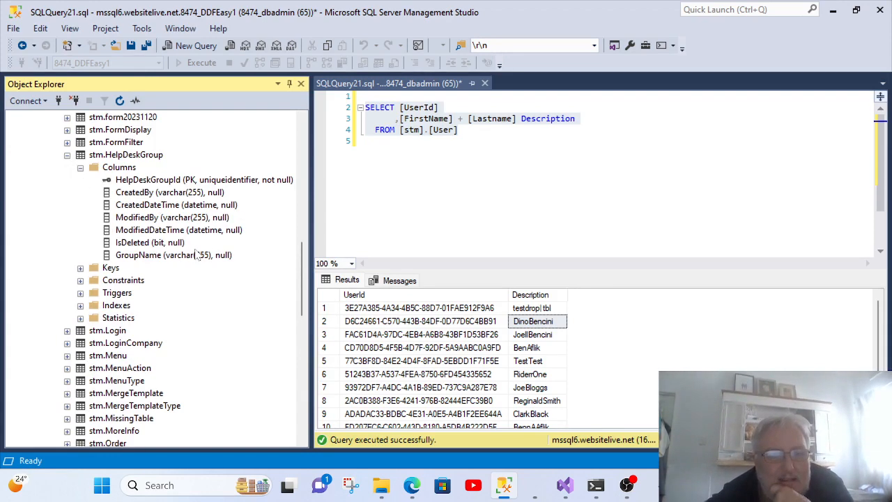
click(155, 182)
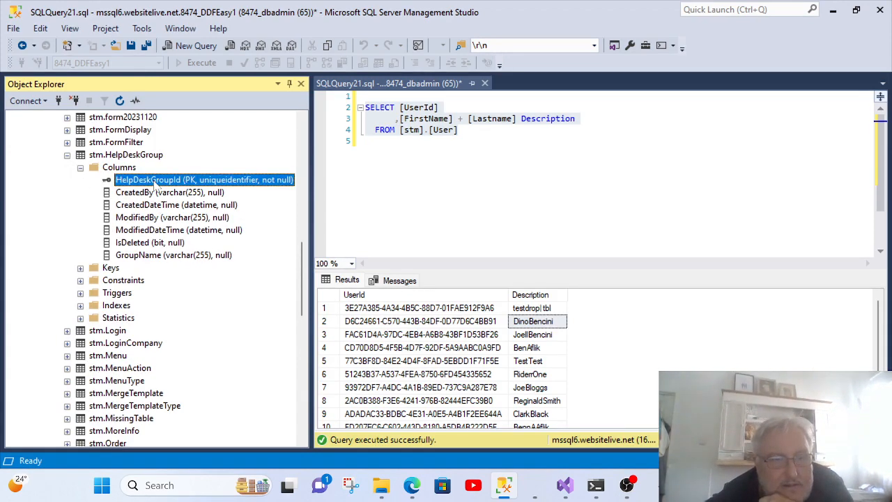
key(F2)
key(ctrl+c)
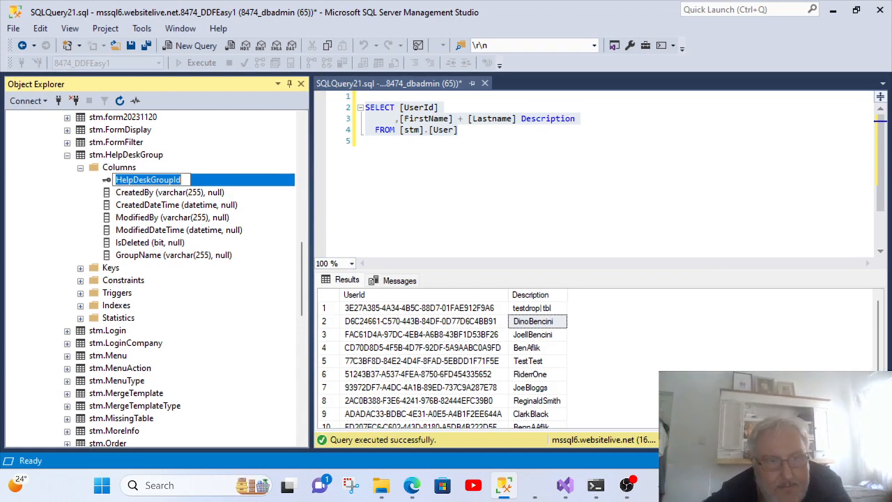
click(164, 204)
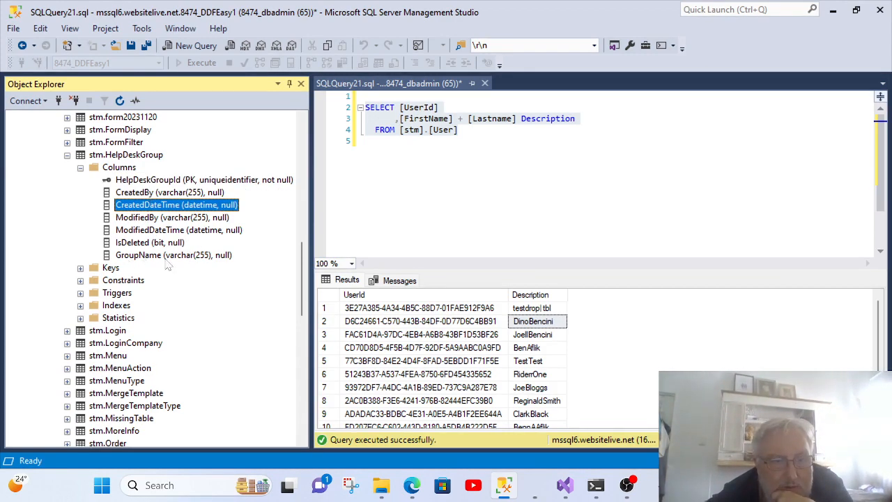
- Switch back to the Edge browser and complete the ComboSql query as select HelpDeskGroupId, GroupName from stm.HelpDeskGroup
click(410, 486)
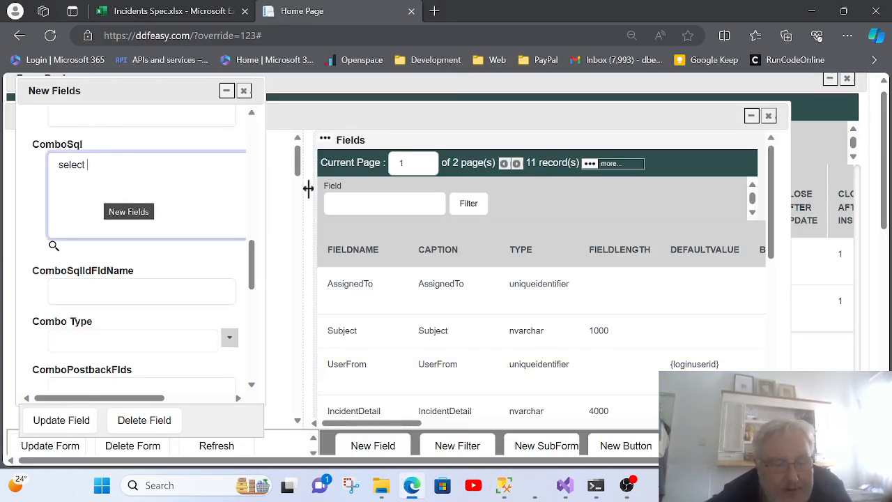
key(ctrl+v)
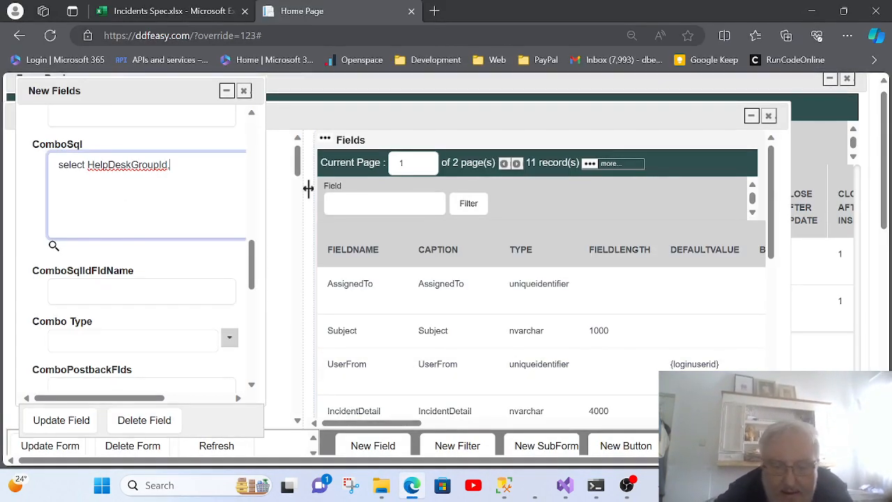
text(, GroupName,)
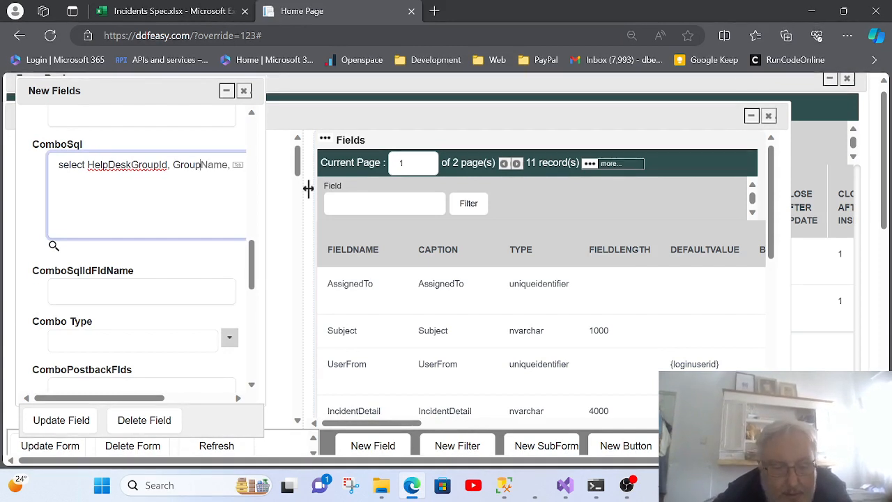
key(BackSpace)
key(BackSpace)
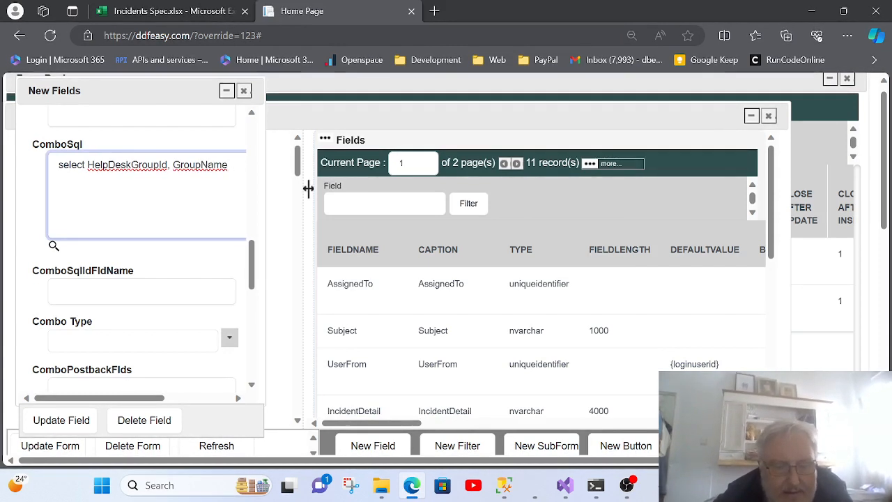
text(from stm.)
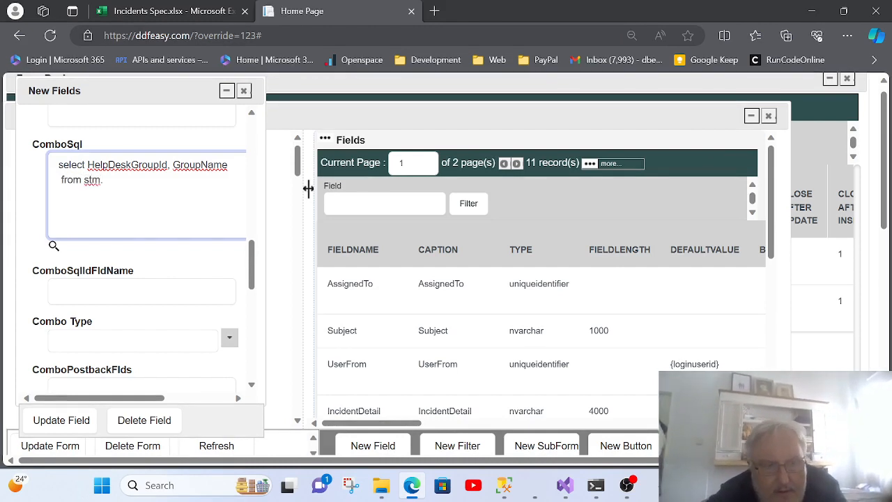
text(HelpDeskGr)
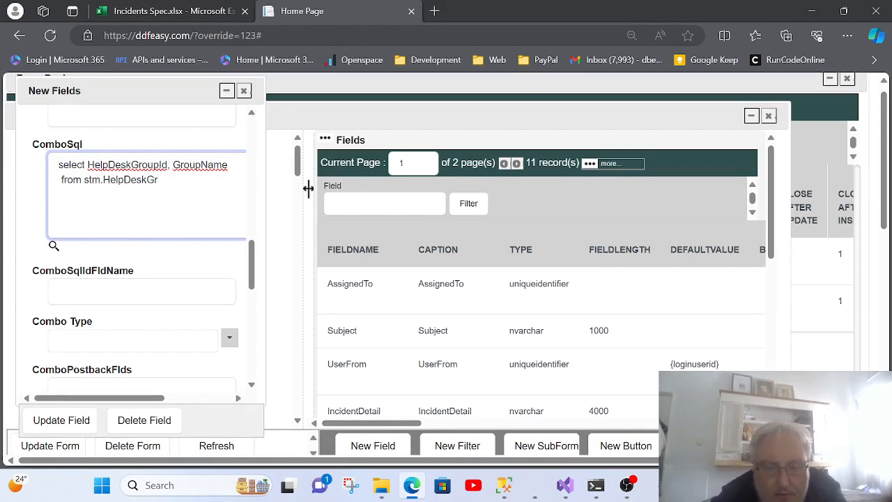
text(oup)
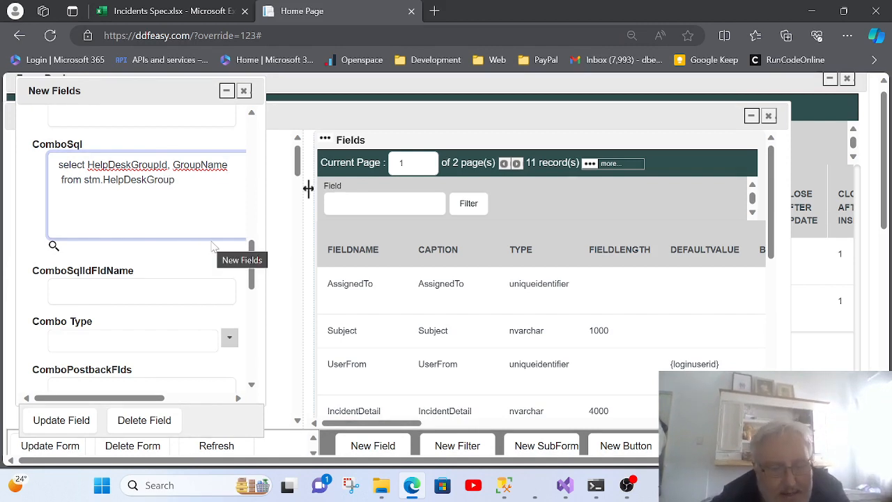
- Give GroupName the alias Description in the ComboSql query, without the word as
text( Description)
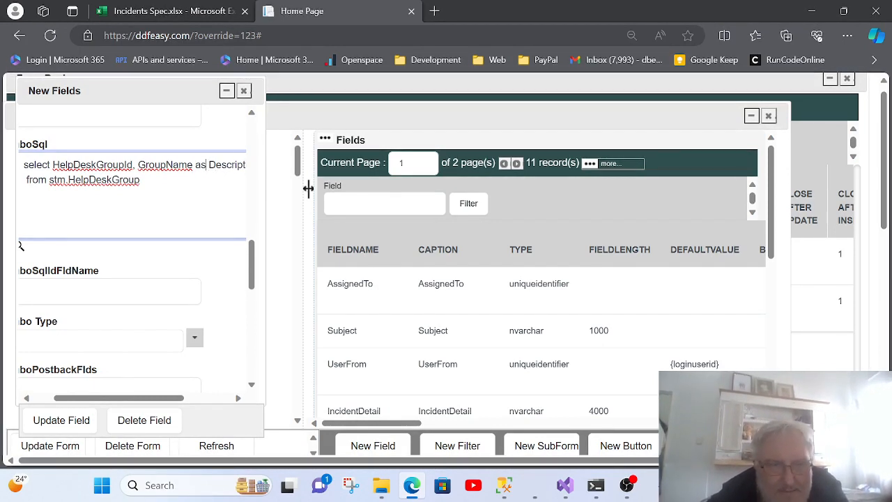
key(BackSpace)
key(BackSpace)
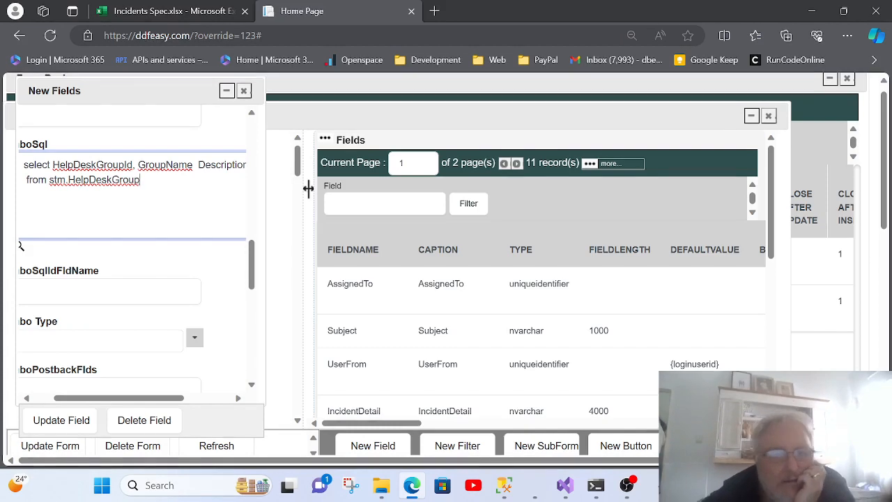
- Copy HelpDeskGroupId from the ComboSql query into ComboSqlIdFldName
double_click(111, 163)
right_click(112, 161)
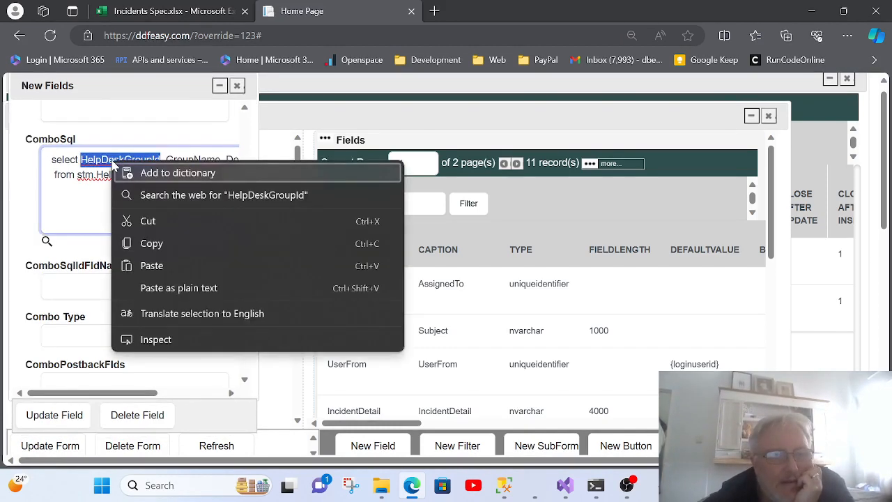
click(161, 244)
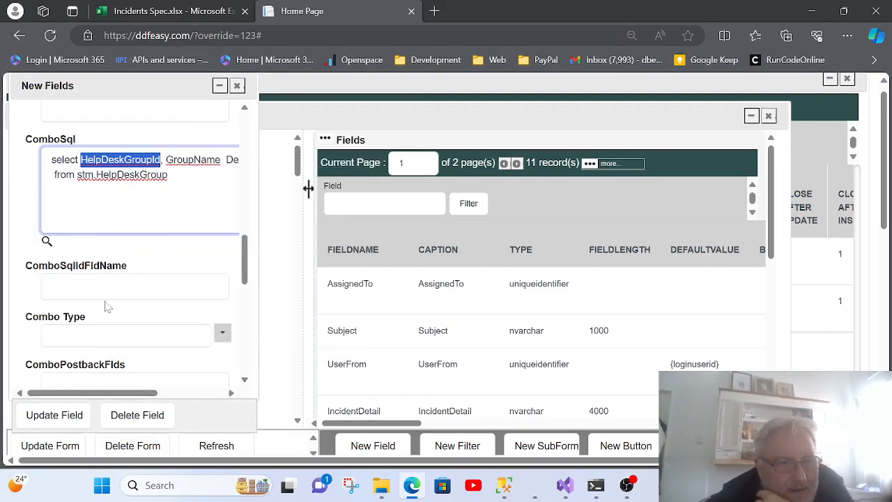
key(Tab)
key(ctrl+v)
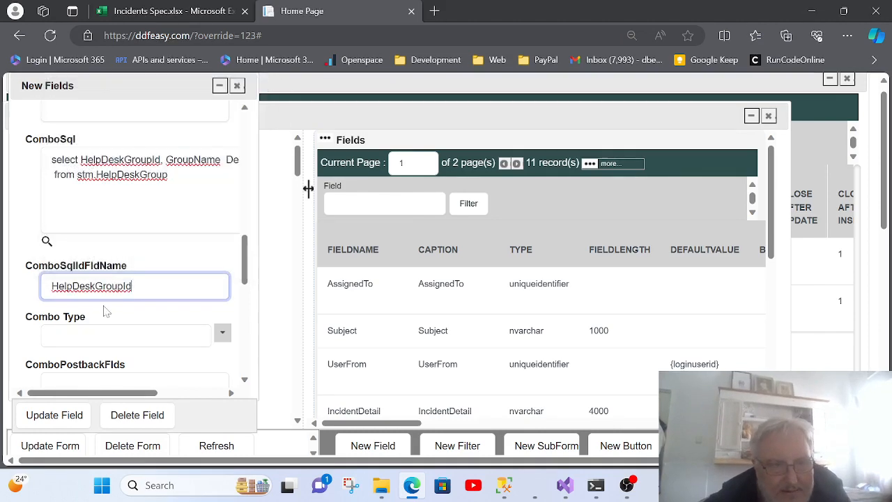
- Set the SupportGroup field's Combo Type to Grid Choice and save the field
scroll(133, 244, down, 2)
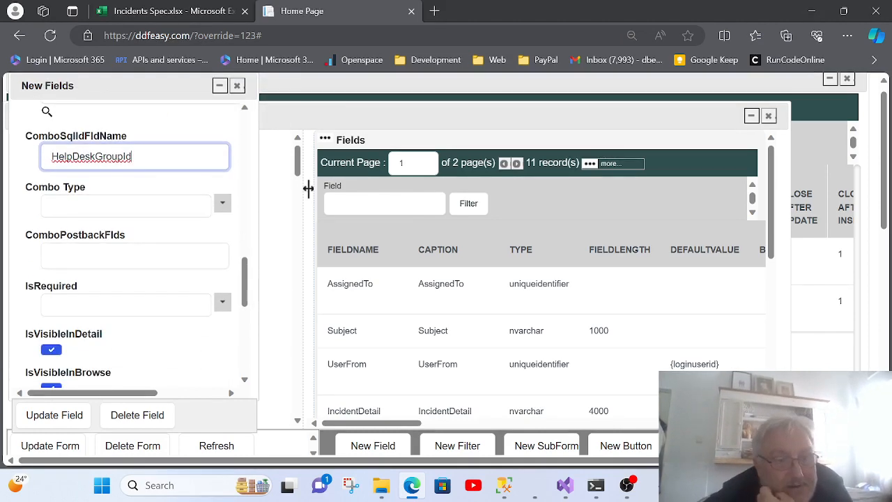
click(224, 203)
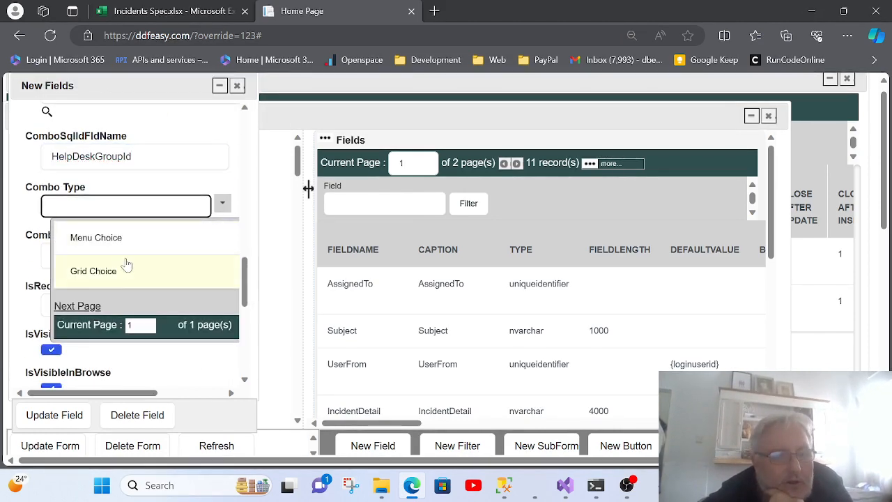
click(123, 261)
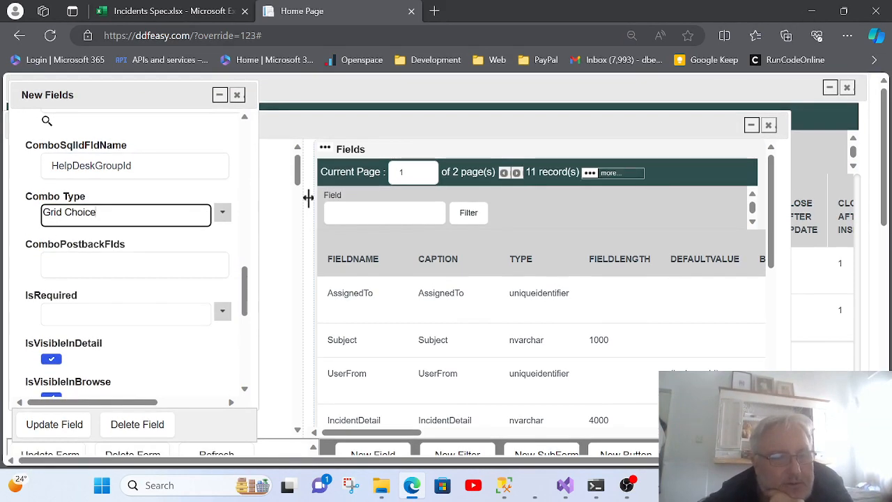
key(Tab)
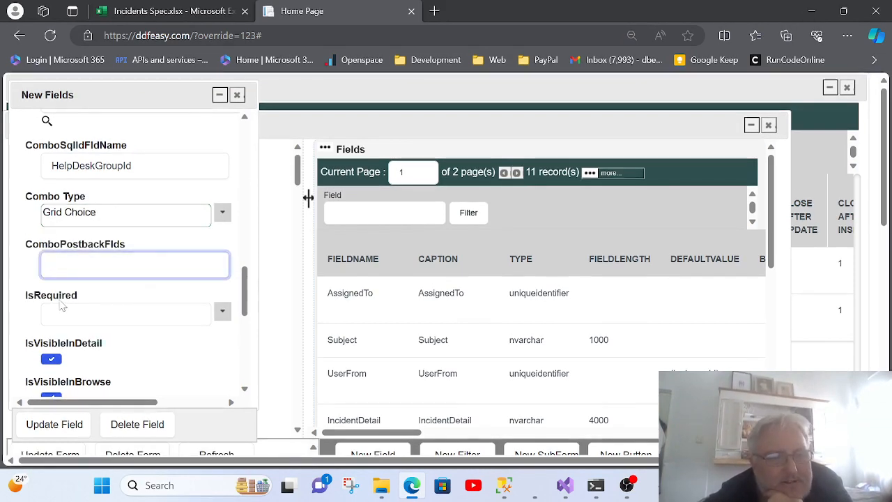
click(60, 425)
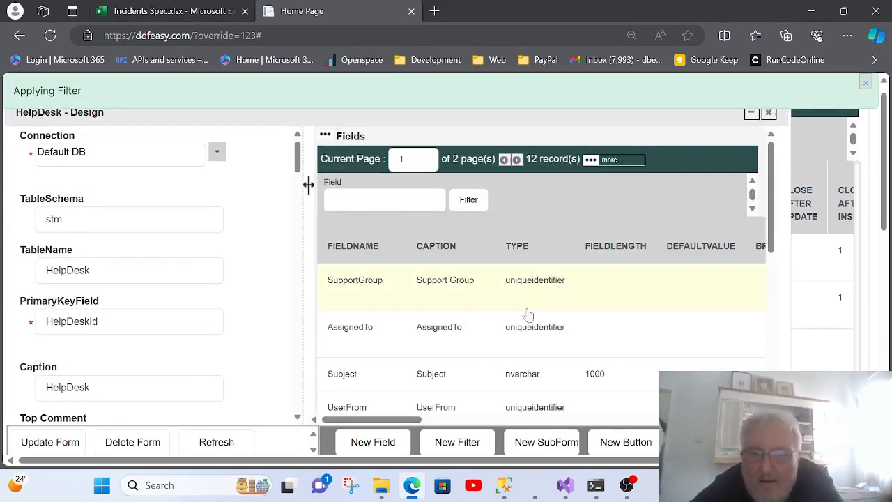
- Close the form design, test the HelpDesk form and choose General as the Support Group of the Test1 record
click(768, 112)
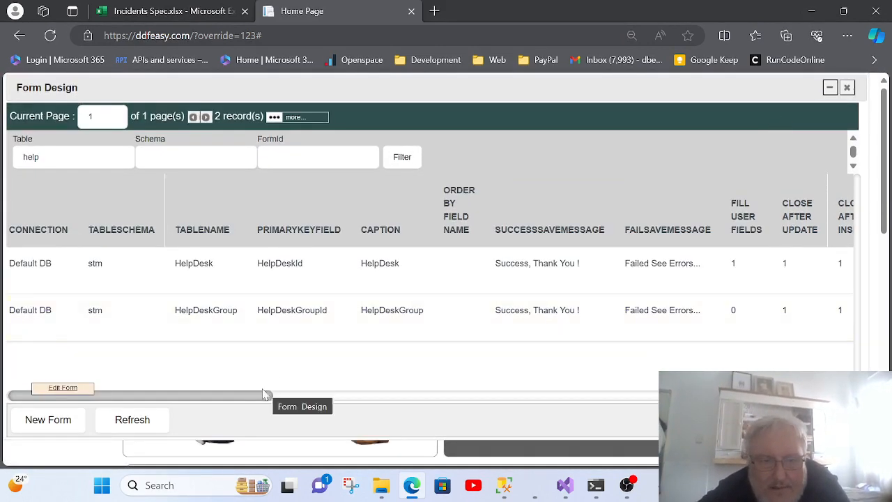
drag(272, 395, 766, 396)
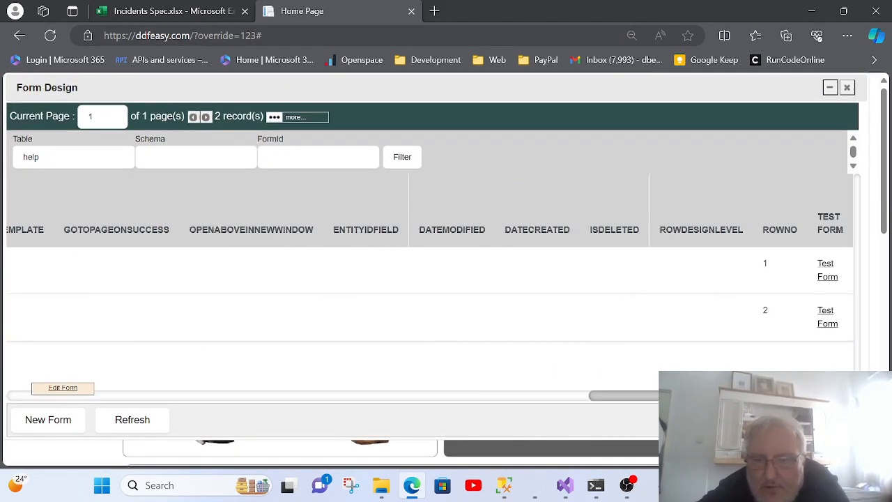
click(826, 270)
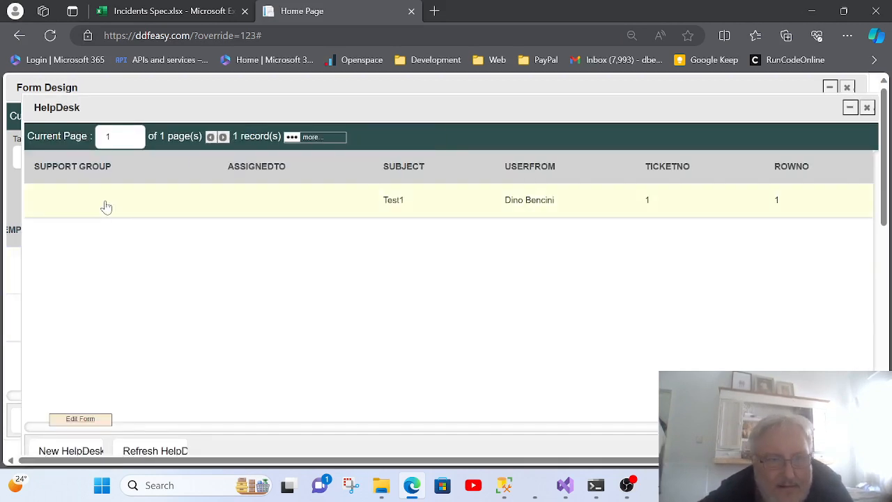
click(399, 208)
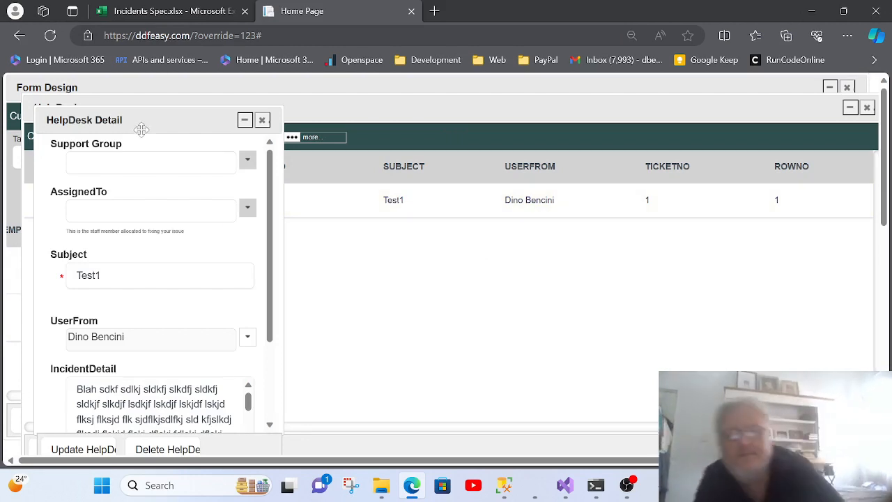
click(247, 159)
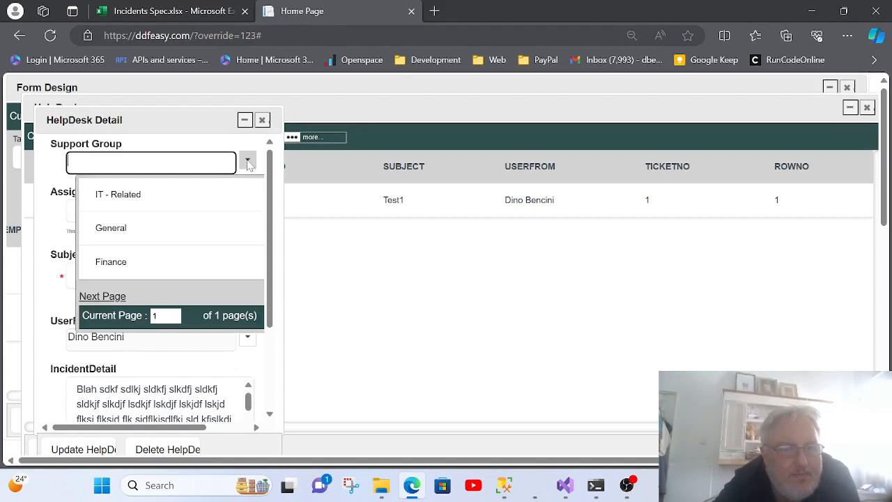
click(143, 231)
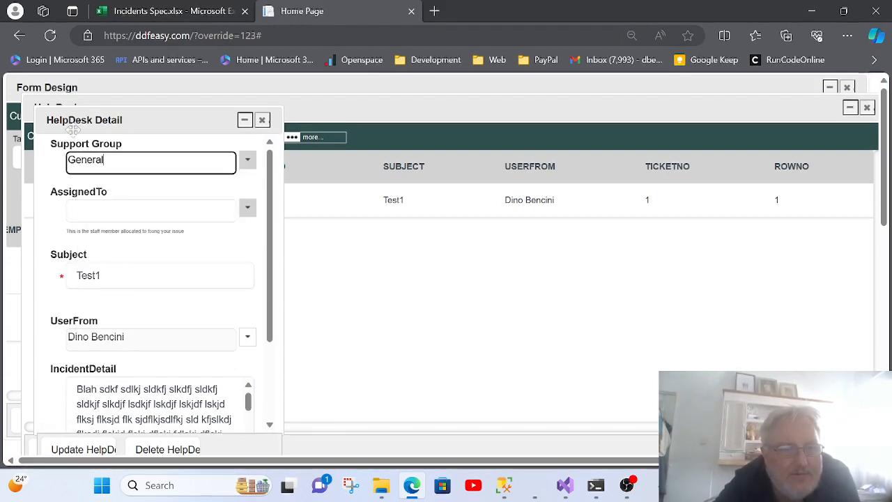
- Check the AssignedTo choices of the Test1 record, move its detail window clear and save the record
click(248, 209)
click(248, 210)
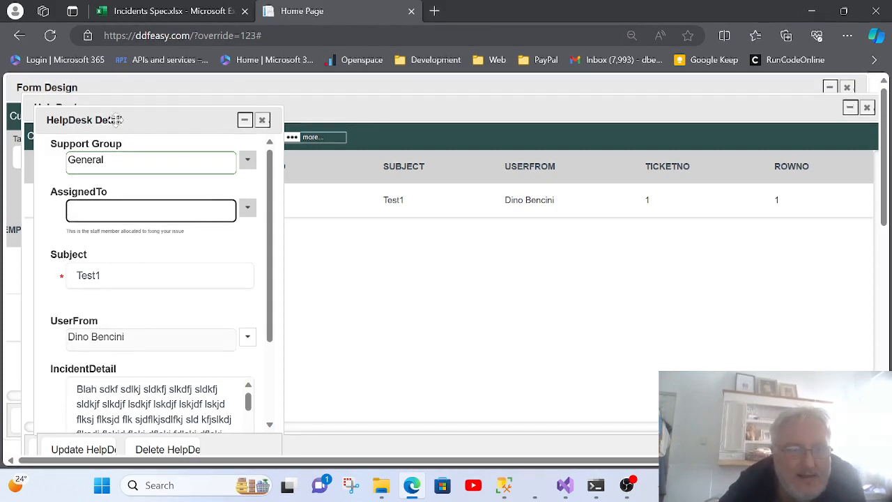
drag(115, 120, 147, 87)
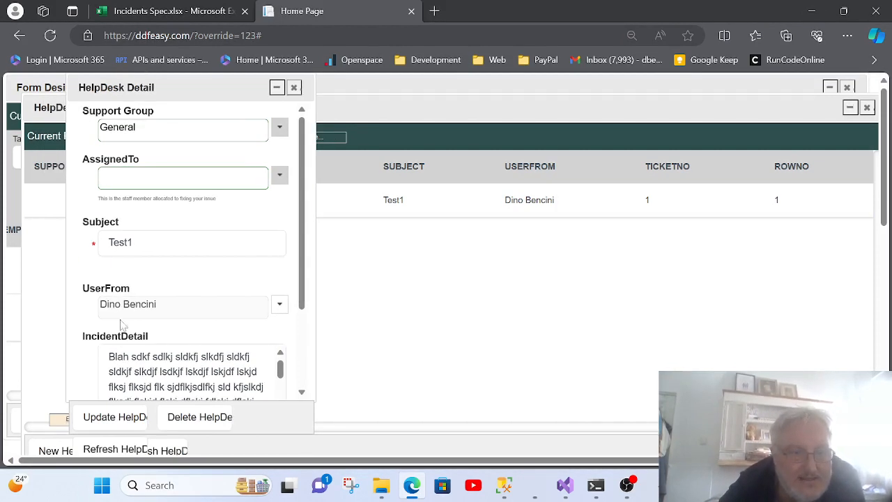
click(117, 420)
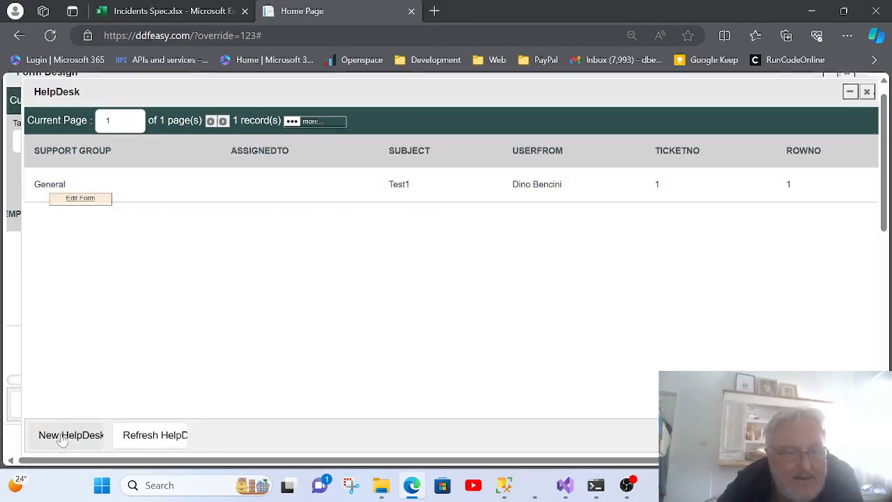
- Create a new HelpDesk record with Finance as the Support Group and "Missed Payment" as the Subject
click(63, 435)
click(292, 131)
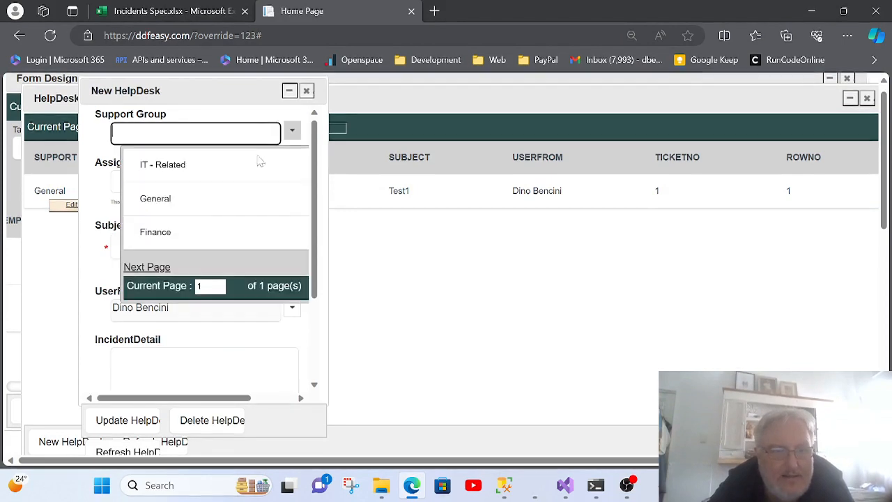
click(210, 234)
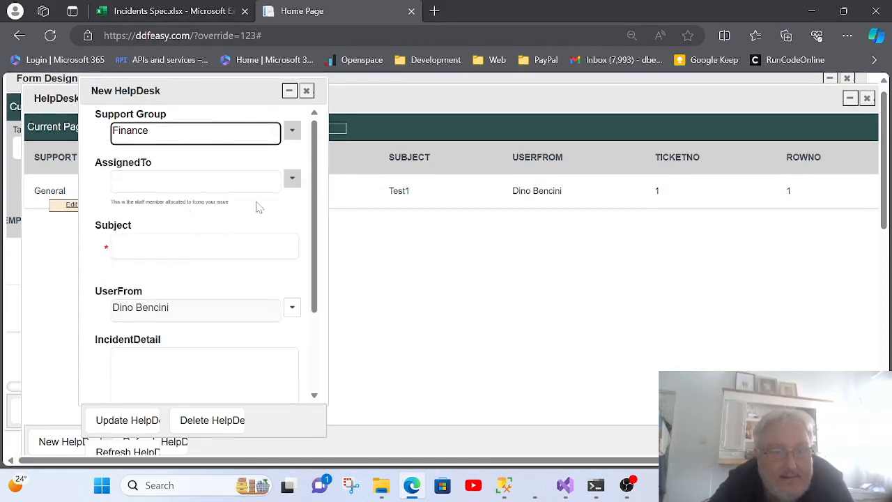
click(258, 252)
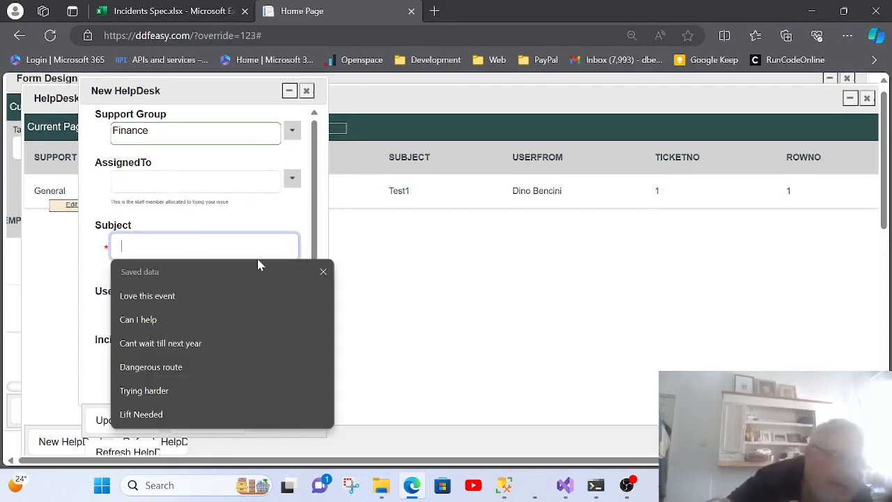
text(Mi)
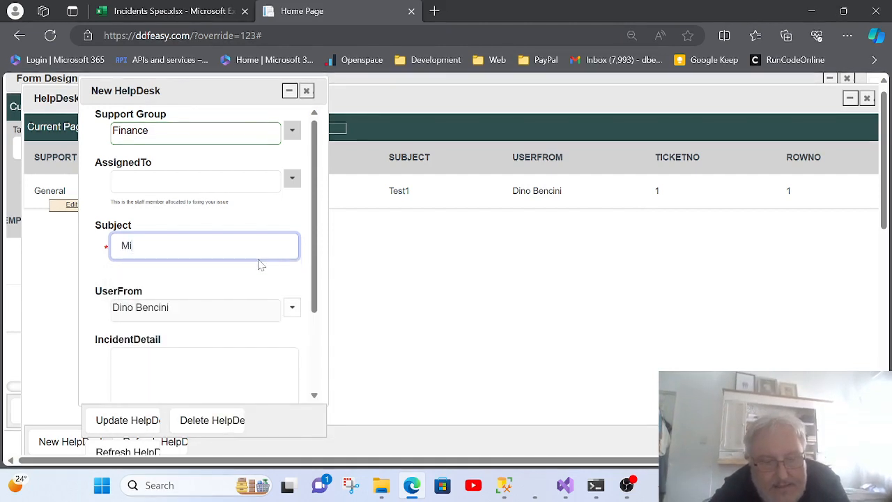
text(ssed Payment)
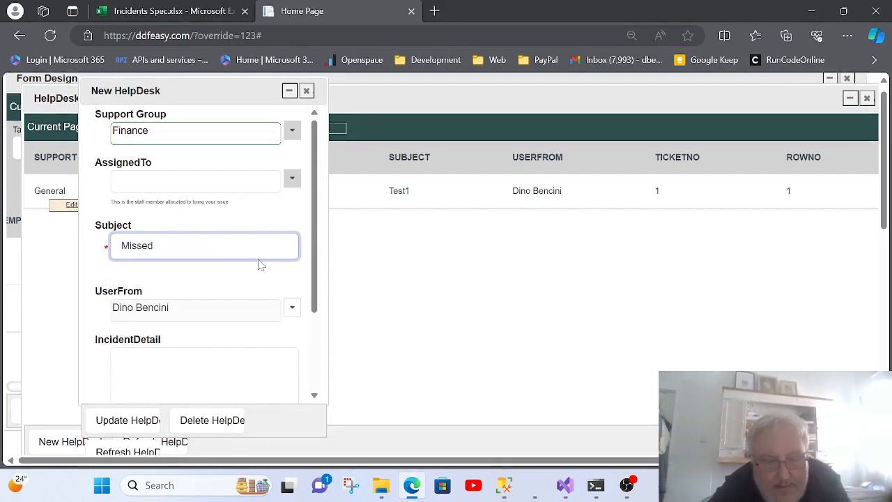
- Enter "Blah blahsd flksd fslkjdf sljdf lskdfj lsdj flsjkdf" as the IncidentDetail and save the new record
key(Tab)
text(B)
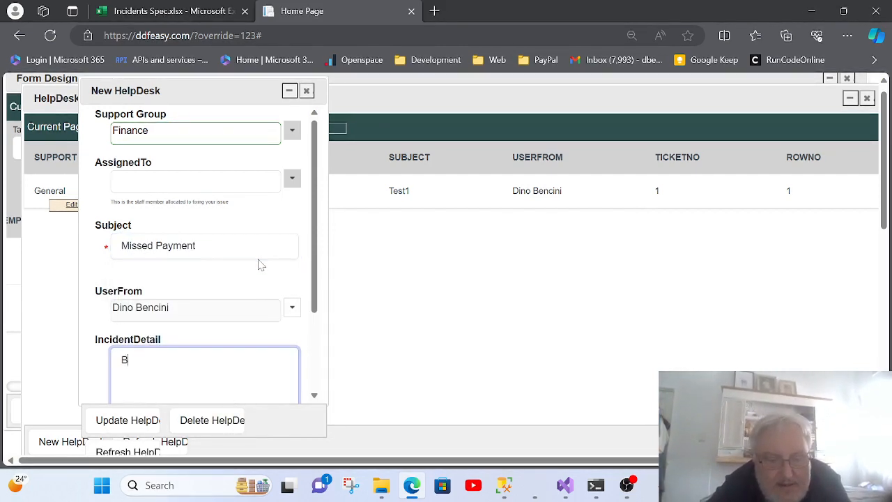
text(lah bl)
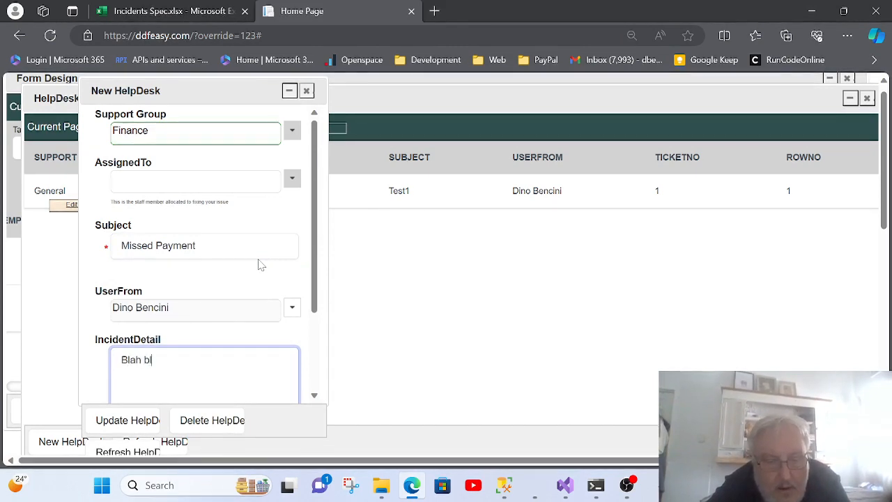
text(ahsd flksd fslkjdf sljdf lskdfj lsdj flsjkdf)
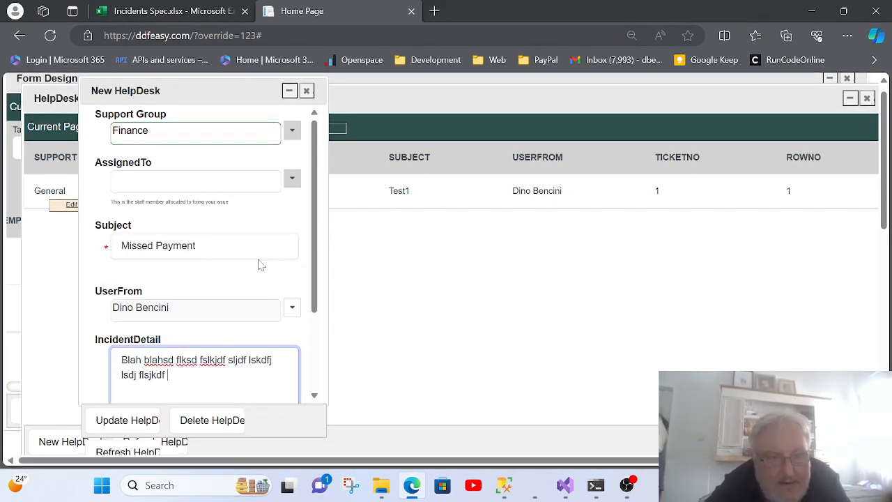
scroll(260, 265, down, 2)
click(127, 422)
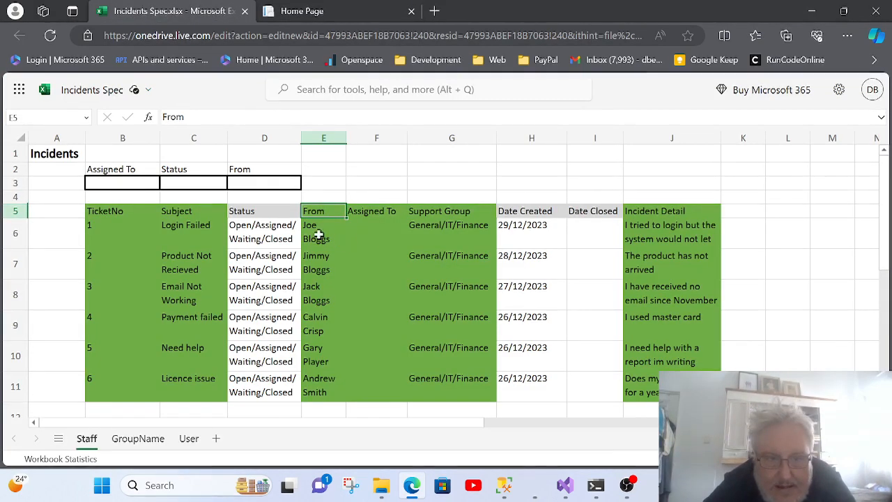
- Review the Status and Support Group columns in the Incidents Spec workbook
click(272, 213)
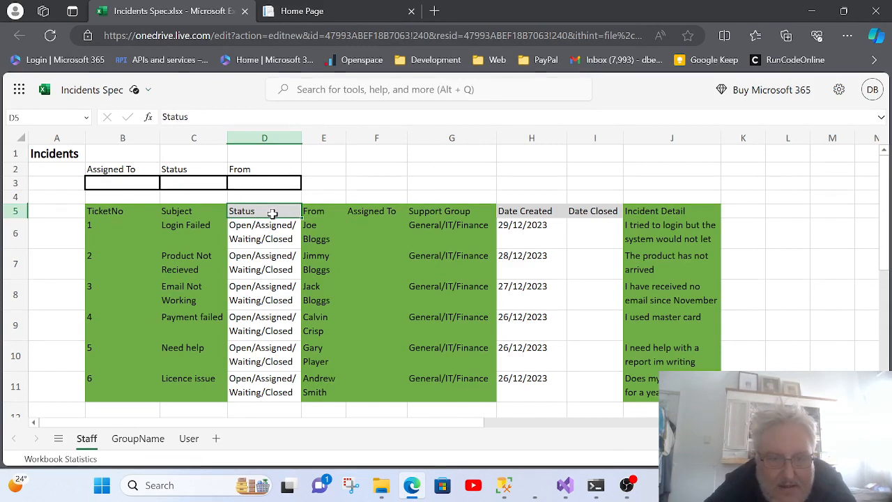
click(437, 214)
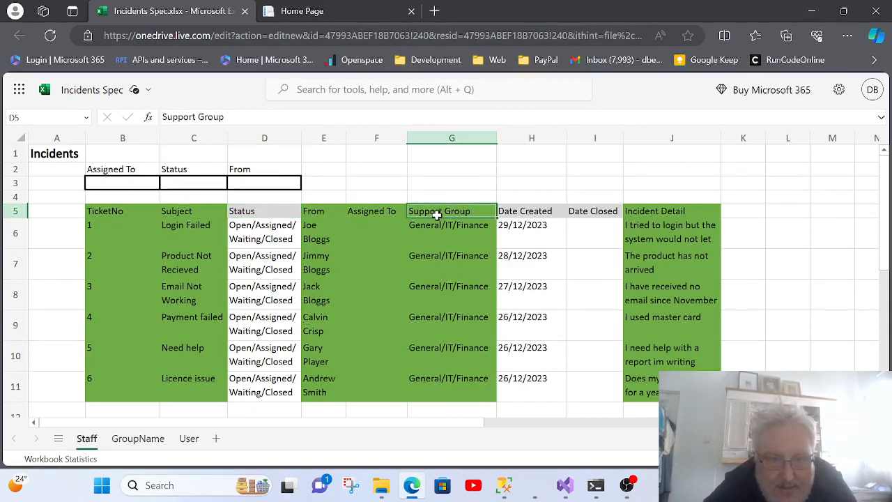
click(255, 212)
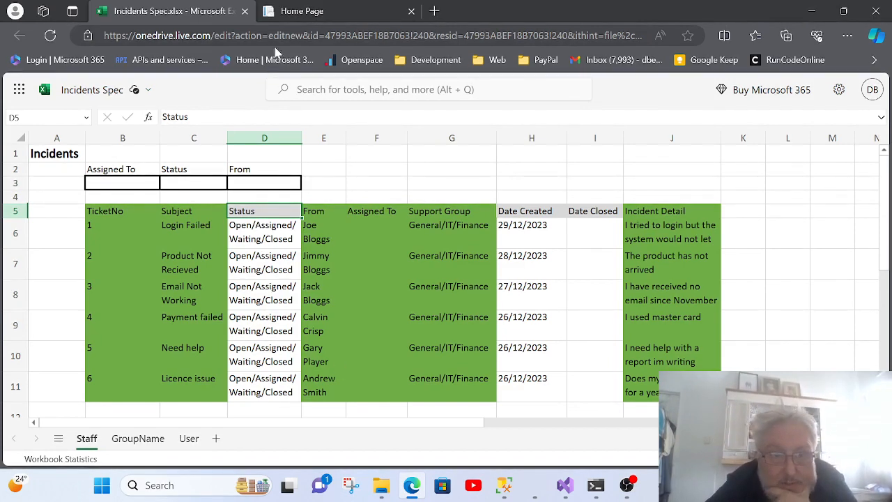
- Return to the HelpDesk form design and copy the new field's FieldName, Status, into its Caption
click(309, 12)
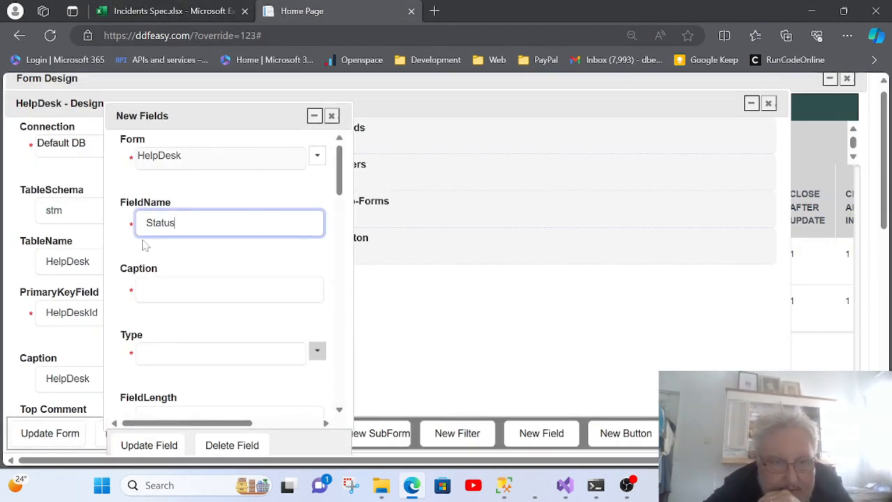
double_click(165, 223)
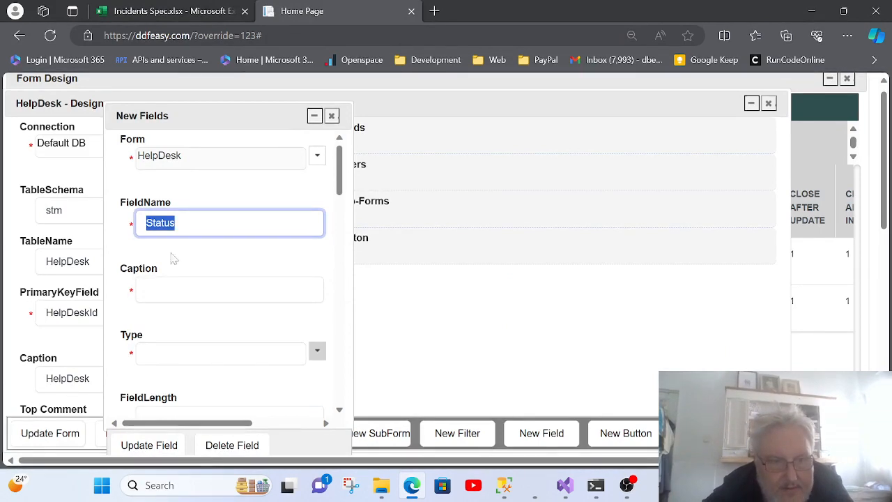
key(ctrl+c)
click(186, 290)
key(ctrl+v)
- Set the Status field's Type to uniqueidentifier
scroll(265, 273, down, 3)
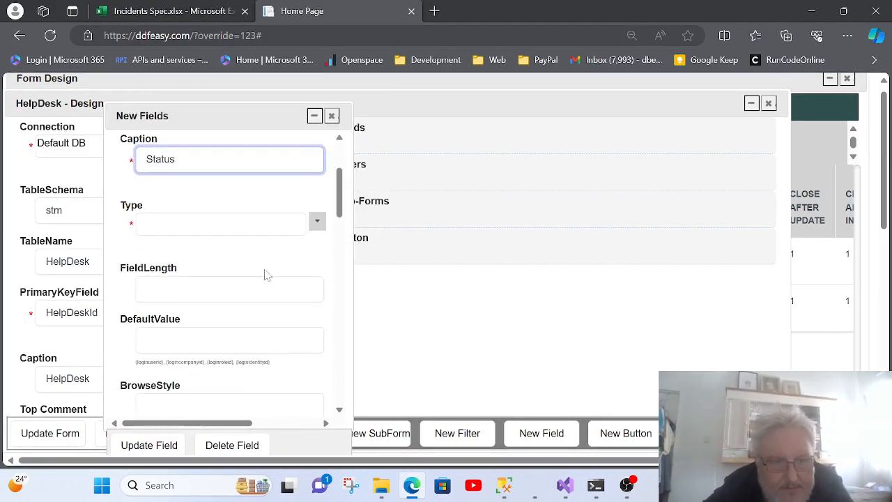
scroll(230, 272, up, 1)
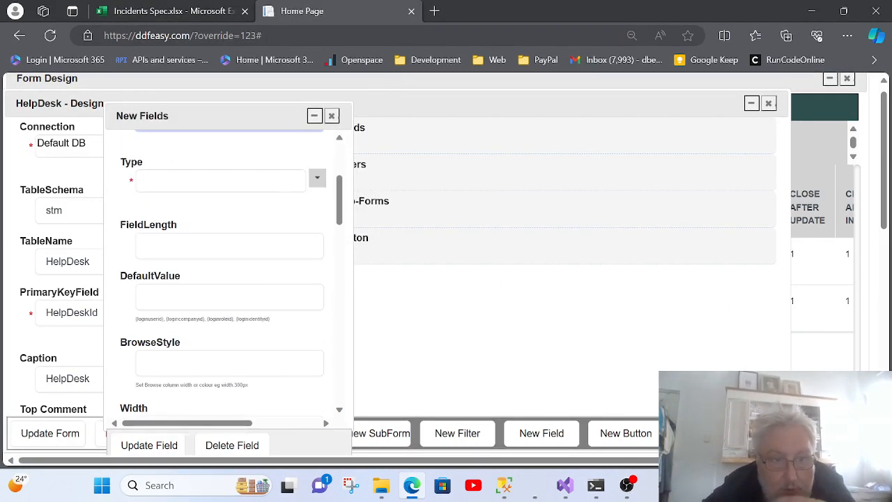
click(320, 185)
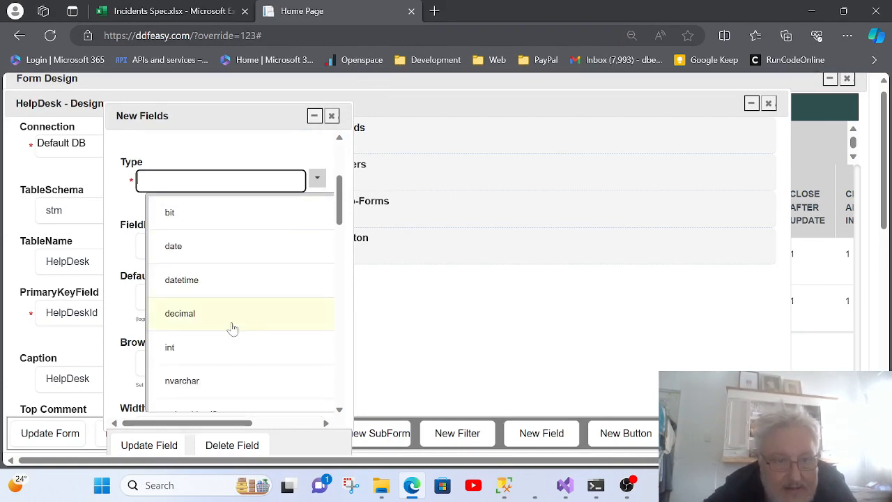
scroll(262, 299, down, 3)
click(209, 319)
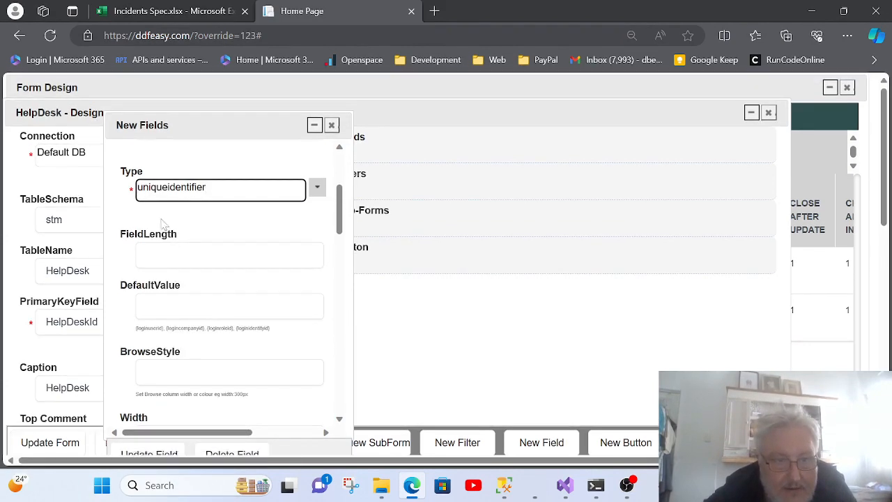
- Write the ComboSql query "select statusId, StatusName from stm.HelpdeskStatus" for the Status field, with the from clause on its own line
scroll(209, 278, down, 3)
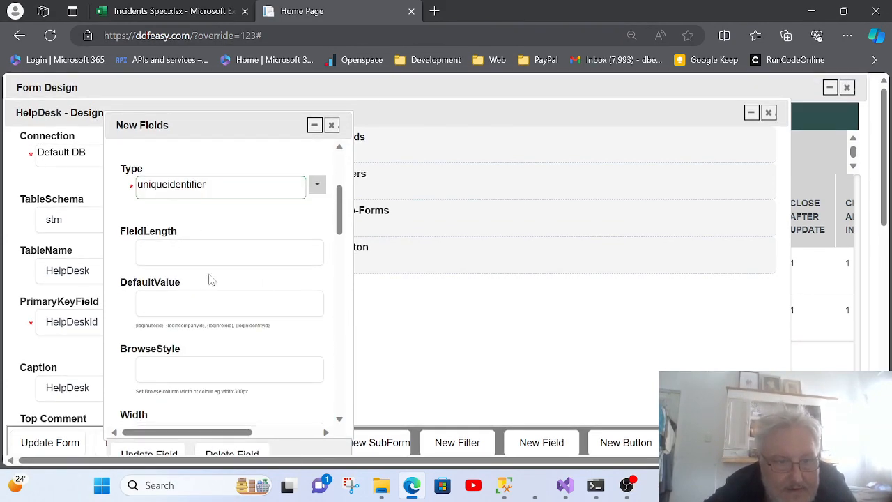
scroll(240, 262, down, 3)
click(237, 300)
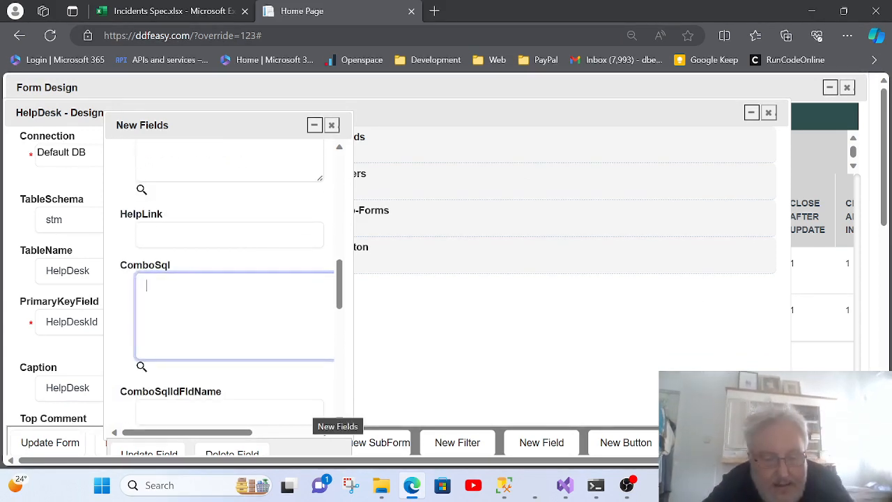
text(select status)
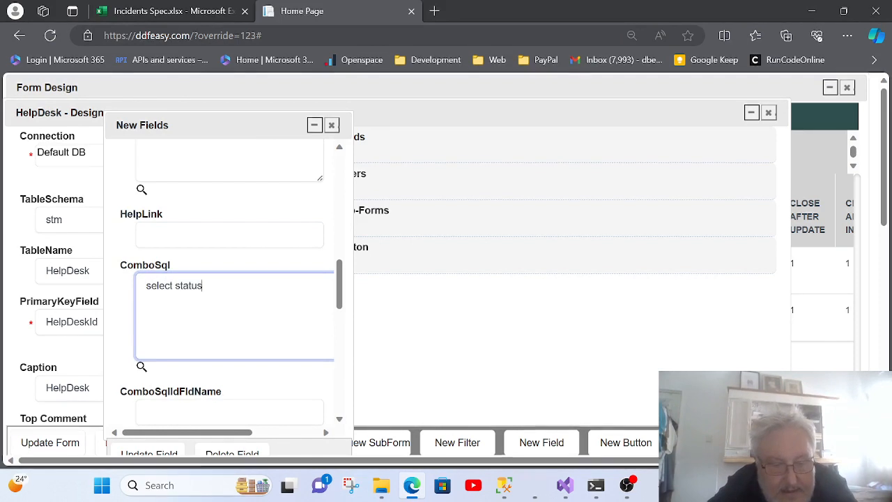
text(Id, )
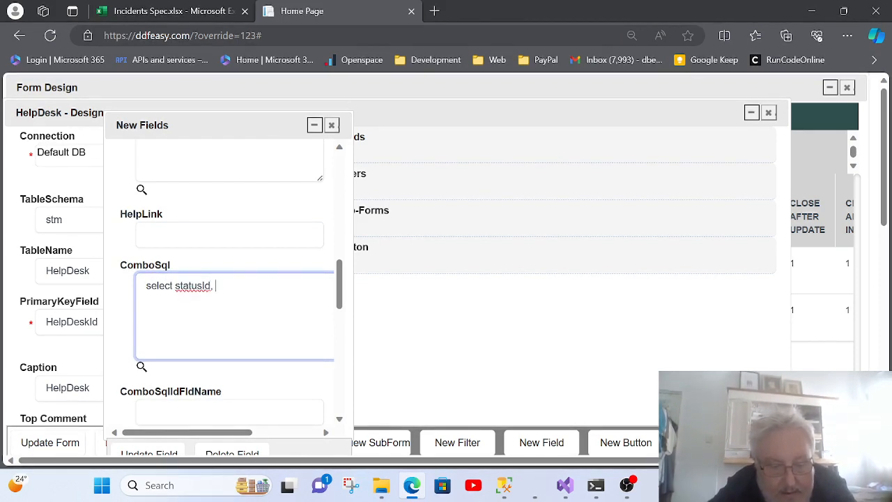
text(StatusNa)
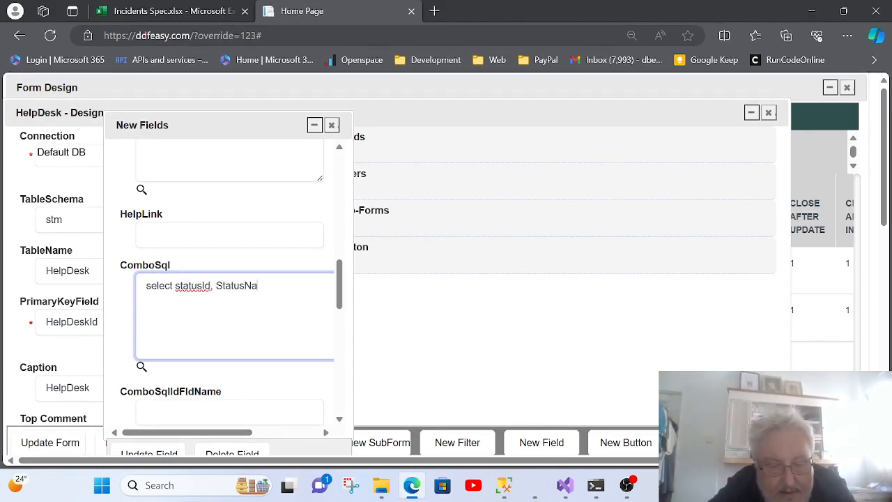
text(me from st)
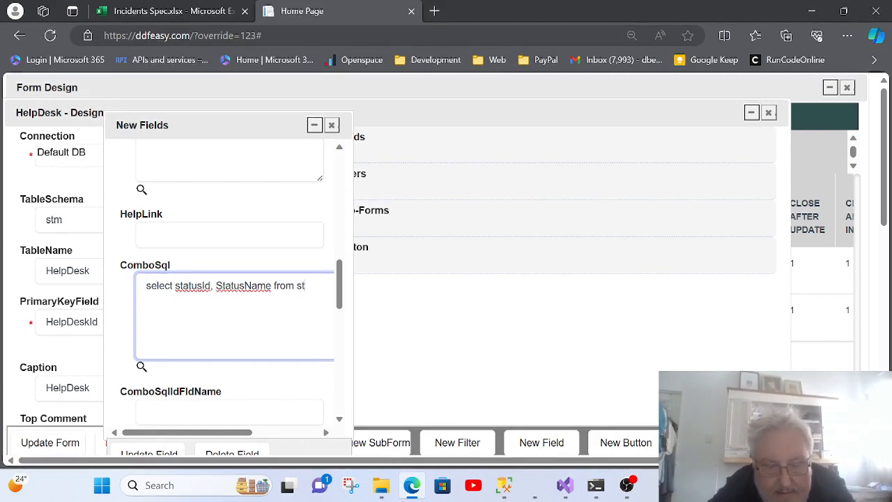
text(m.Hel)
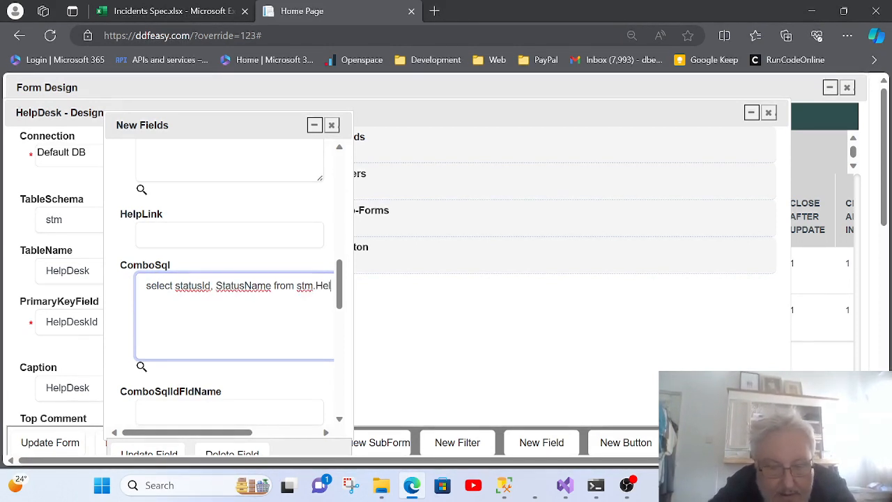
text(pdesk)
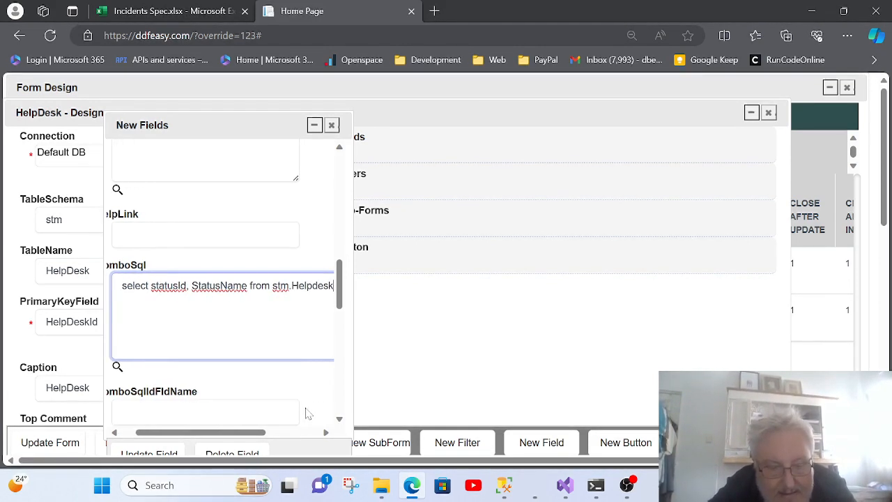
text(Status)
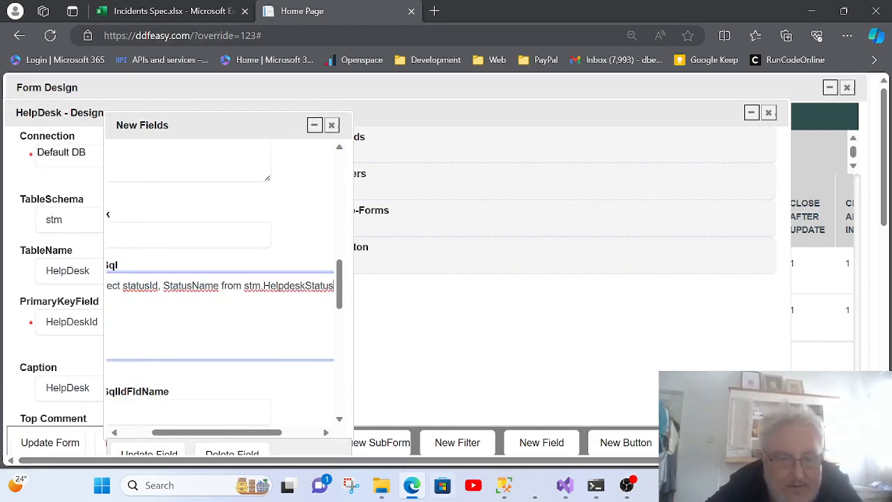
click(219, 286)
key(Return)
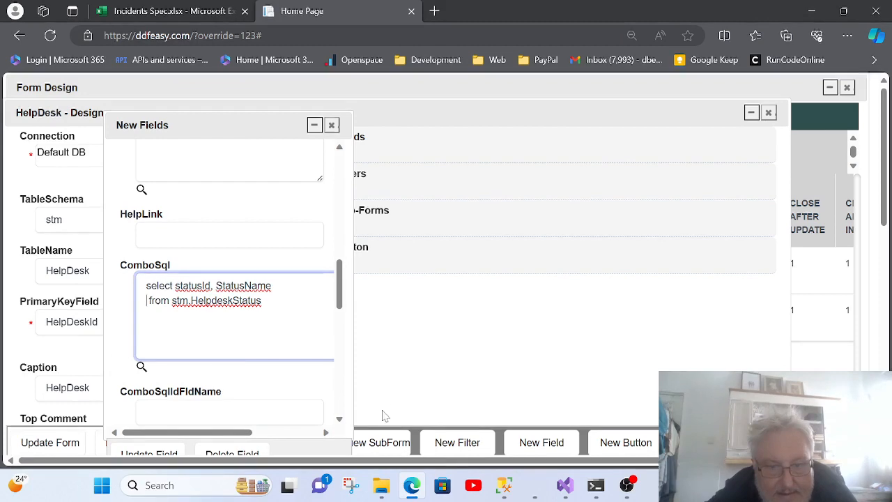
- Switch to SQL Server Management Studio, examine the column names of the stm.HelpDeskStatus table and return to the new field in the browser
click(505, 486)
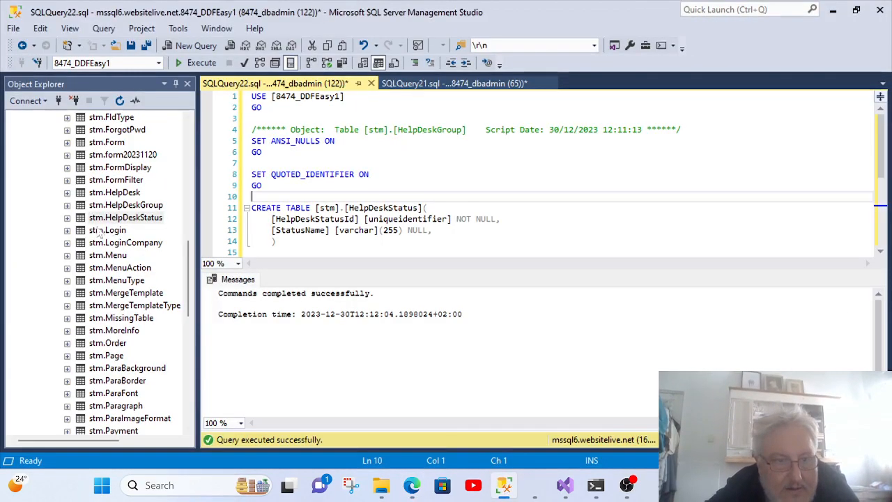
click(67, 218)
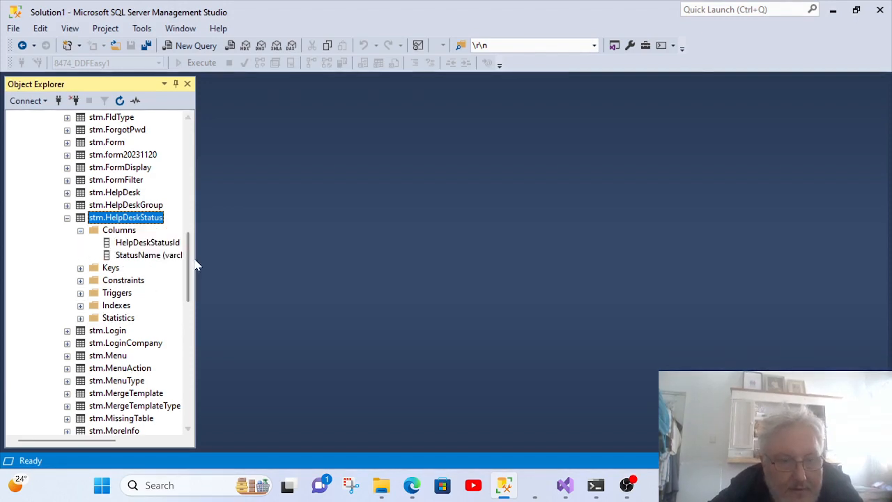
drag(198, 258, 286, 258)
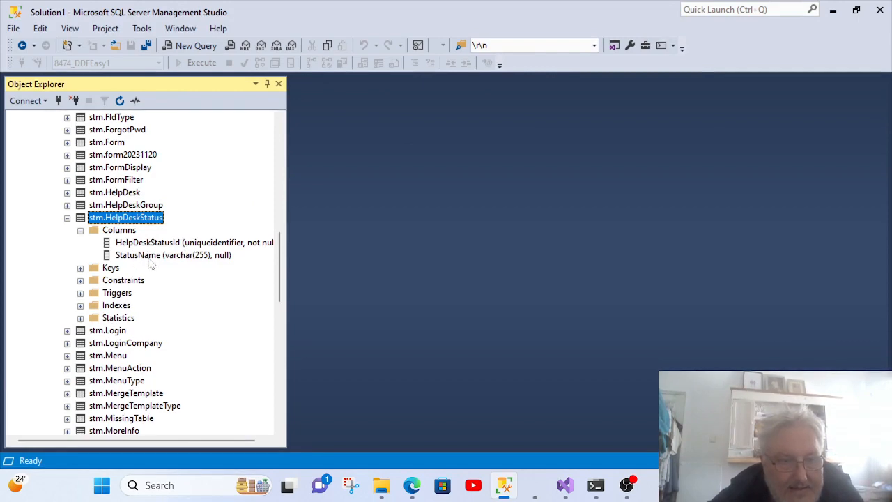
click(412, 485)
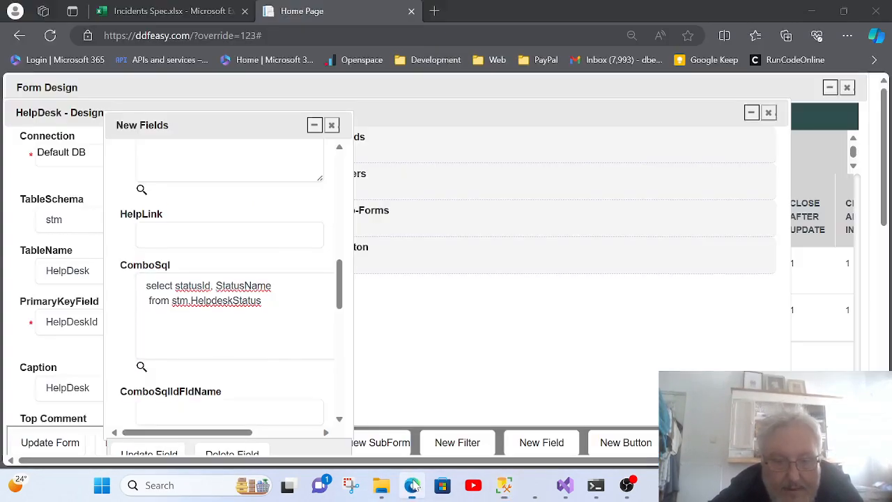
- Copy the HelpDeskStatusId column name from stm.HelpDeskStatus in SQL Server Management Studio and paste it over statusId in the Status field's ComboSql
click(176, 286)
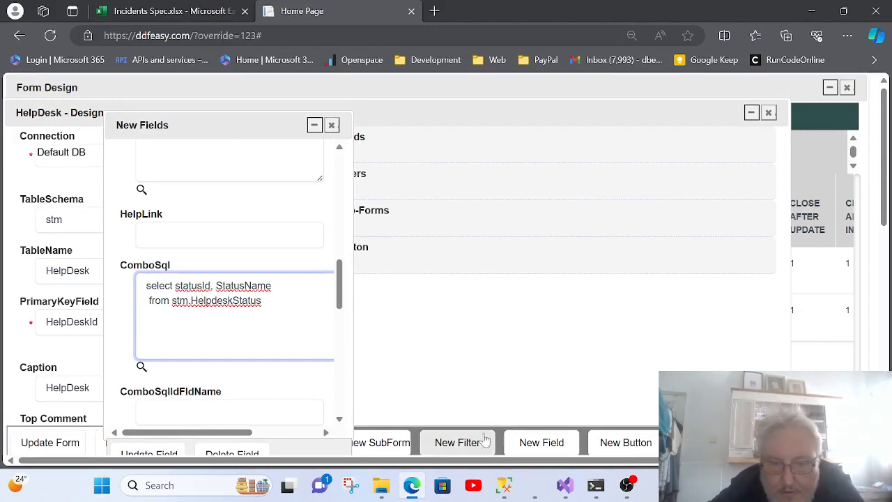
click(504, 486)
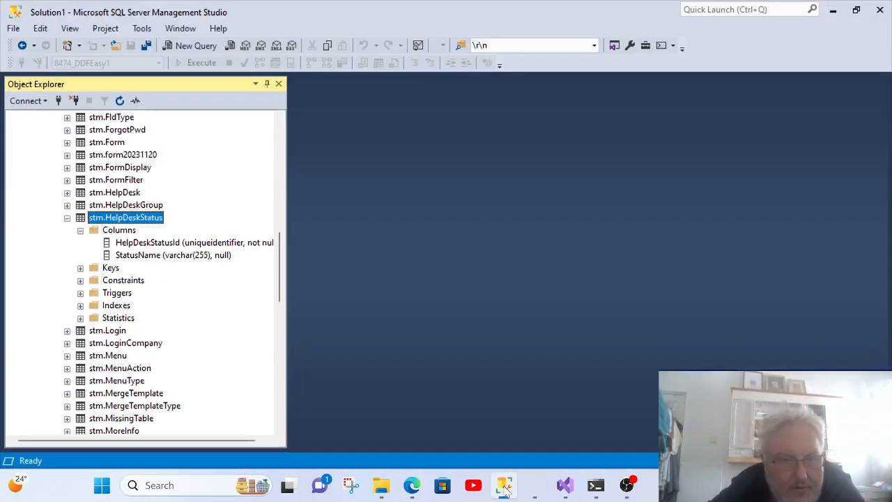
click(149, 243)
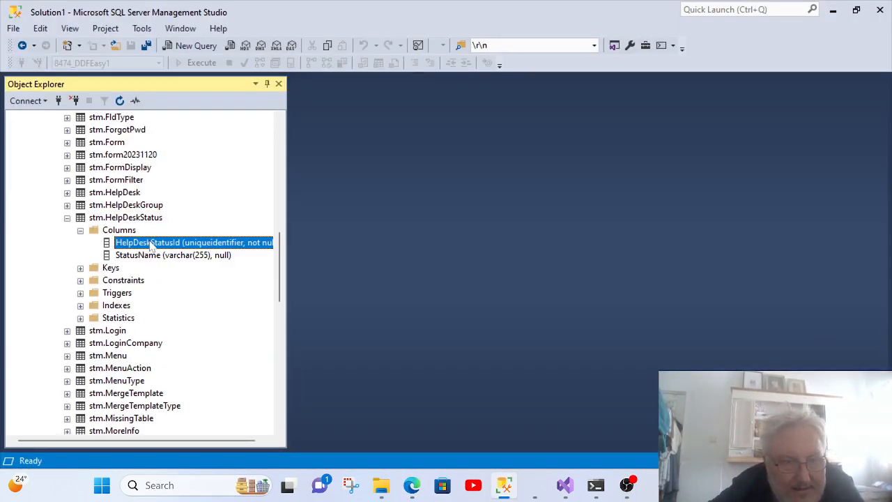
click(151, 245)
key(ctrl+c)
key(Escape)
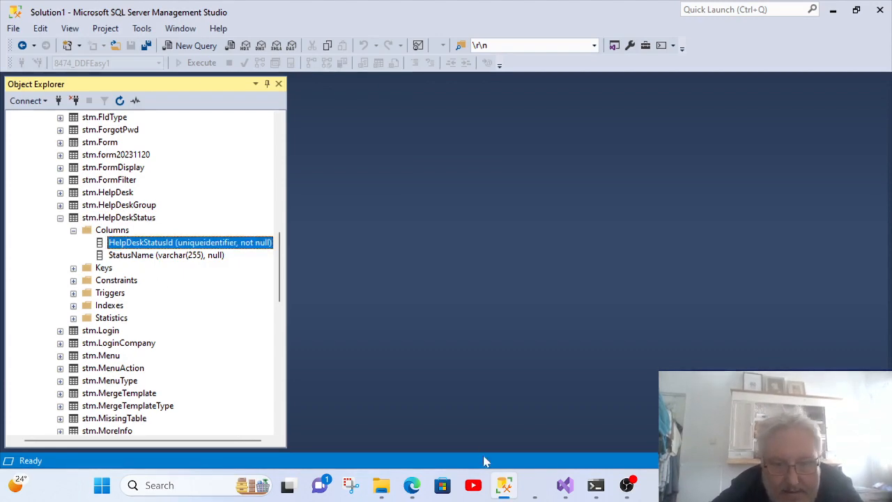
click(414, 488)
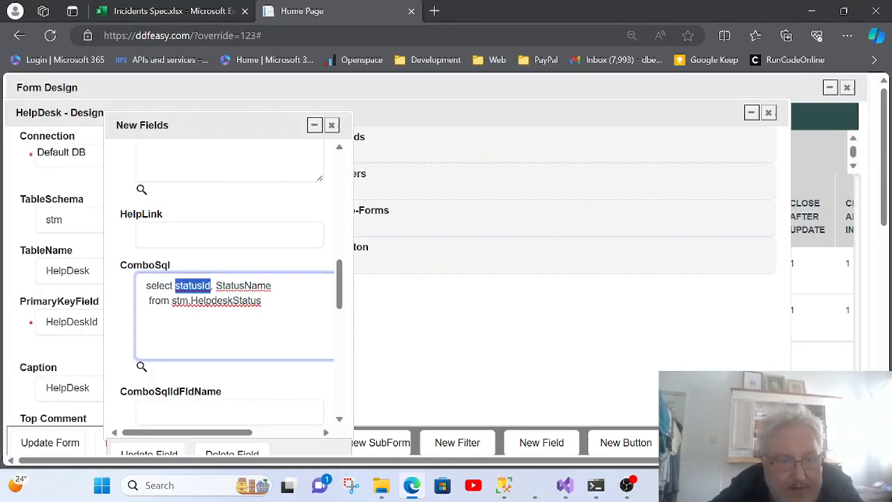
key(ctrl+v)
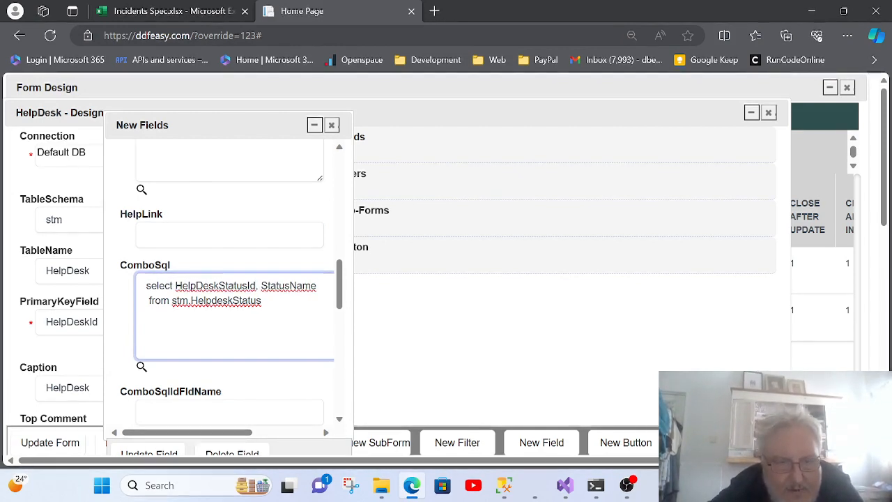
- Set the Status field's ComboSqlIdFldName to HelpDeskStatusId by pasting the copied column name
scroll(231, 282, down, 2)
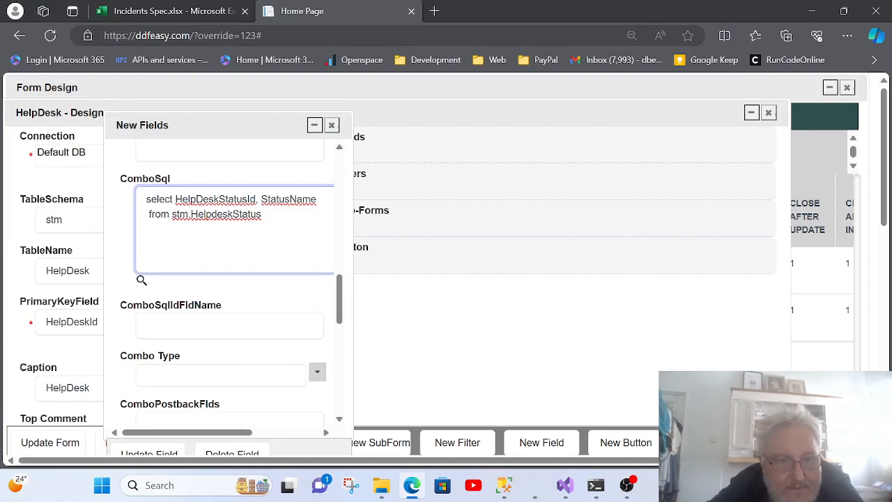
click(178, 322)
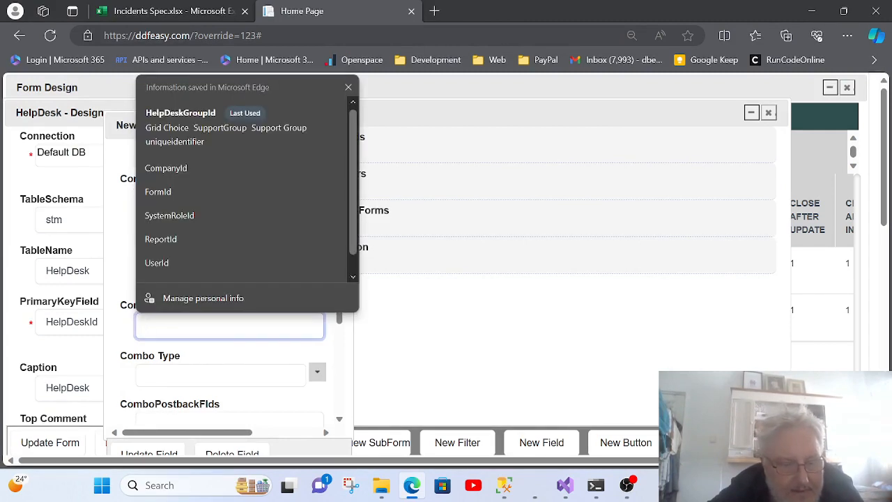
key(ctrl+v)
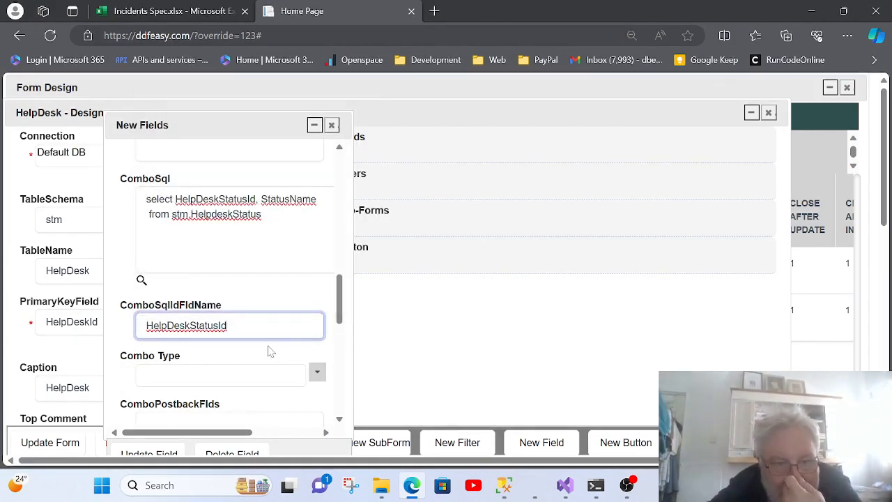
- Set the Status field's Combo Type to Grid Choice and IsRequired to Yes
scroll(256, 318, down, 4)
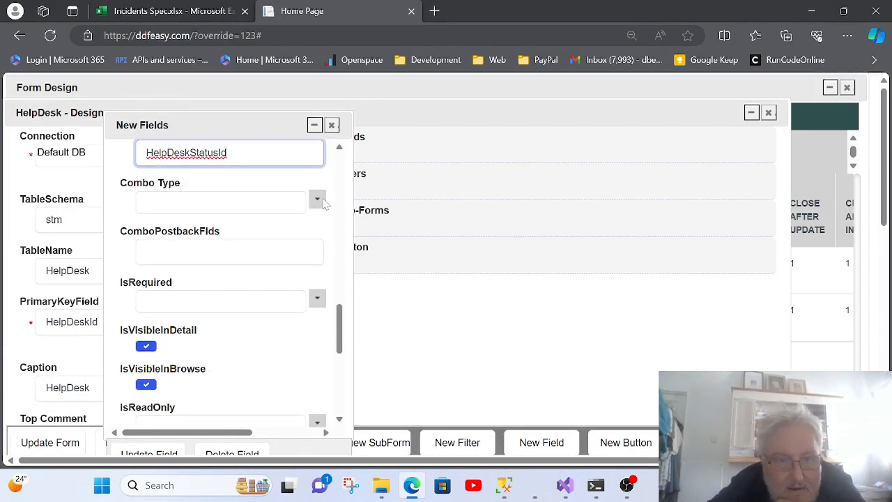
click(321, 200)
click(198, 269)
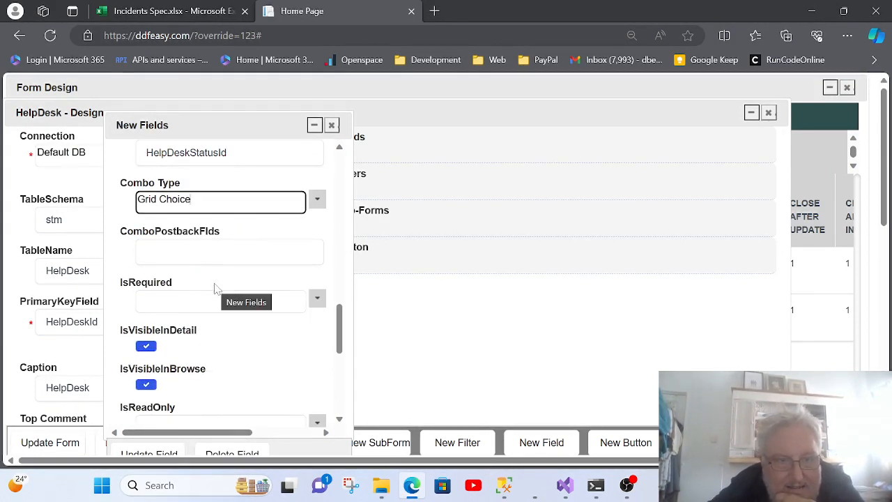
click(317, 299)
click(250, 334)
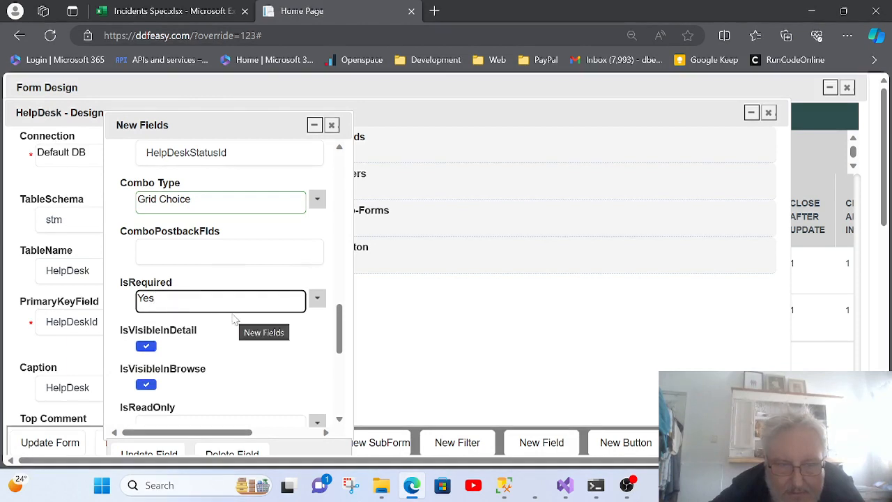
- Try to save the new Status field with its current lookup query
scroll(236, 315, down, 2)
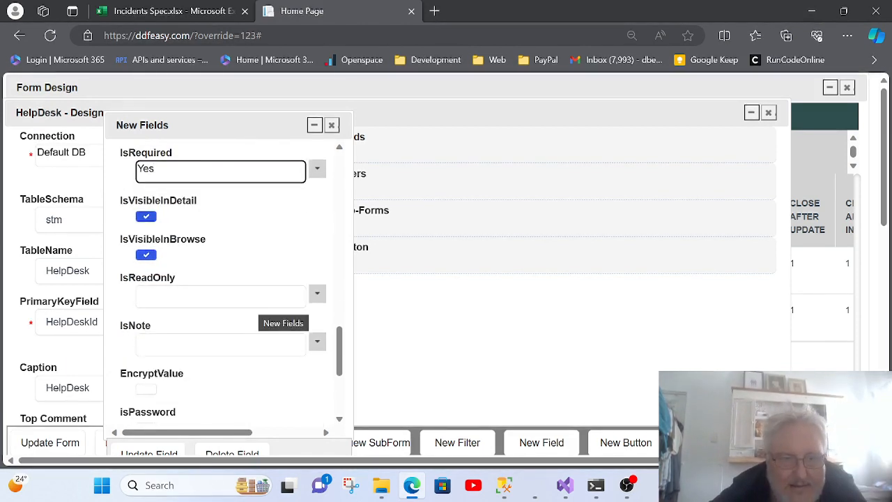
scroll(275, 310, down, 1)
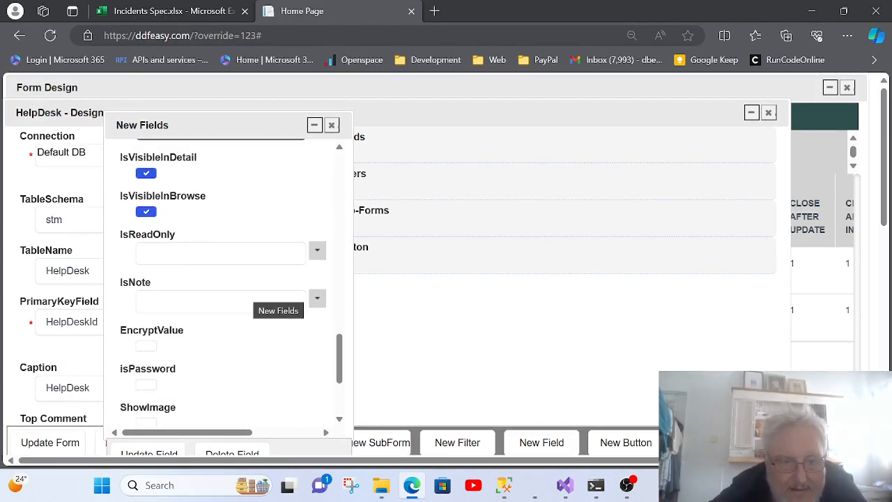
scroll(251, 293, down, 4)
click(160, 399)
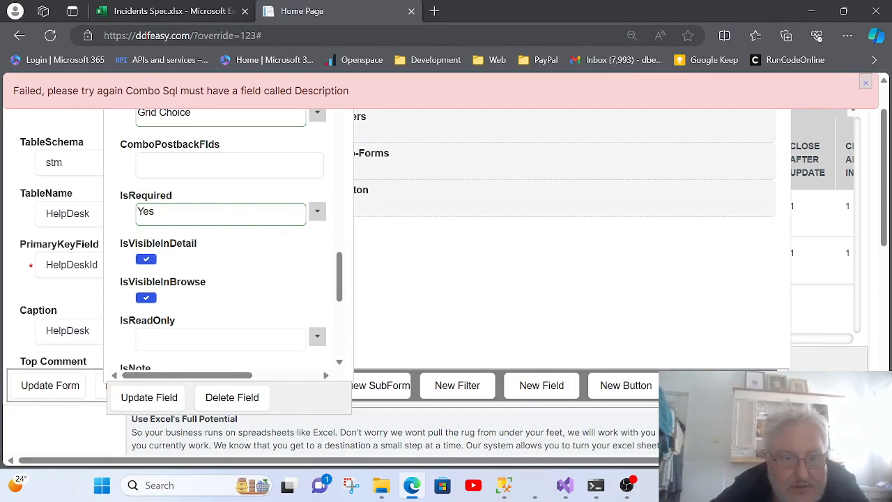
- Alias StatusName as Description in the Status field's ComboSql, dismiss the error message and save the field
scroll(223, 244, up, 5)
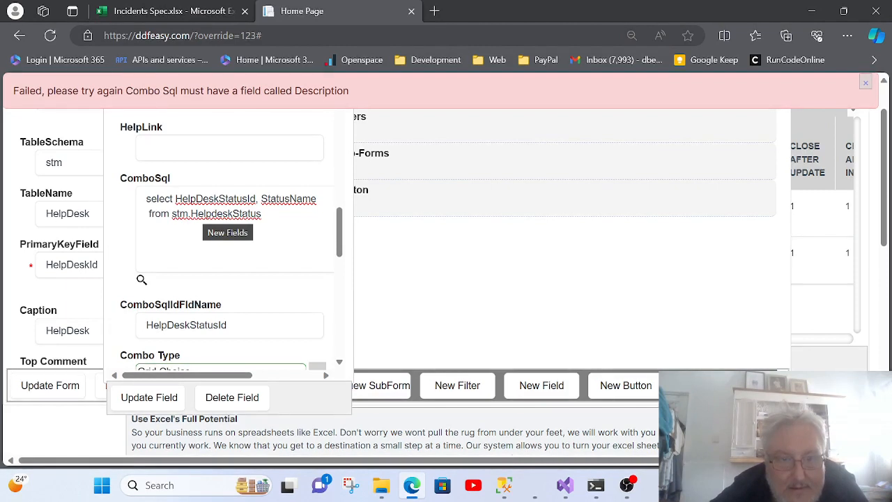
click(317, 199)
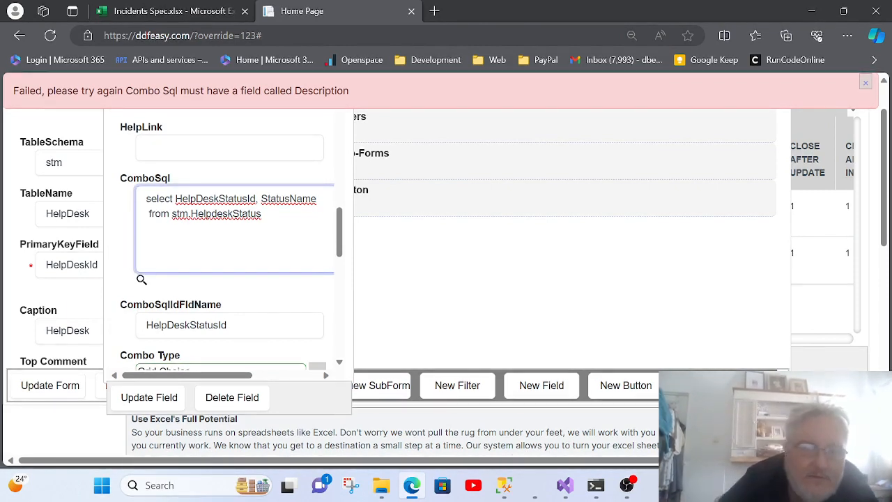
text(Description)
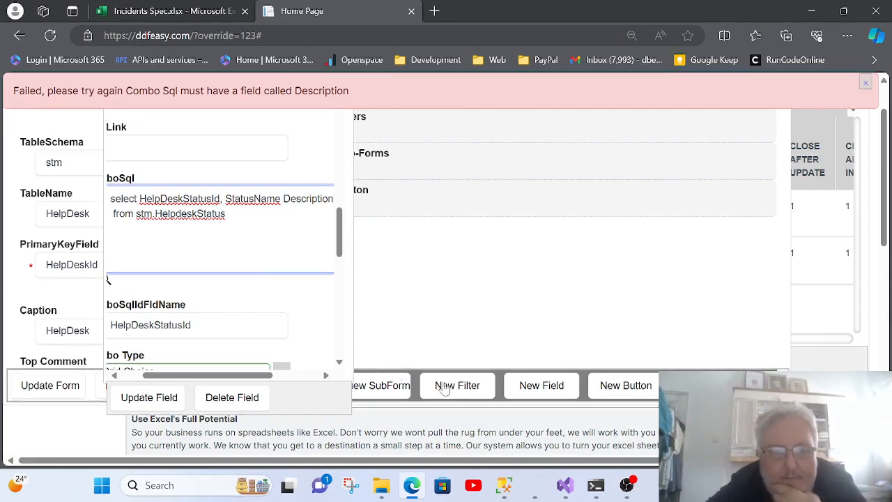
drag(226, 375, 182, 105)
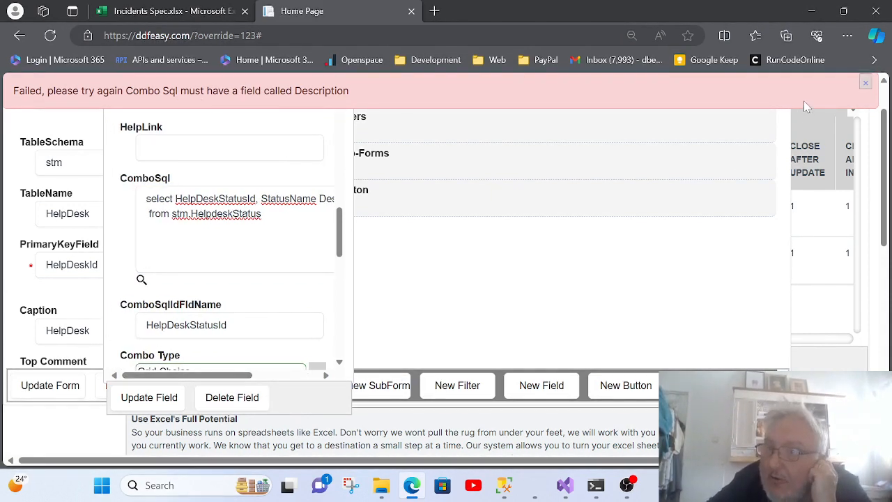
click(867, 85)
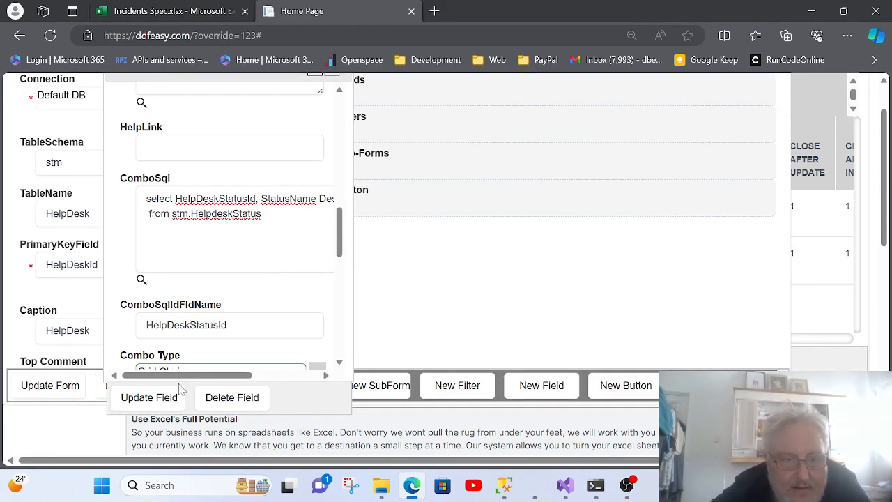
click(151, 397)
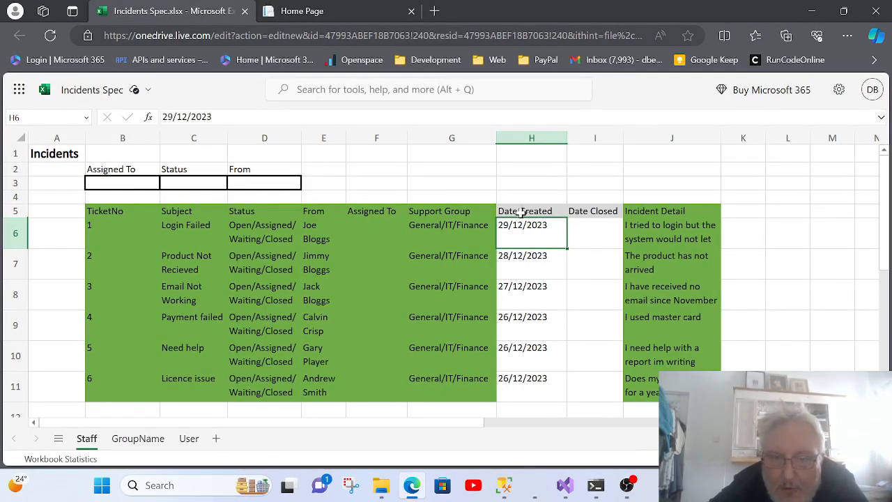
- In the Incidents Spec workbook, fill the Date Created column from its header to row 11 with green
drag(518, 211, 522, 389)
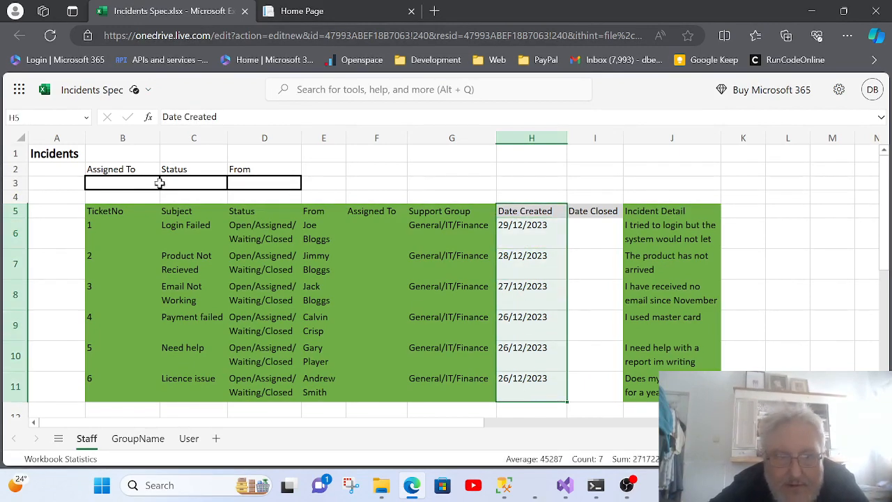
click(173, 93)
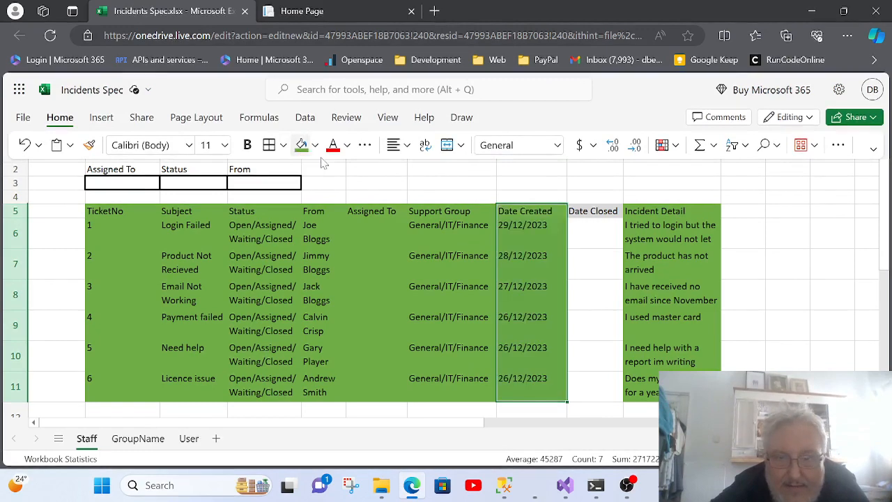
click(525, 255)
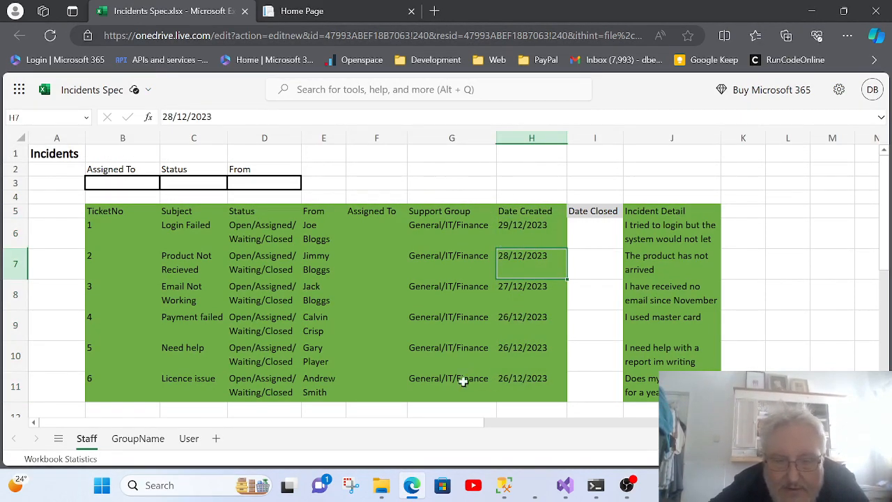
- Return to the HelpDesk form design, open the CreatedDateTime field and enable IsVisibleInDetail
click(302, 11)
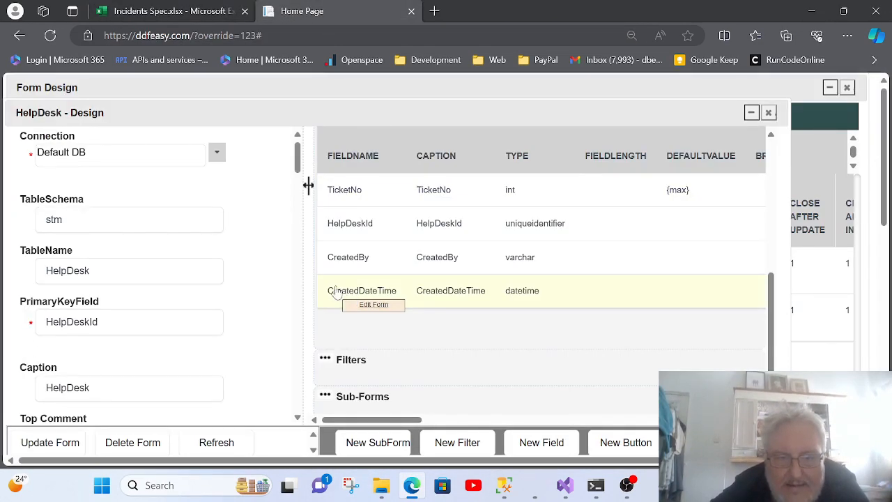
click(335, 292)
scroll(226, 262, down, 5)
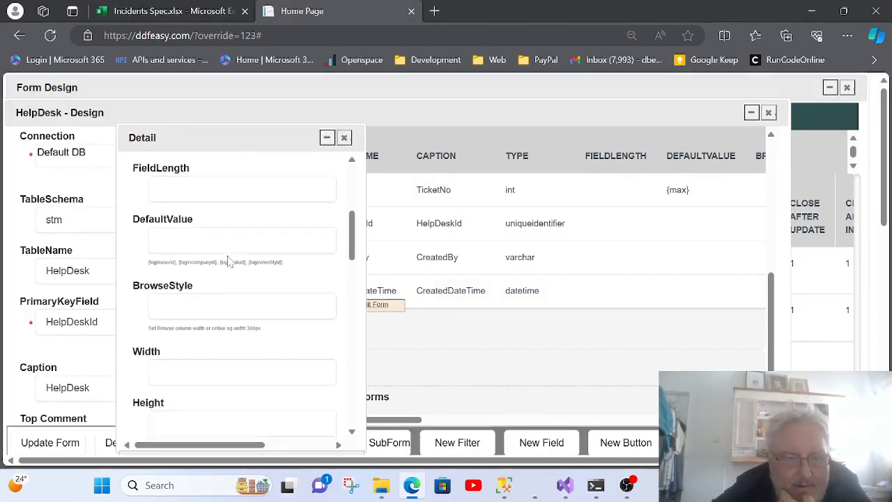
scroll(227, 262, down, 10)
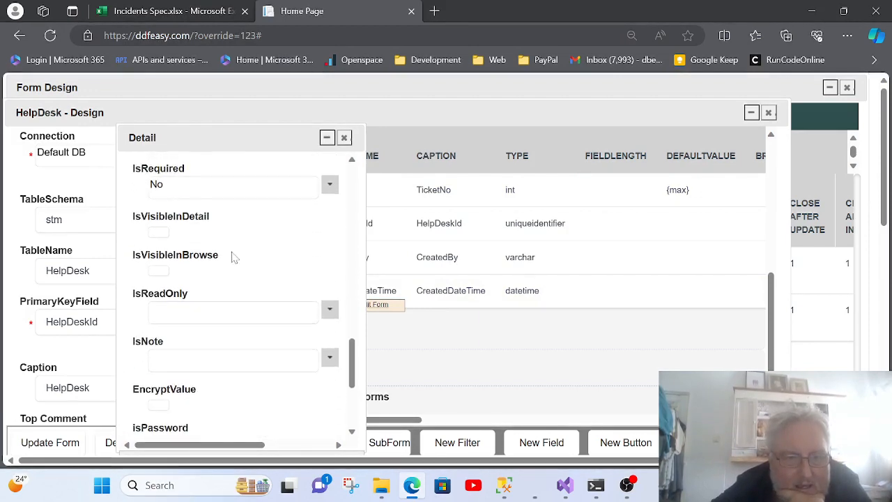
scroll(234, 258, down, 1)
click(159, 186)
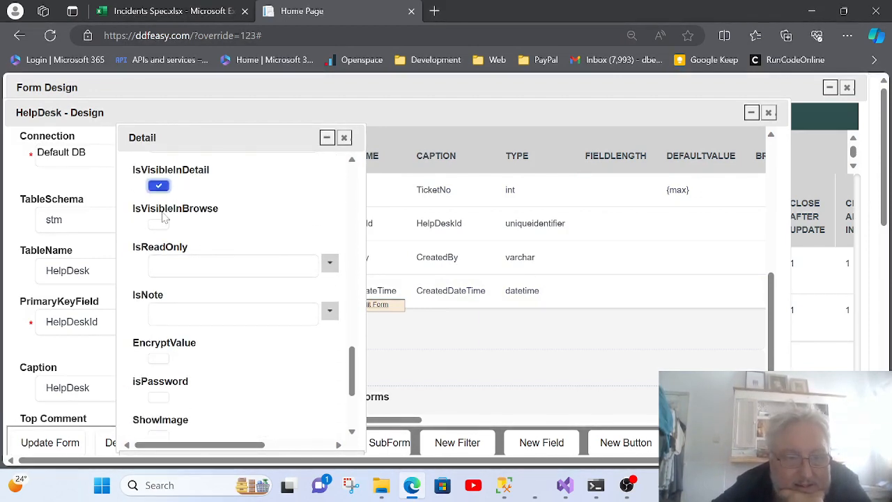
scroll(239, 358, down, 3)
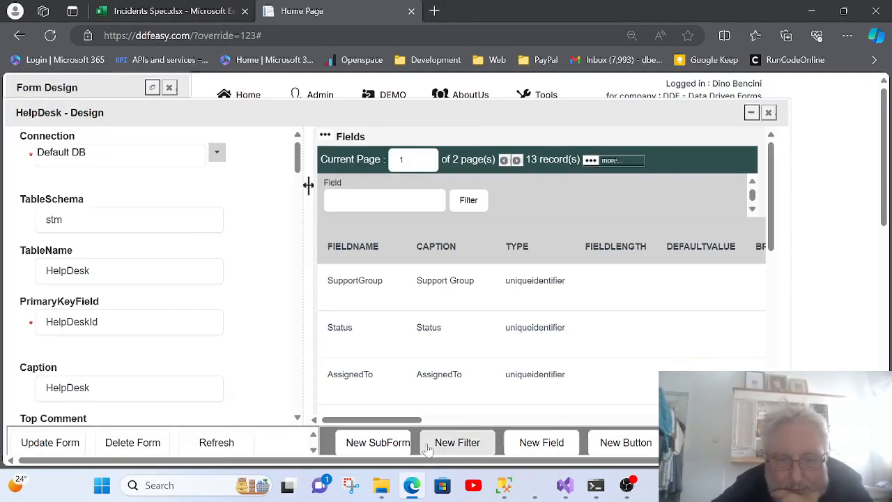
- Check the Incidents Spec for the next column, then start a new HelpDesk field with FieldName DateTimeClosed
click(175, 11)
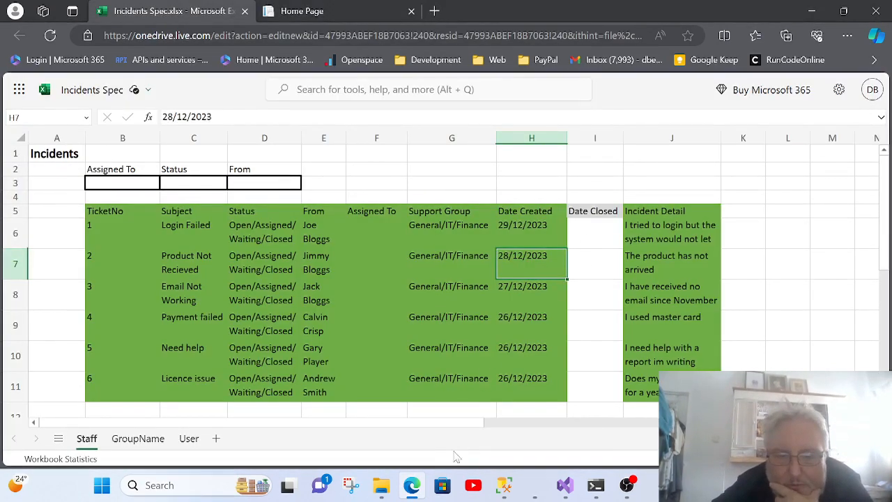
mouse_move(539, 493)
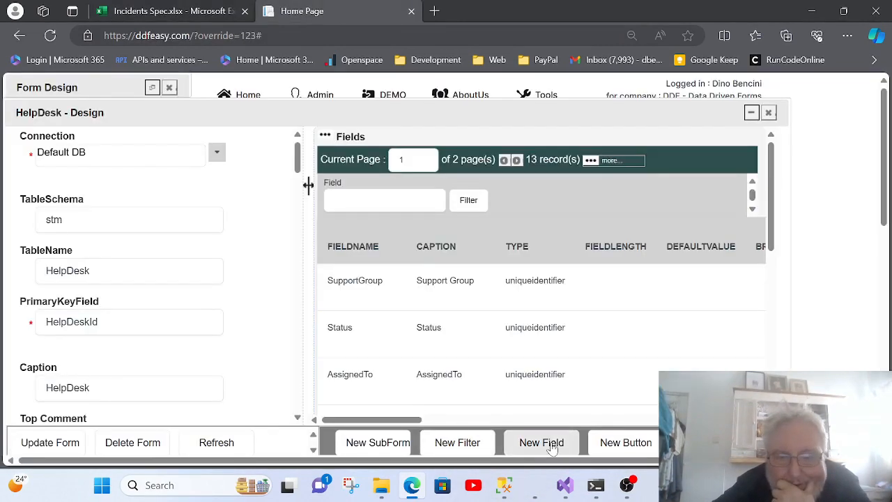
click(549, 444)
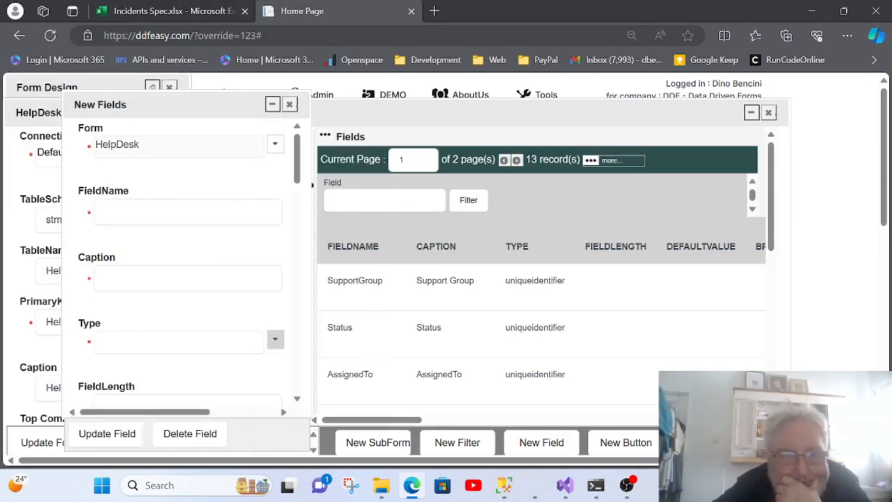
click(105, 212)
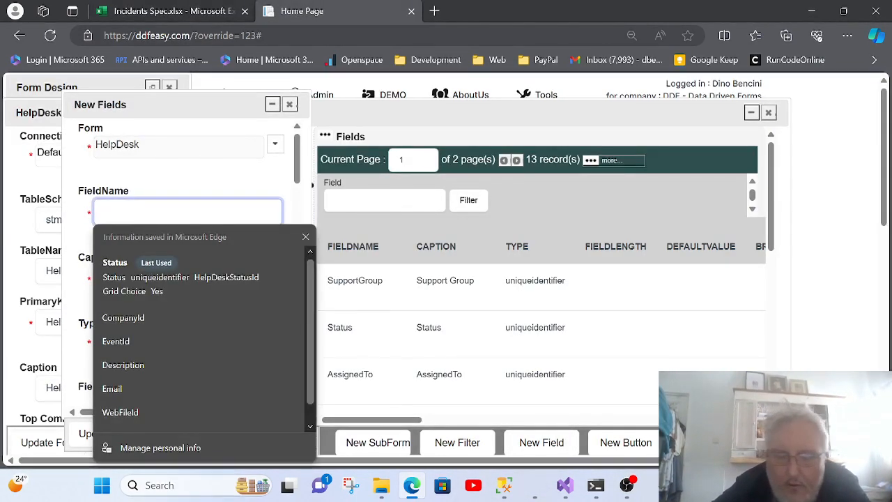
text(DateTim)
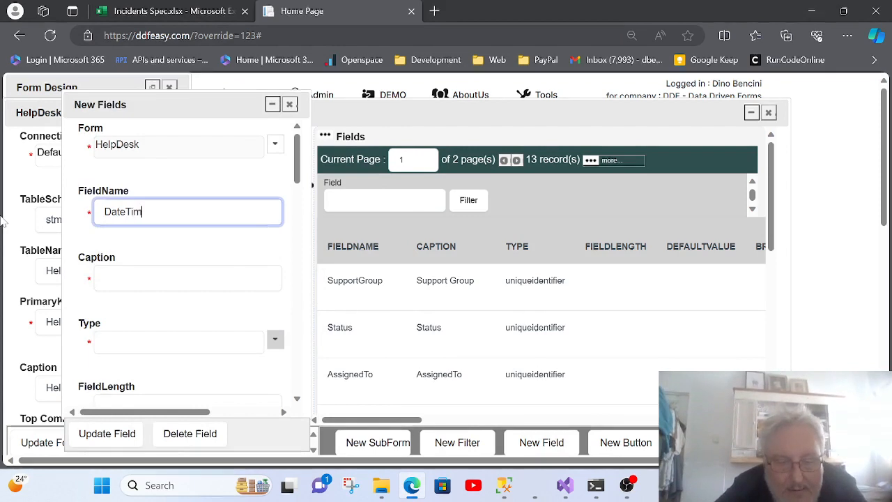
text(e)
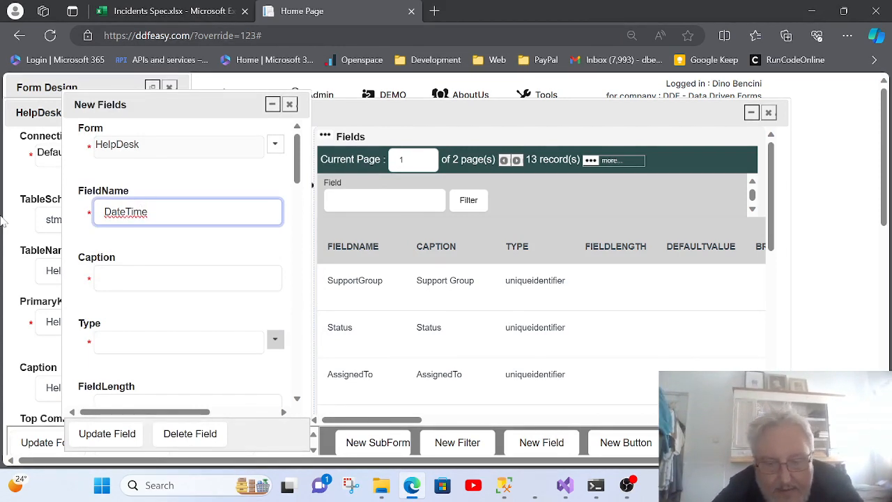
text(Closed)
- Set the DateTimeClosed field's type to datetime and save the field
scroll(277, 170, down, 3)
click(277, 171)
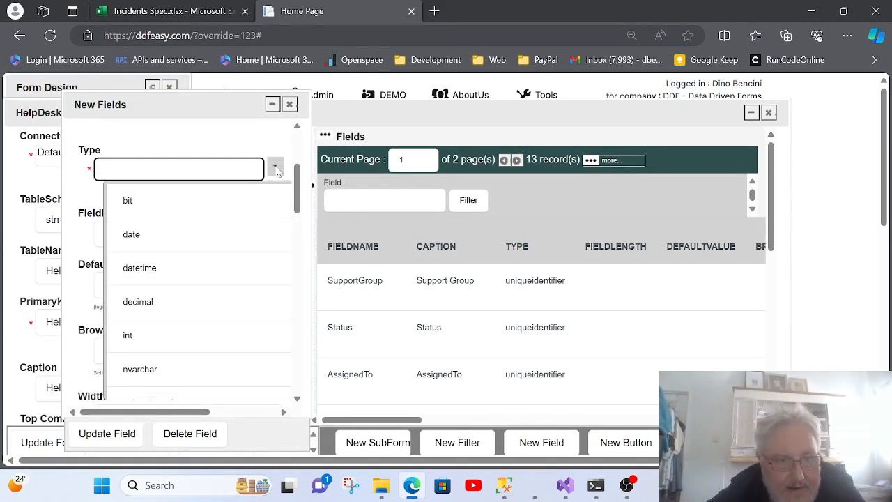
click(191, 268)
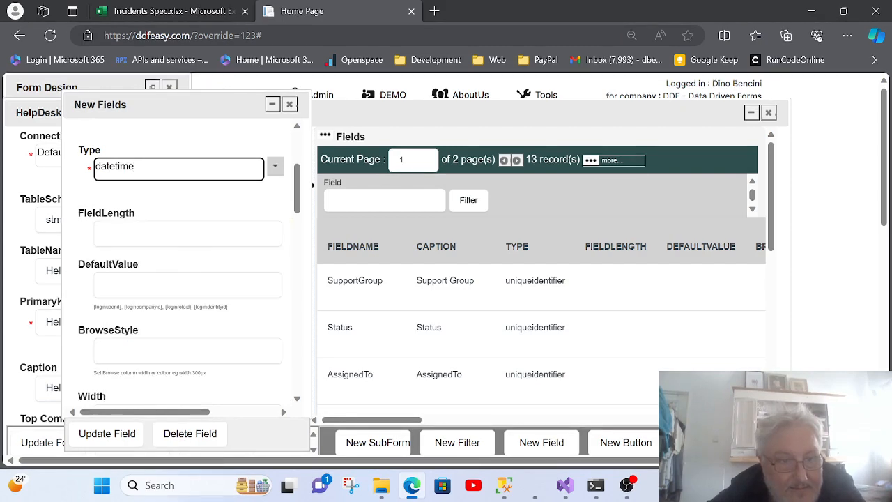
scroll(194, 214, down, 15)
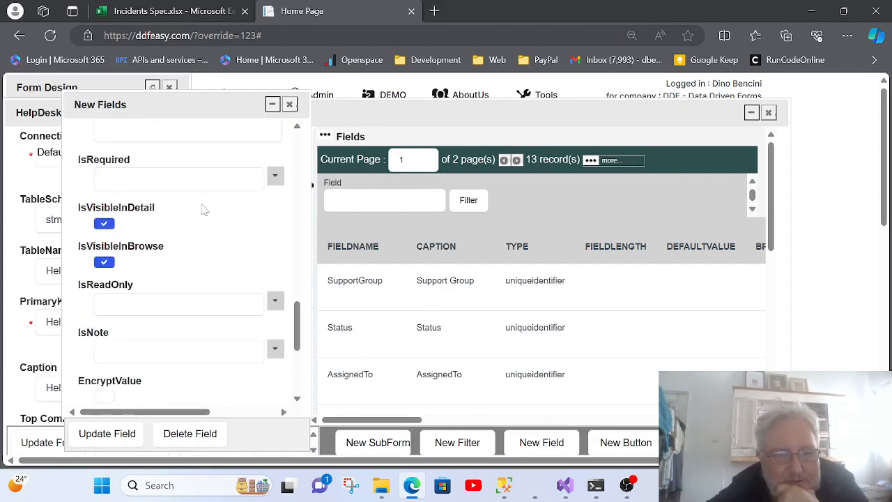
click(111, 433)
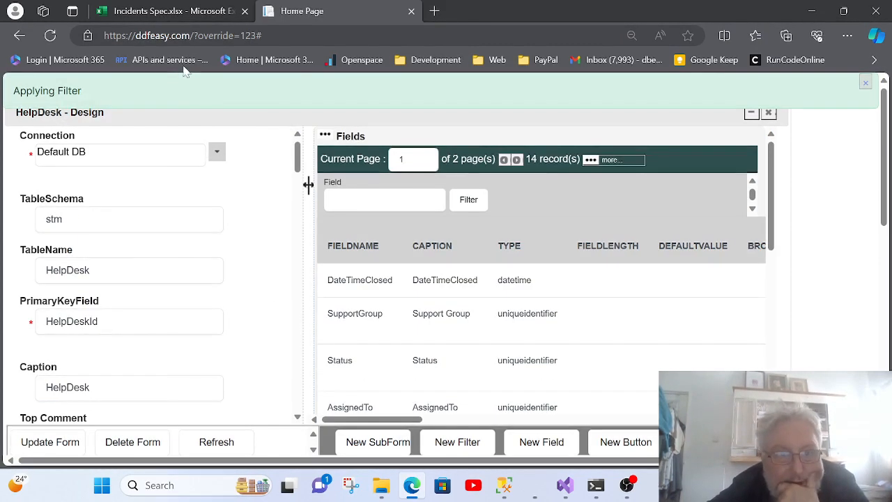
- In the Incidents Spec workbook, fill the Date Closed column from its header to row 11 with green
click(198, 16)
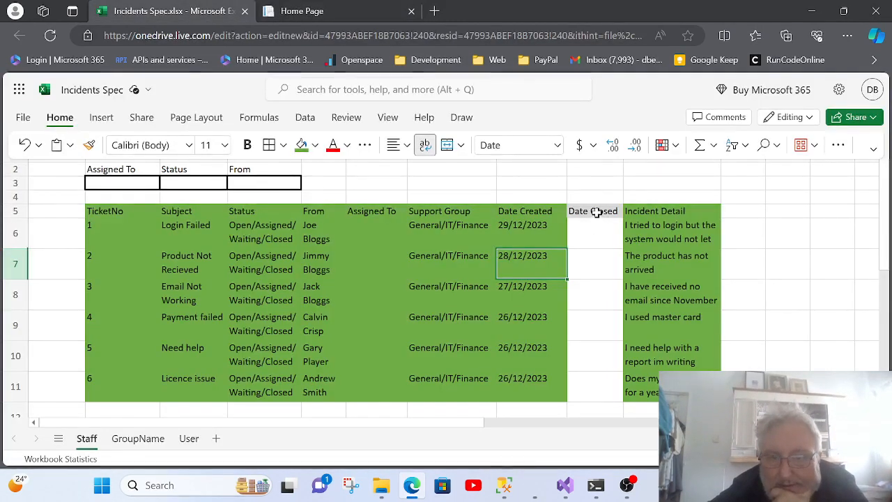
drag(596, 212, 584, 385)
click(378, 295)
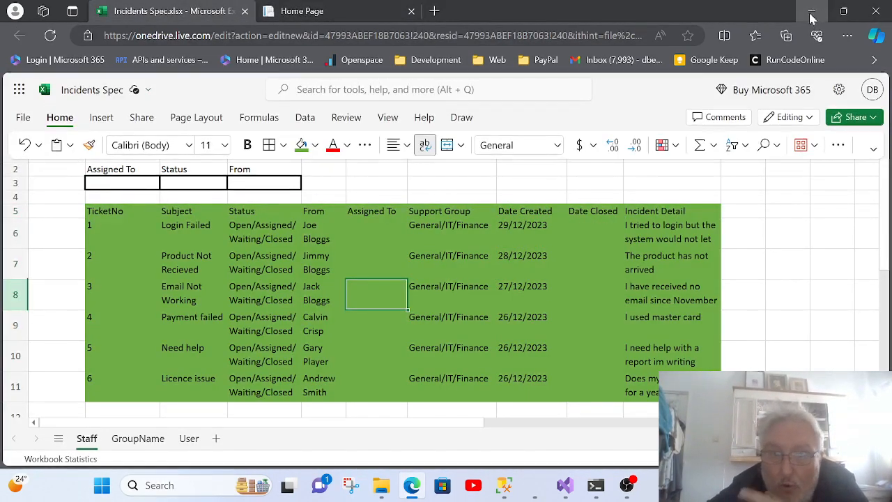
- Return to the HelpDesk form design, run Fix Order on its fields and refresh the design to check the field list
click(812, 15)
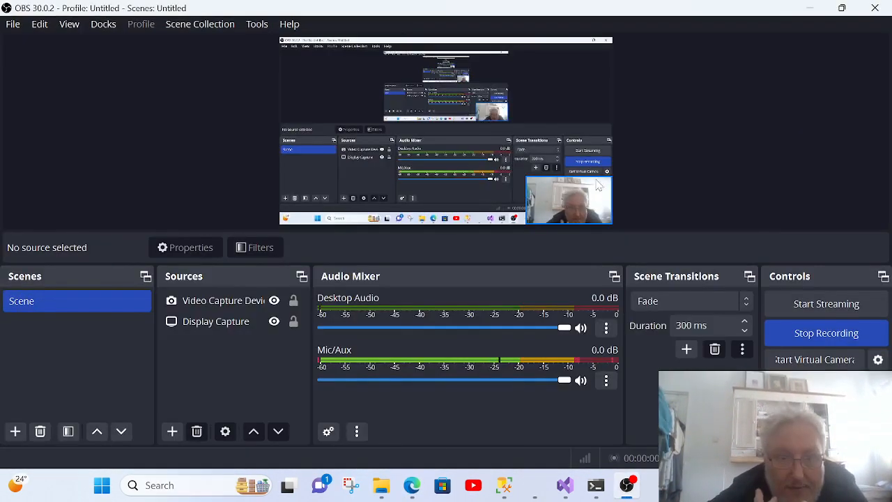
click(812, 13)
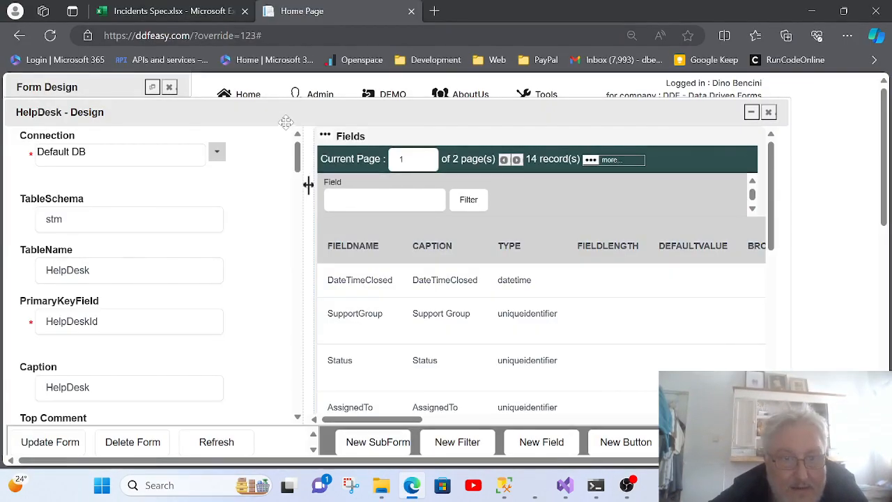
drag(283, 108, 283, 88)
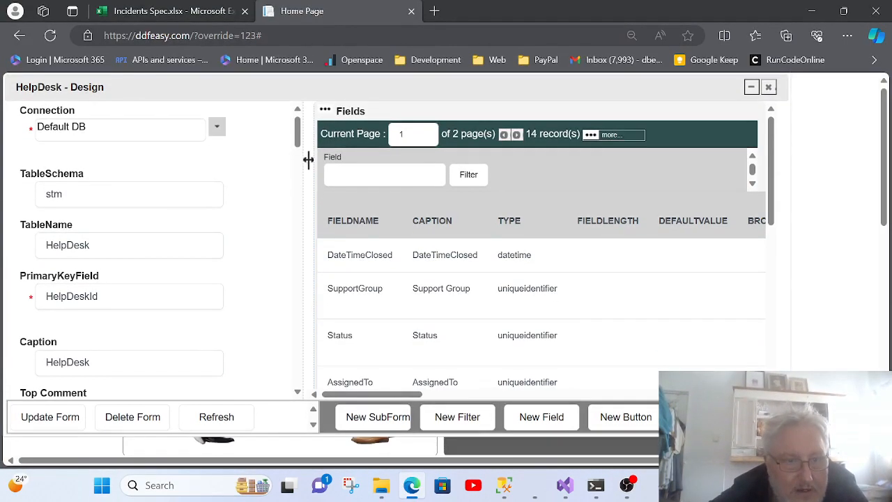
click(313, 425)
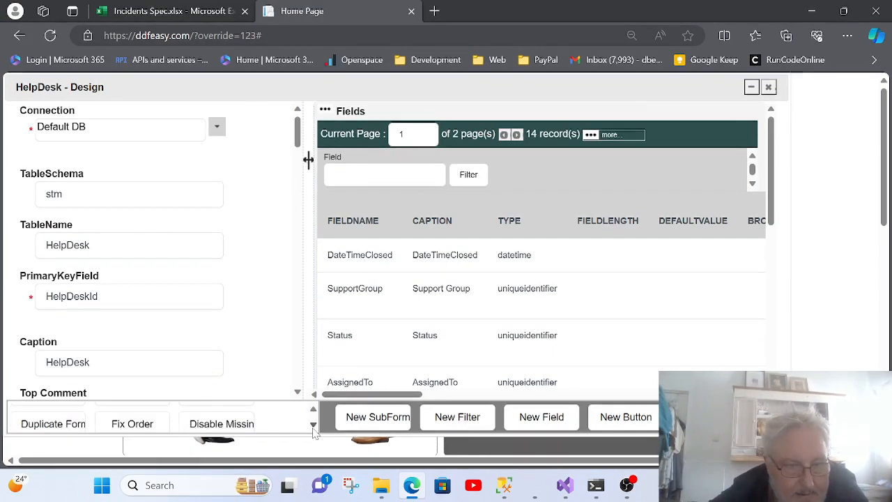
click(126, 427)
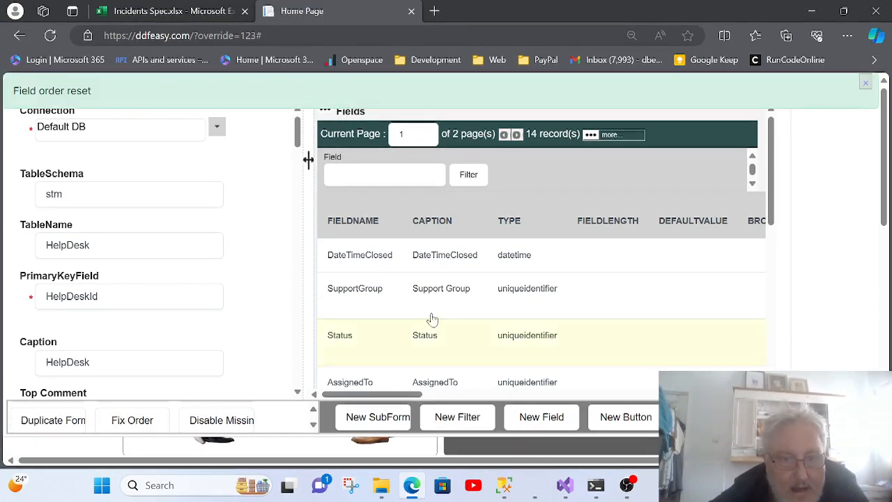
click(313, 424)
click(222, 419)
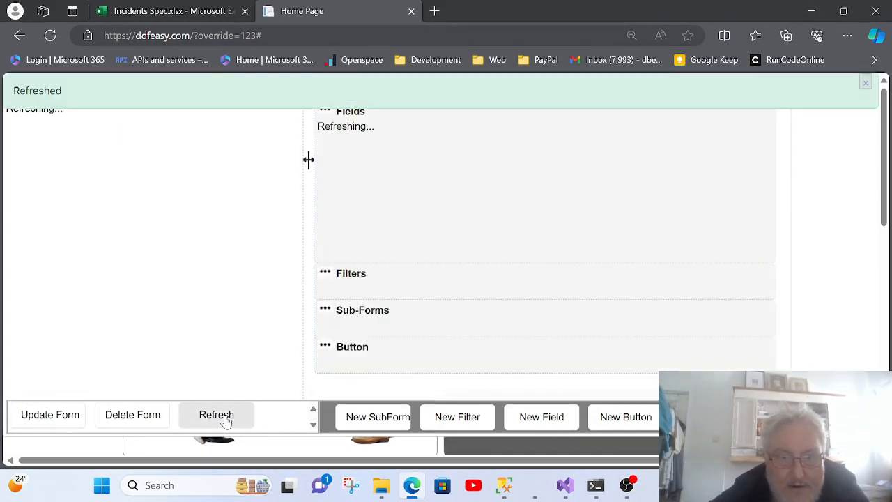
scroll(432, 251, down, 1)
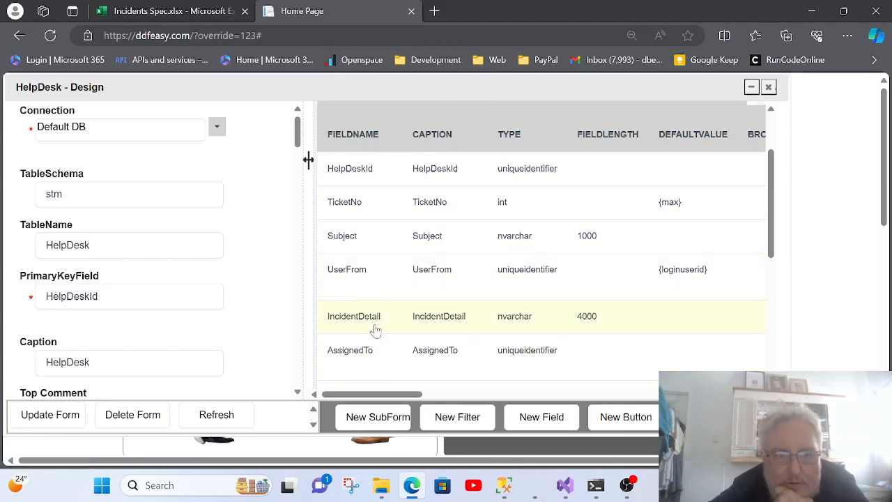
scroll(370, 360, down, 4)
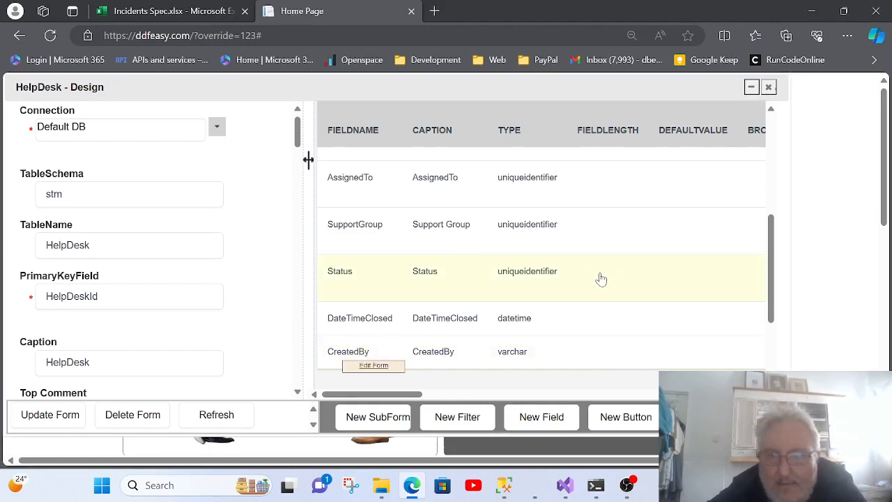
- Close the HelpDesk design, restore the Form Design list and open the test form for the HelpDesk row
click(770, 88)
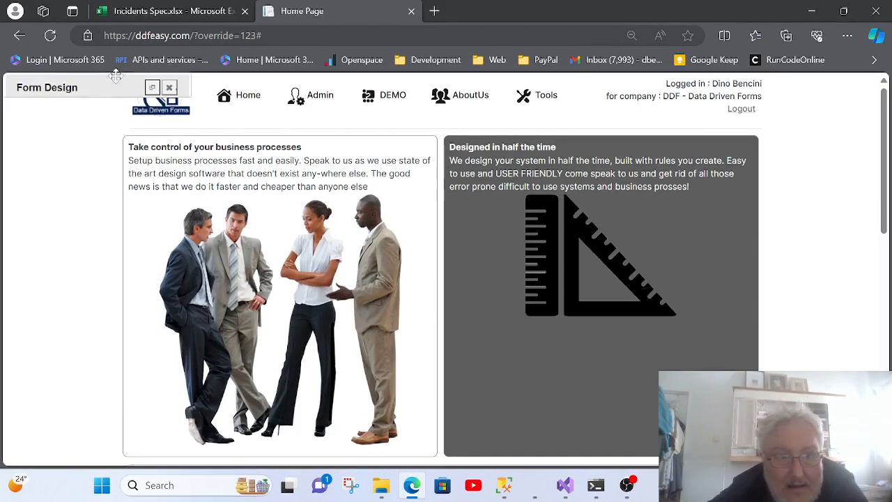
click(152, 89)
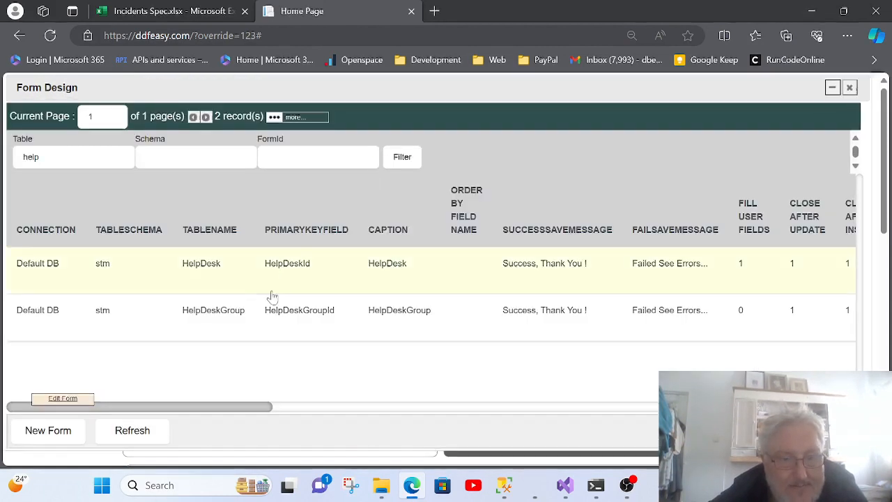
drag(202, 408, 788, 408)
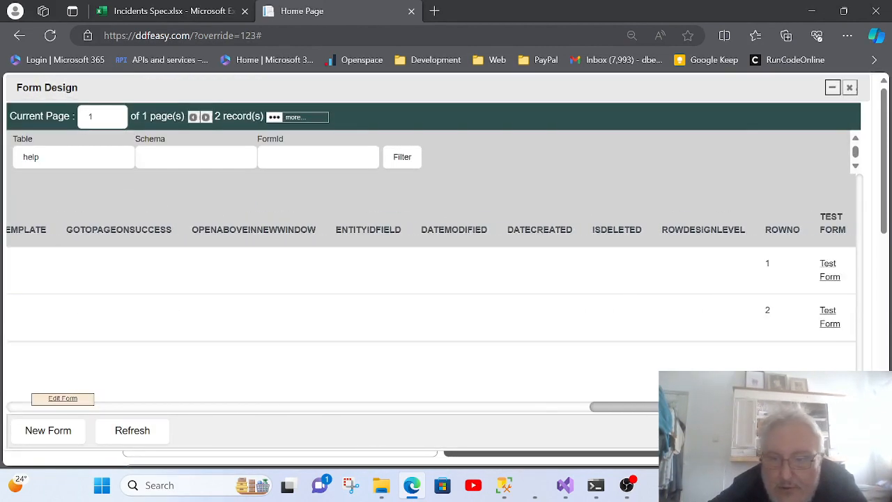
click(829, 277)
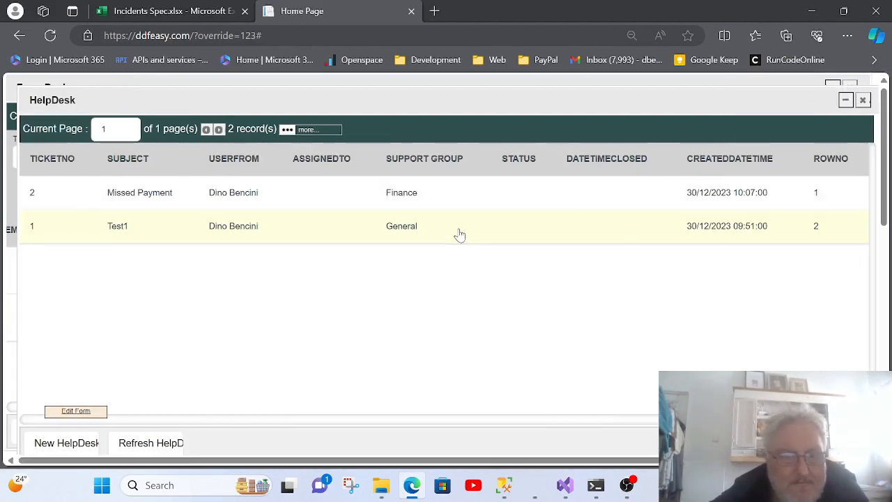
- Open the Missed Payment ticket, look through its detail fields and set Status to Open
click(265, 181)
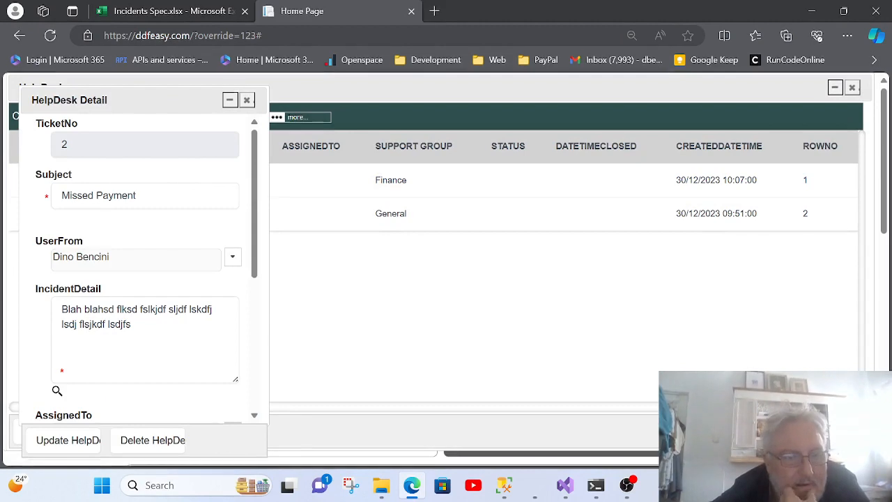
scroll(179, 205, down, 2)
scroll(139, 265, down, 2)
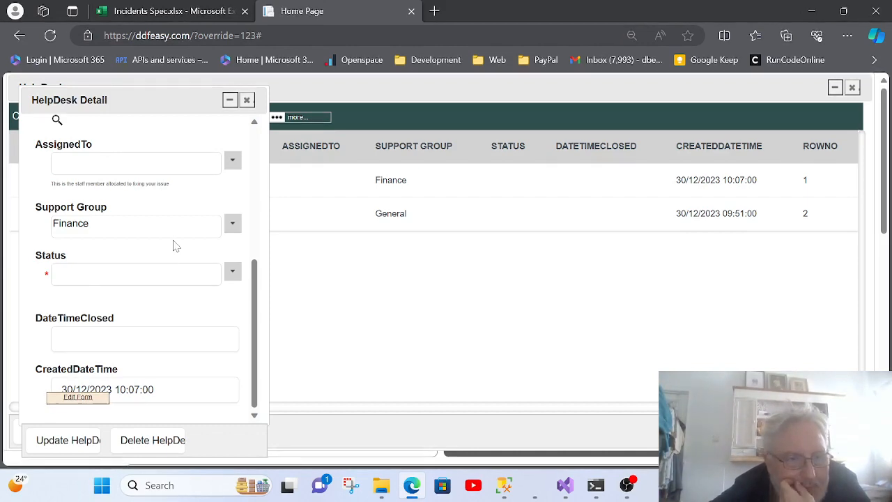
scroll(174, 245, down, 1)
scroll(236, 217, up, 1)
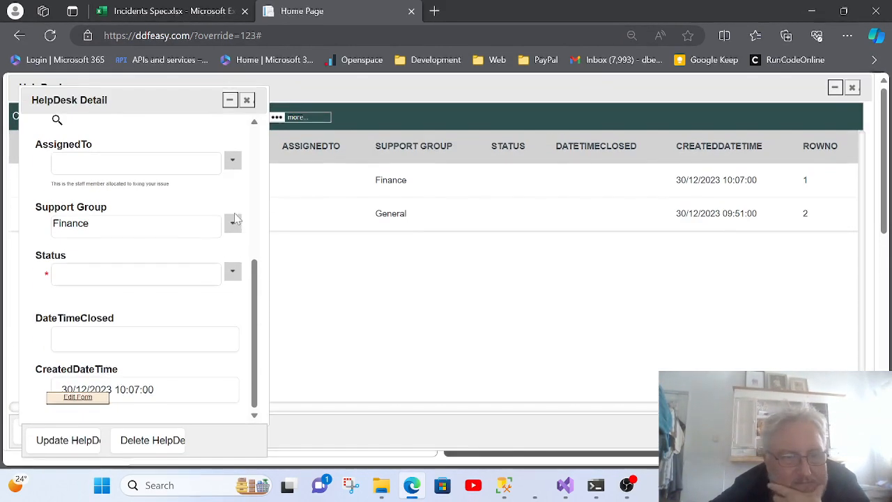
click(233, 274)
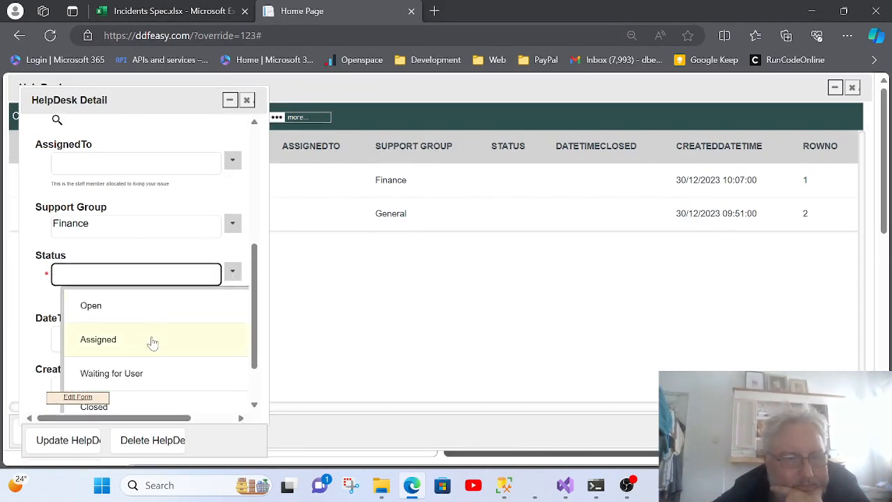
click(128, 309)
- Review the ticket's remaining fields, leave DateTimeClosed empty and save the Missed Payment ticket
scroll(156, 325, down, 2)
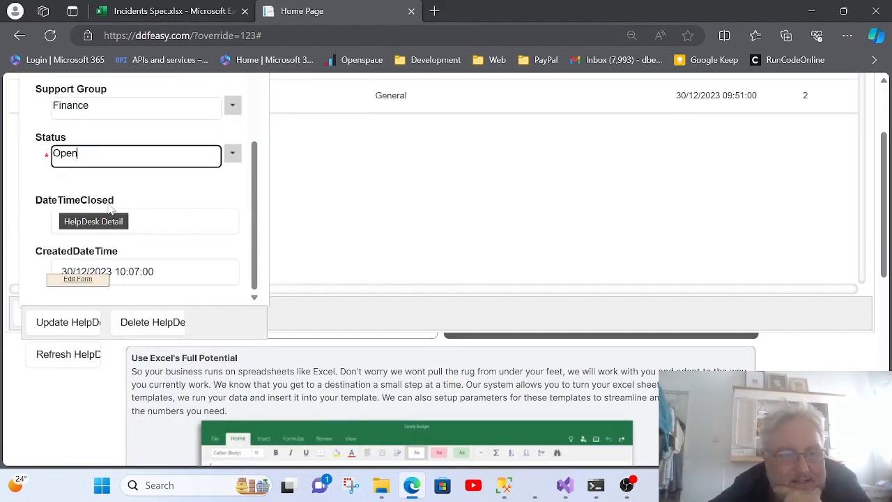
click(136, 221)
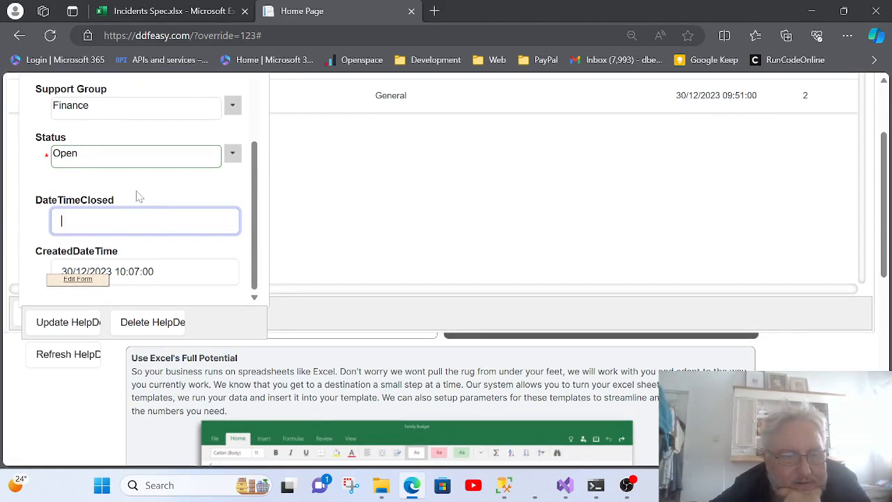
scroll(159, 218, up, 3)
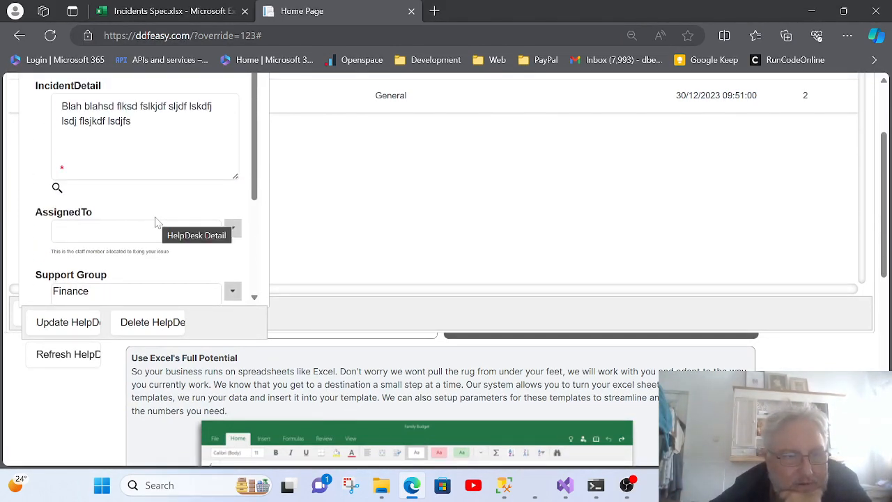
scroll(157, 222, up, 3)
scroll(158, 221, down, 3)
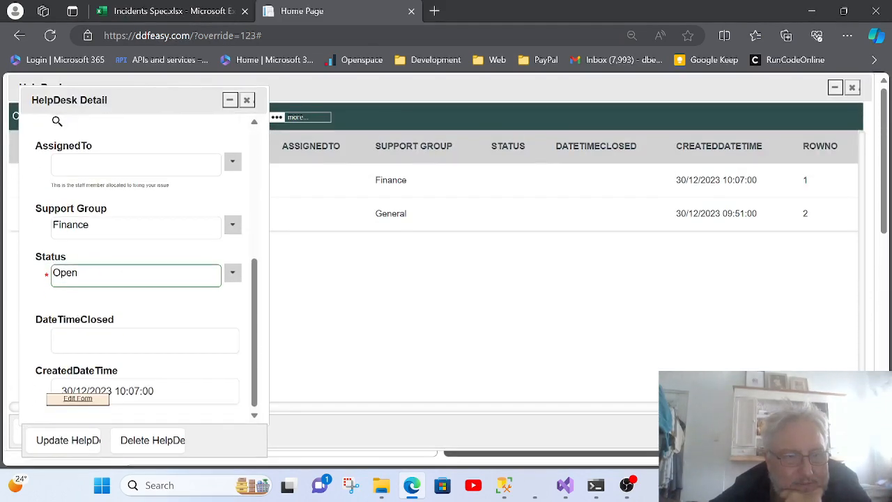
scroll(146, 317, down, 2)
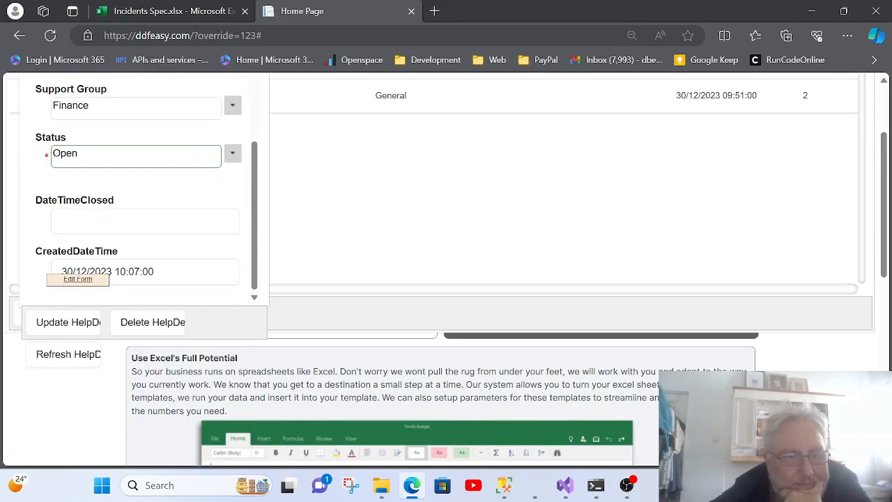
click(69, 323)
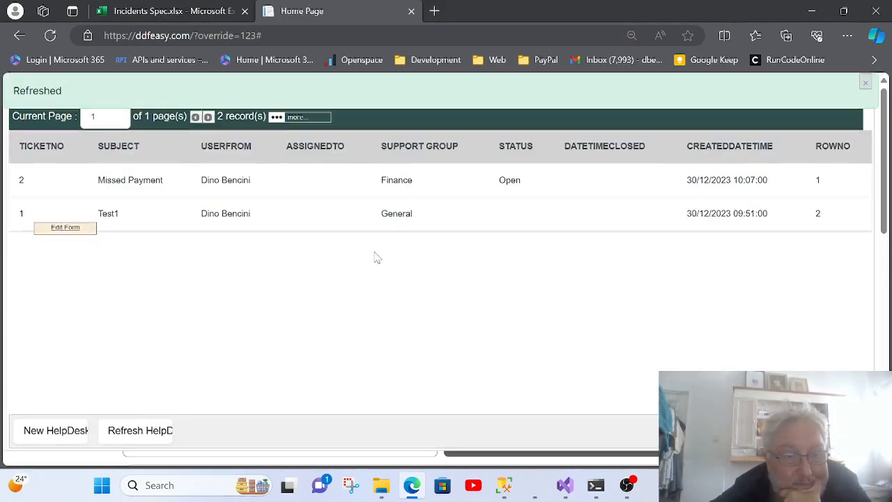